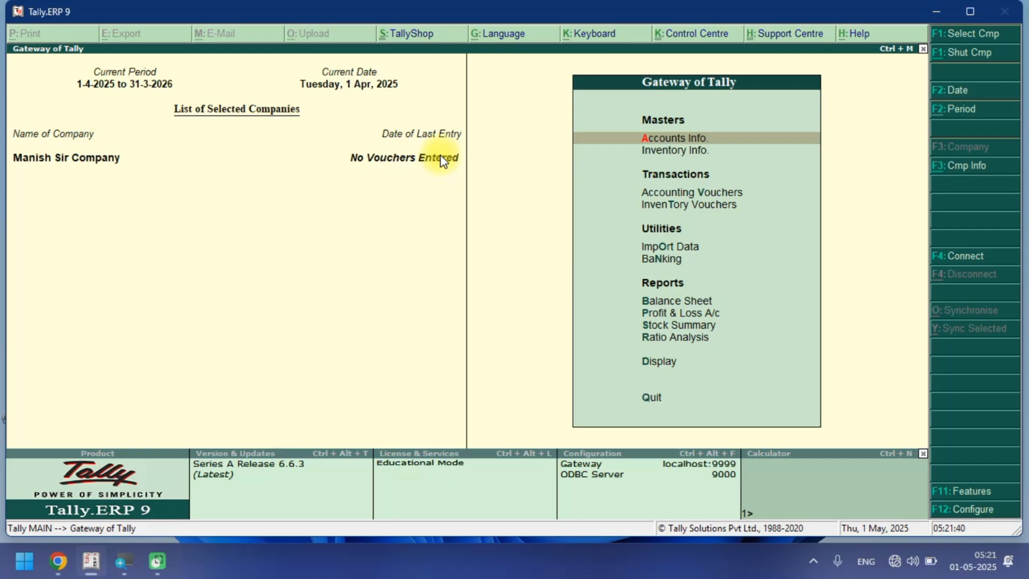
Open the company's statutory and taxation features and enable Goods and Services Tax (GST).
key(F11)
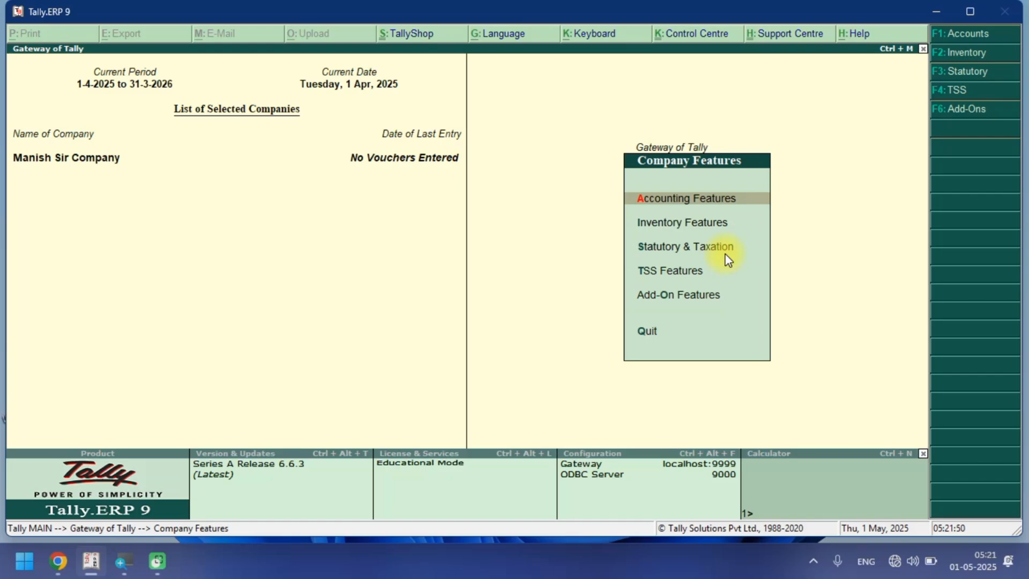
key(F3)
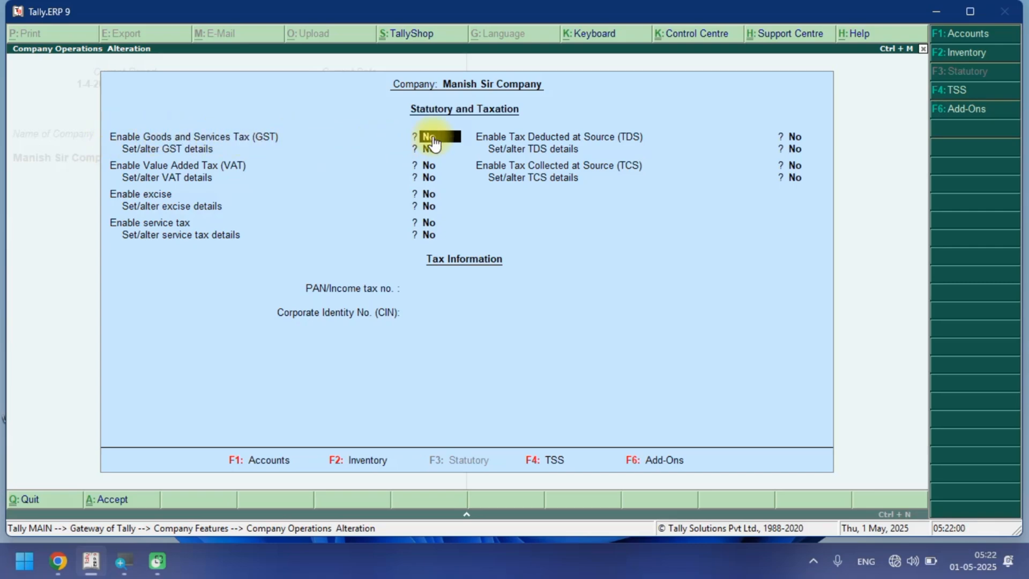
text(y)
key(Return)
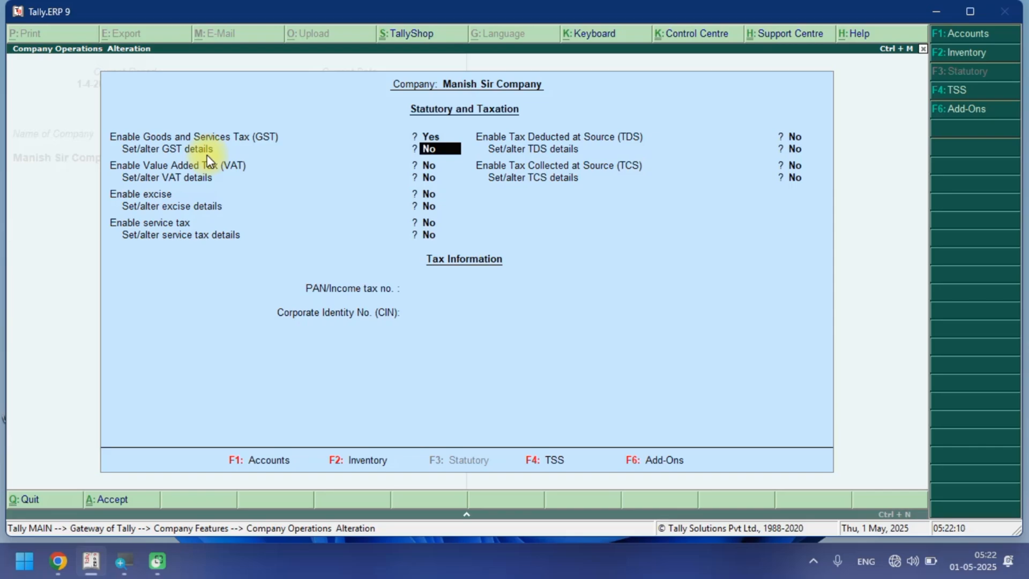
Open the GST details setup and accept Uttar Pradesh, Regular registration, no other-territory assessee and 1-Apr-2025 applicability.
key(y)
key(Return)
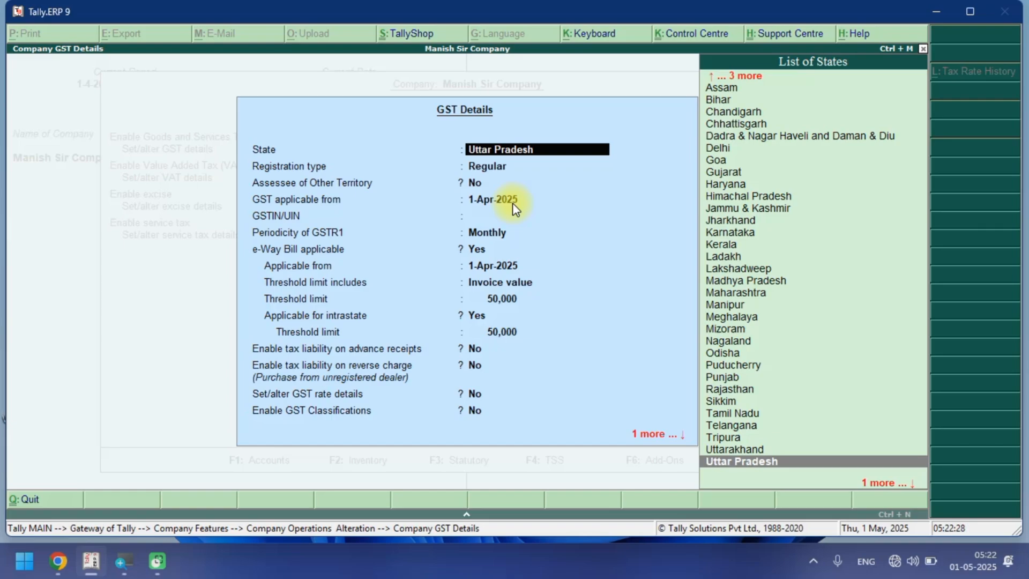
key(Return)
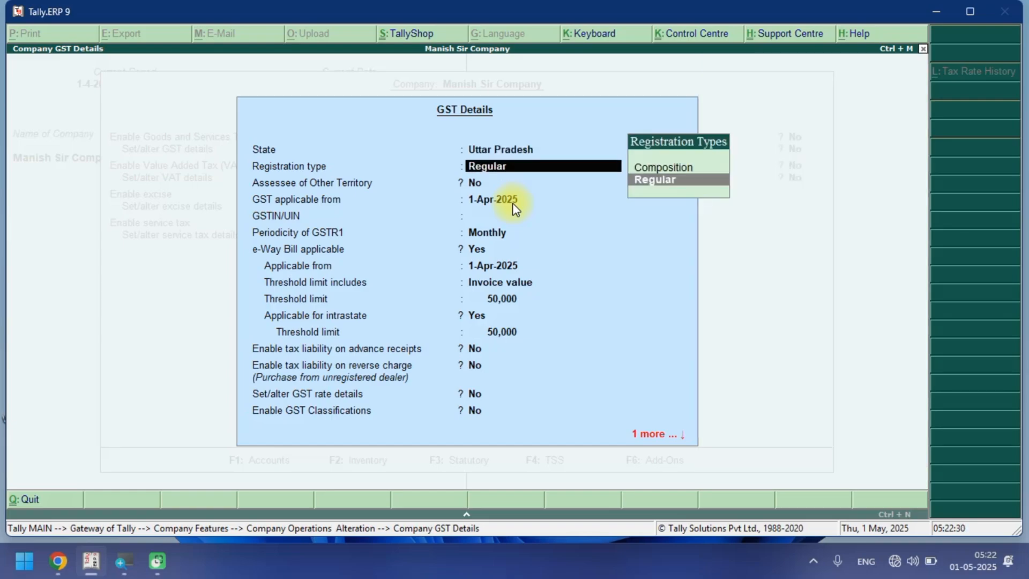
key(Return)
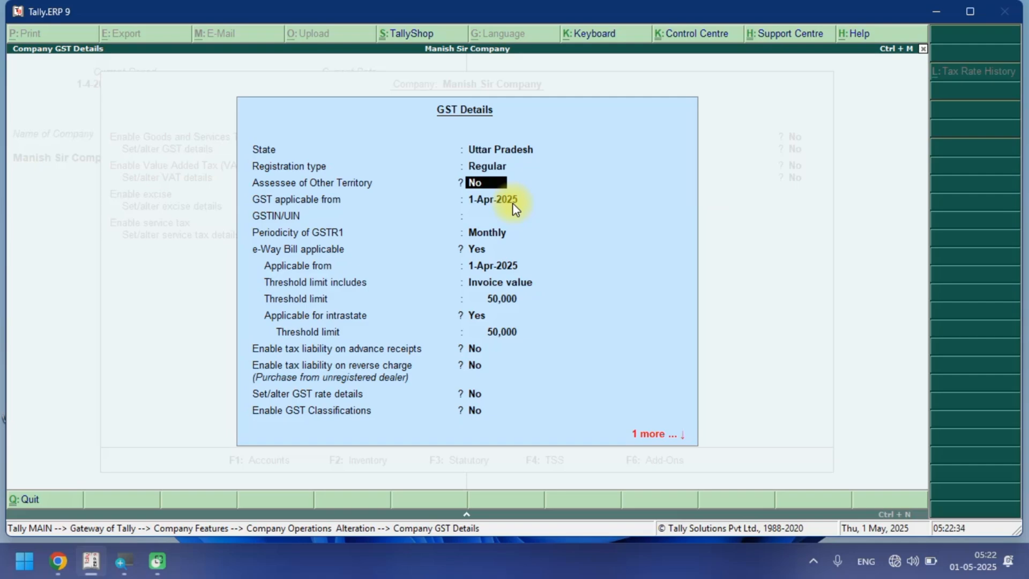
key(Return)
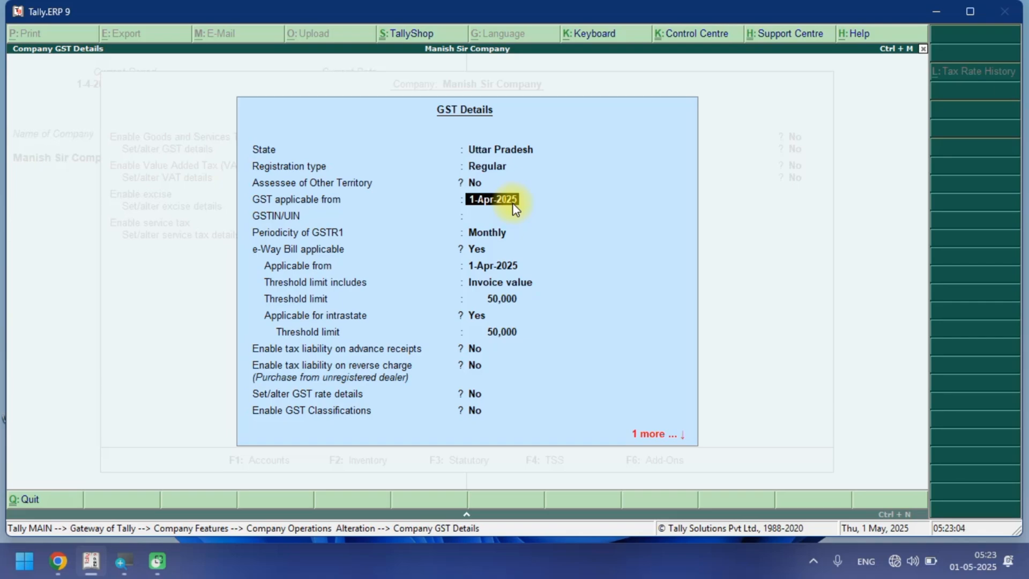
key(Return)
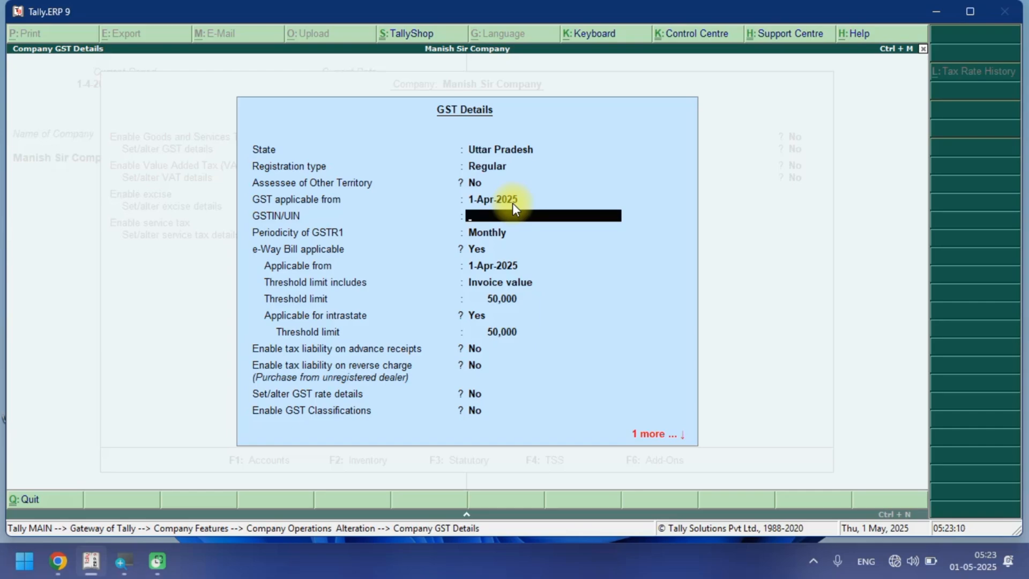
Enter the company's GSTIN/UIN number and dismiss the verification warning.
text(09AS)
text(DFG1234C1ZM)
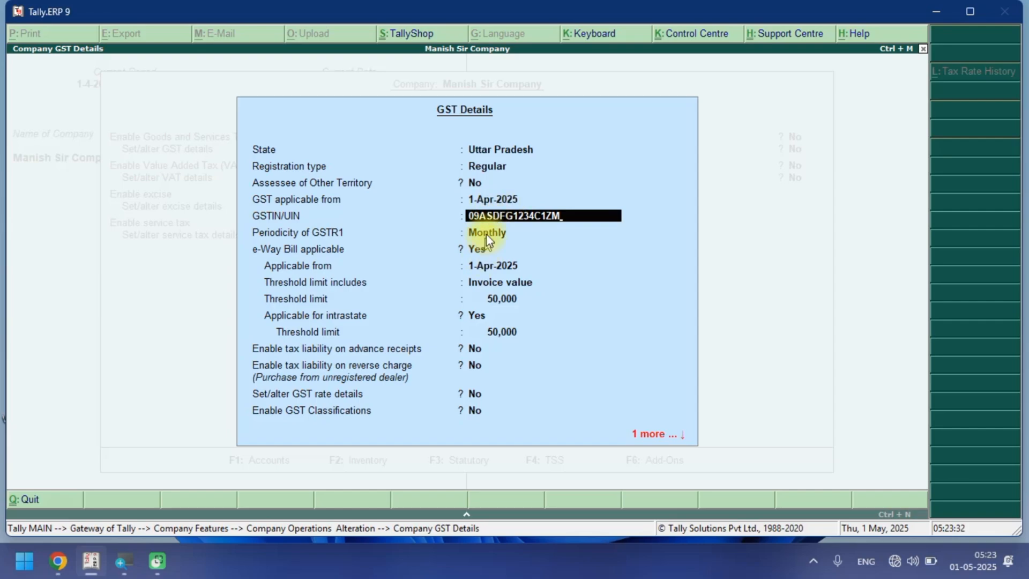
key(Return)
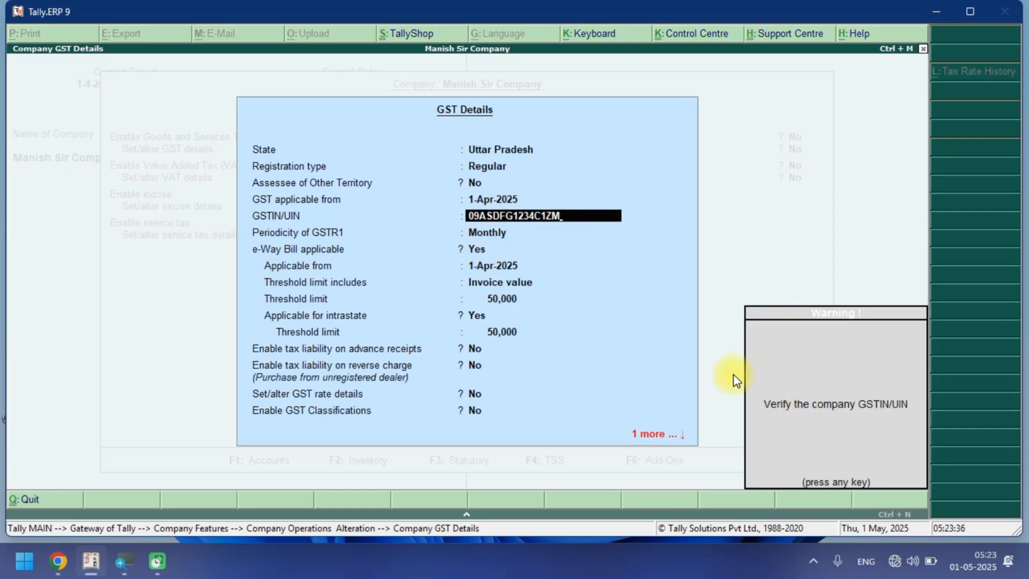
key(Return)
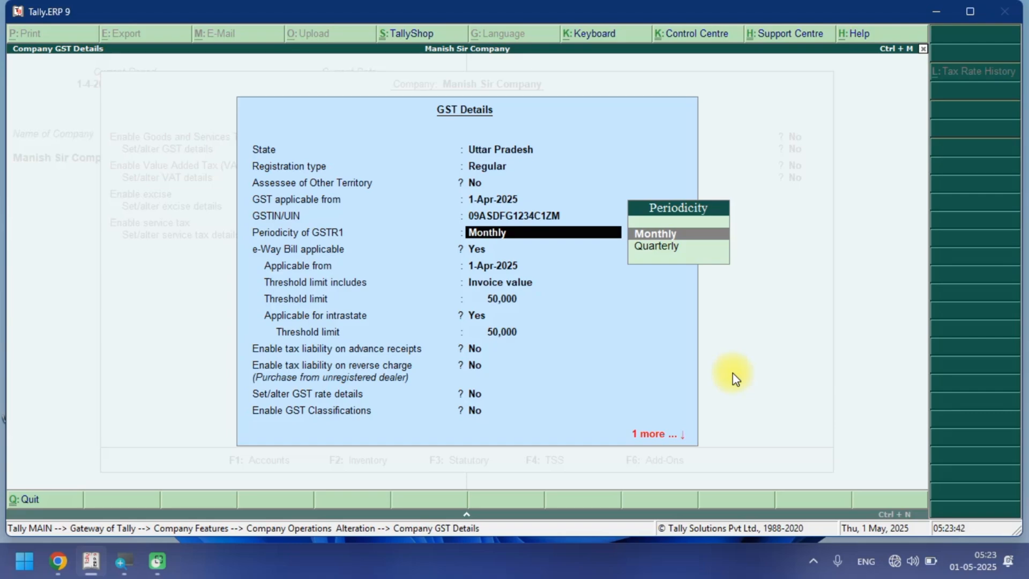
Keep Monthly periodicity for GSTR1 and set e-Way Bill applicable to No.
key(Return)
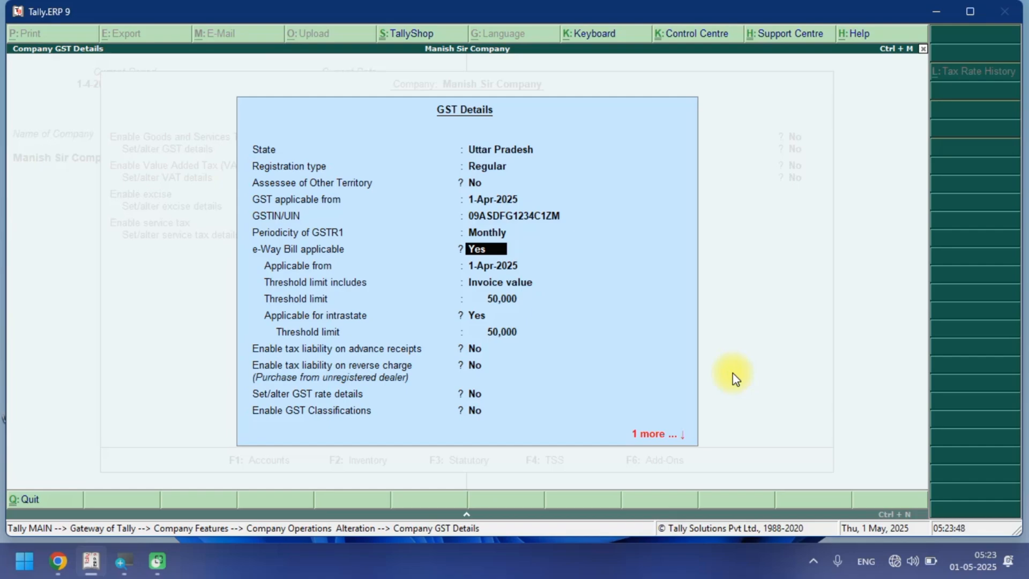
key(n)
key(Return)
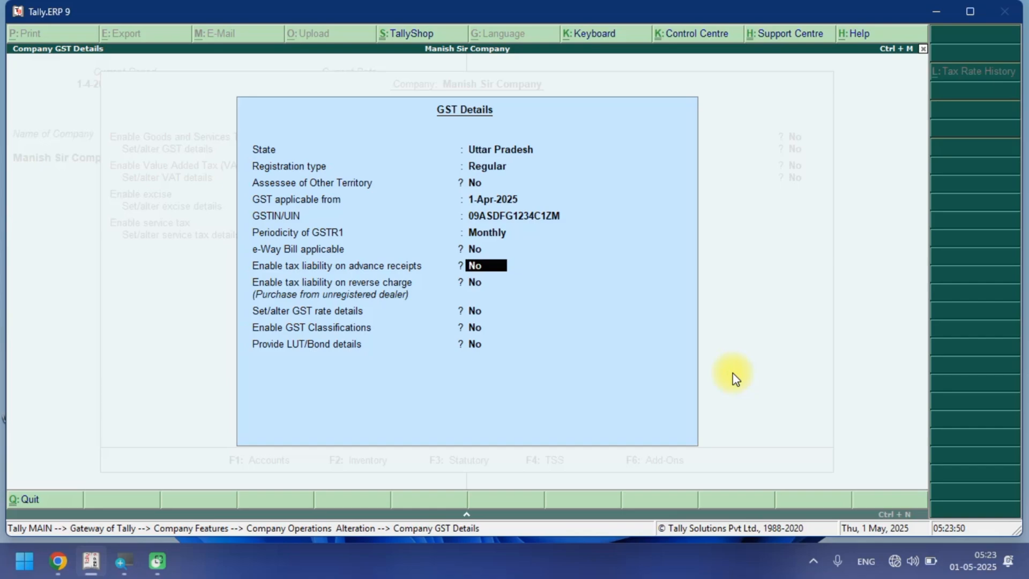
Accept the remaining GST details and save the statutory and taxation settings.
key(Return)
key(Return)
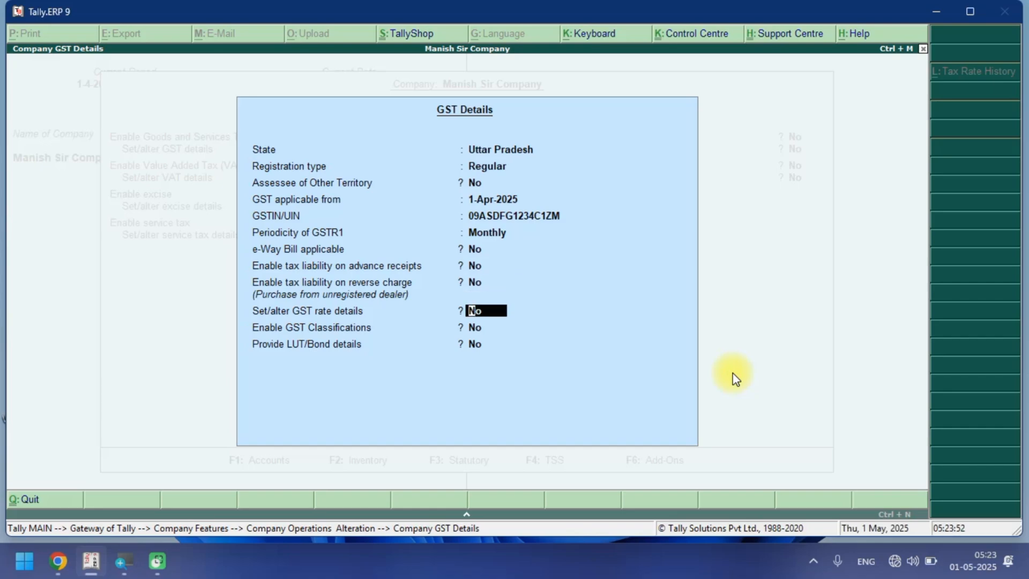
key(Return)
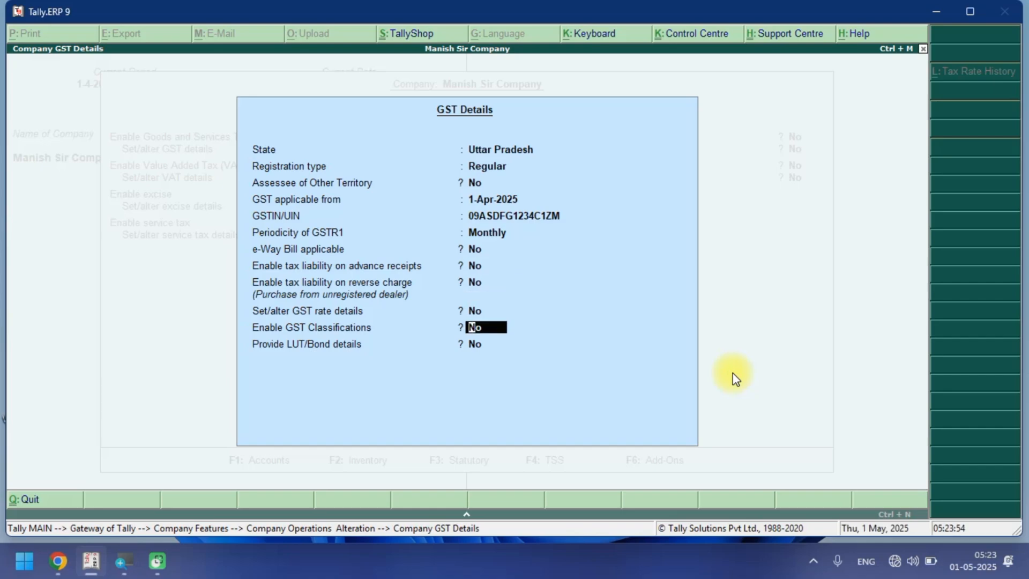
text(y)
key(ctrl+a)
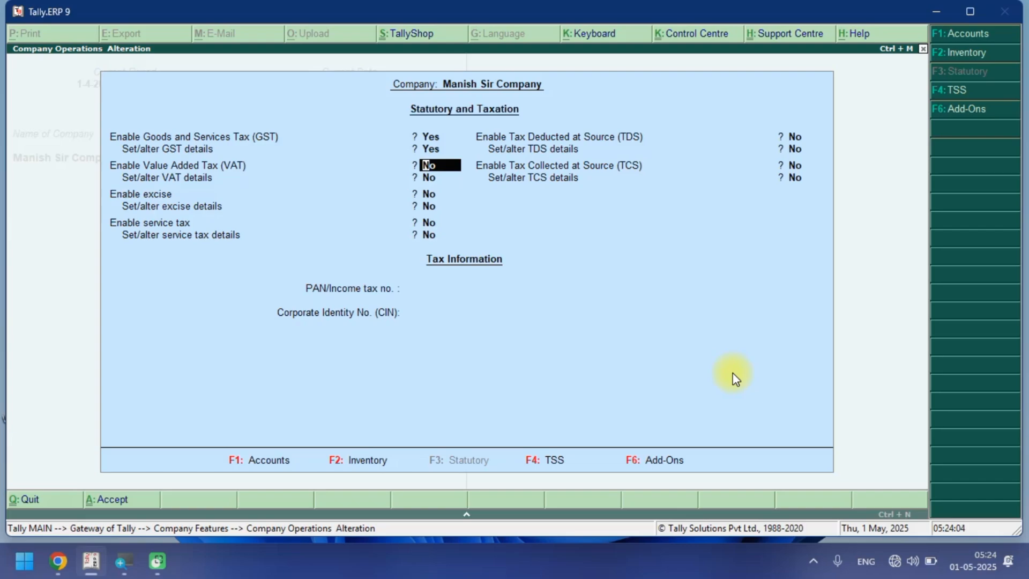
key(ctrl+a)
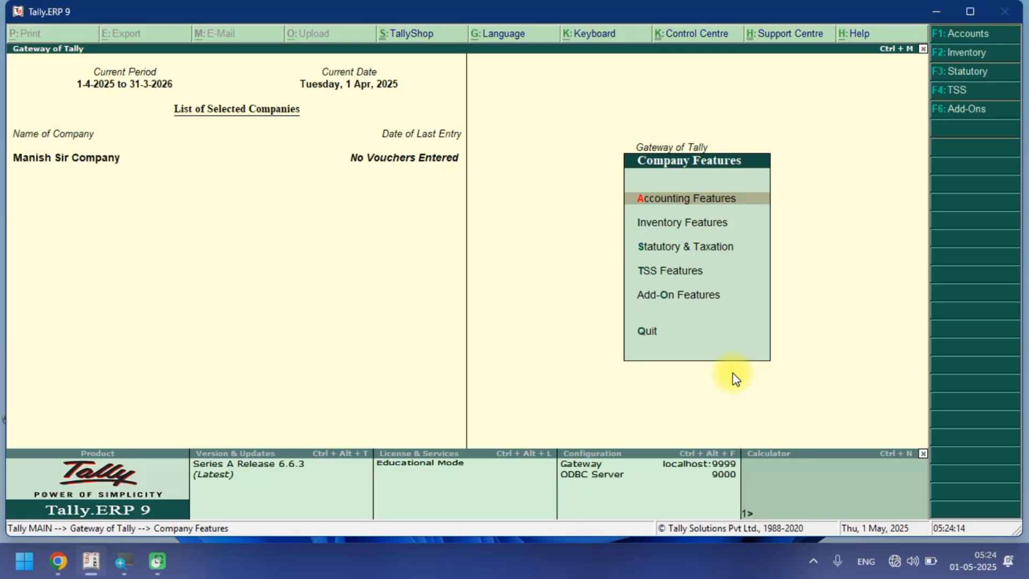
Create a stock group named GST@00% under Primary from the inventory info masters.
key(Escape)
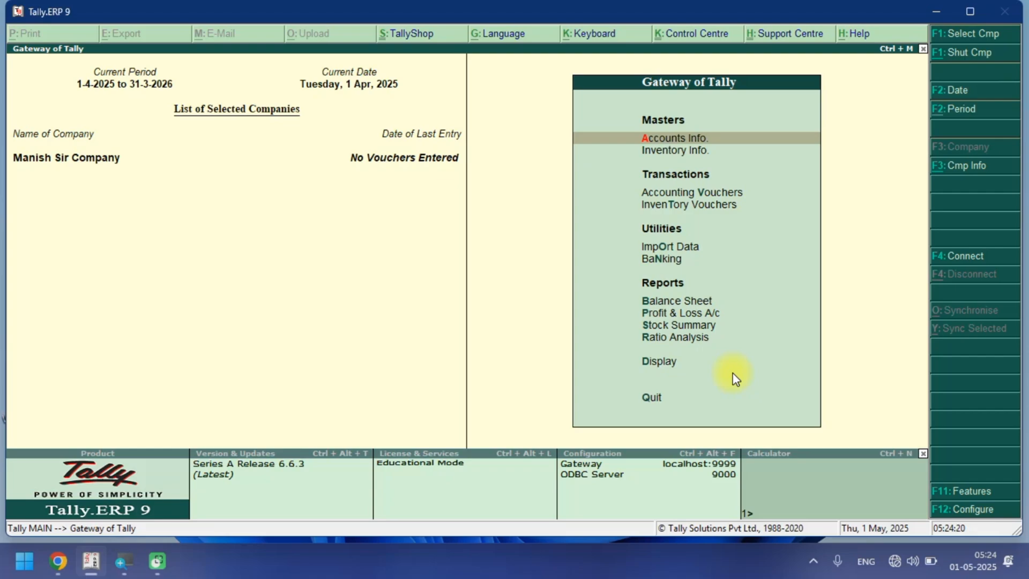
key(Down)
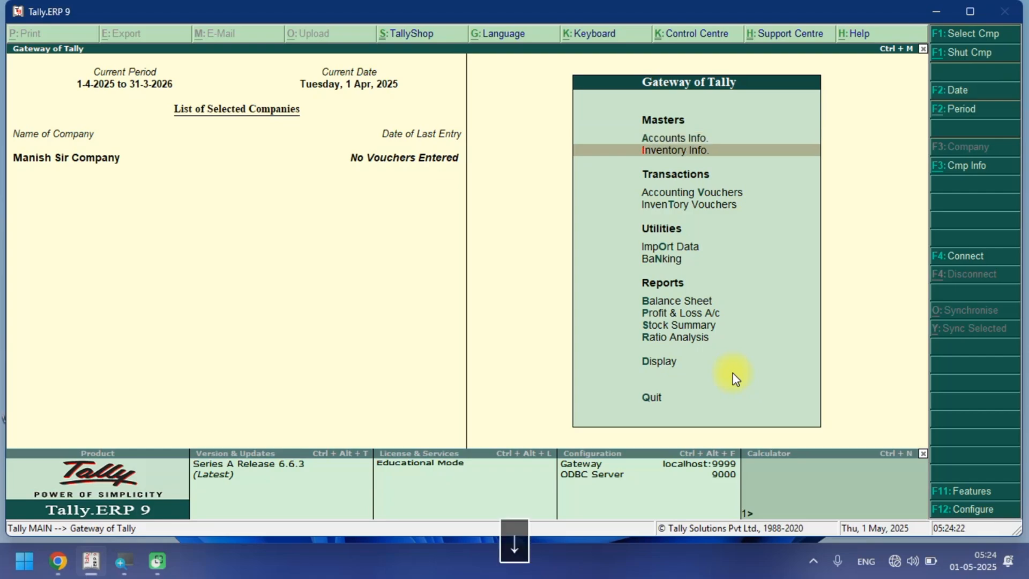
key(Return)
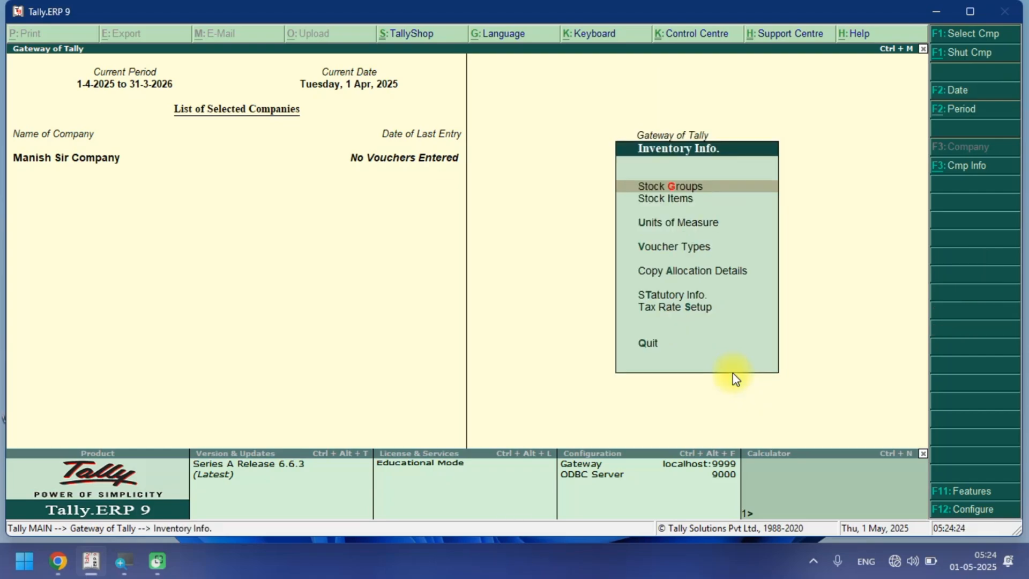
key(Return)
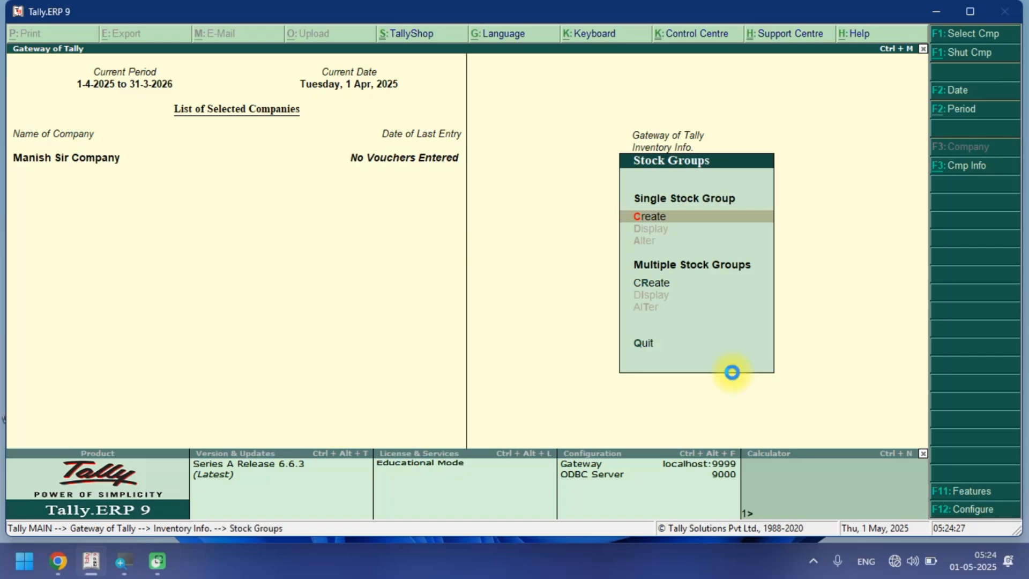
key(Return)
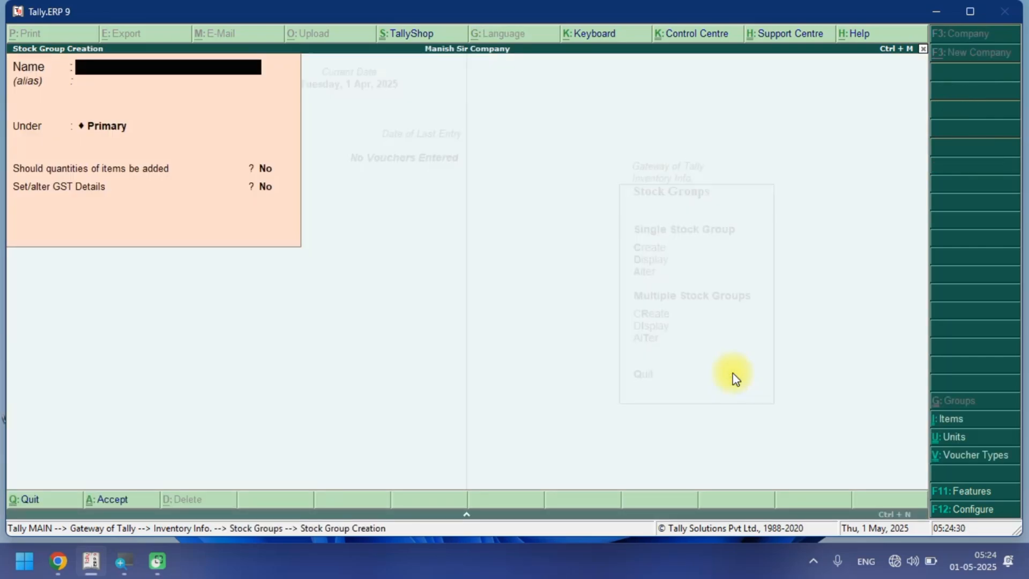
text(GST@)
text(00)
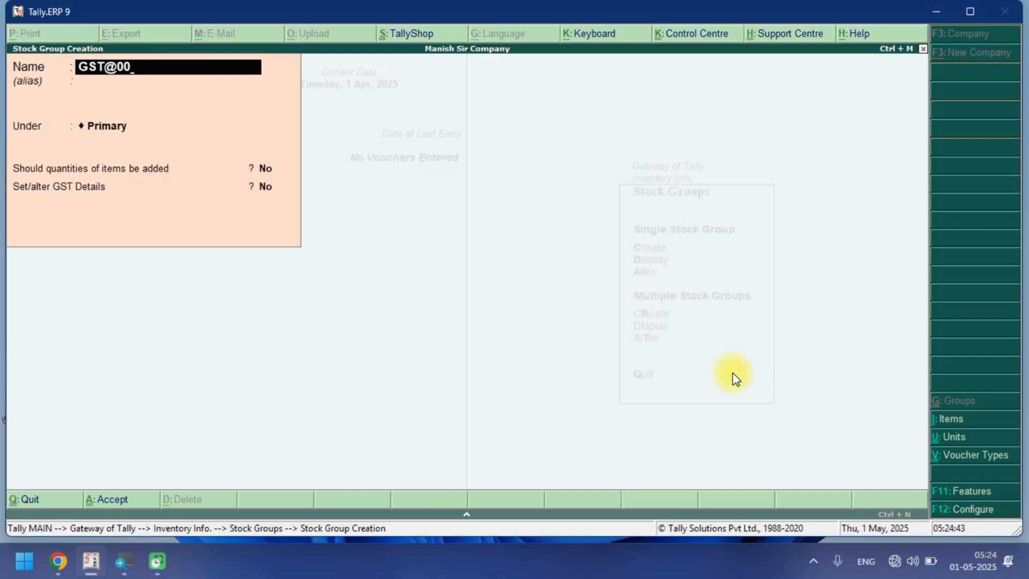
text(%)
key(Return)
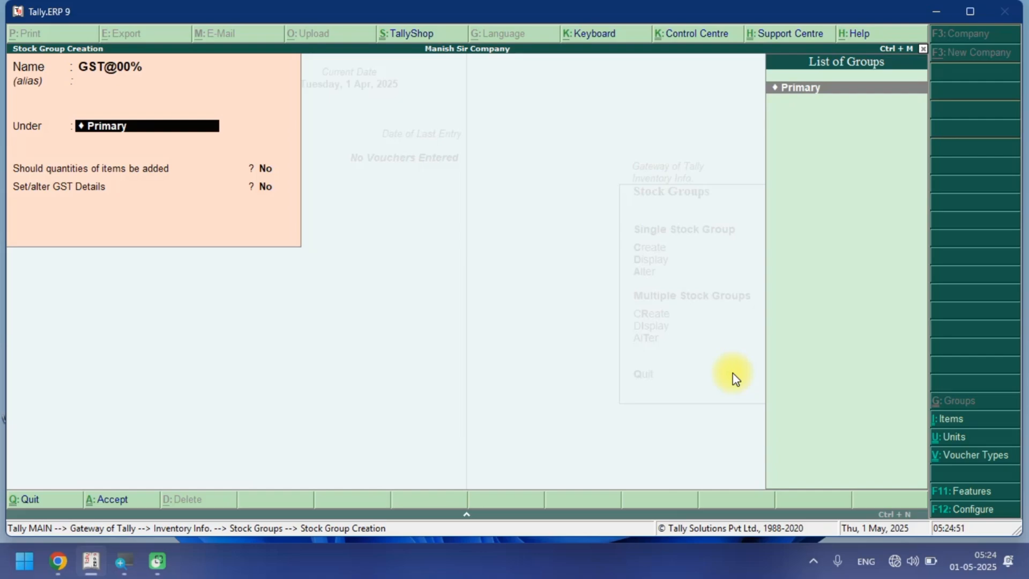
key(Return)
key(Return)
key(Return)
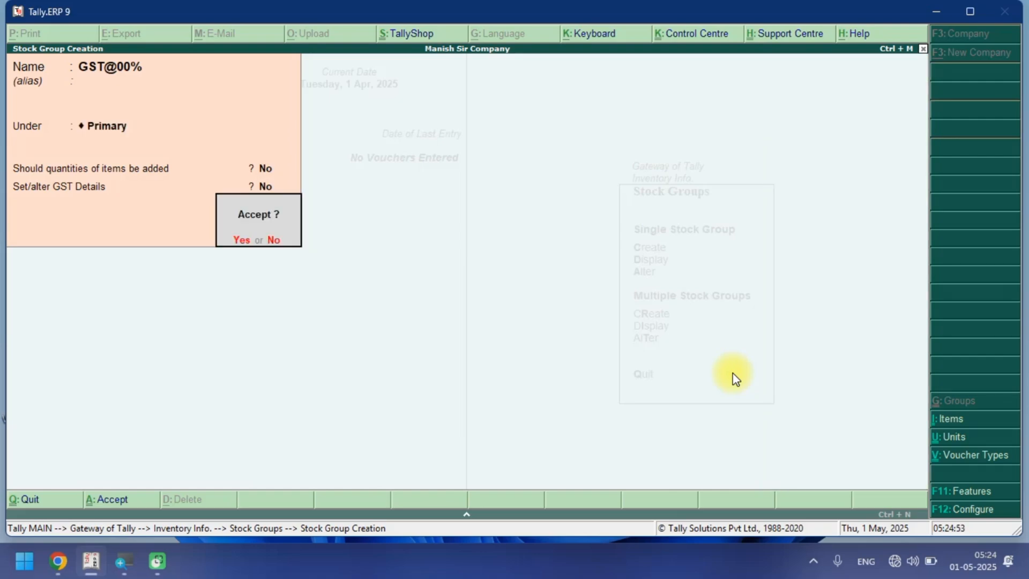
key(Return)
Create a stock group named GST@05% under Primary.
text(G)
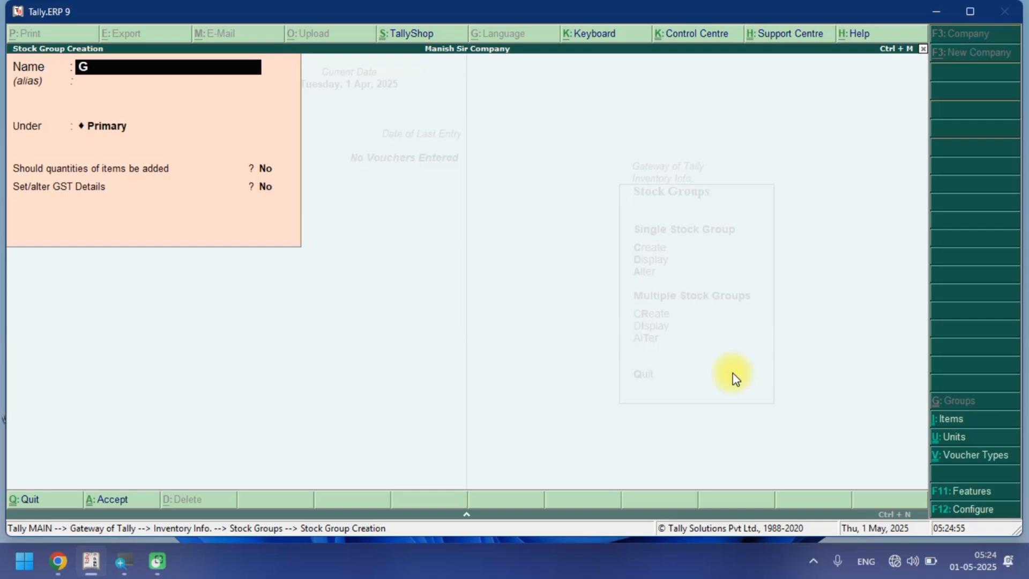
text(ST@)
text(05%)
key(Return)
key(Return)
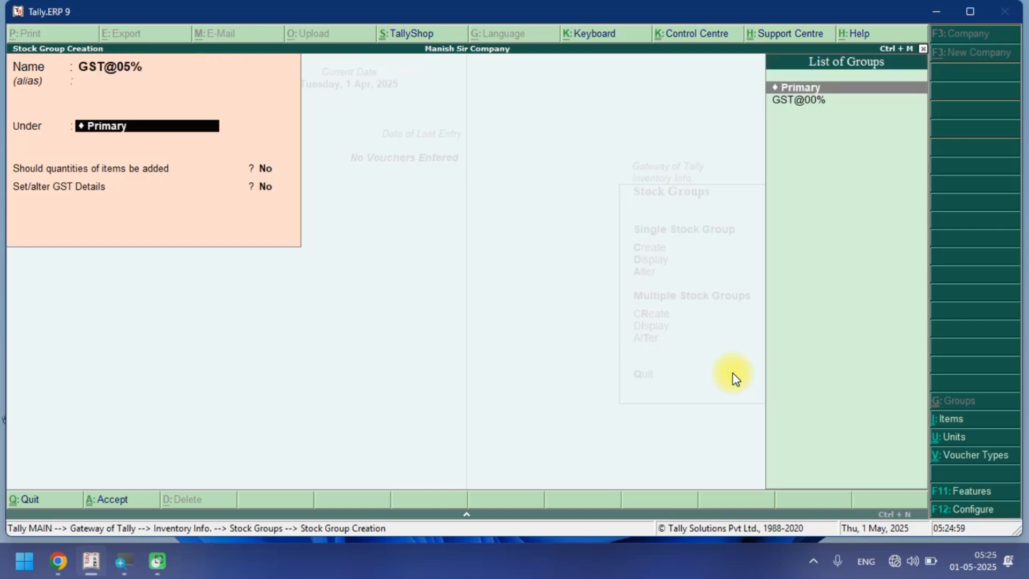
key(Return)
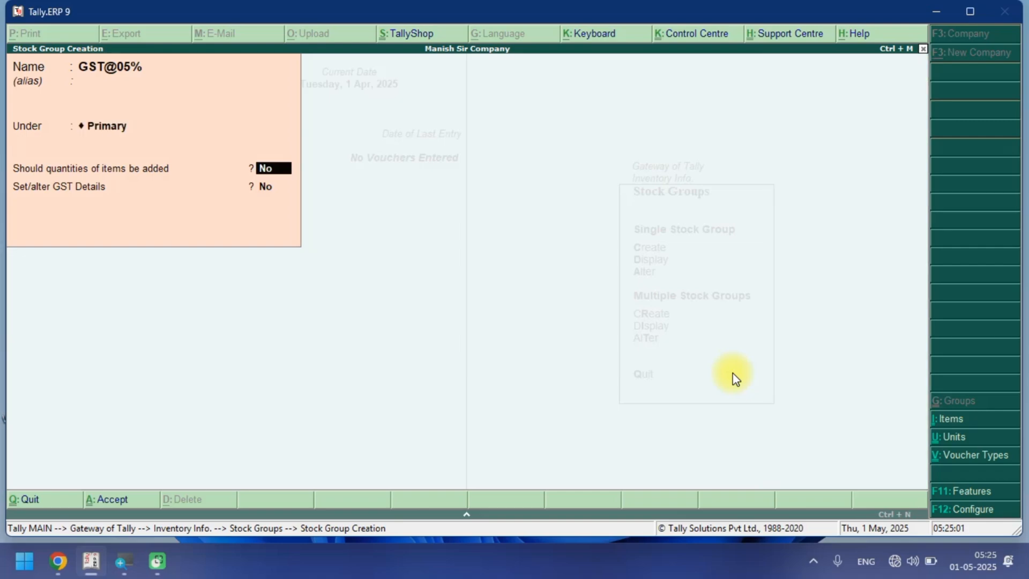
key(Return)
key(Return)
key(Return)
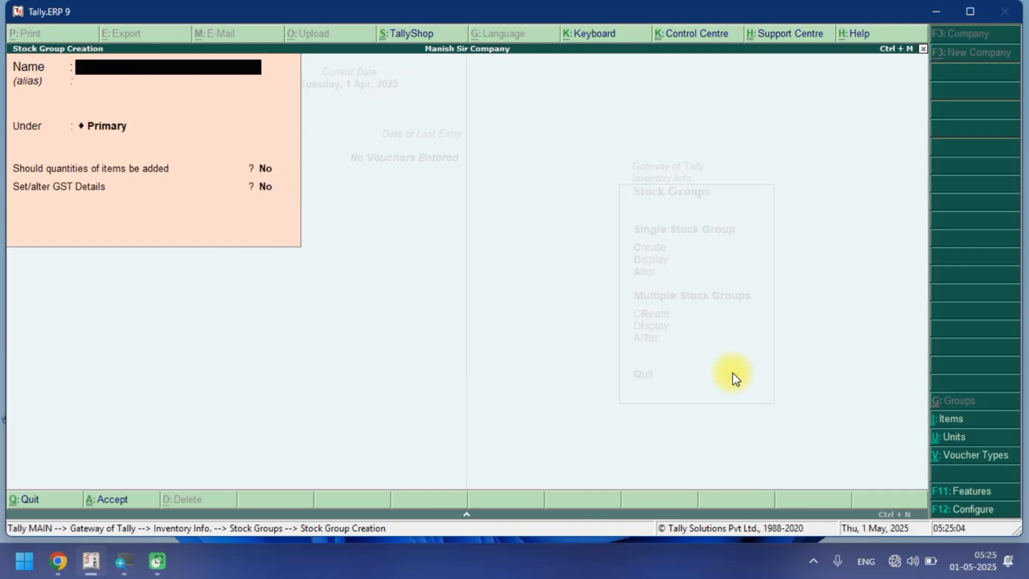
Create a stock group named GST@12% under Primary.
text(GST@12%)
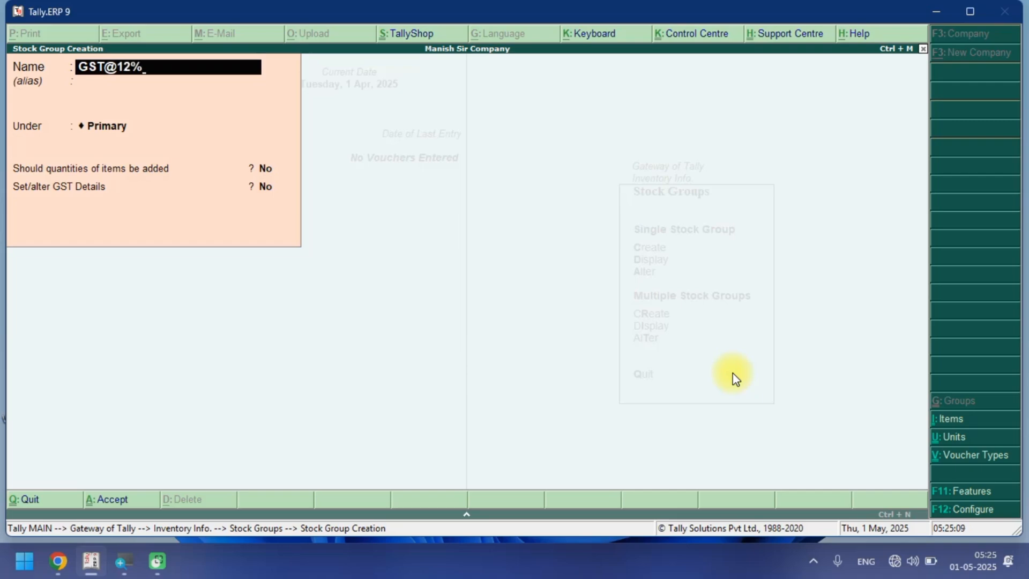
key(Return)
key(Return)
key(Return)
key(Return)
key(Return)
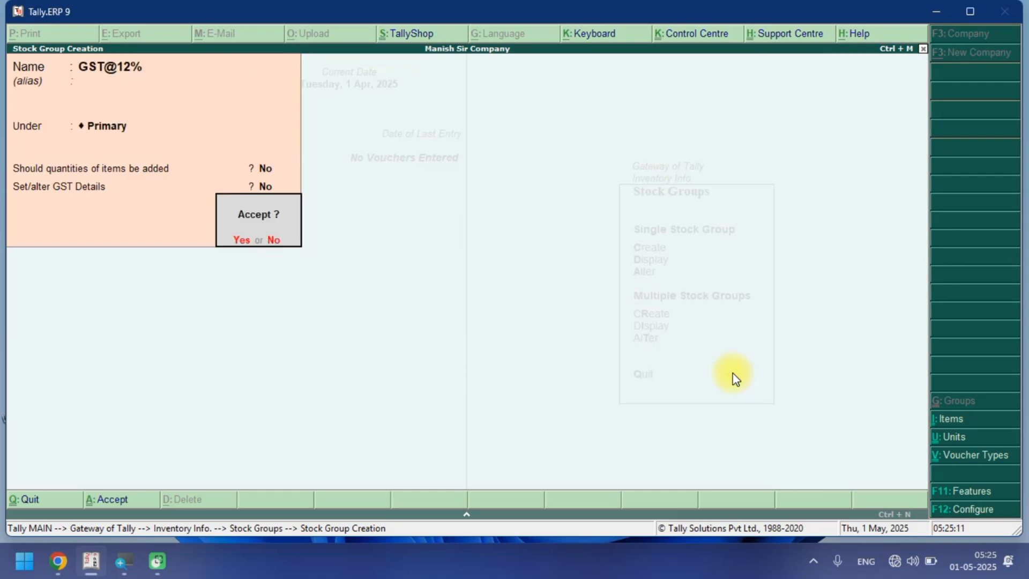
key(Return)
Create a stock group named GST@18% under Primary.
text(SG)
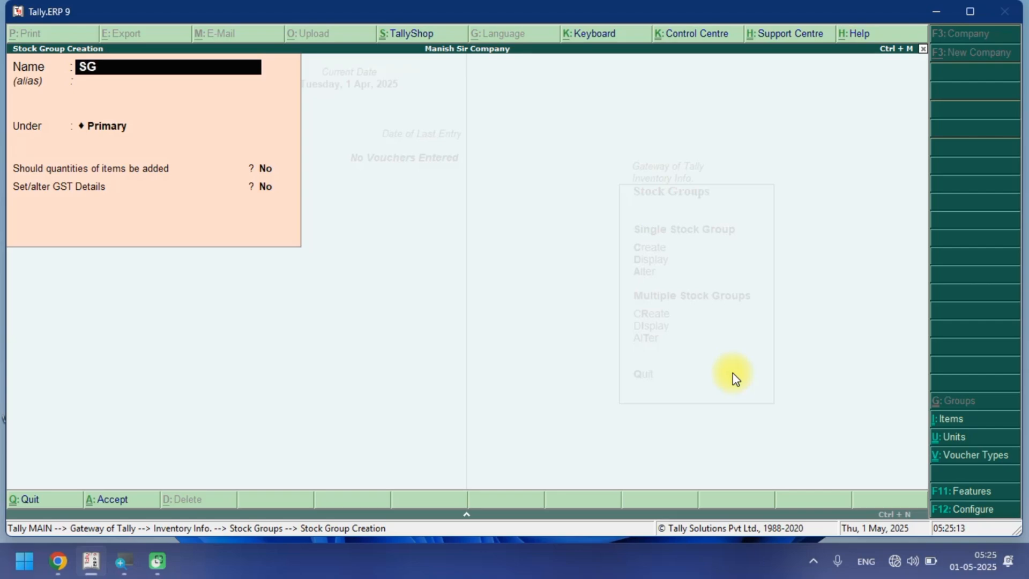
key(BackSpace)
key(BackSpace)
text(GST@18%)
key(Return)
key(Return)
key(Return)
key(Return)
click(733, 374)
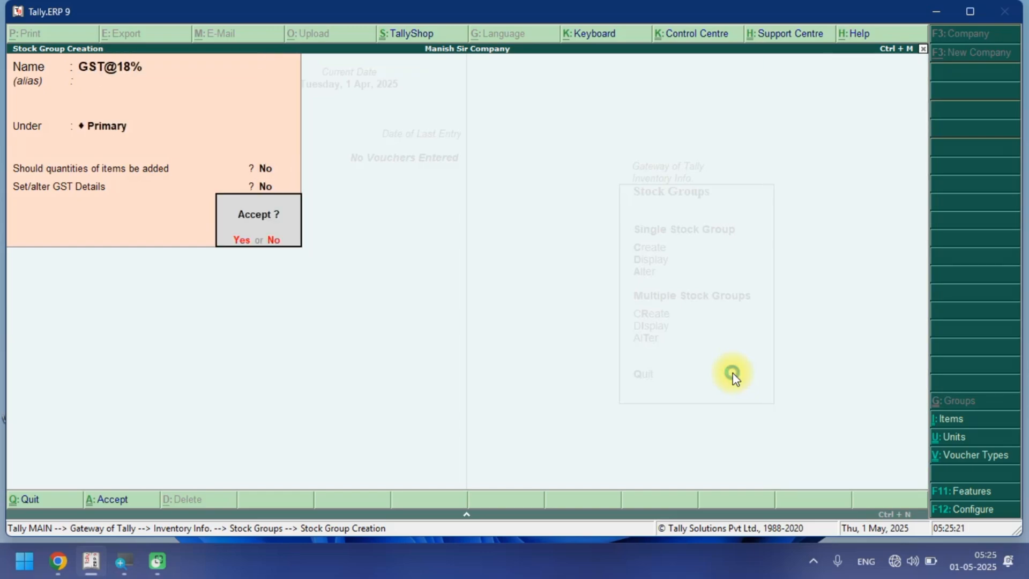
key(Return)
Create a stock group named GST@28% under Primary, then leave stock group creation.
text(GST)
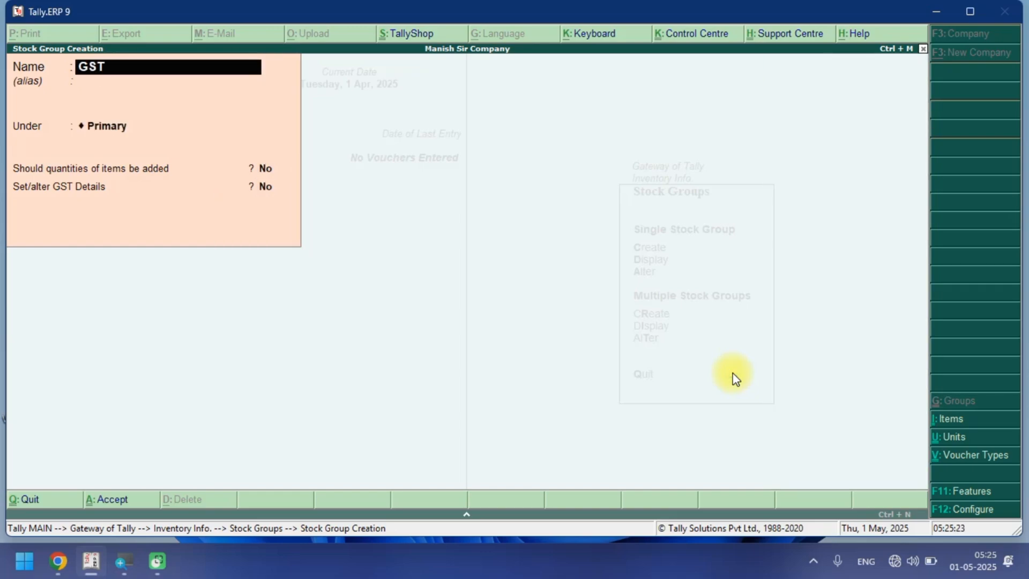
text(@28%)
key(Return)
key(Return)
key(Return)
key(Return)
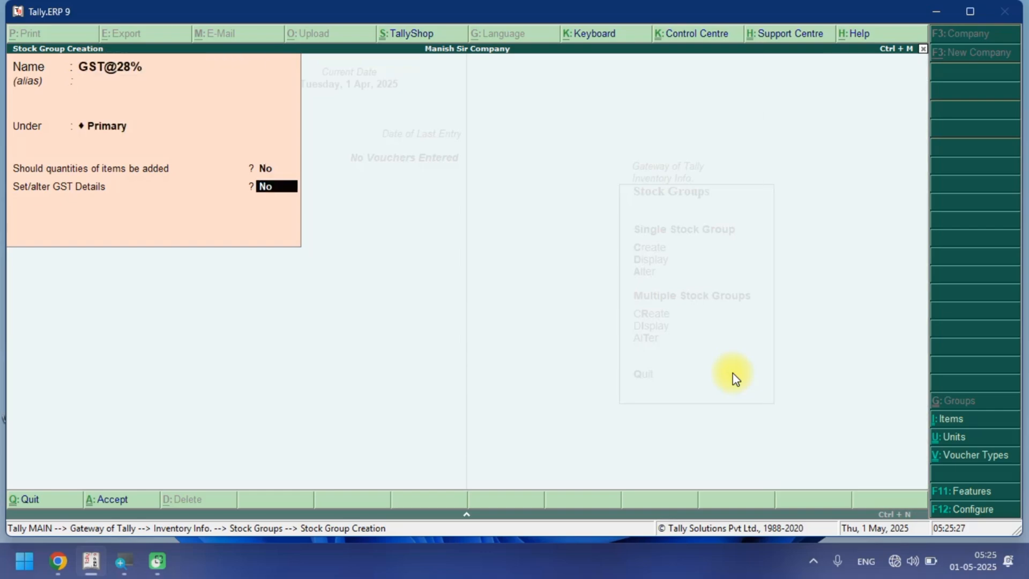
key(Return)
key(Return)
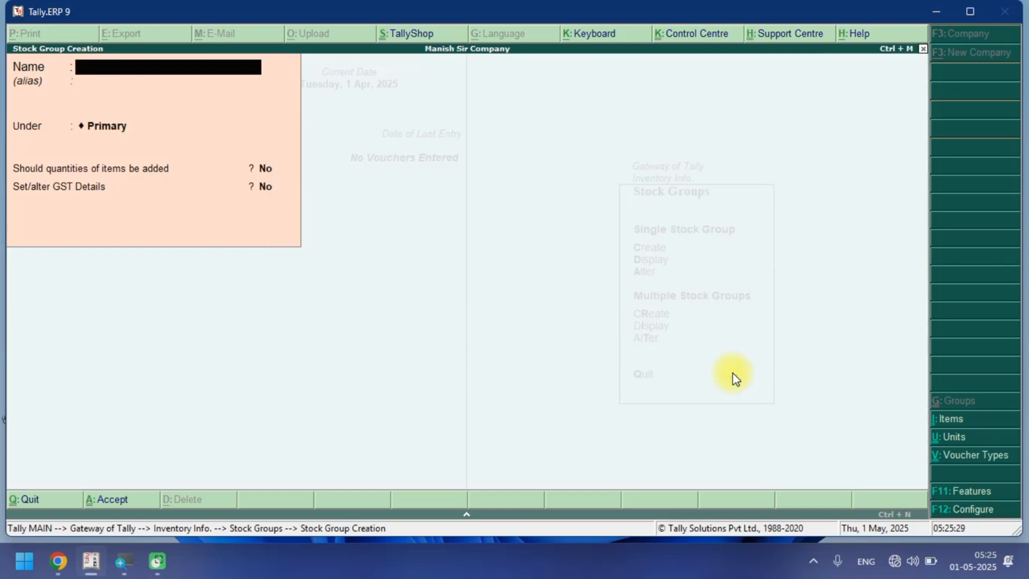
key(Escape)
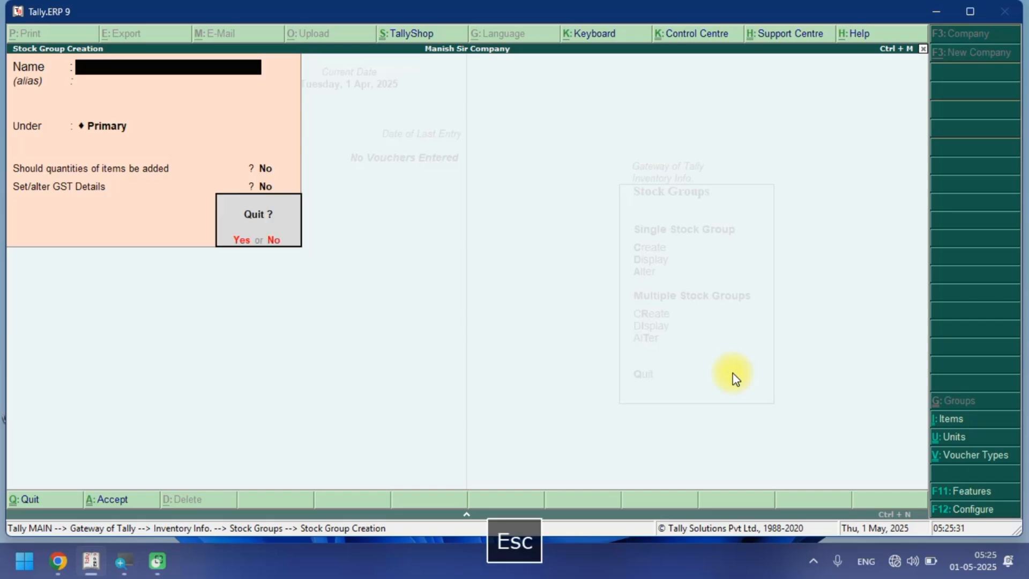
key(Escape)
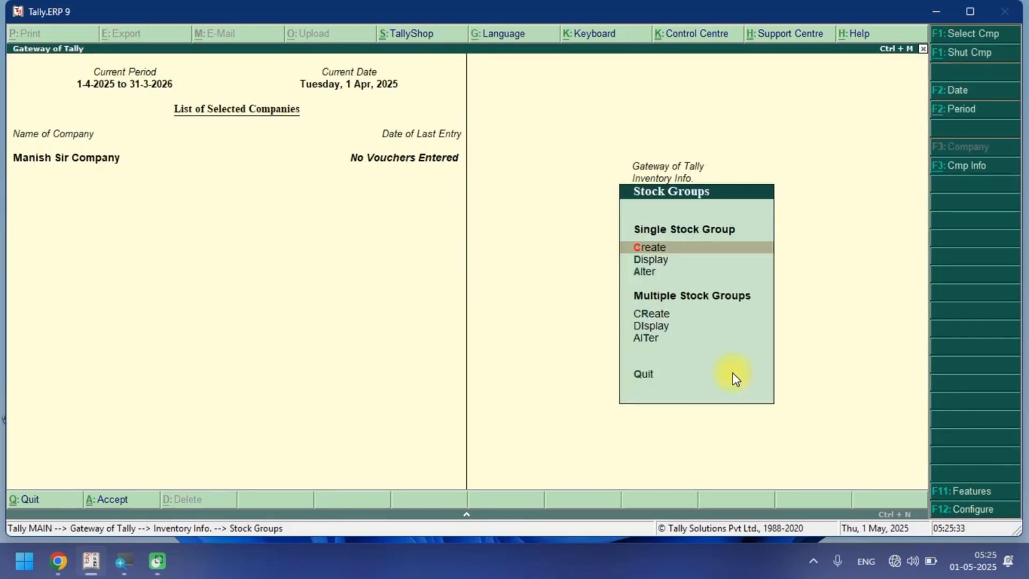
Open the single stock group display list and browse through the created GST stock groups.
key(Down)
key(Down)
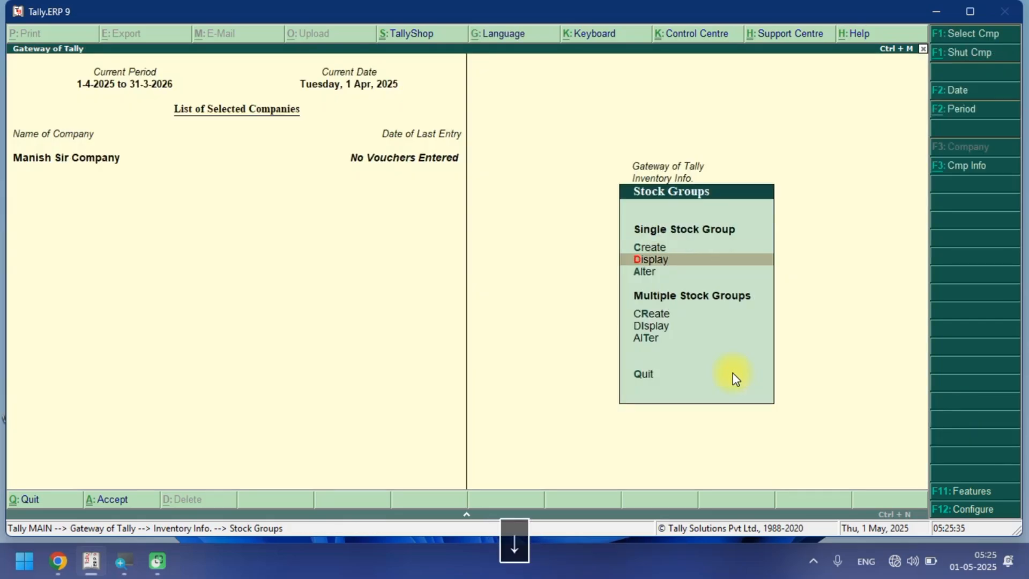
key(Return)
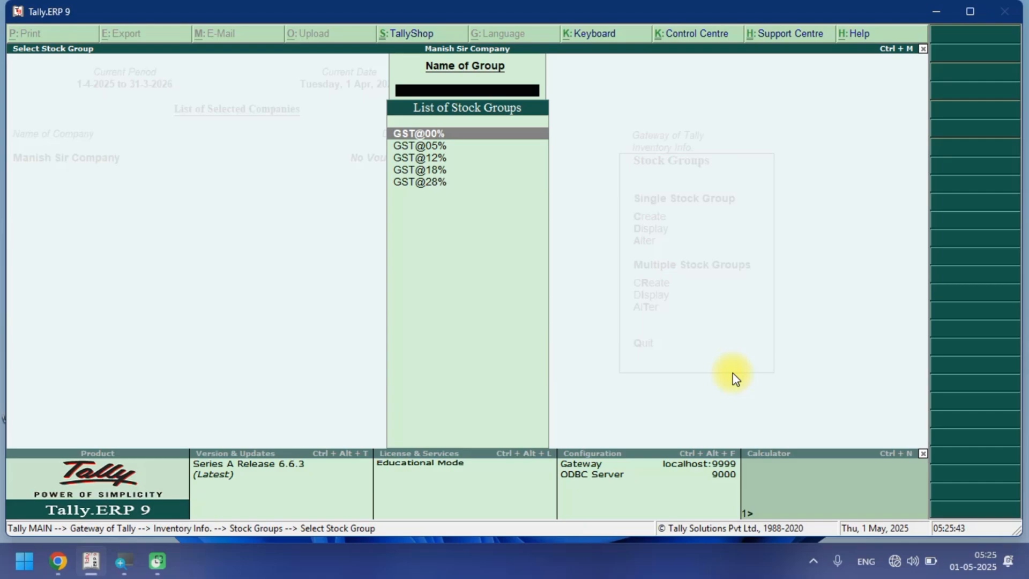
key(Down)
key(Down)
key(Down)
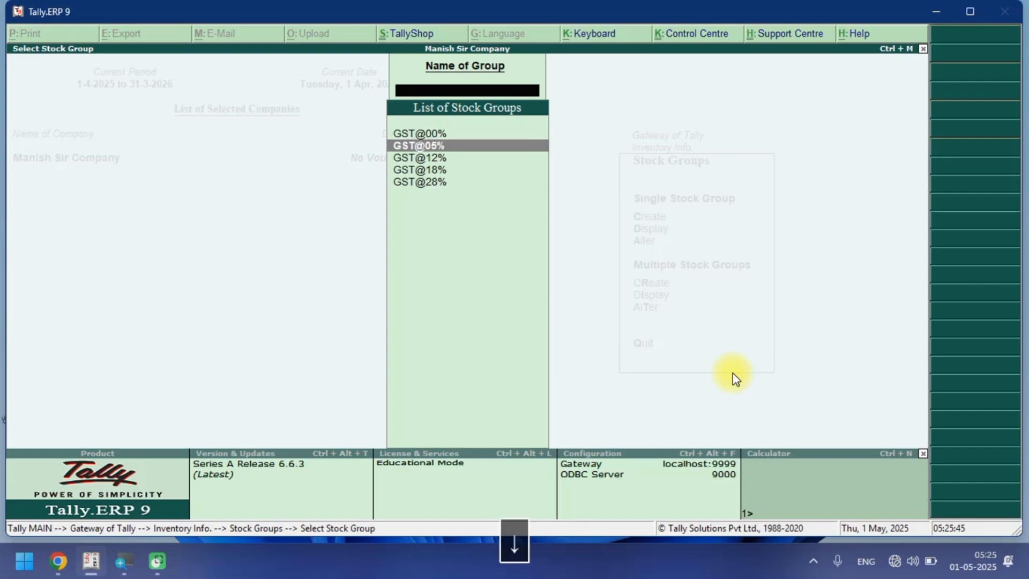
key(Down)
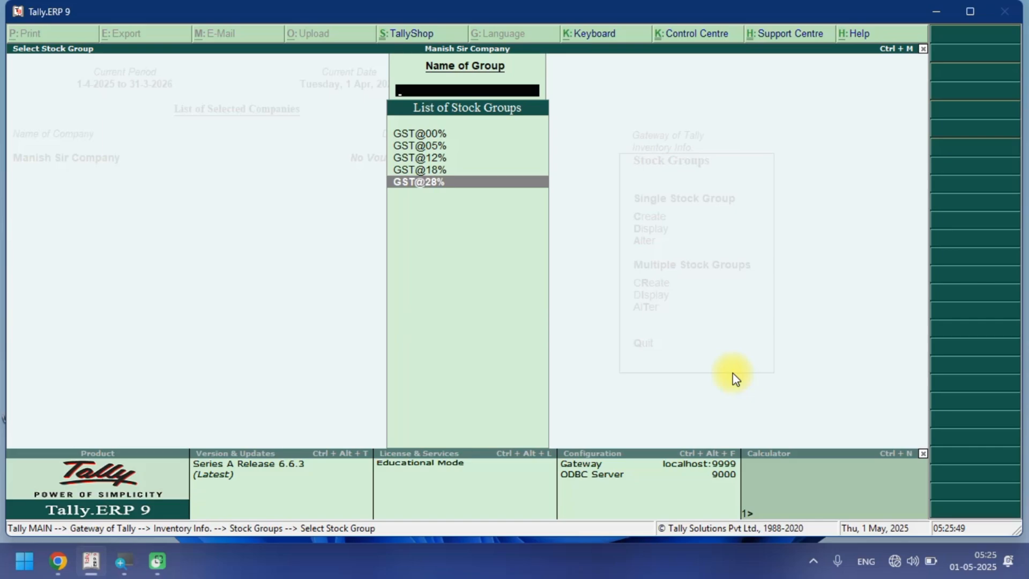
key(Escape)
key(Escape)
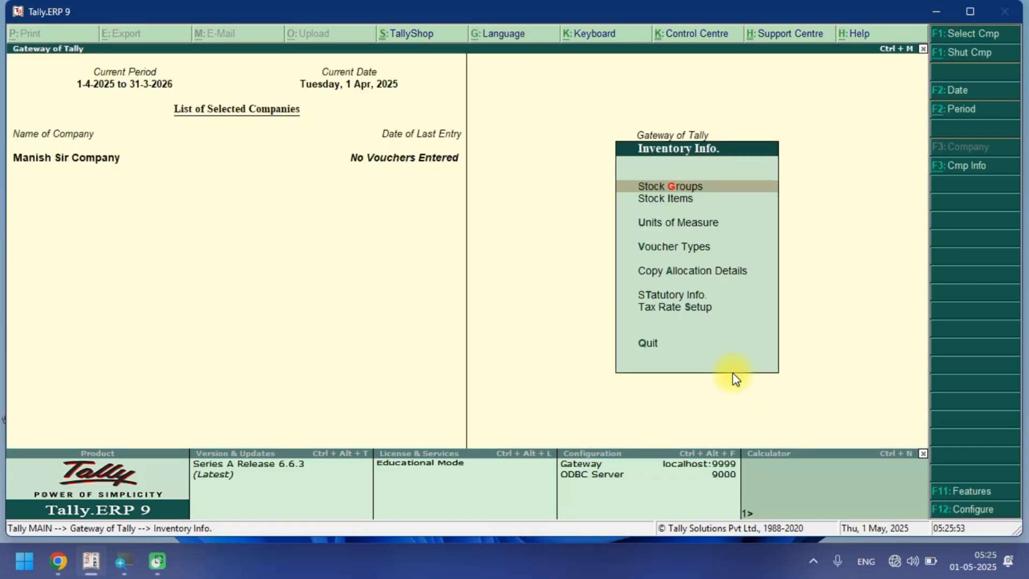
Start creating a stock item named Milk and place it under the GST@00% group.
key(Down)
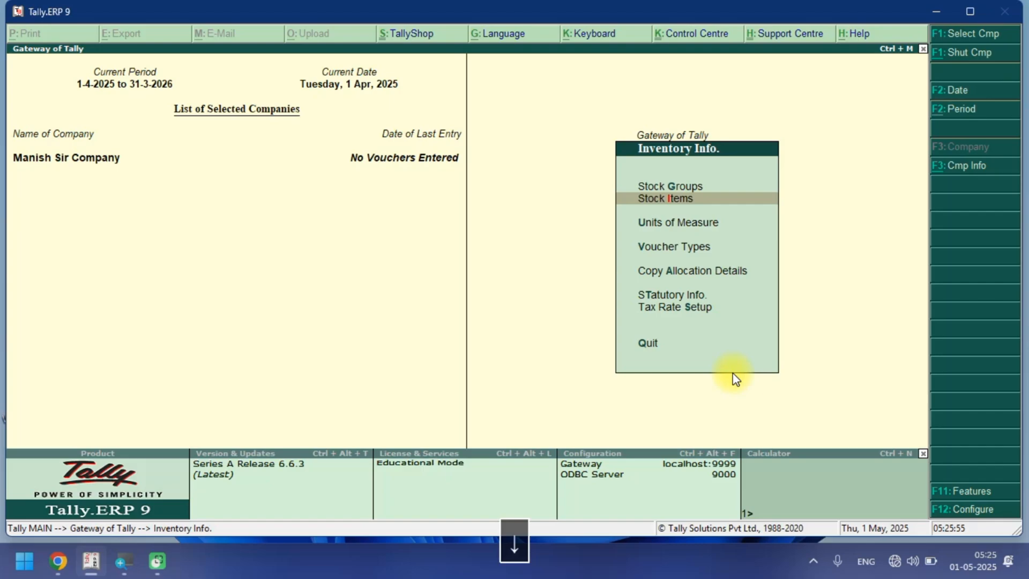
key(Return)
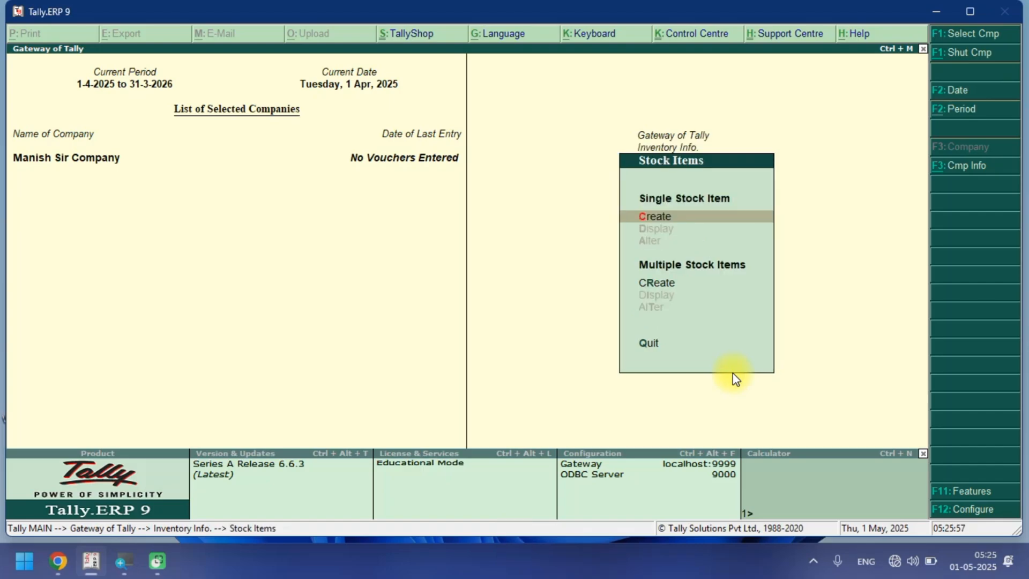
key(Return)
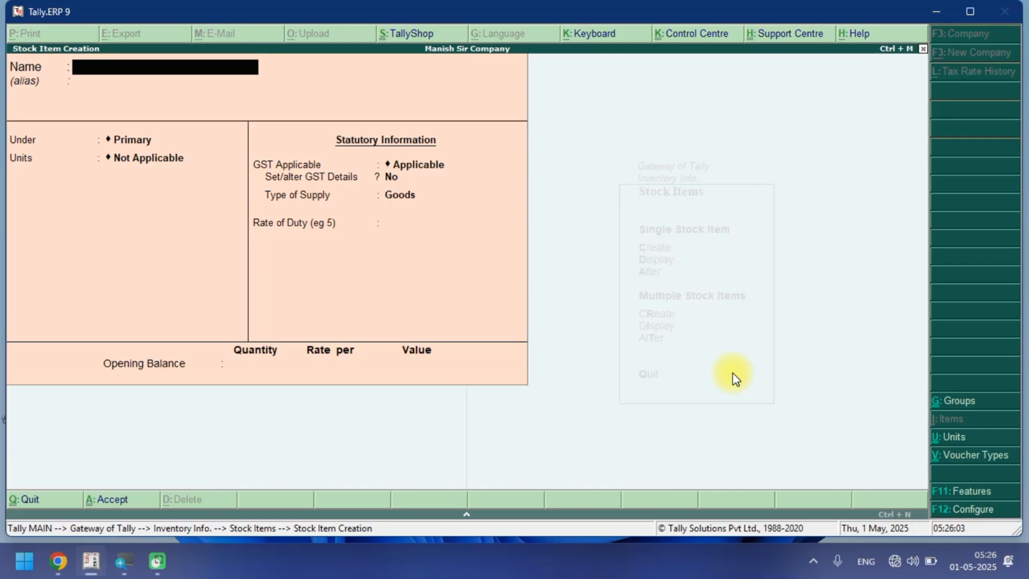
text(Milk)
key(Return)
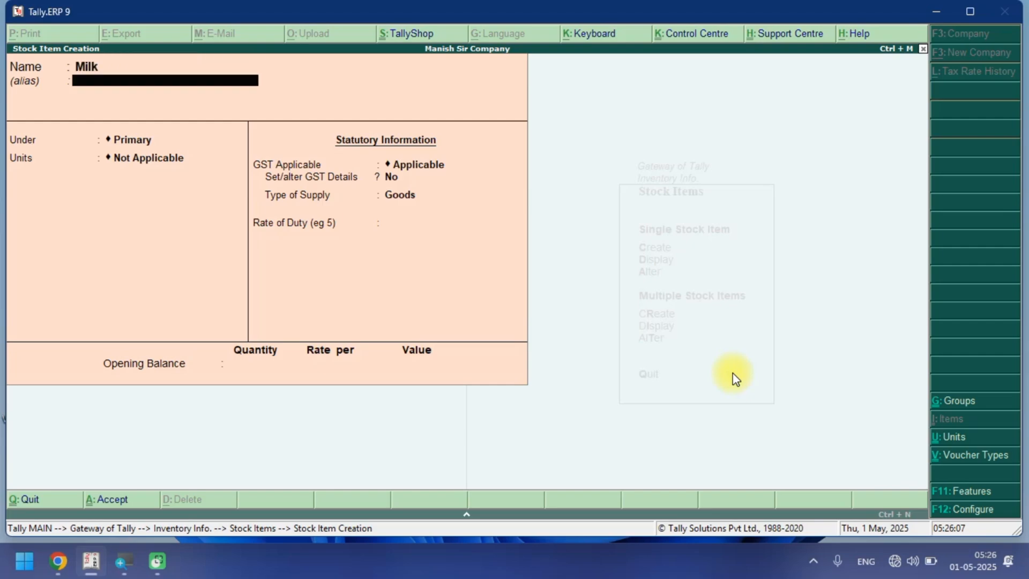
key(Return)
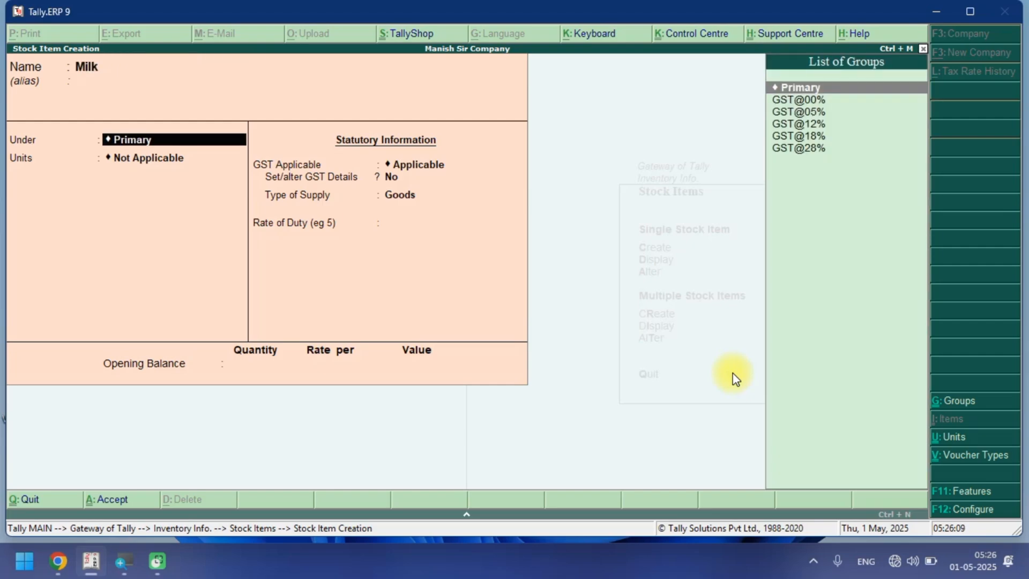
key(Down)
key(Return)
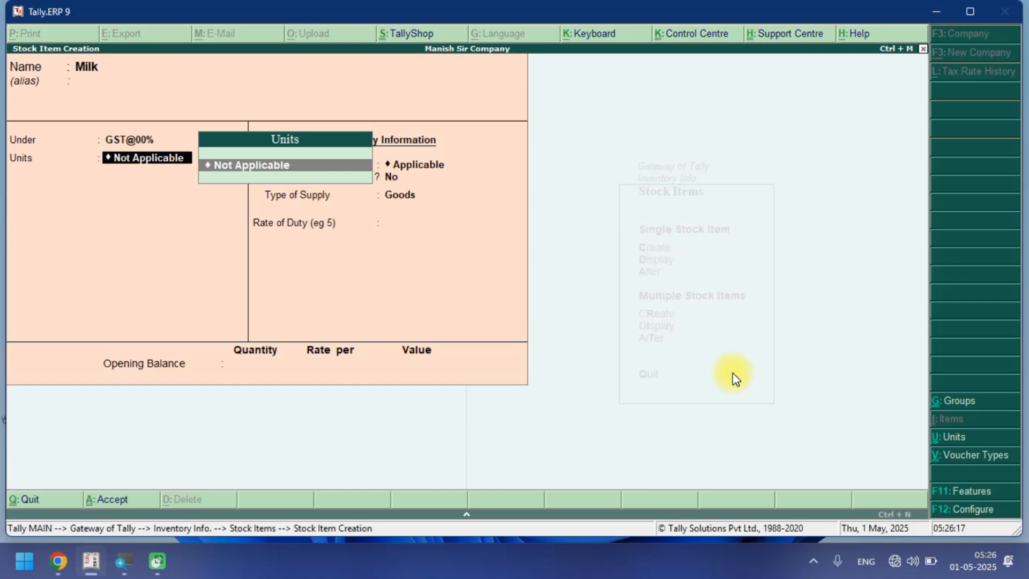
Create a unit with symbol ltr, formal name Liter, UQC KLR-KILOLITRE and 0 decimal places for Milk.
key(alt+c)
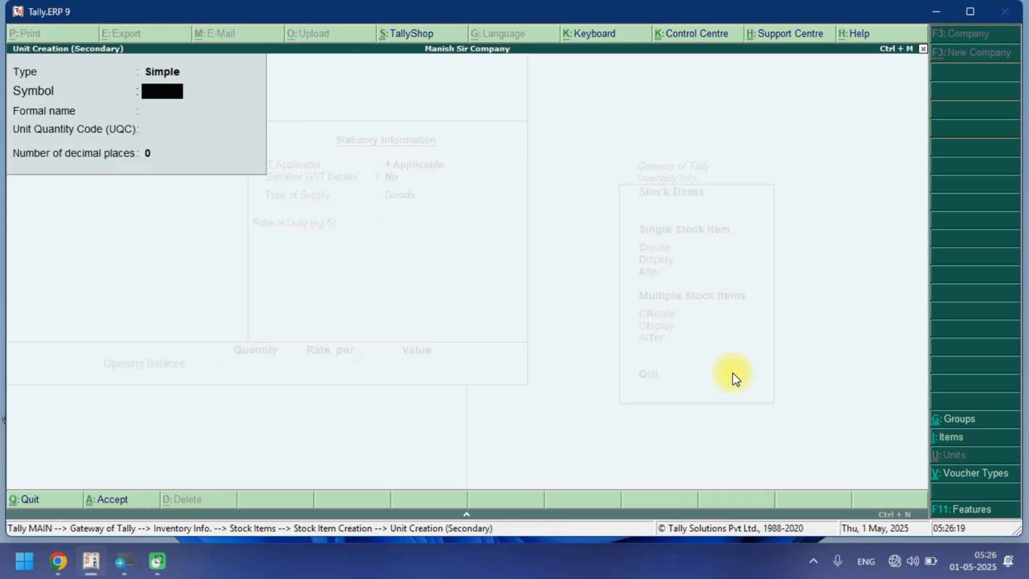
text(ltr)
key(Return)
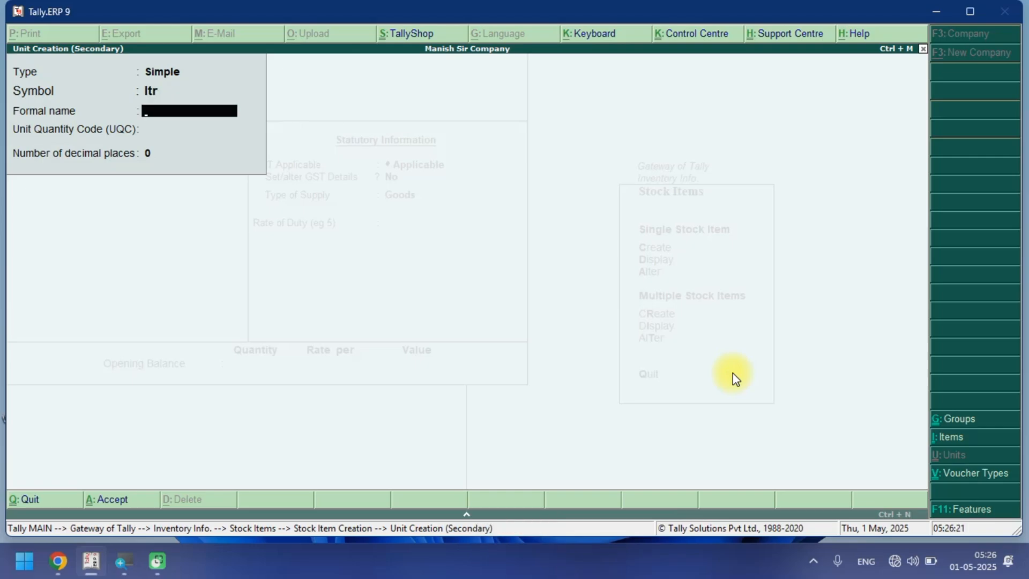
text(Liter)
key(Return)
text(Li)
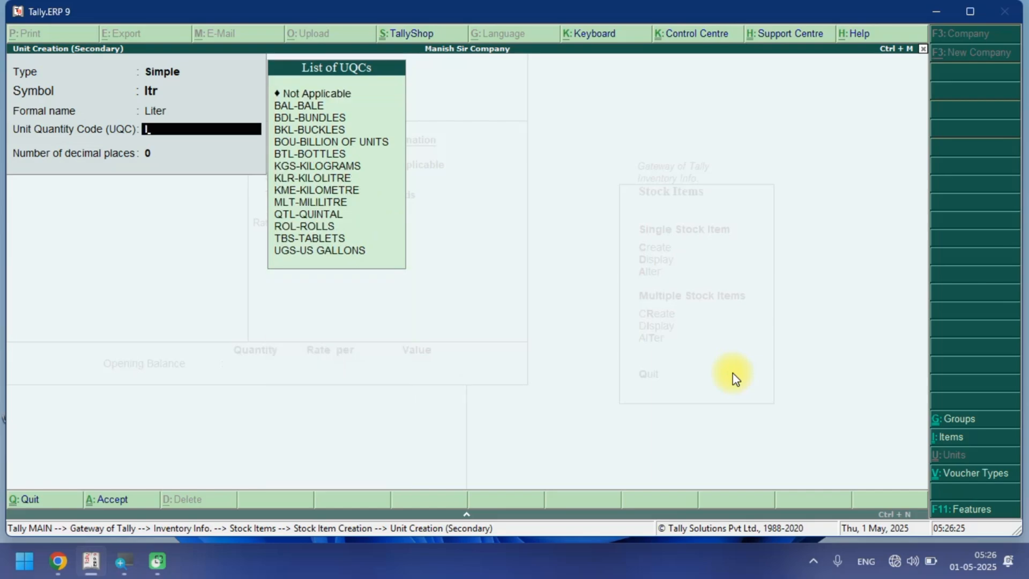
text(t)
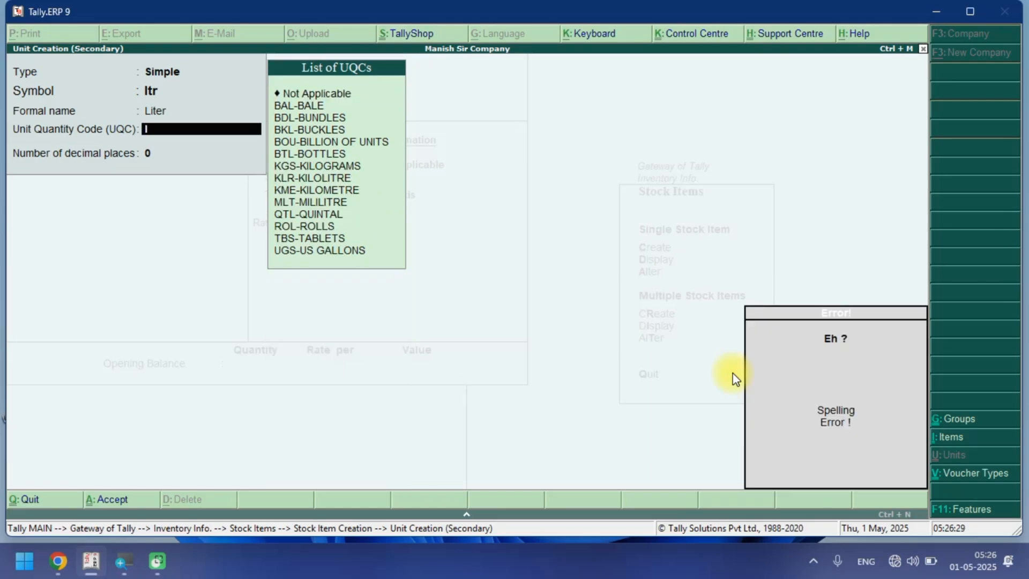
key(BackSpace)
text(ki)
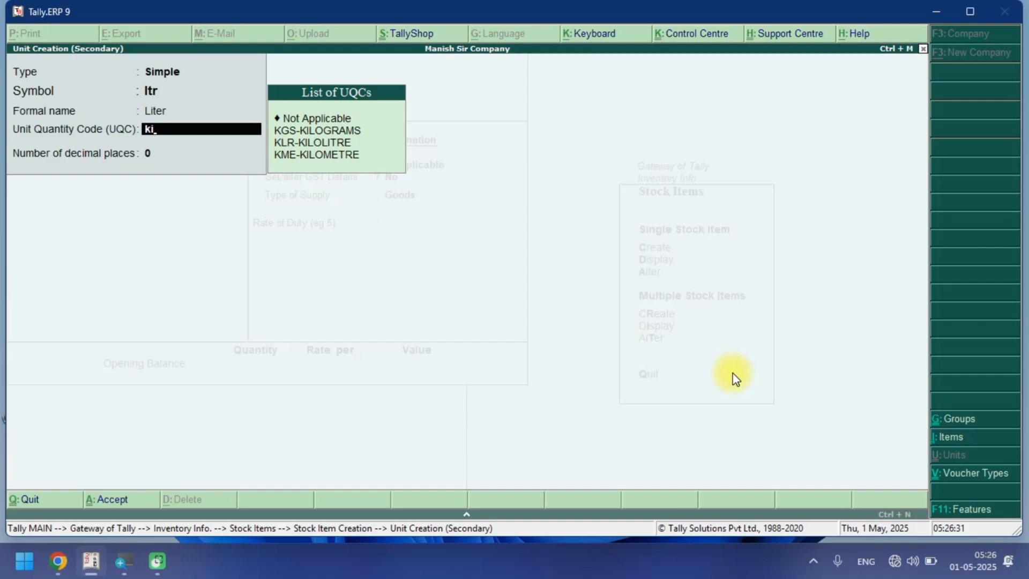
key(Down)
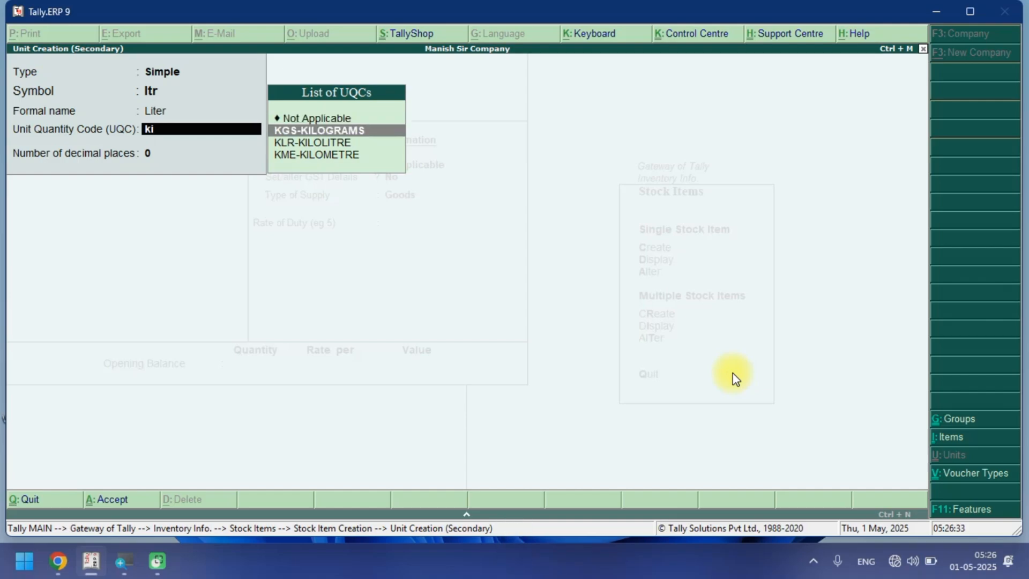
key(Down)
key(Return)
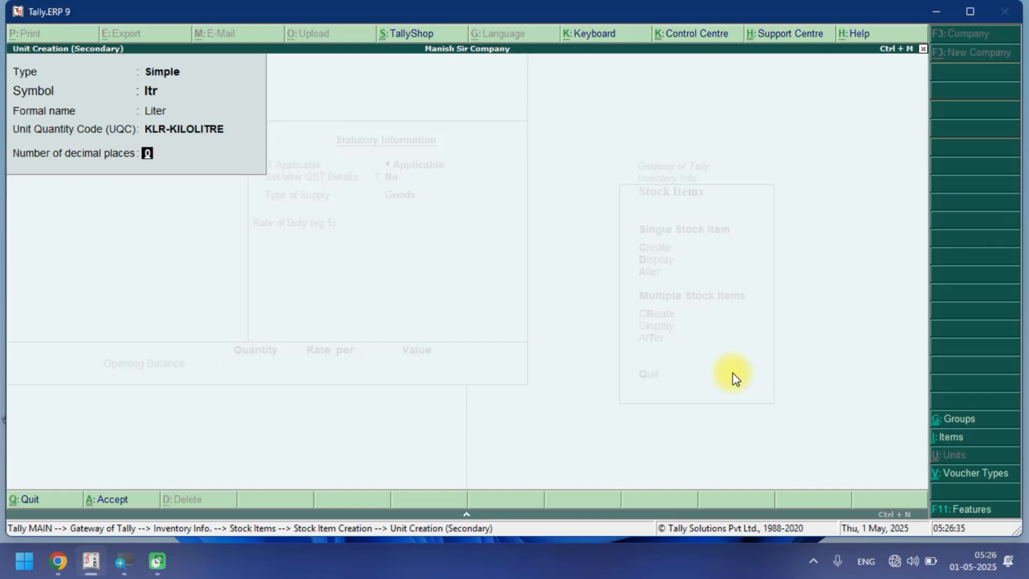
key(Return)
key(Return)
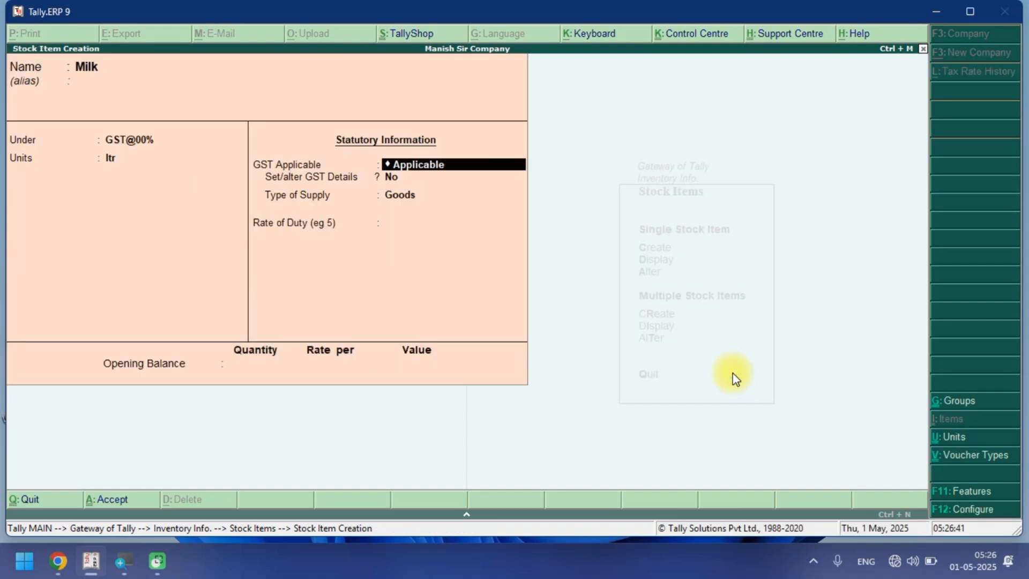
Enable GST details for Milk with On Value calculation type and Nil Rated taxability.
key(Return)
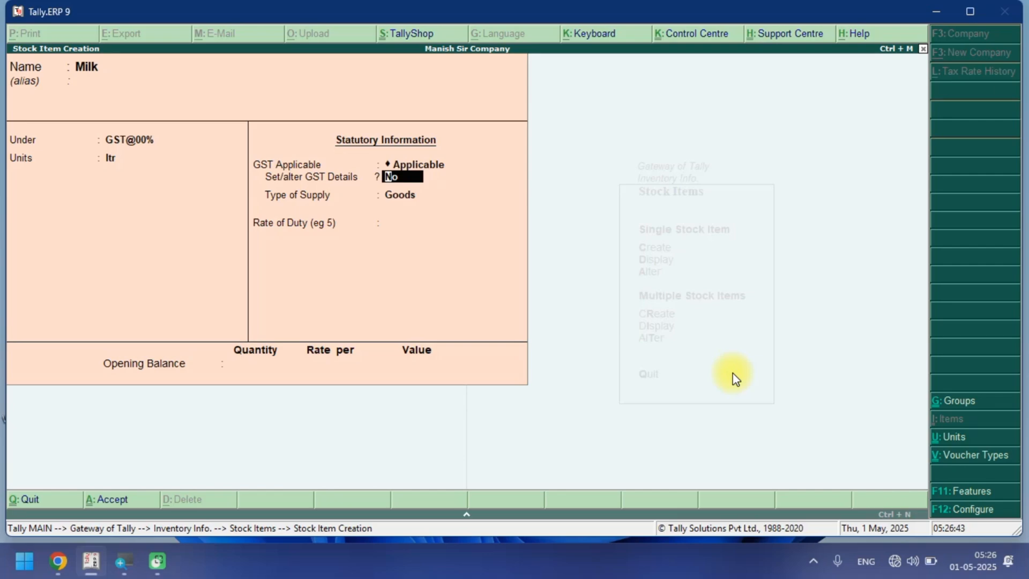
key(y)
key(Return)
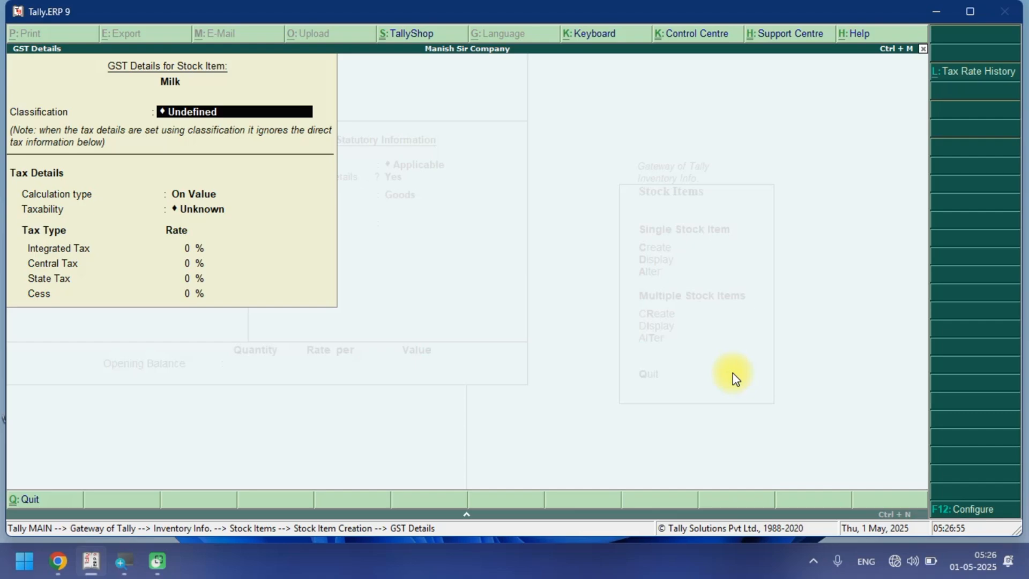
key(Return)
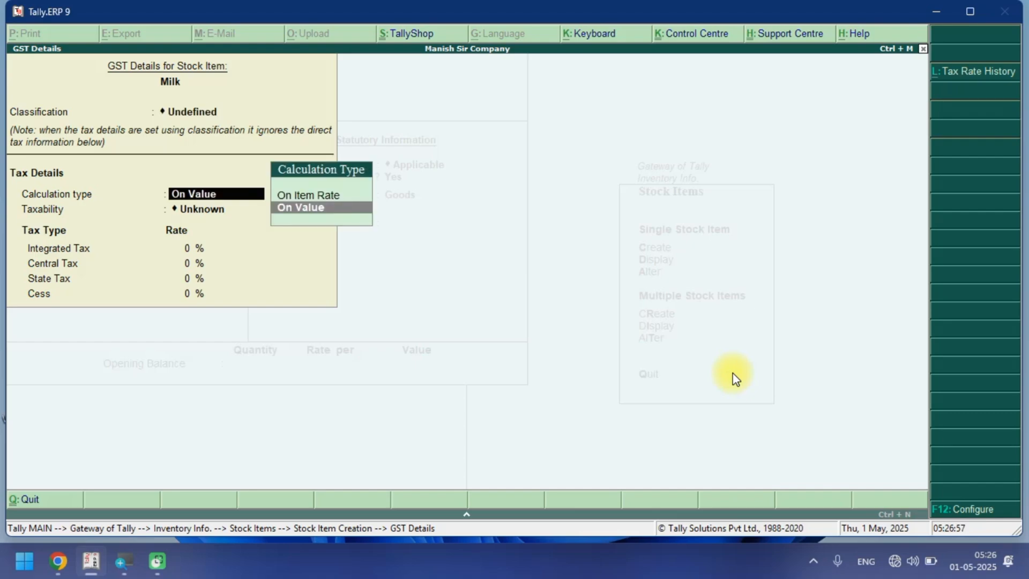
key(Return)
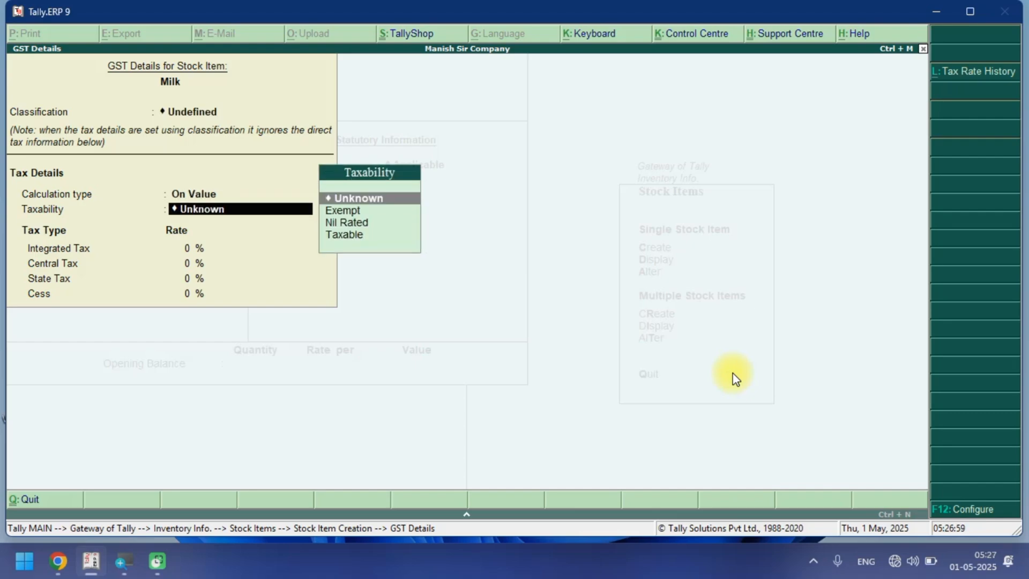
key(Down)
key(Down)
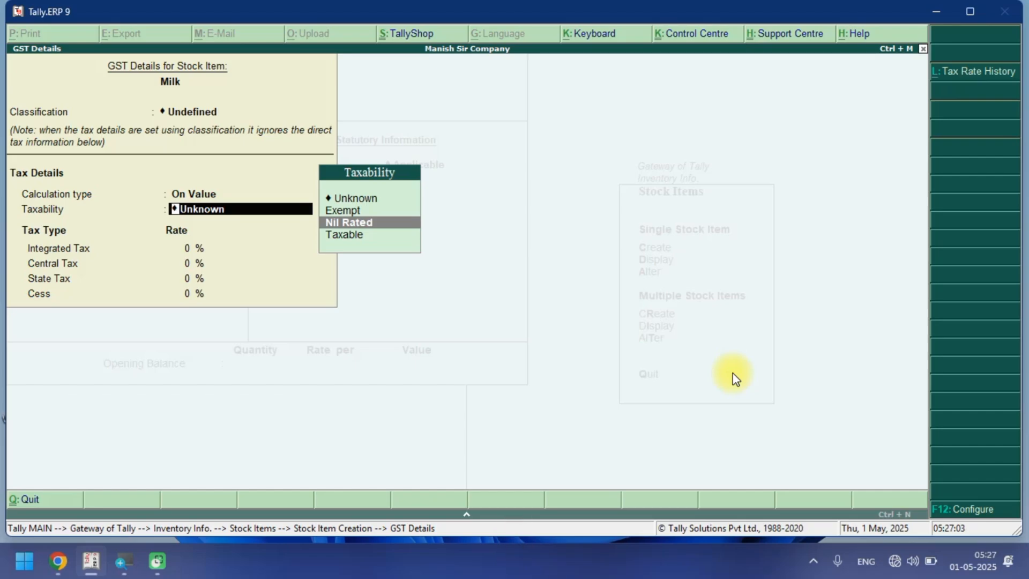
key(Return)
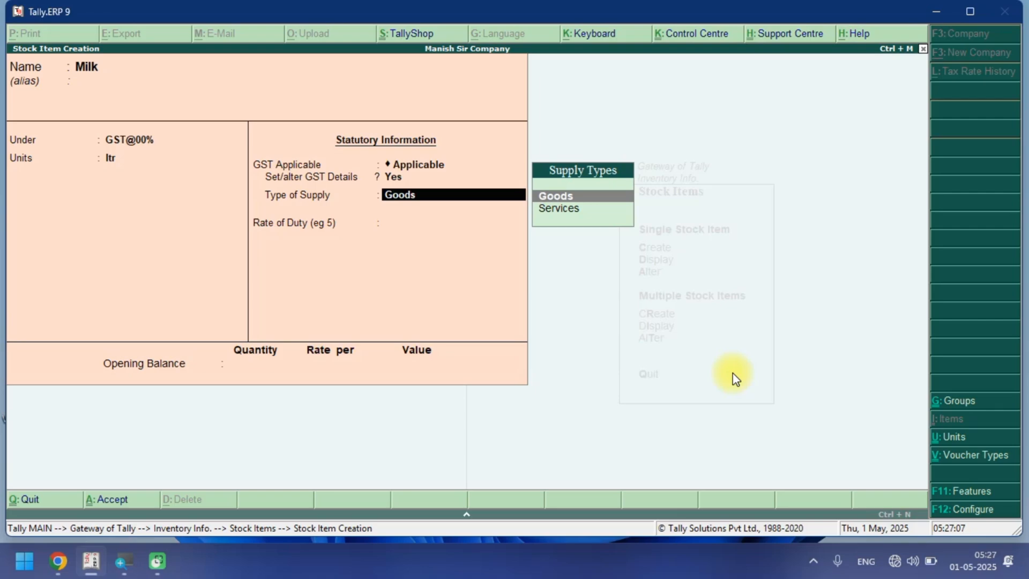
Keep the supply type as Goods, set the rate of duty to 0, and save the Milk stock item.
key(Return)
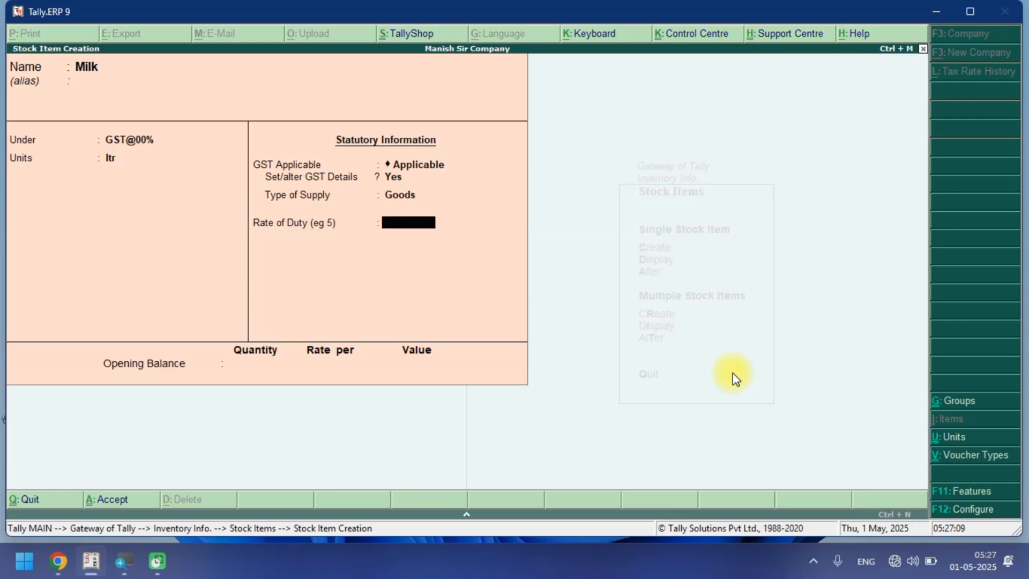
text(0)
key(Return)
key(Return)
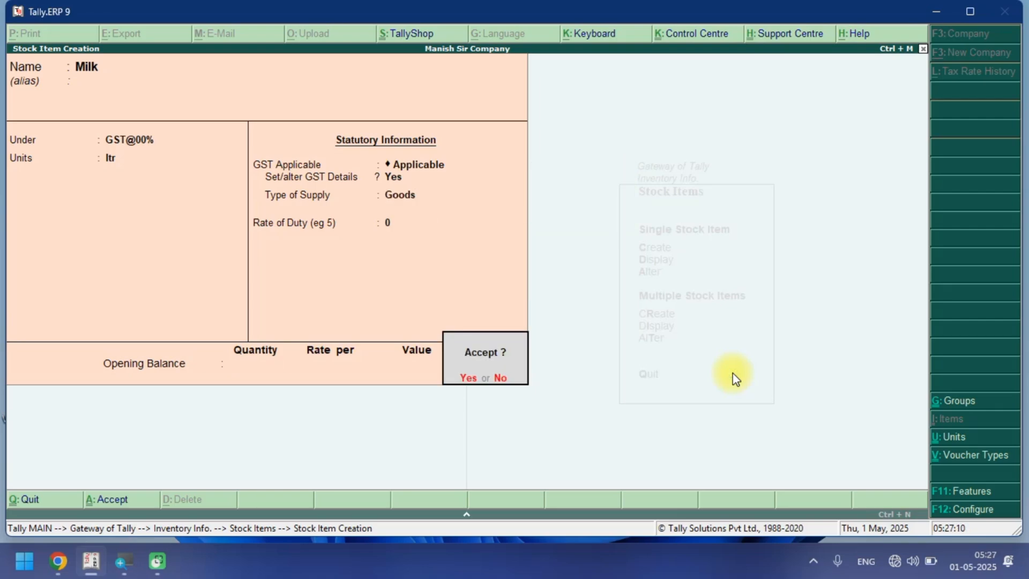
key(Return)
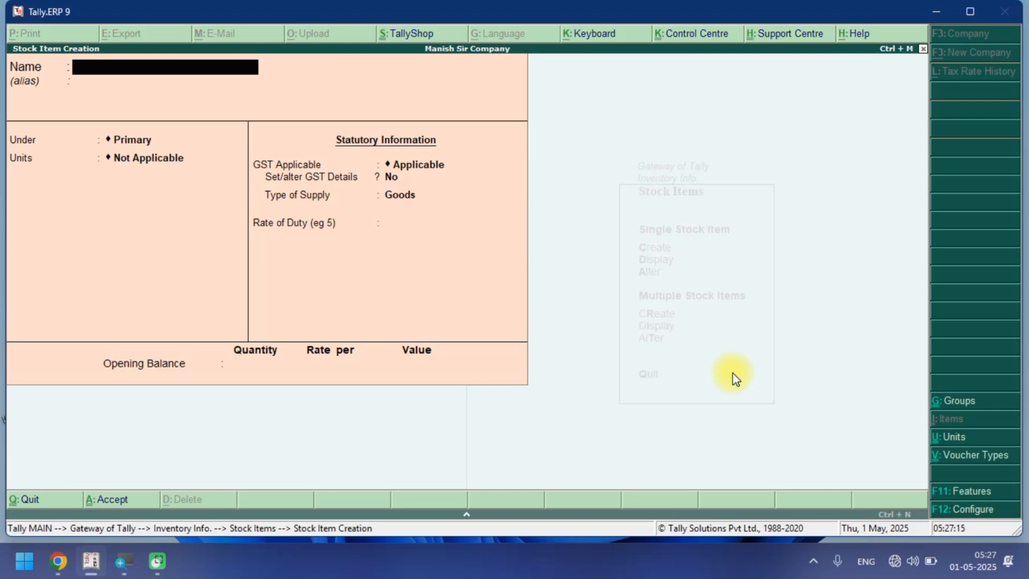
Start a new stock item named Vagitable and place it under the GST@00% group.
text(Vagitable)
key(Return)
key(Return)
key(Down)
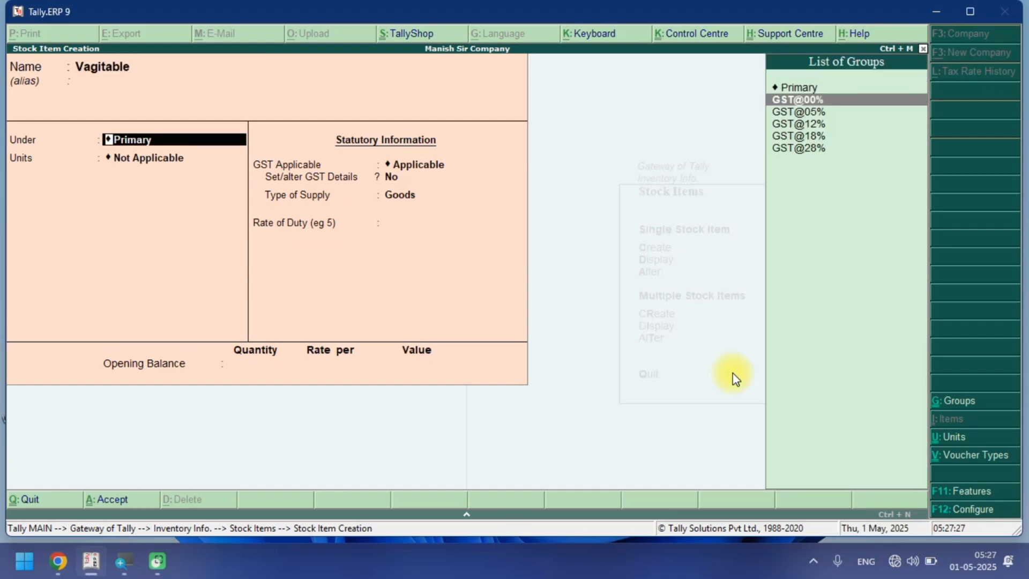
key(Return)
key(Down)
Create a unit with symbol kgs, formal name Kilograms, UQC KGS-KILOGRAMS and 0 decimal places for Vagitable.
key(alt+c)
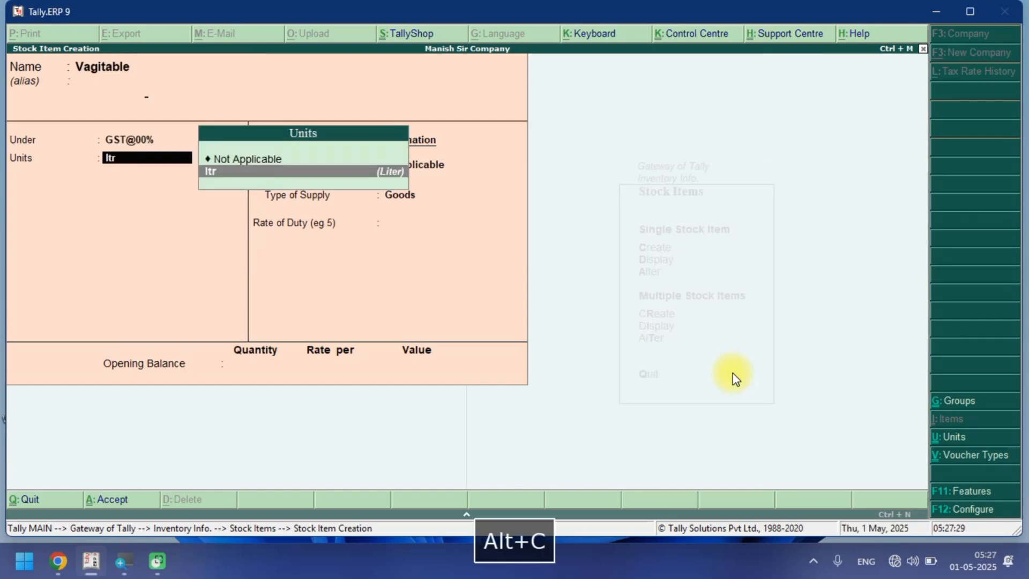
text(kgs)
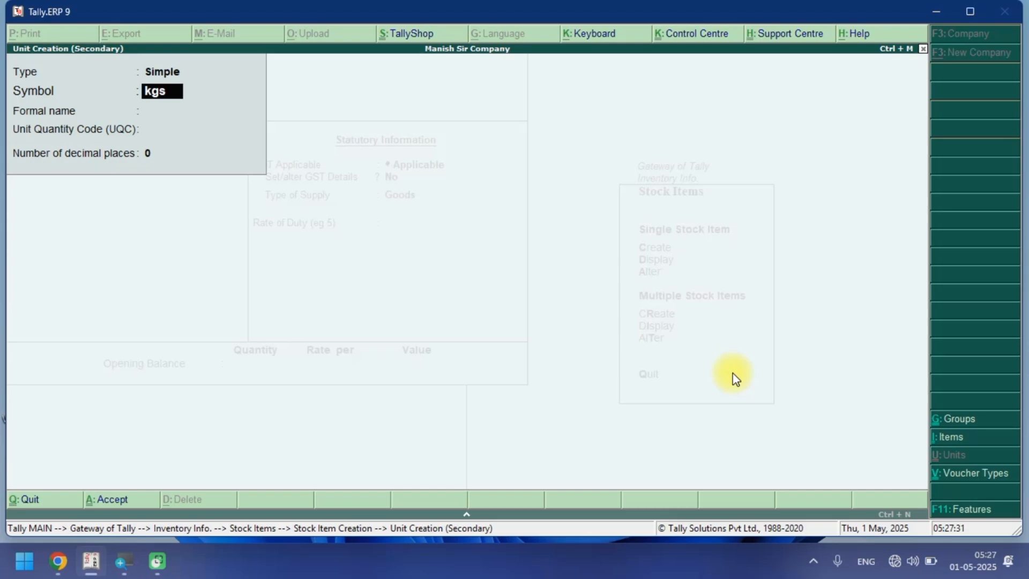
key(Return)
text(Kilo)
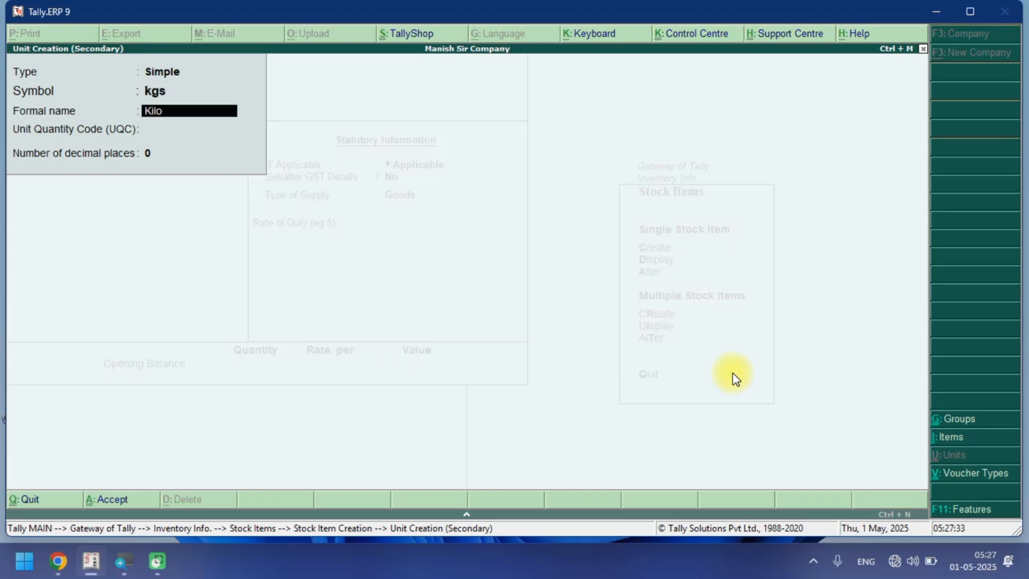
text(grams)
key(Return)
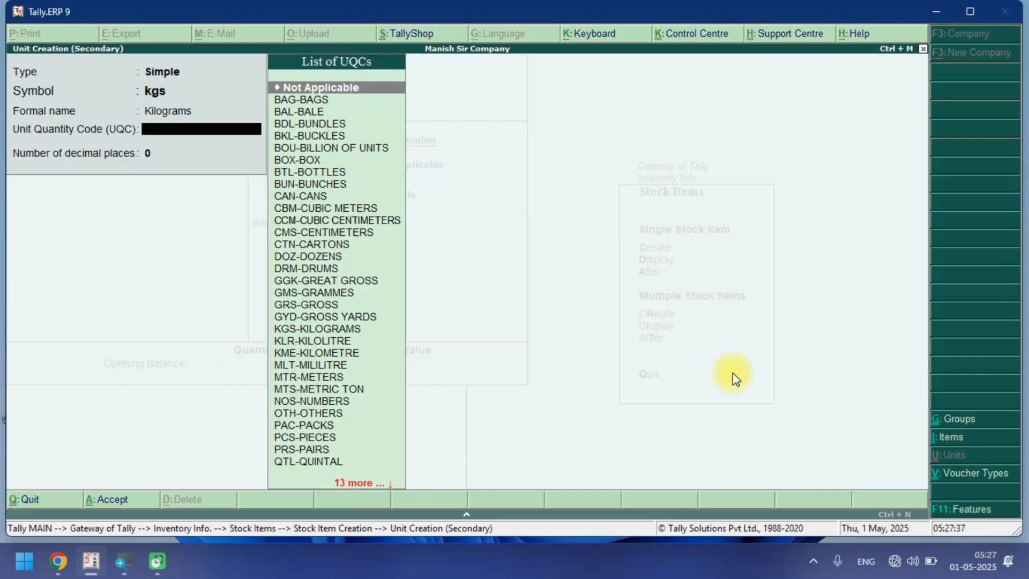
text(ki)
key(Down)
key(Return)
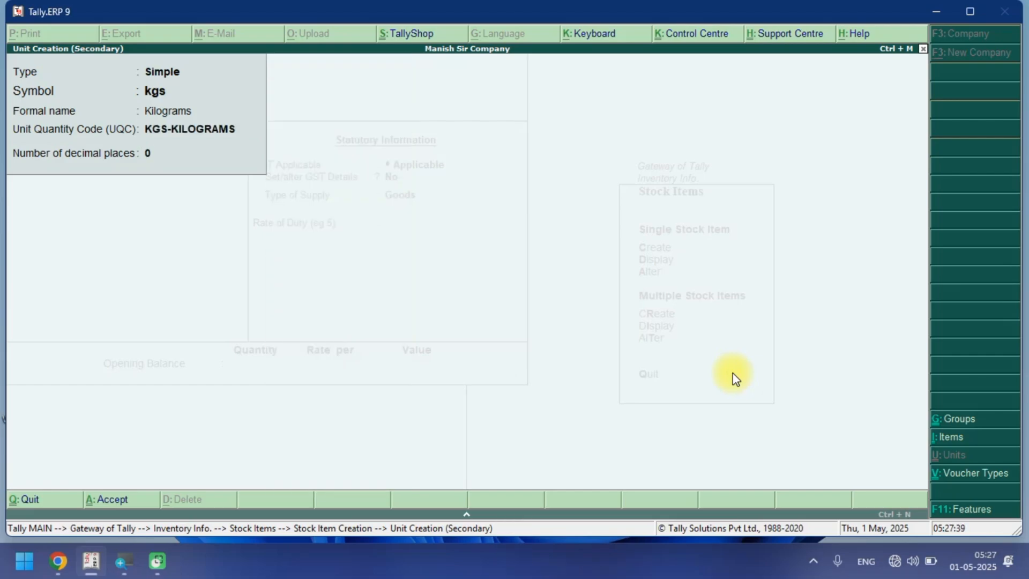
key(Return)
Enable GST details for Vagitable with On Value calculation type and Nil Rated taxability.
key(Return)
key(Return)
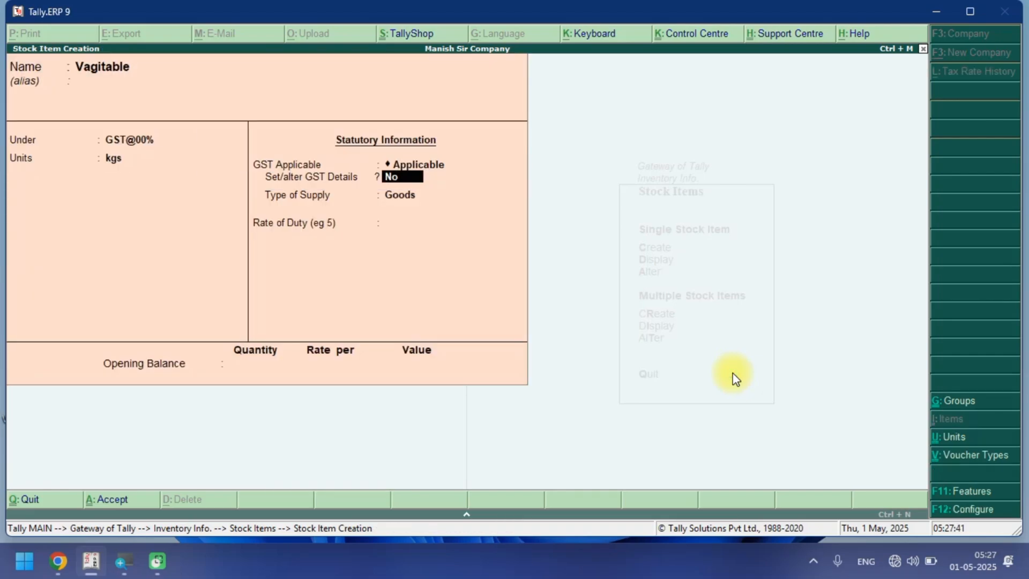
key(y)
key(Return)
key(Return)
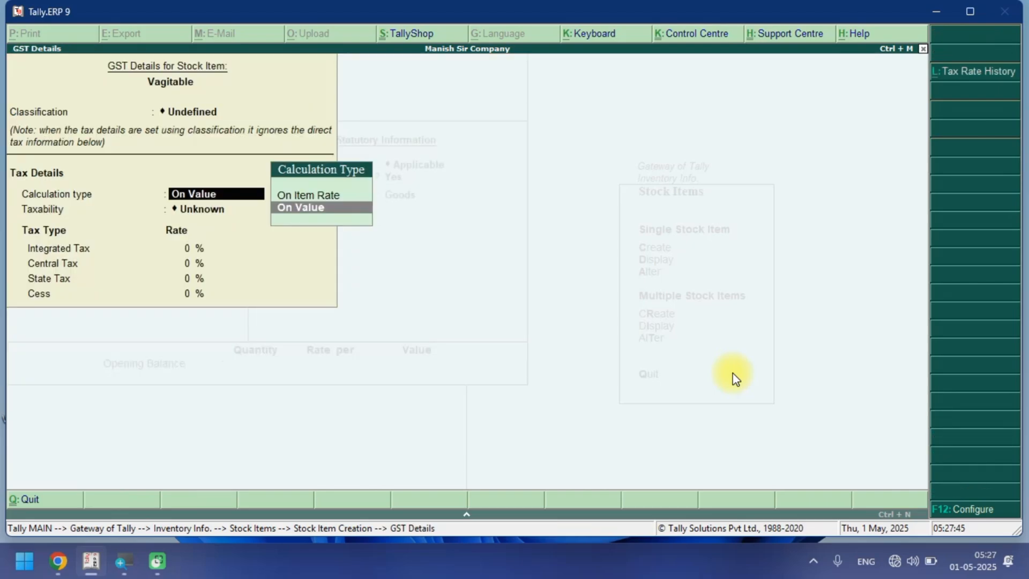
key(Return)
key(Down)
key(Down)
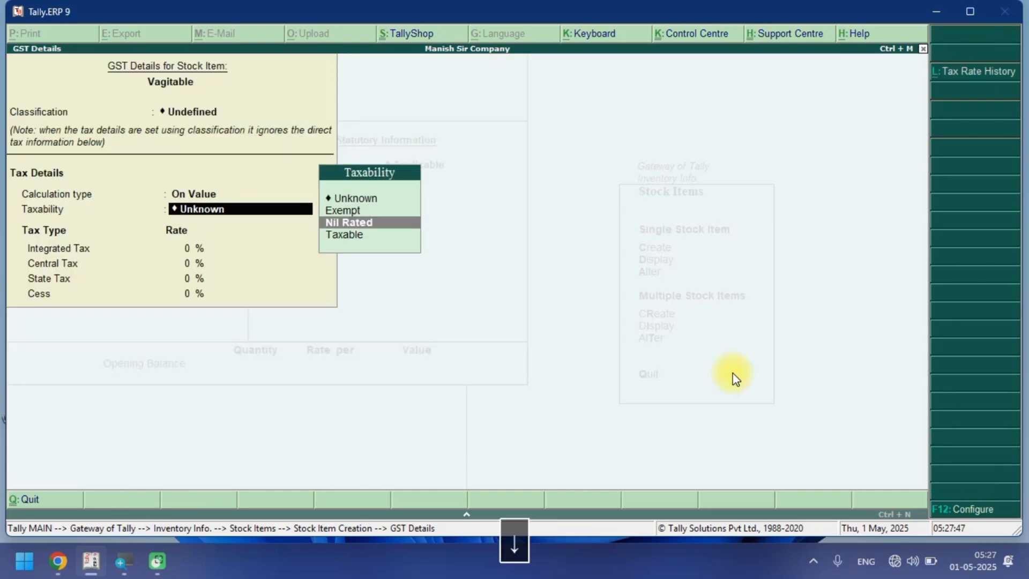
key(Up)
key(Down)
Keep the supply type as Goods, set the rate of duty to 0, and save the Vagitable stock item.
key(Return)
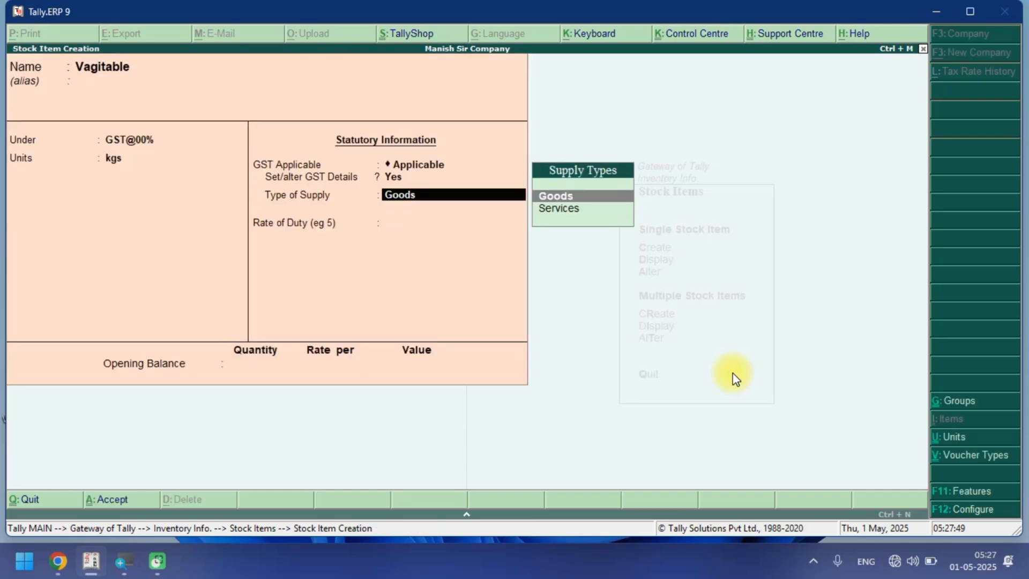
key(Return)
key(Return)
key(Return)
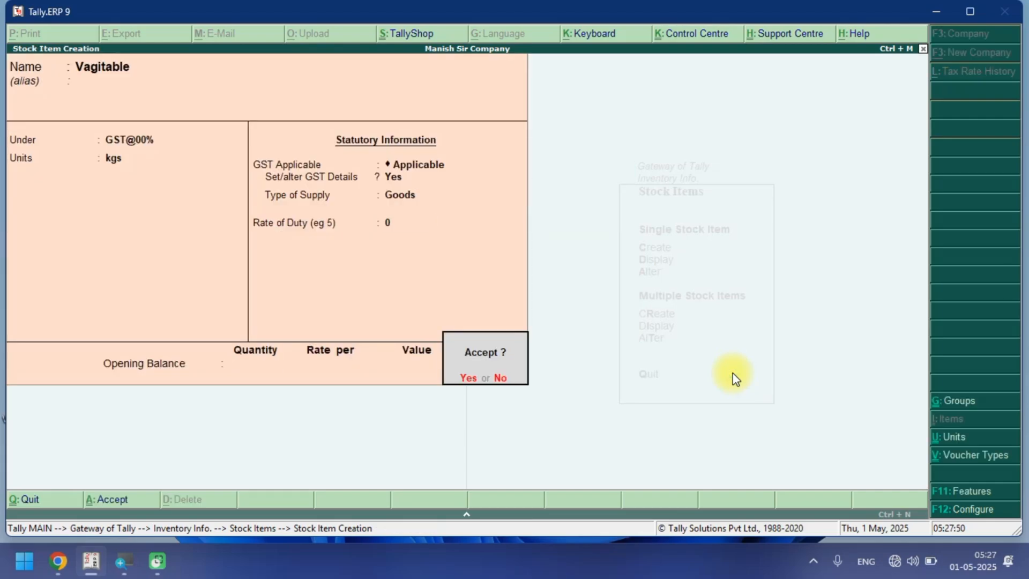
key(Return)
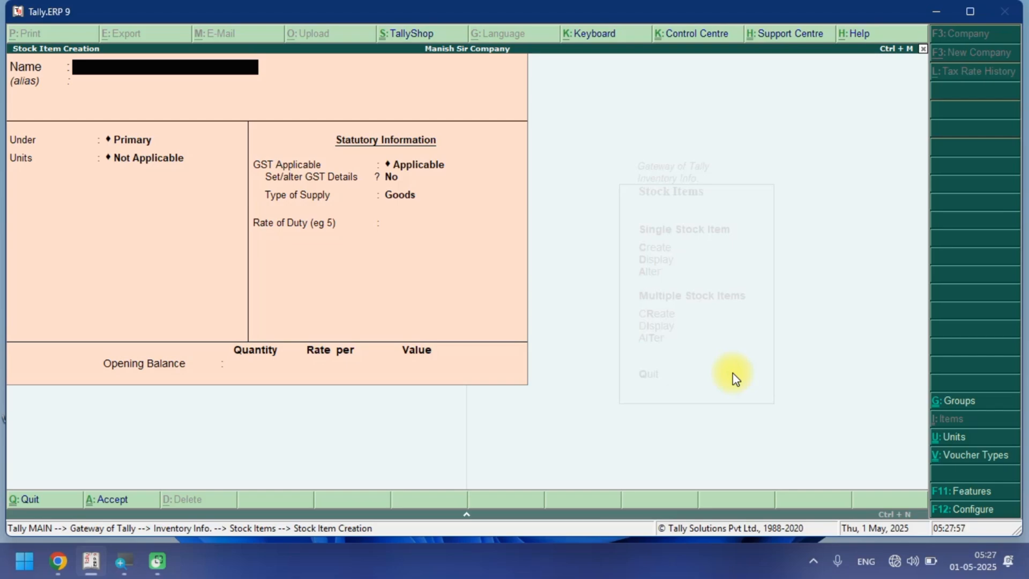
Start a stock item named Rice under the GST@05% group with kgs as its unit.
text(Rice)
key(Return)
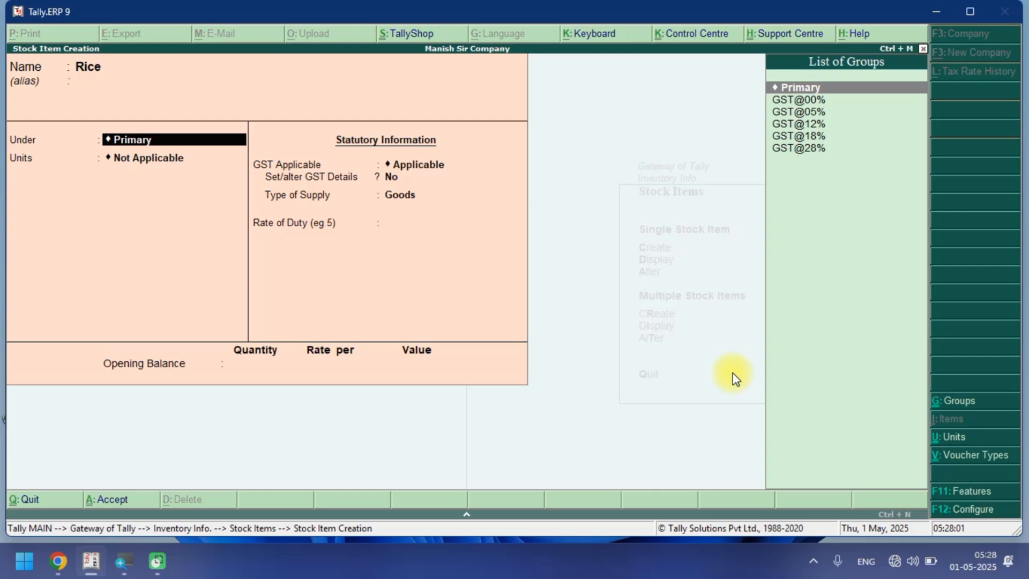
key(Down)
key(Down)
key(Return)
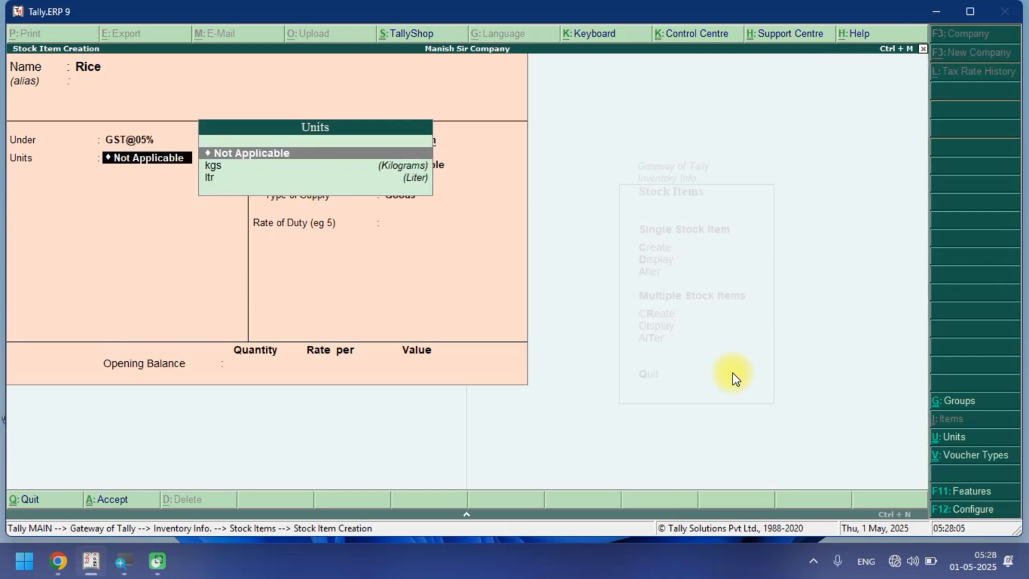
key(Down)
key(Return)
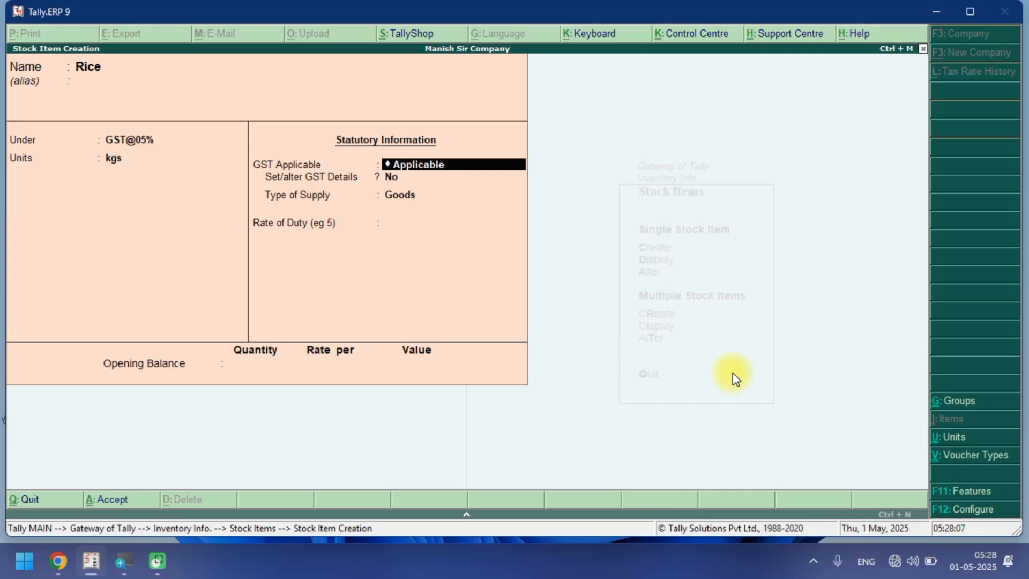
Enable GST details for Rice with On Value calculation, Taxable taxability and a 5% integrated tax rate.
key(Return)
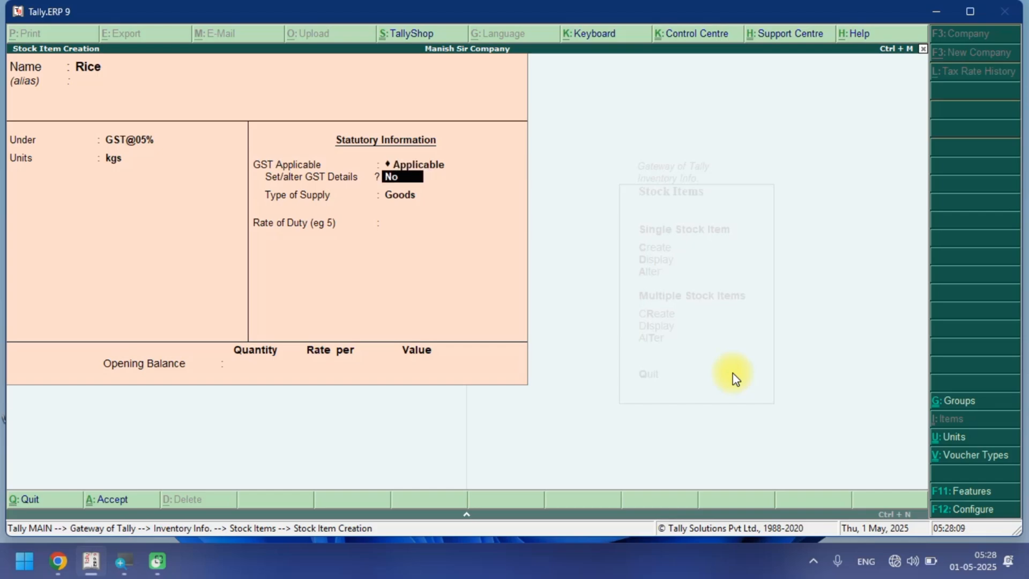
key(y)
key(Return)
key(Return)
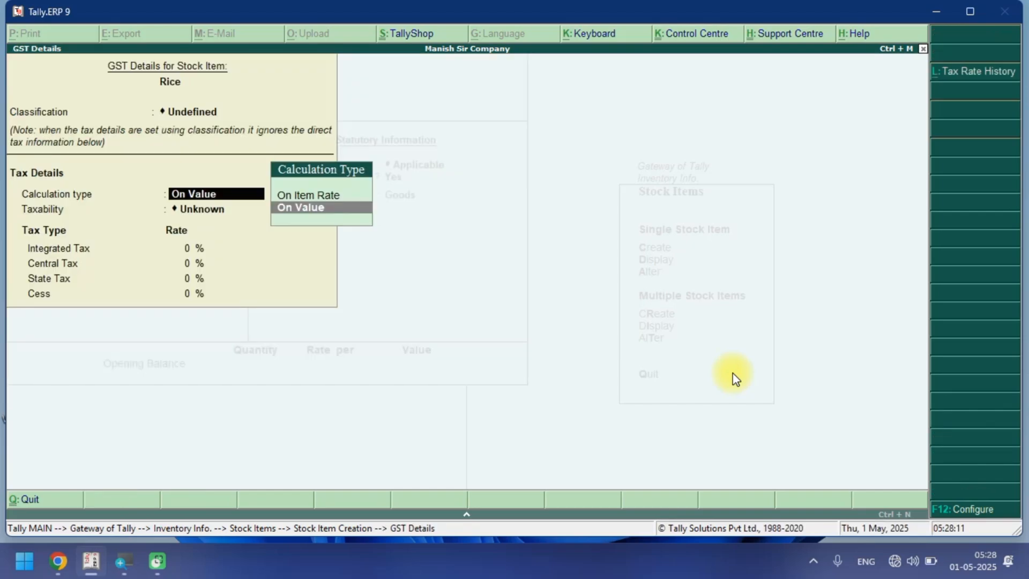
key(Return)
key(Down)
key(Down)
key(Down)
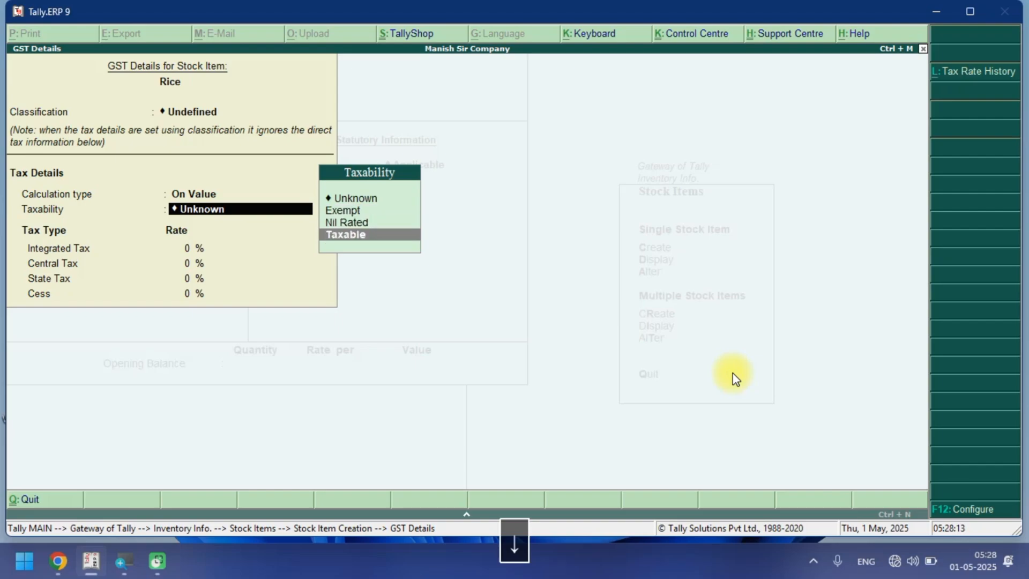
key(Return)
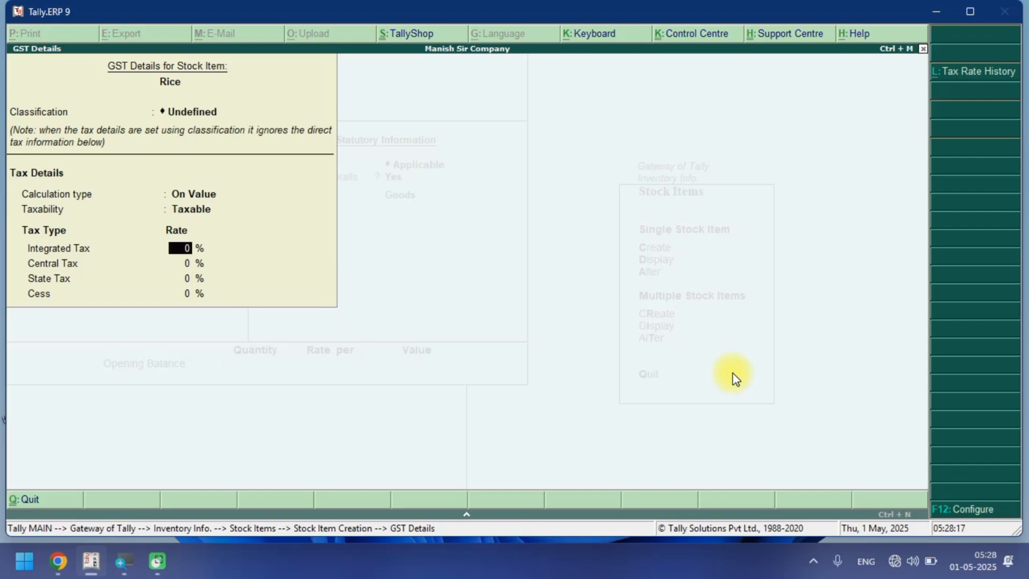
text(5)
key(Return)
key(Return)
key(Return)
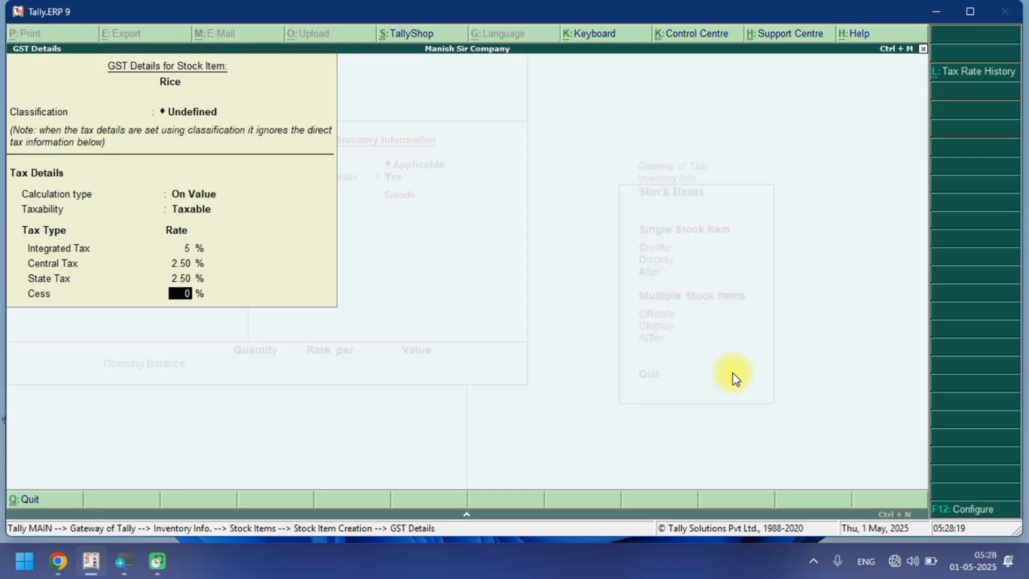
Close the GST details, keep the supply type as Goods, and save the Rice stock item.
key(Return)
key(Return)
key(Return)
key(Return)
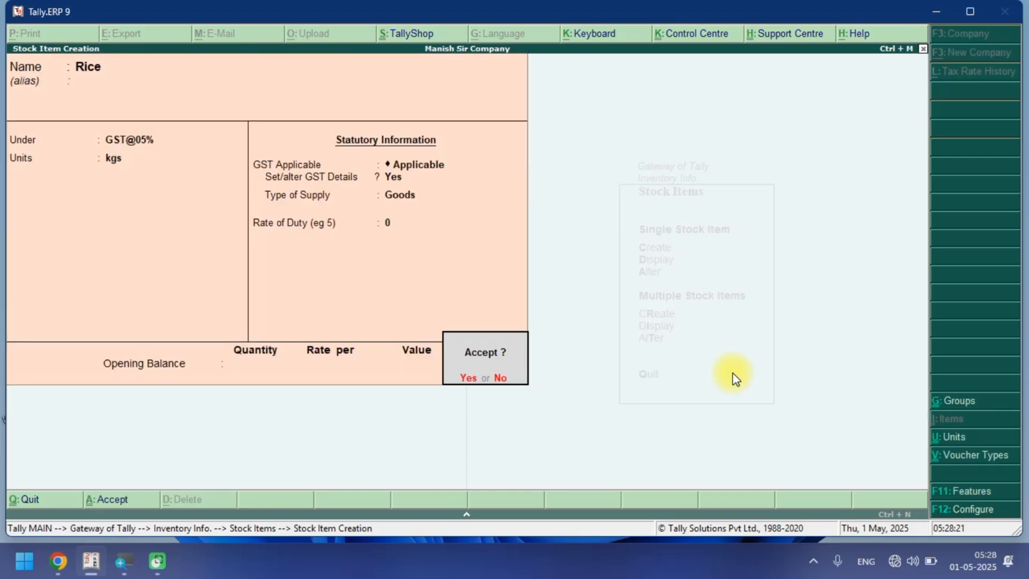
Start a stock item named Suger under the GST@05% group with kgs as its unit.
key(Return)
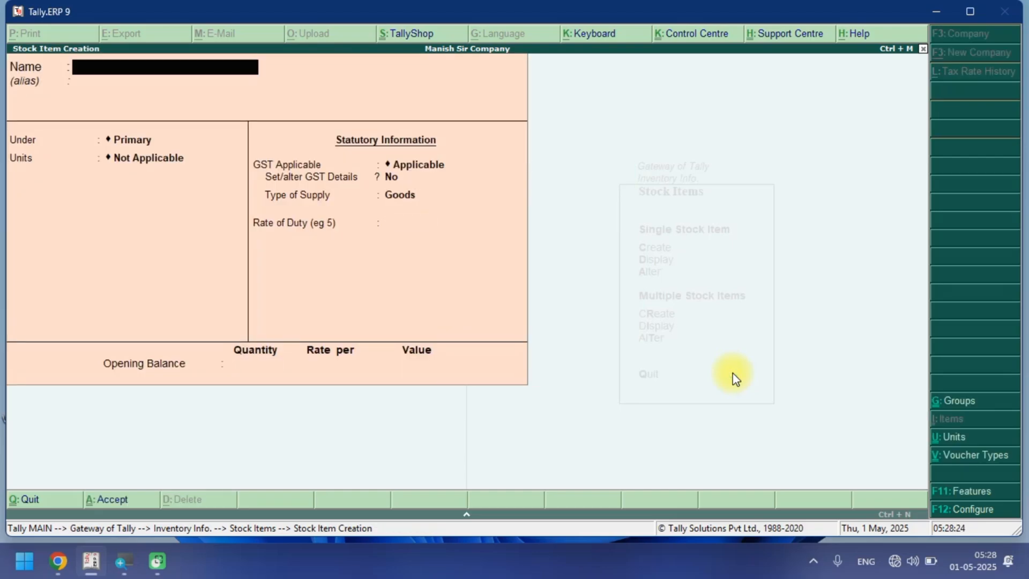
text(Suger)
key(Return)
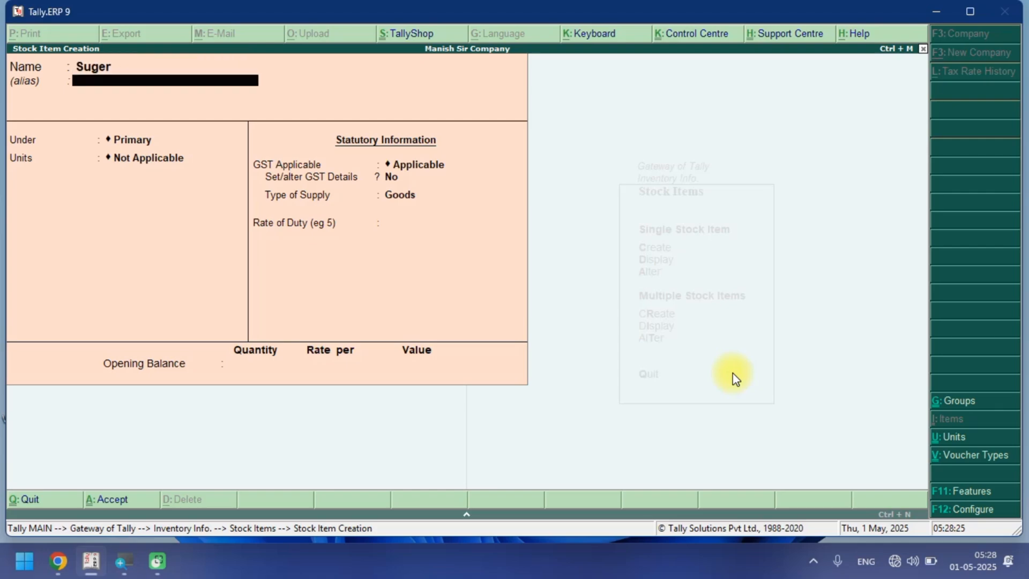
key(Return)
key(Down)
key(Down)
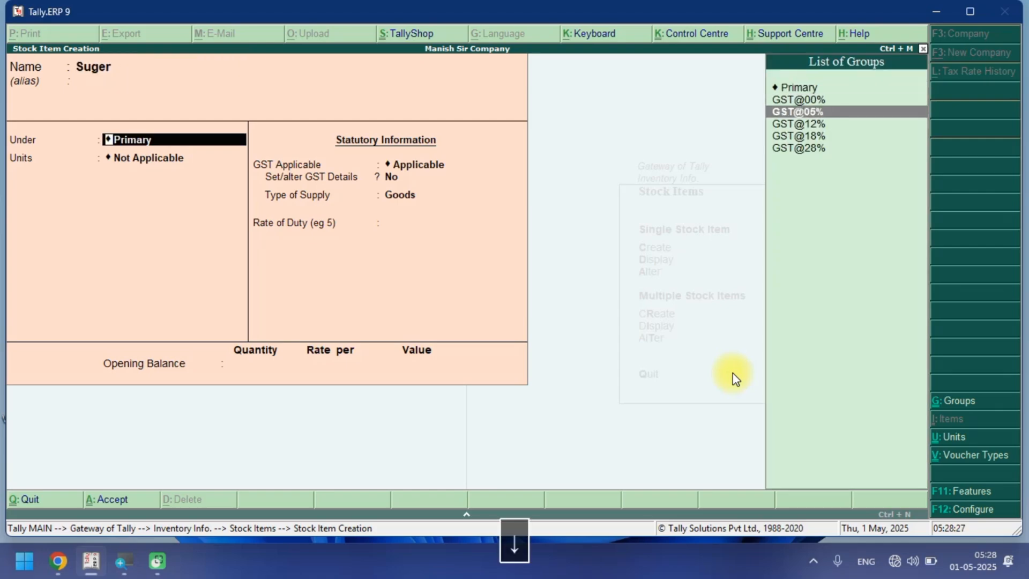
key(Return)
key(Down)
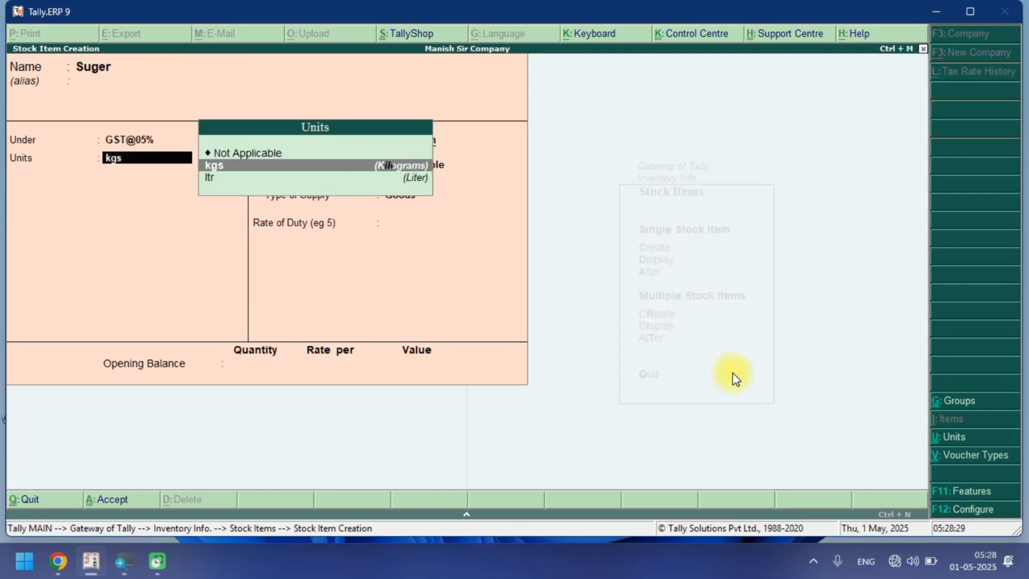
key(Return)
Enable GST details for Suger with On Value calculation, Taxable taxability and a 5% integrated tax rate.
key(Return)
text(y)
key(Return)
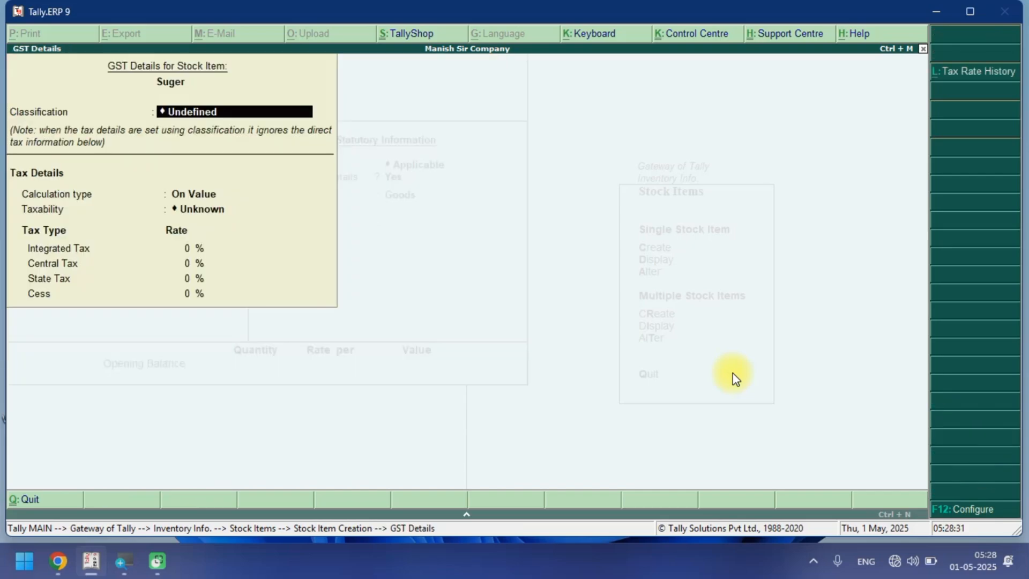
key(Return)
key(Return)
key(Down)
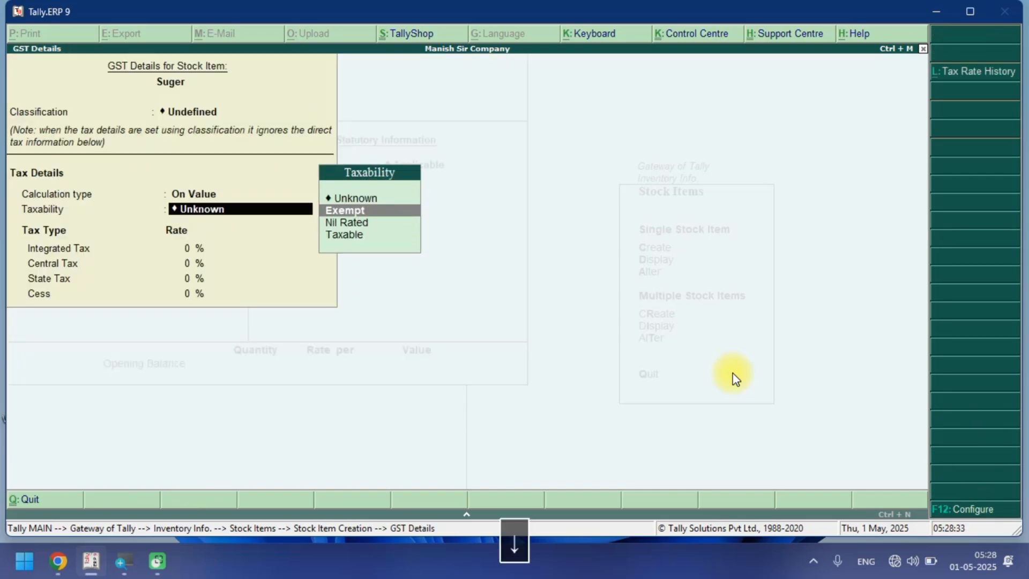
key(Down)
key(Down)
key(Return)
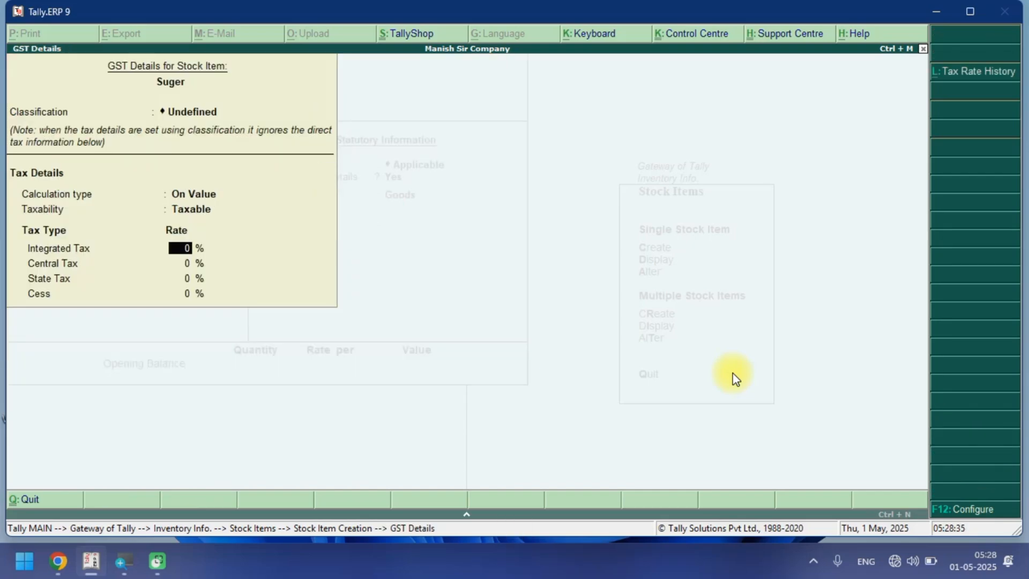
text(5)
Close the GST details, keep the supply type as Goods, and save the Suger stock item.
key(Return)
key(Return)
key(Return)
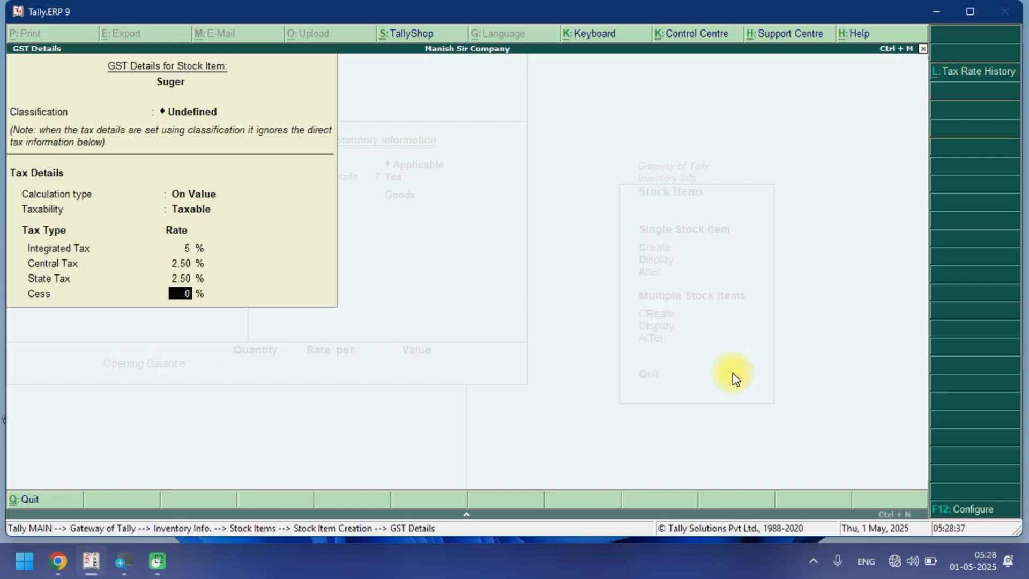
key(Return)
key(Return)
key(Return)
key(Return)
key(Return)
key(Return)
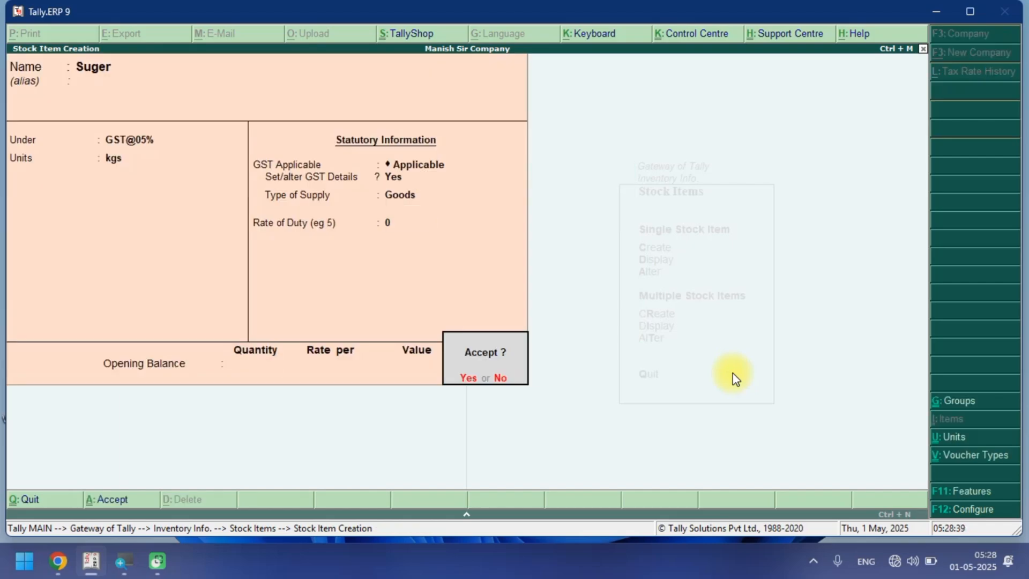
key(Return)
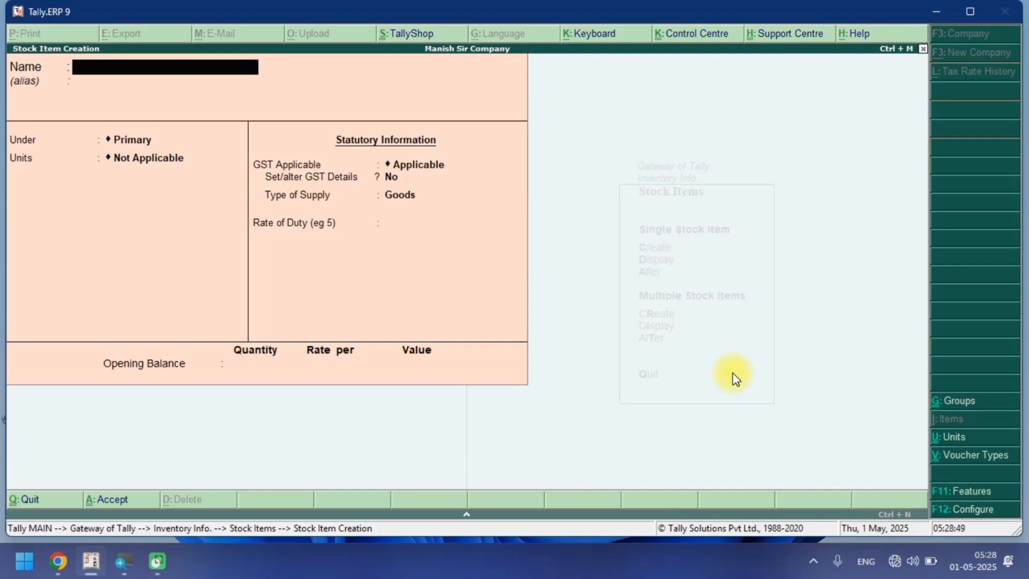
Start a stock item named Mouse and place it under the GST@12% group.
text(Mouse)
key(Return)
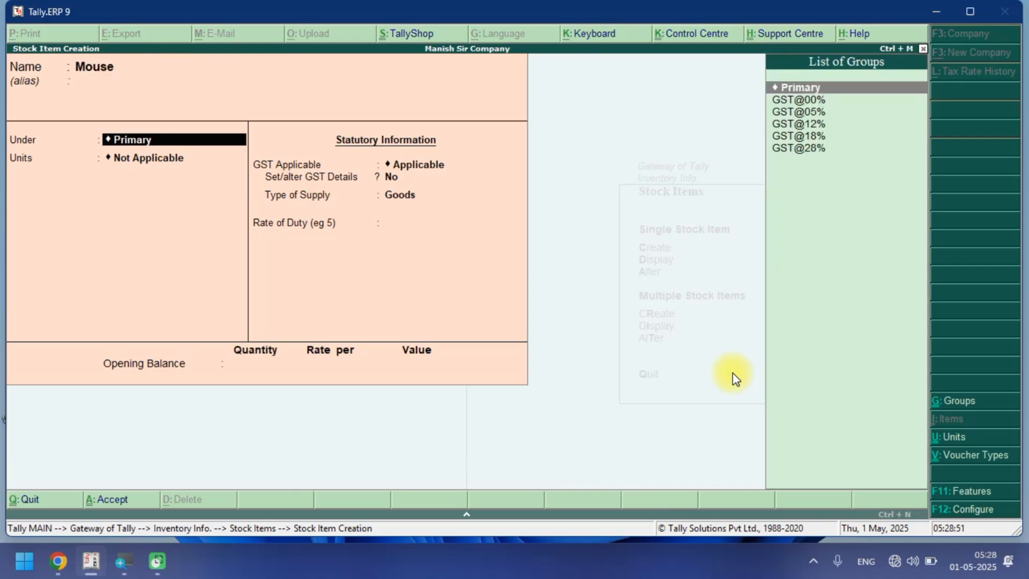
key(Down)
key(Down)
key(Down)
key(Return)
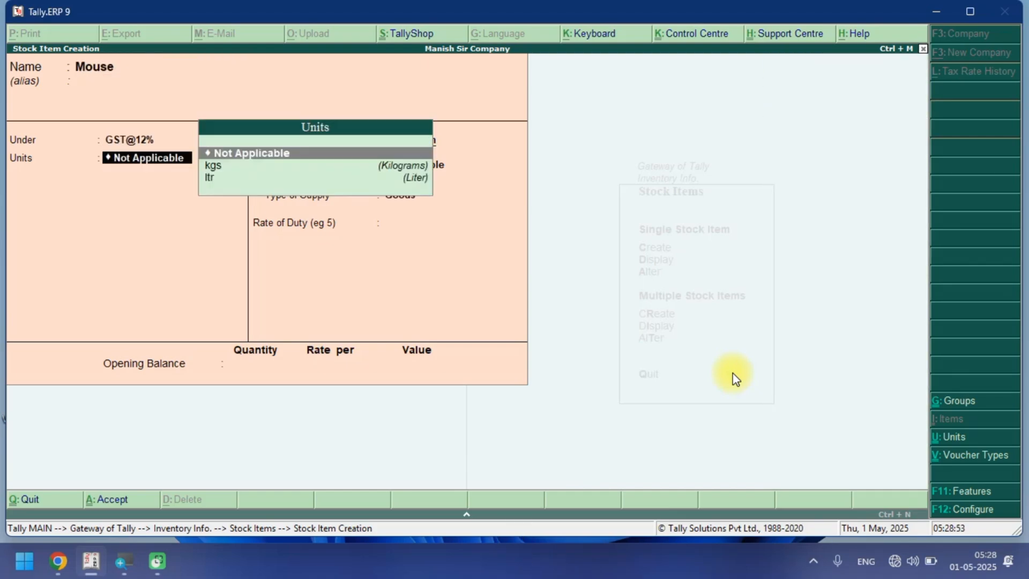
Create a new simple unit pcs with formal name Pieces and UQC PCS-PIECES, and assign it to Mouse.
key(Down)
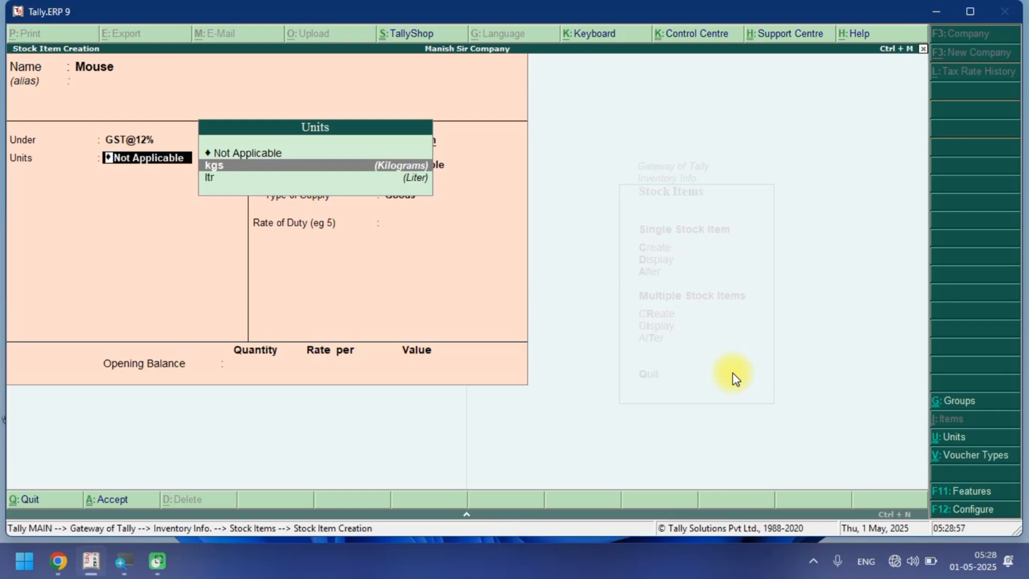
key(alt+c)
text(pcs)
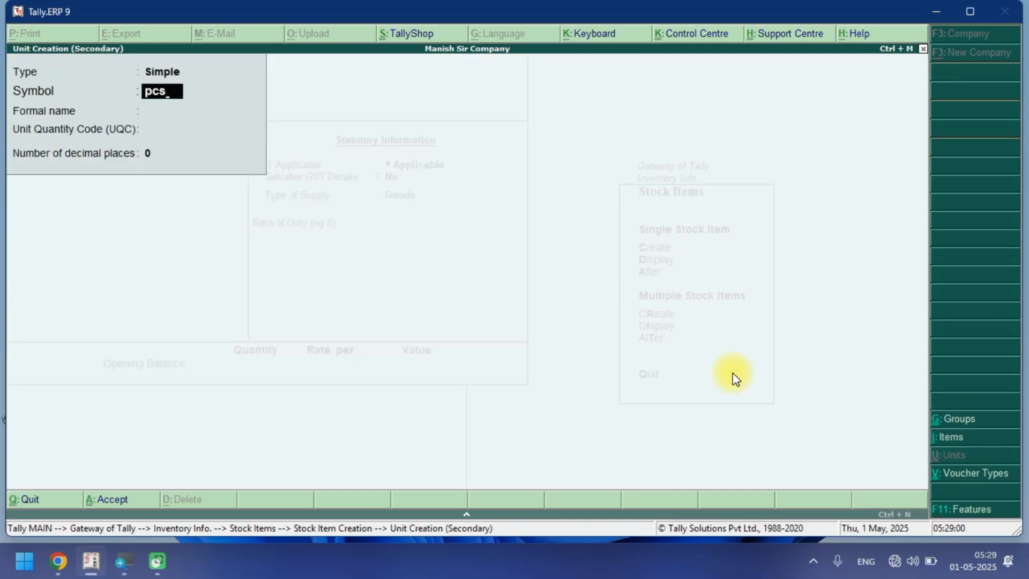
key(Return)
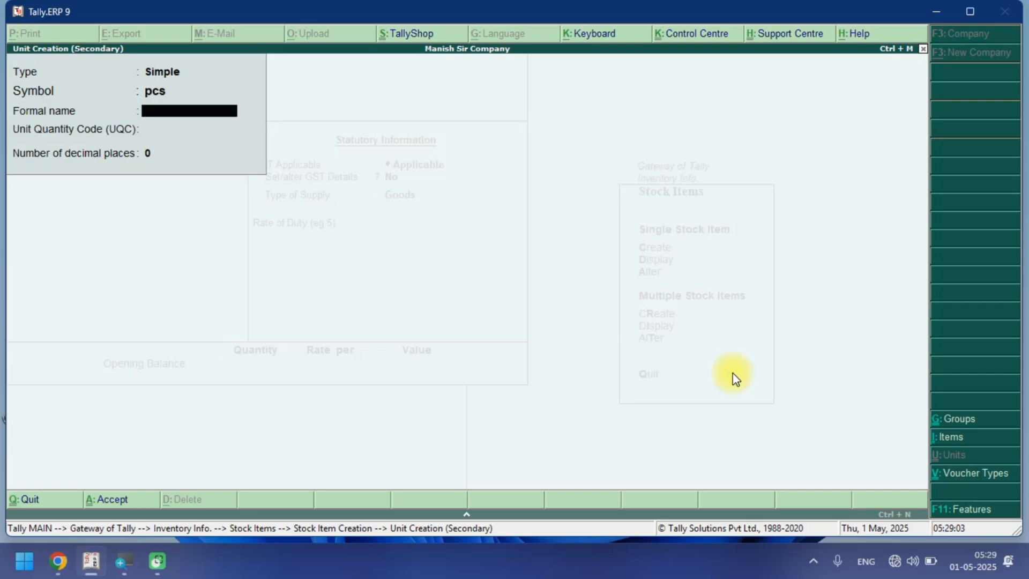
text(Pieces)
key(Return)
text(p)
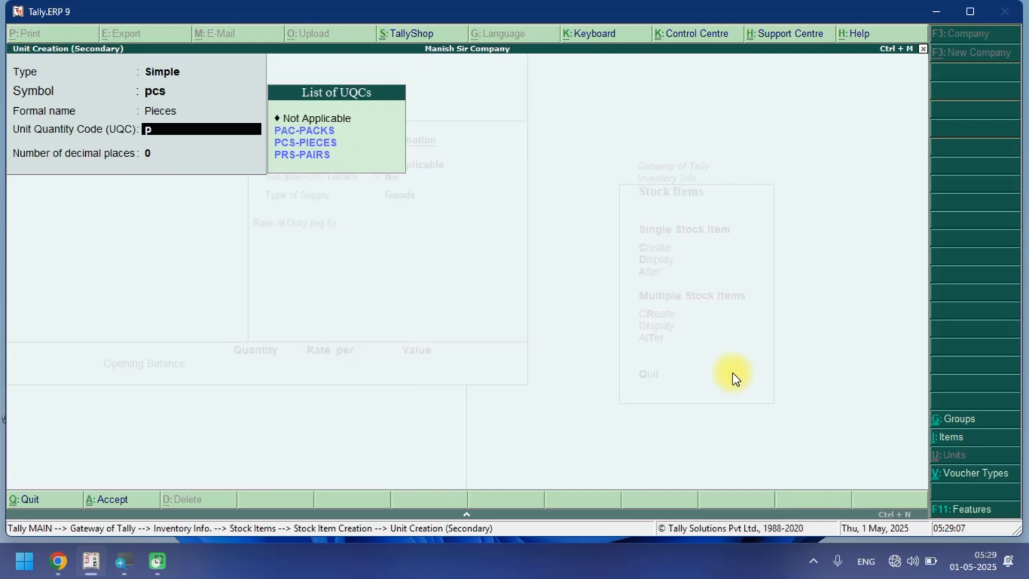
key(Down)
key(Down)
key(Return)
key(Return)
key(Return)
key(Return)
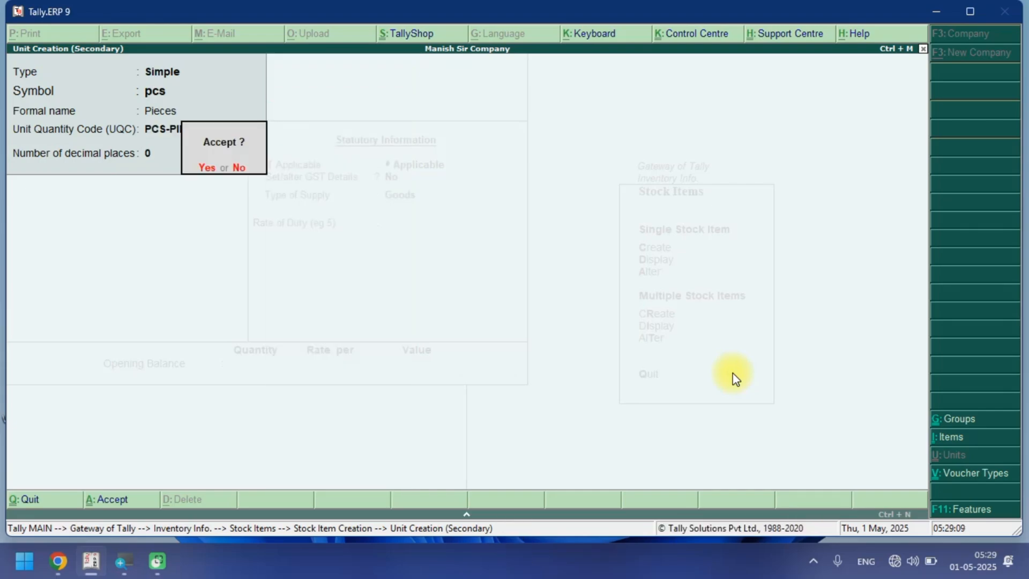
key(Return)
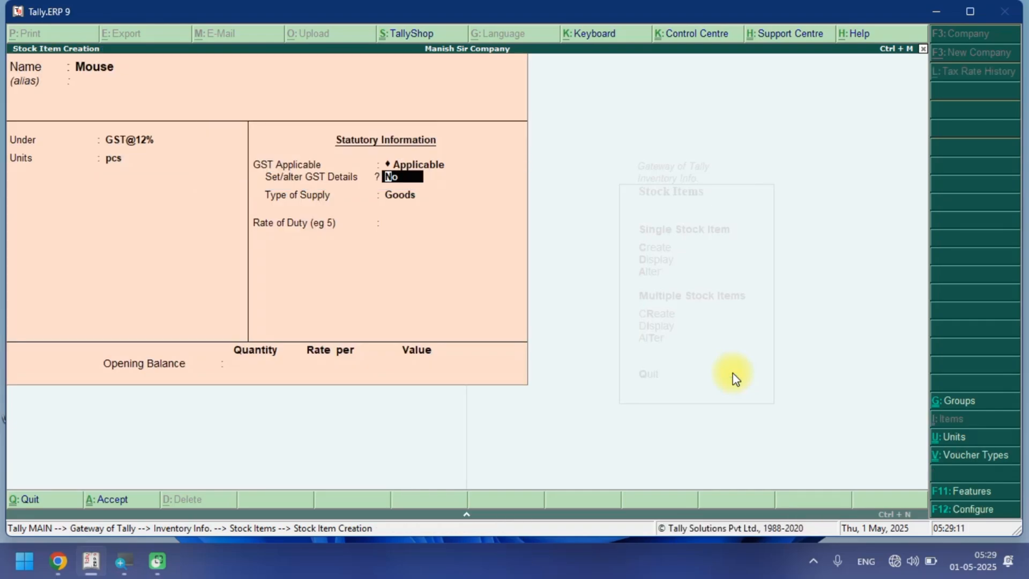
Enable GST details for Mouse with On Value calculation, Taxable taxability and a 12% integrated tax rate.
text(y)
key(Return)
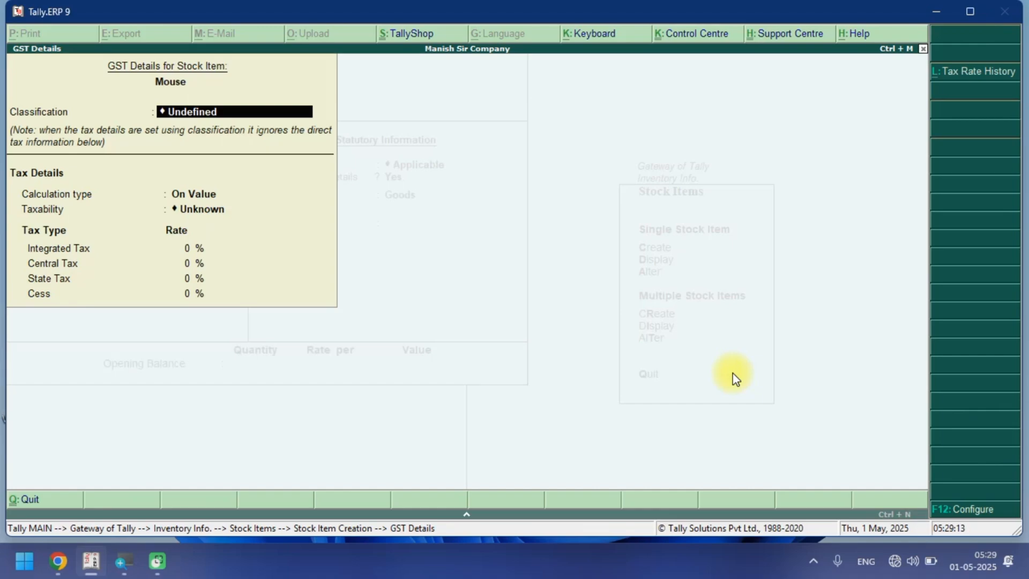
key(Return)
key(Return)
key(Down)
key(Down)
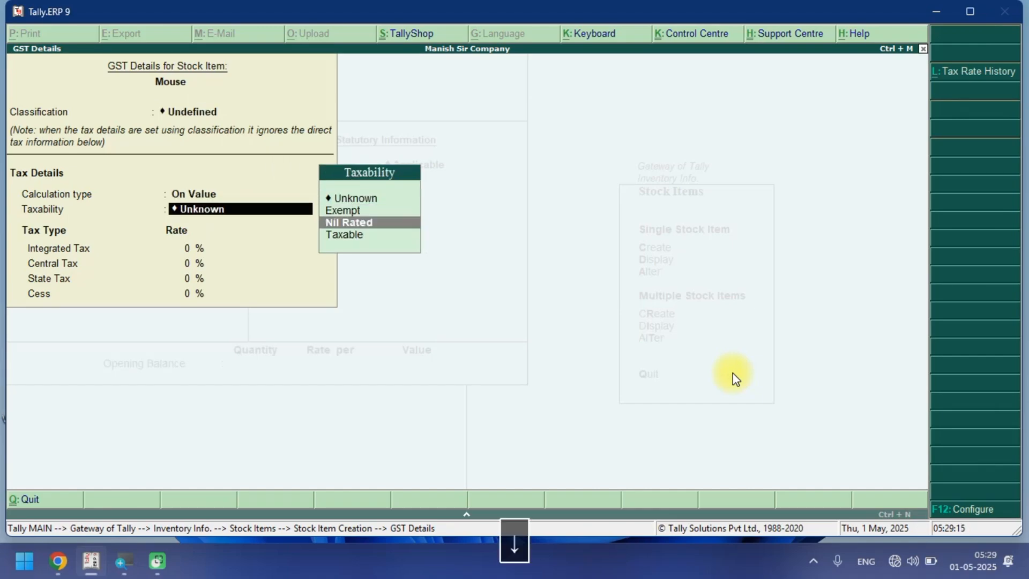
key(Down)
key(Return)
text(12)
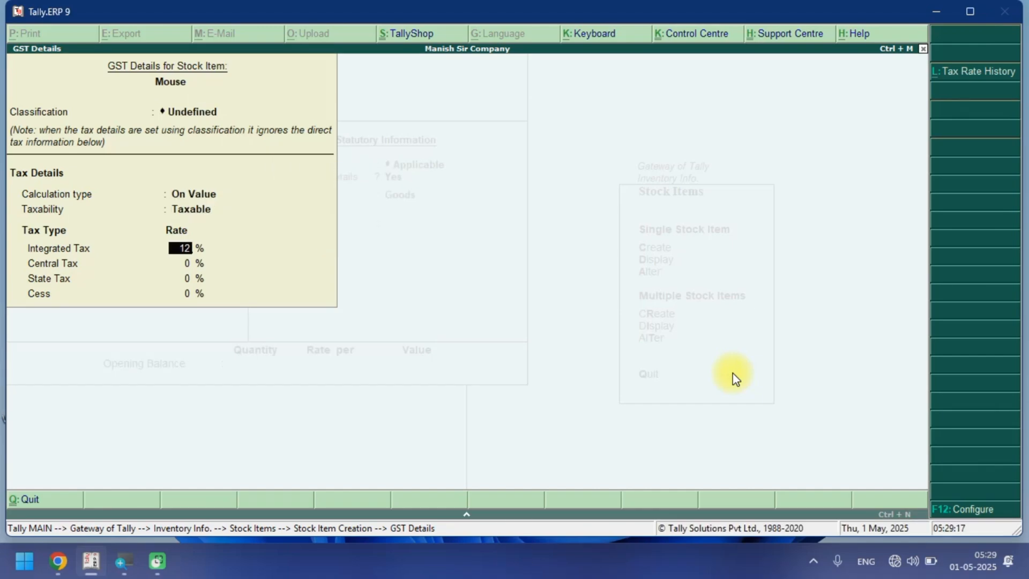
key(Return)
Close the GST details, keep the supply type as Goods, and save the Mouse stock item.
key(Return)
key(Return)
key(Return)
key(Return)
key(Return)
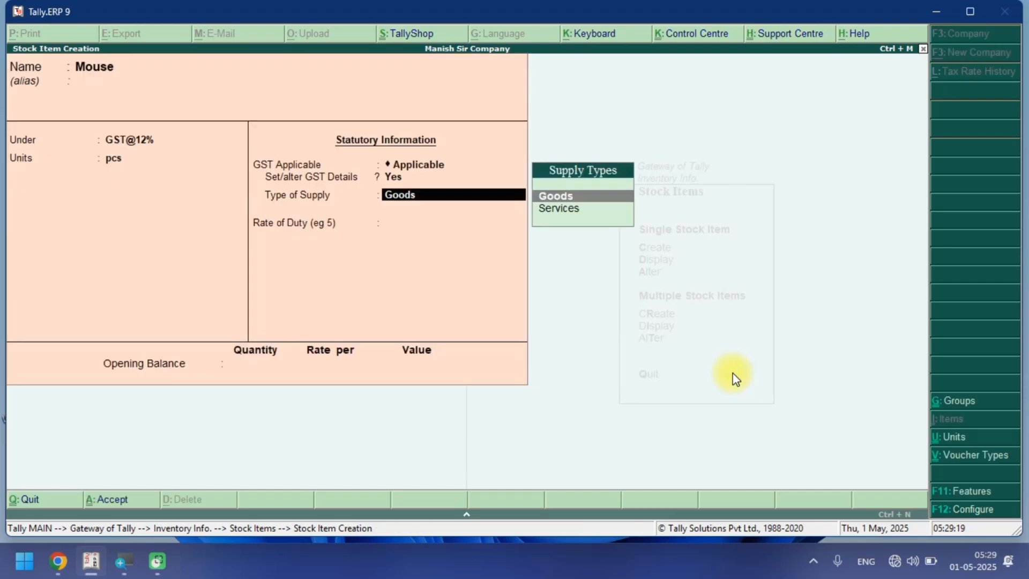
key(Return)
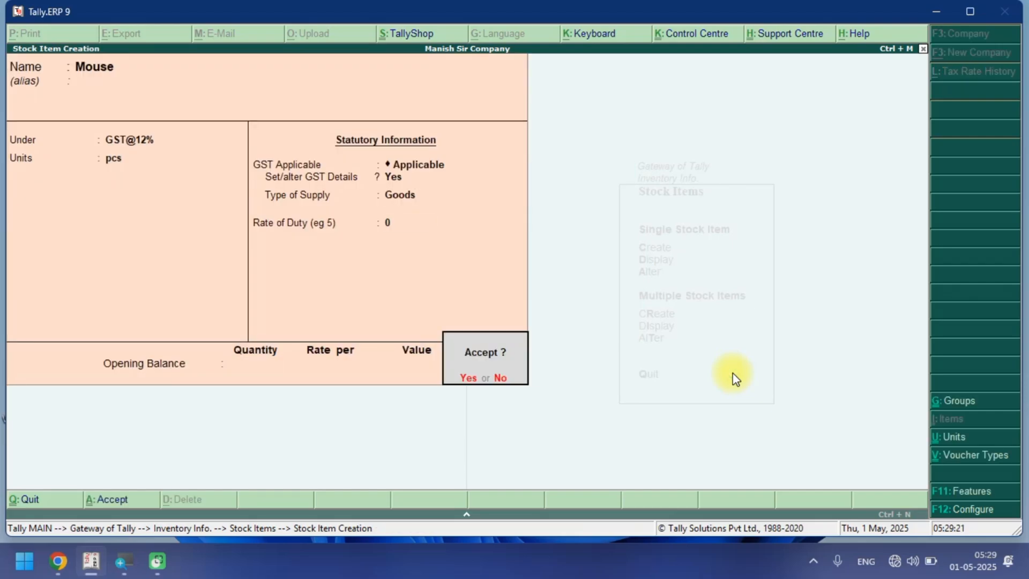
Start a stock item named Keyboard under the GST@12% group with pcs as its unit.
key(Return)
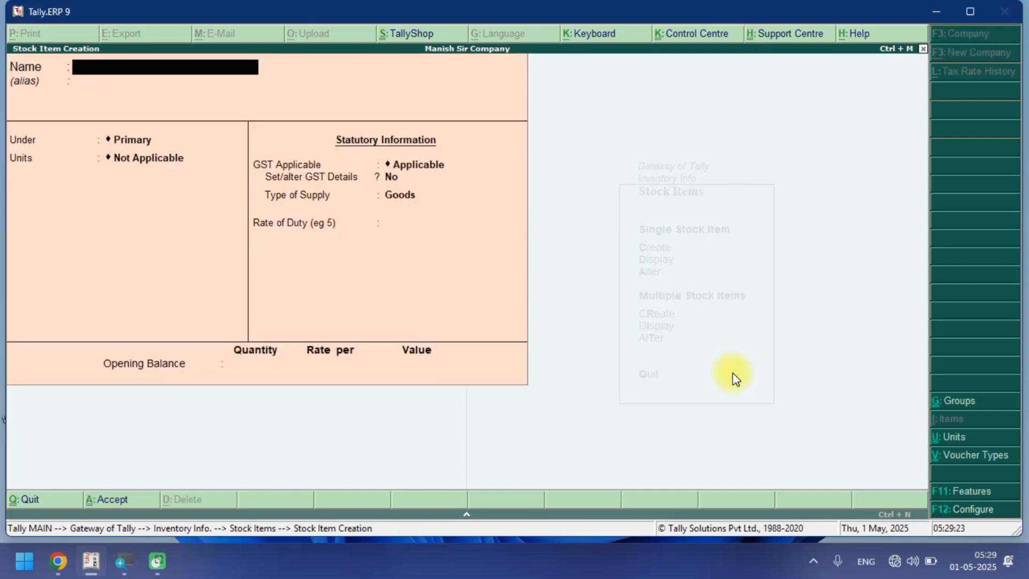
text(Keyboard)
key(Return)
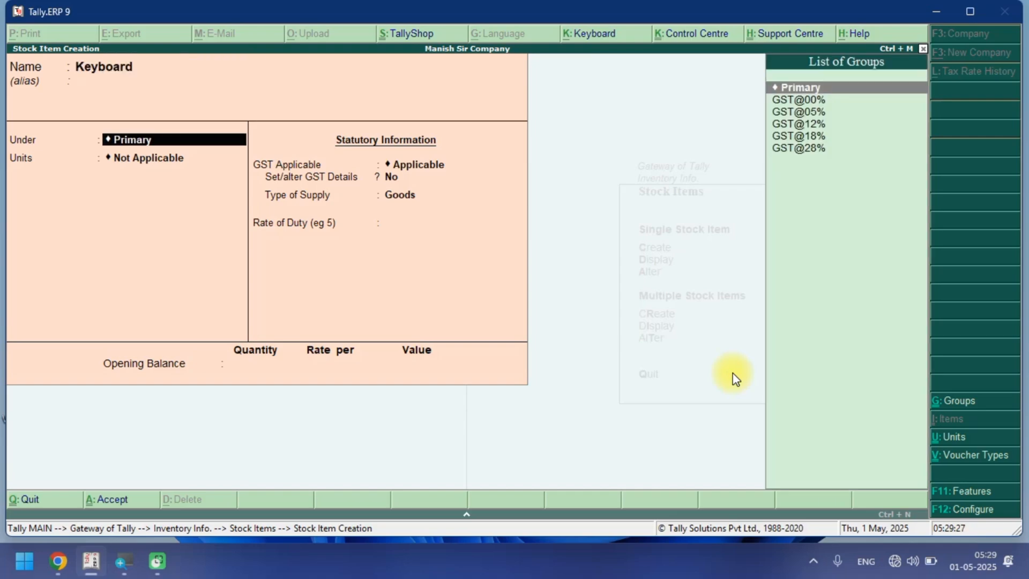
key(Down)
key(Down)
key(Down)
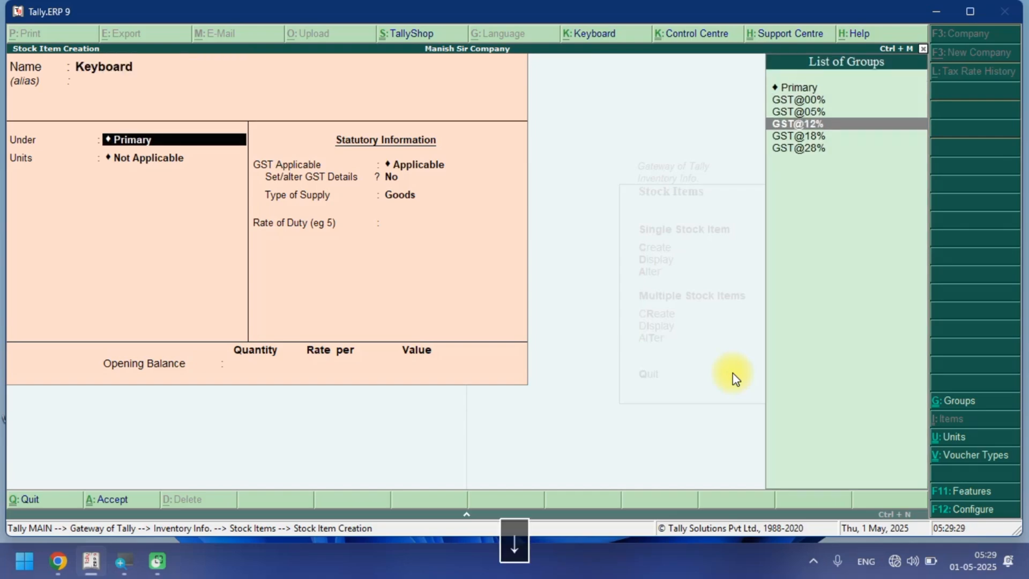
key(Return)
key(Down)
key(Down)
key(Down)
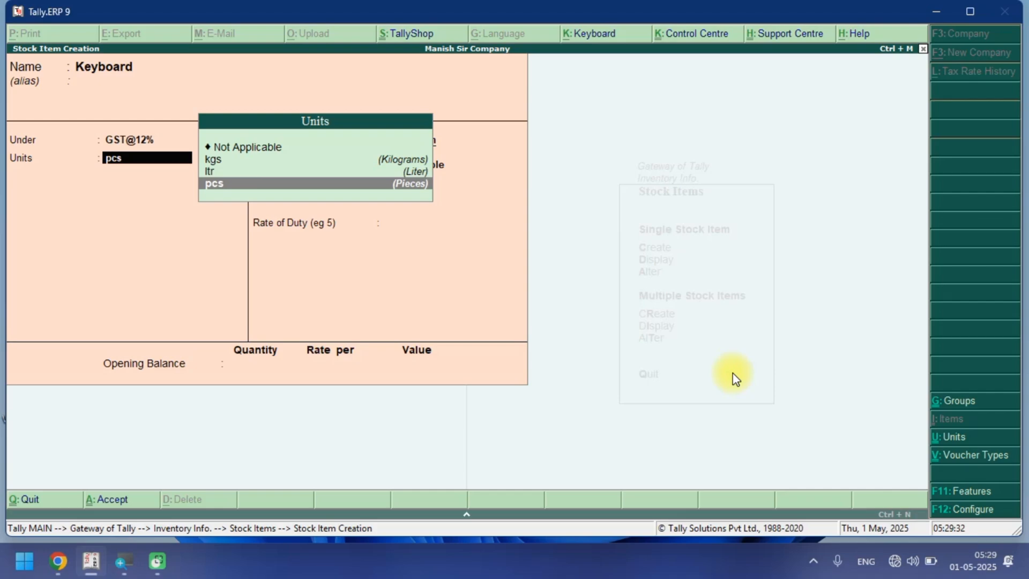
key(Return)
Enable GST details for Keyboard with On Value calculation, Taxable taxability and a 12% integrated tax rate.
key(Return)
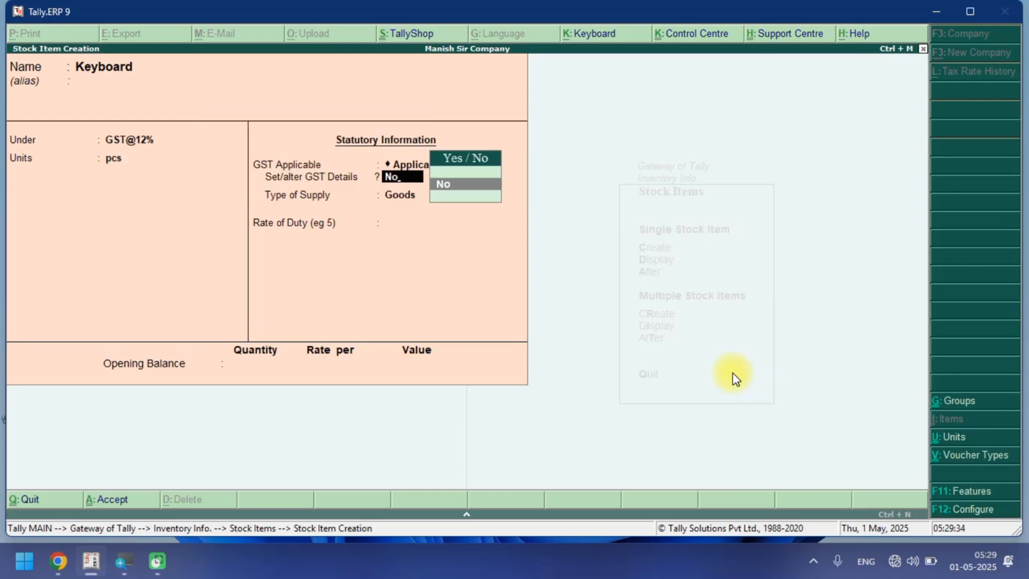
text(N)
key(BackSpace)
text(Y)
key(Return)
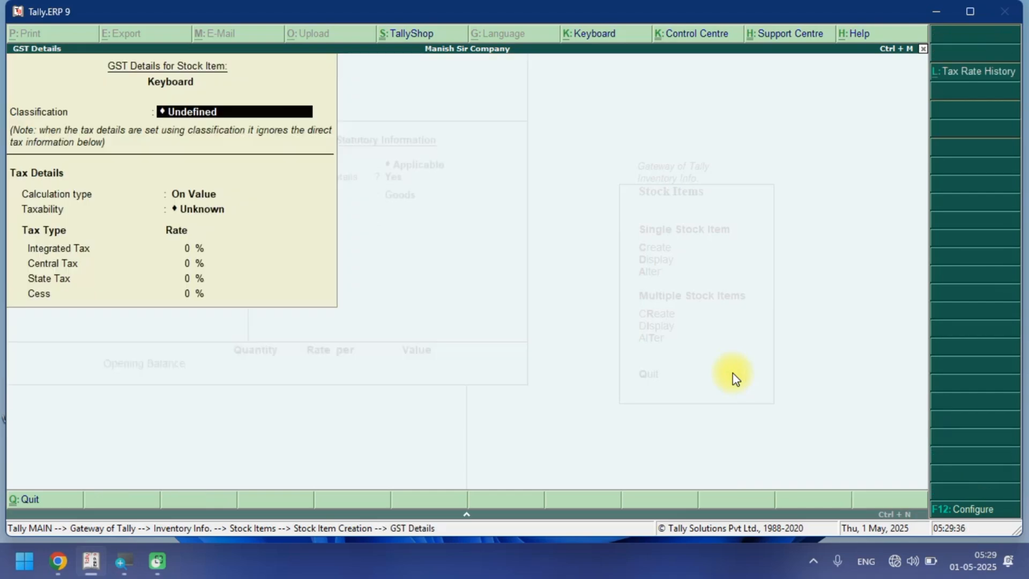
key(Return)
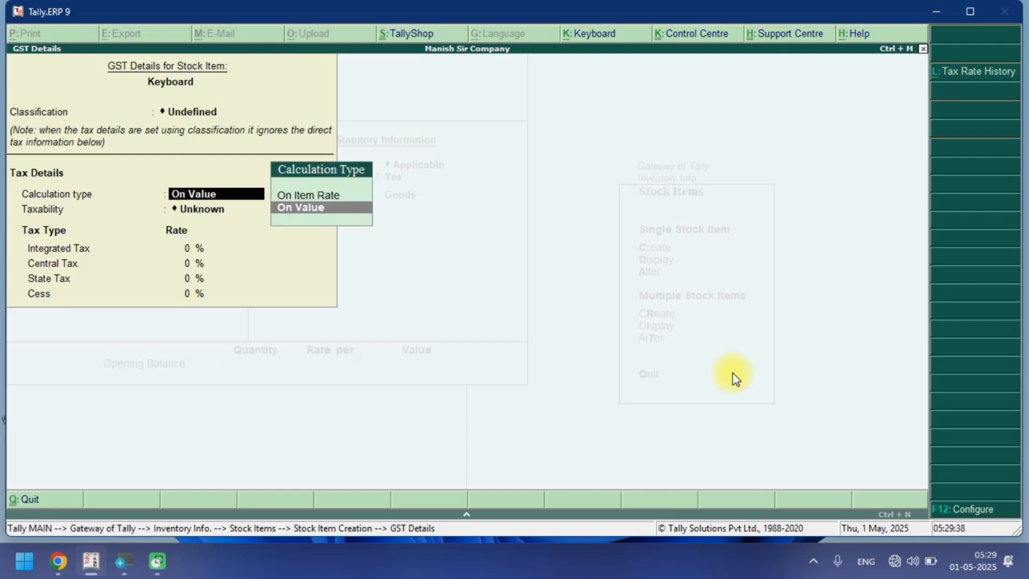
key(Return)
key(Down)
key(Down)
key(Down)
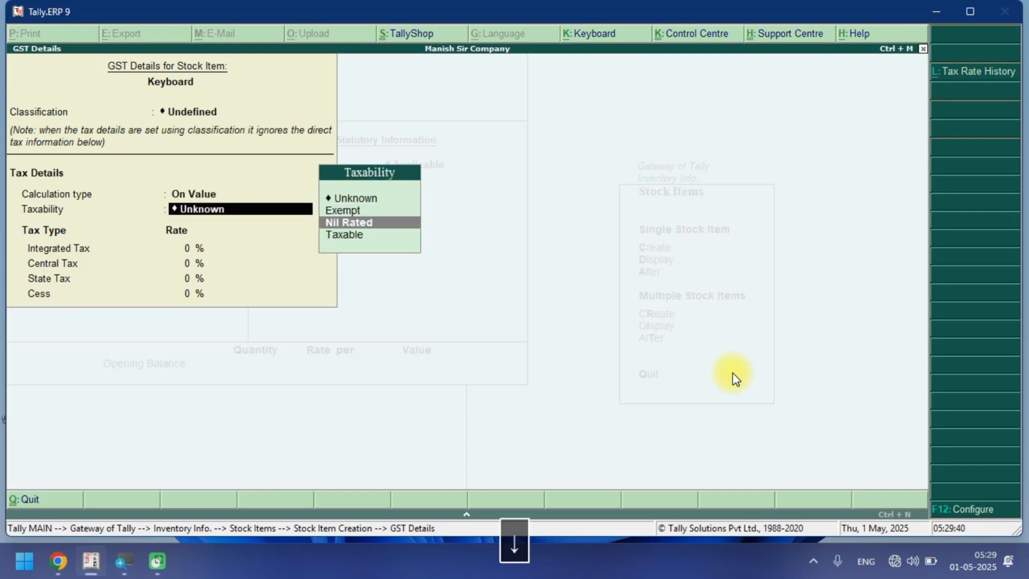
key(Return)
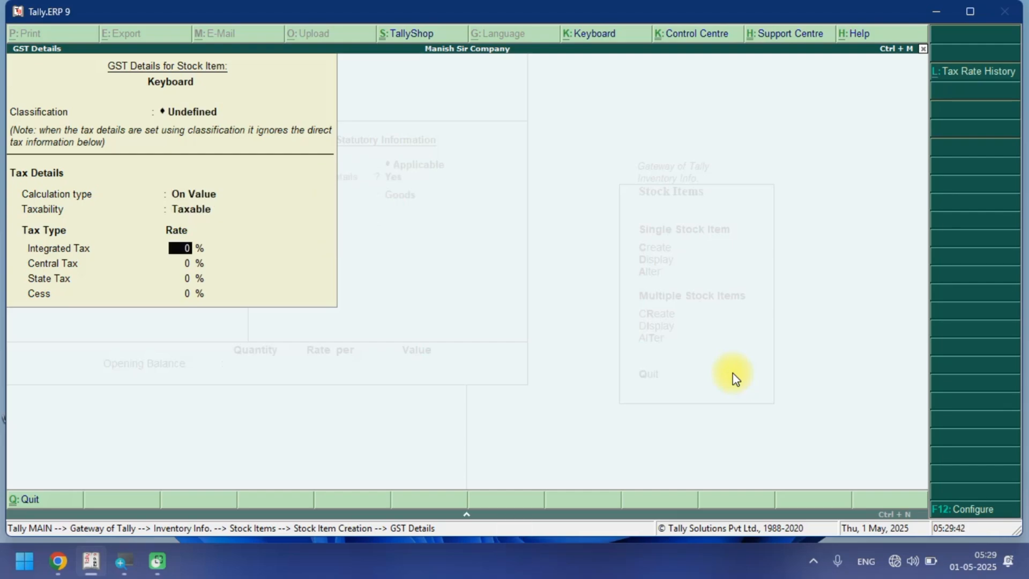
text(12)
Close the GST details, keep the supply type as Goods, and save the Keyboard stock item.
key(Return)
key(Return)
key(Return)
key(Return)
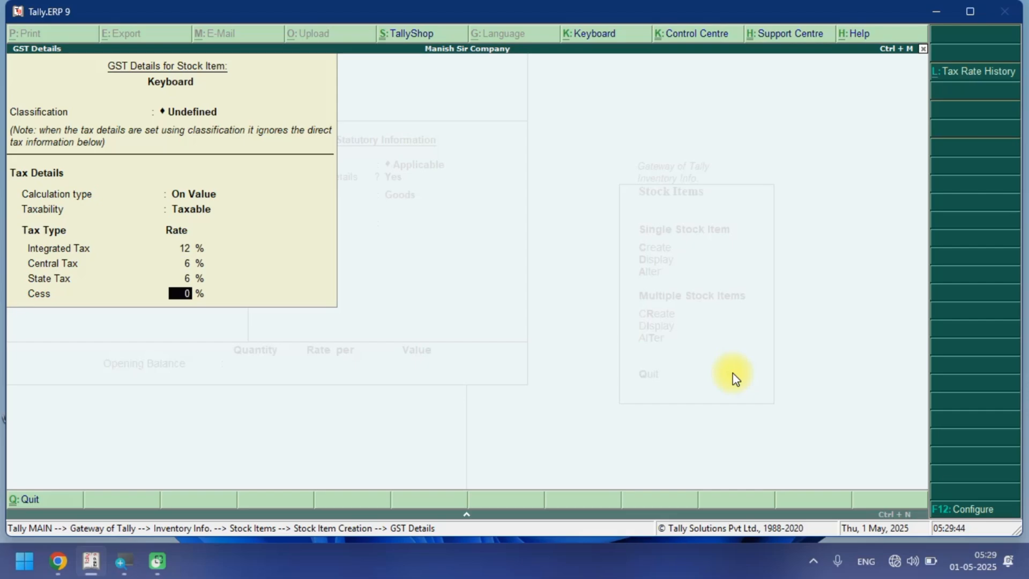
key(Return)
key(Return)
key(Return)
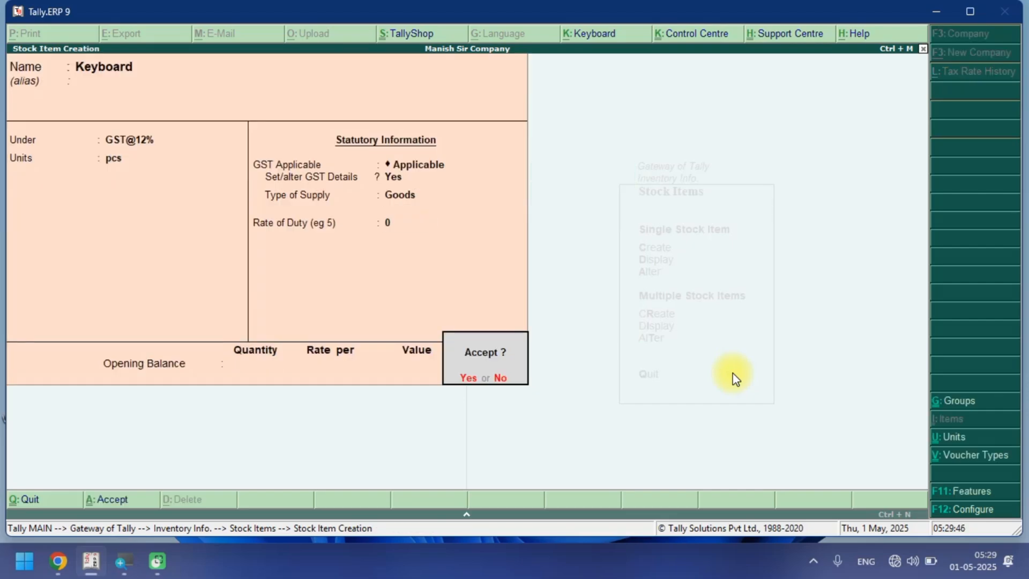
key(Return)
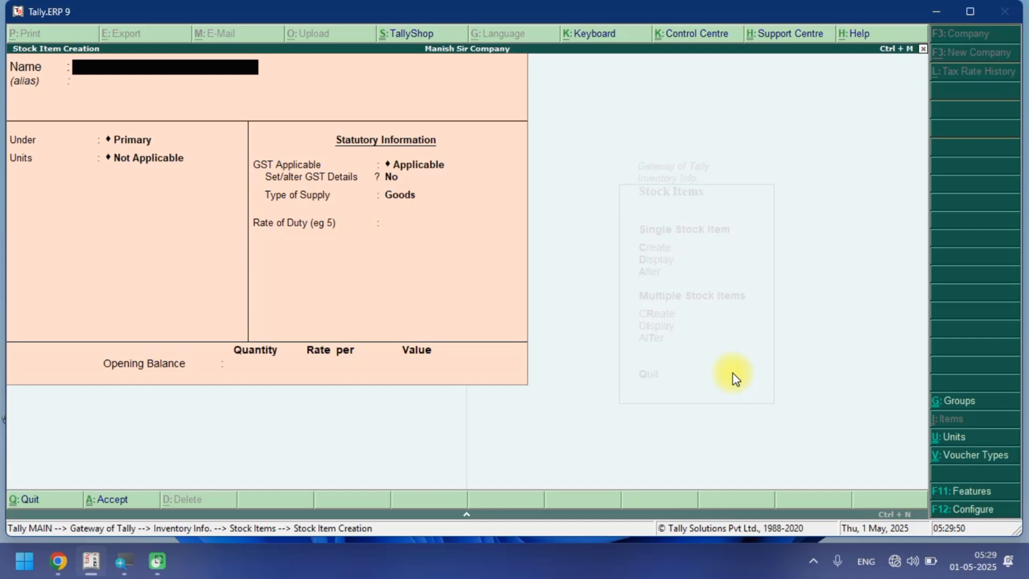
Start a stock item named Nokia under the GST@18% group with pcs as its unit.
text(Nokia)
key(Return)
key(Return)
key(Down)
key(Down)
key(Down)
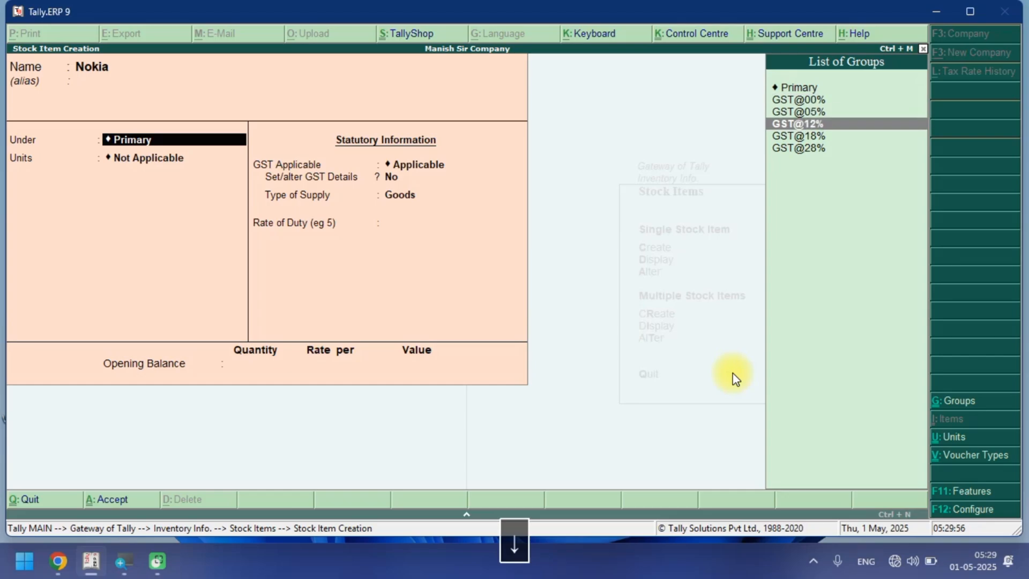
key(Down)
key(Return)
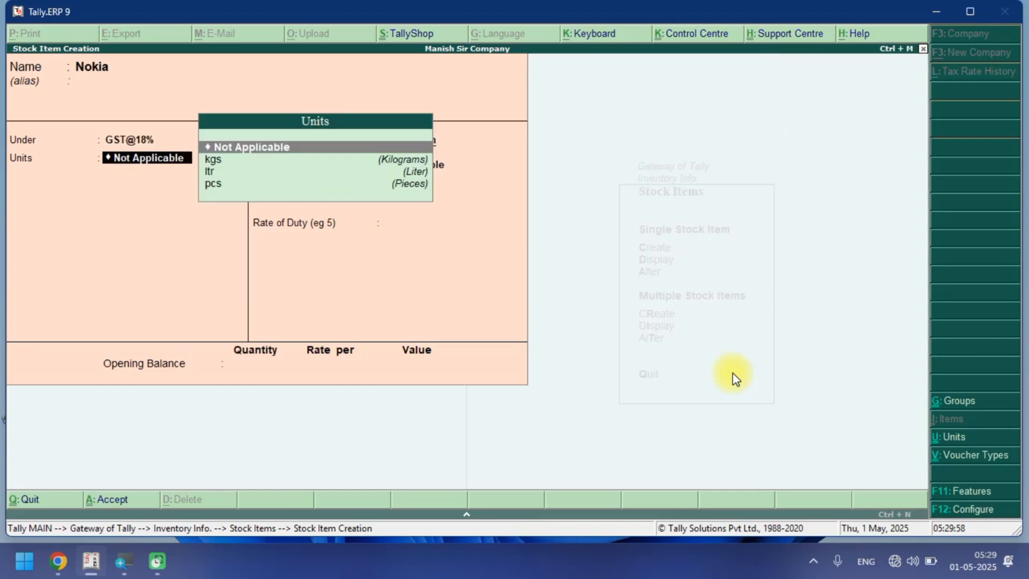
key(Down)
key(Down)
key(Down)
Enable GST details for Nokia with On Value calculation, Taxable taxability and an 18% integrated tax rate.
key(Return)
key(Return)
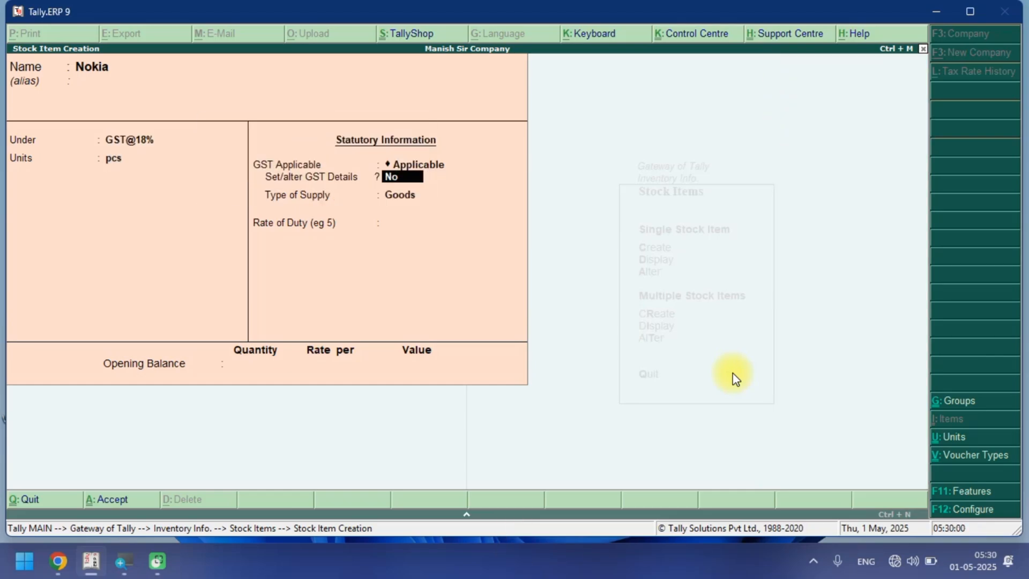
key(y)
key(Return)
key(Return)
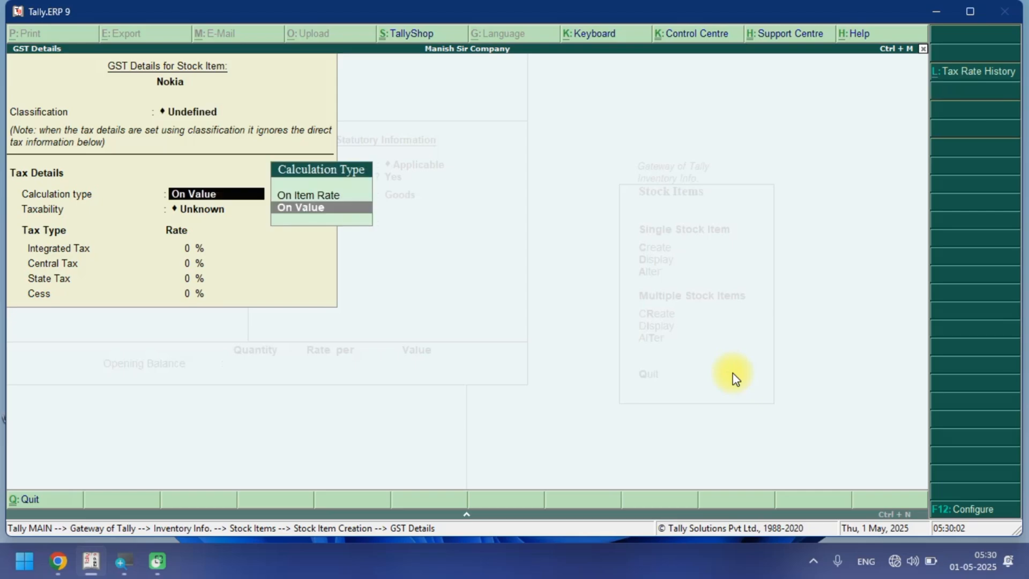
key(Return)
key(Down)
key(Down)
key(Down)
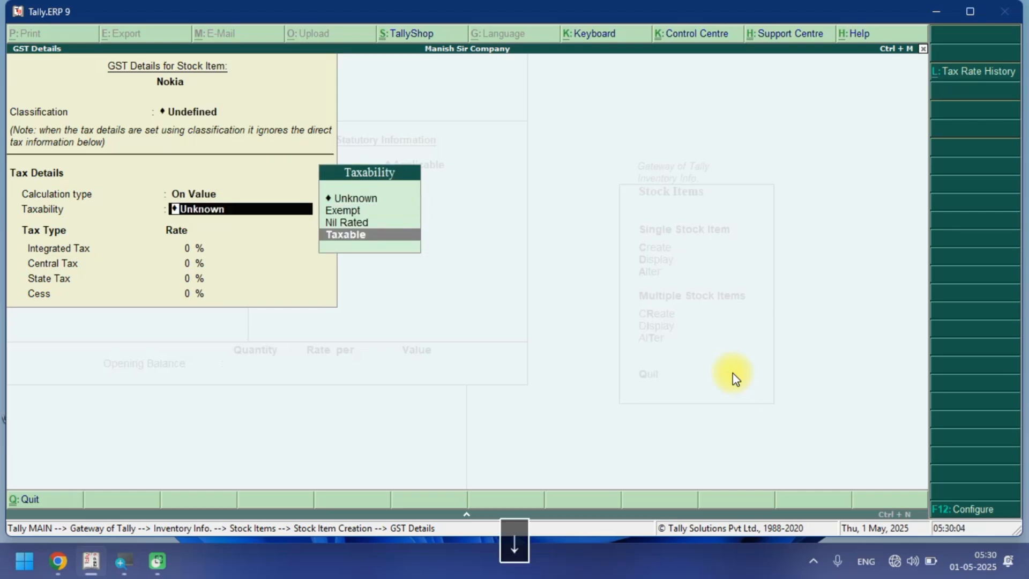
key(Return)
text(18)
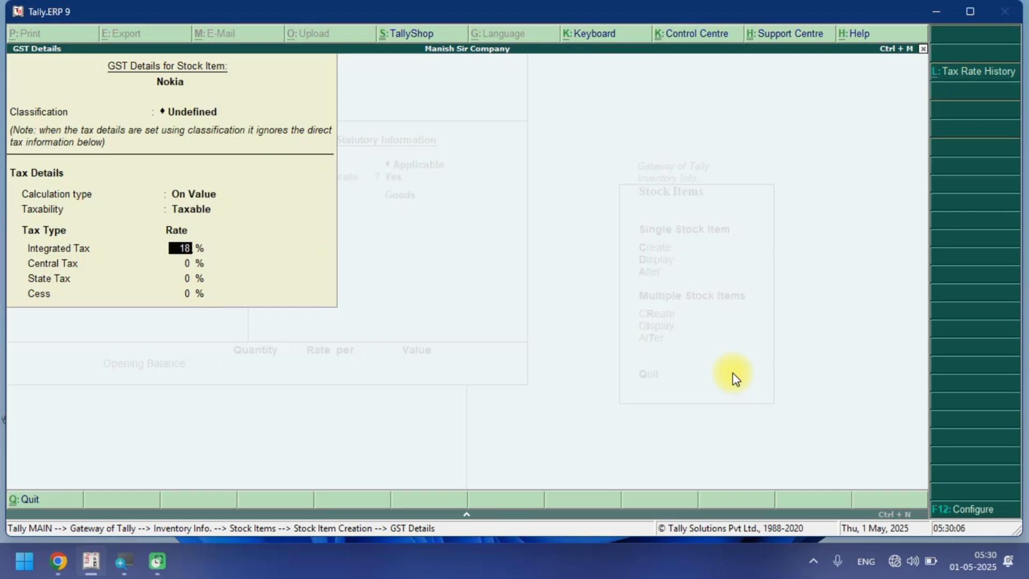
key(Return)
Close the GST details, keep the supply type as Goods, and save the Nokia stock item.
key(Return)
key(Return)
key(Return)
key(Return)
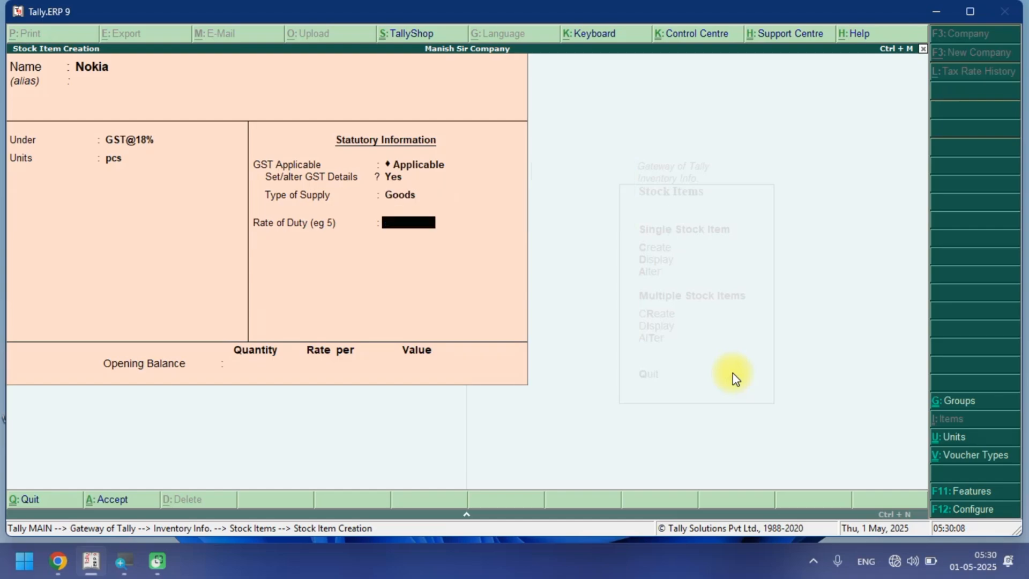
key(Return)
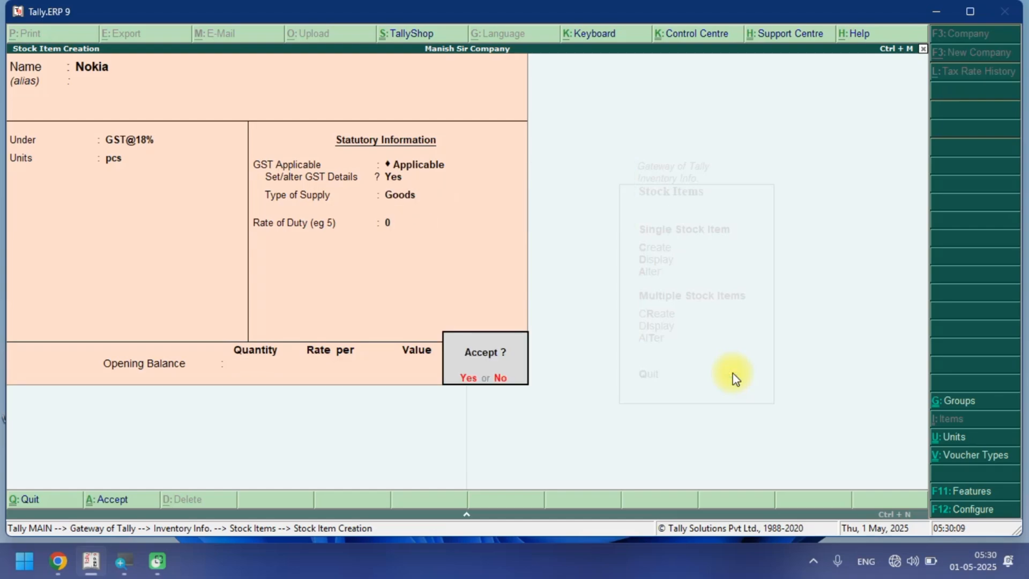
key(Return)
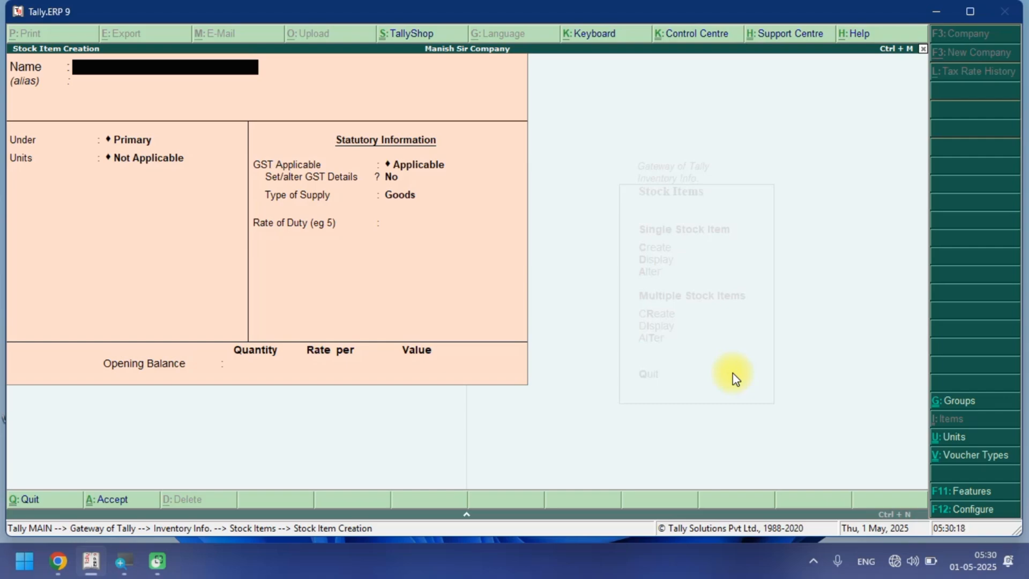
Start a stock item named Oppo under the GST@18% group with pcs as its unit.
text(Oppo)
key(Return)
key(Return)
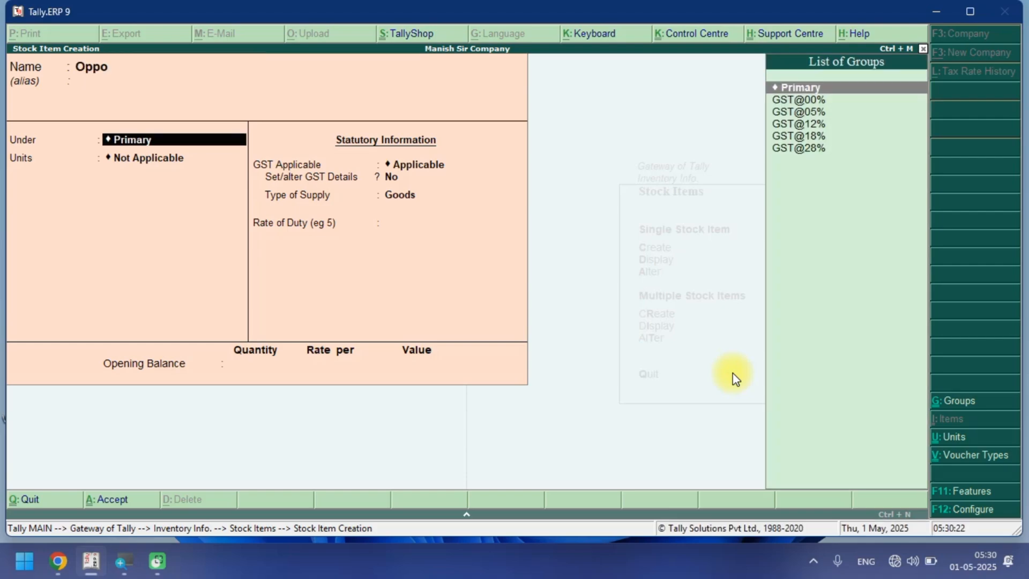
key(Down)
key(Down)
key(Down)
key(Down)
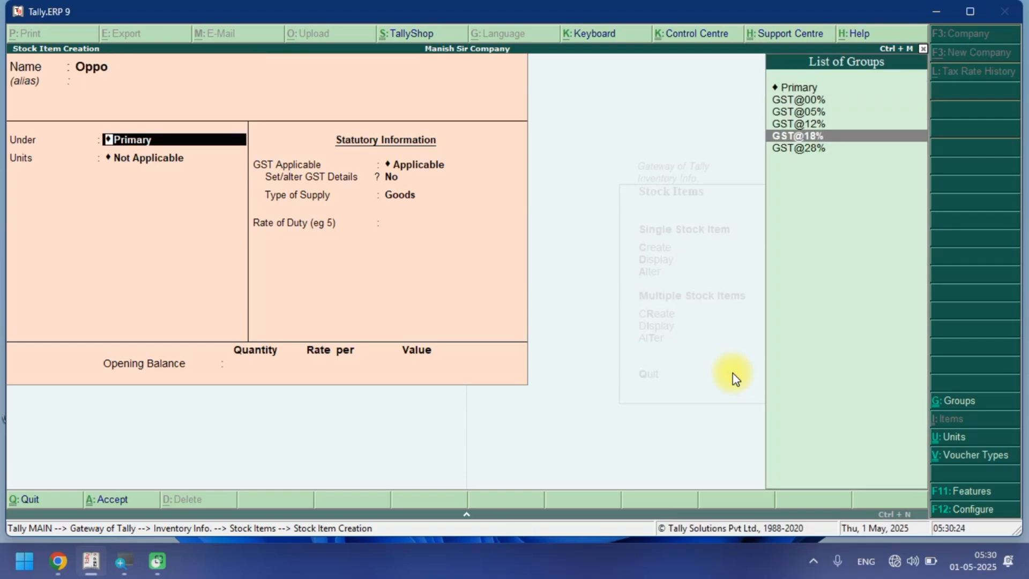
key(Return)
key(Down)
key(Down)
key(Down)
key(Return)
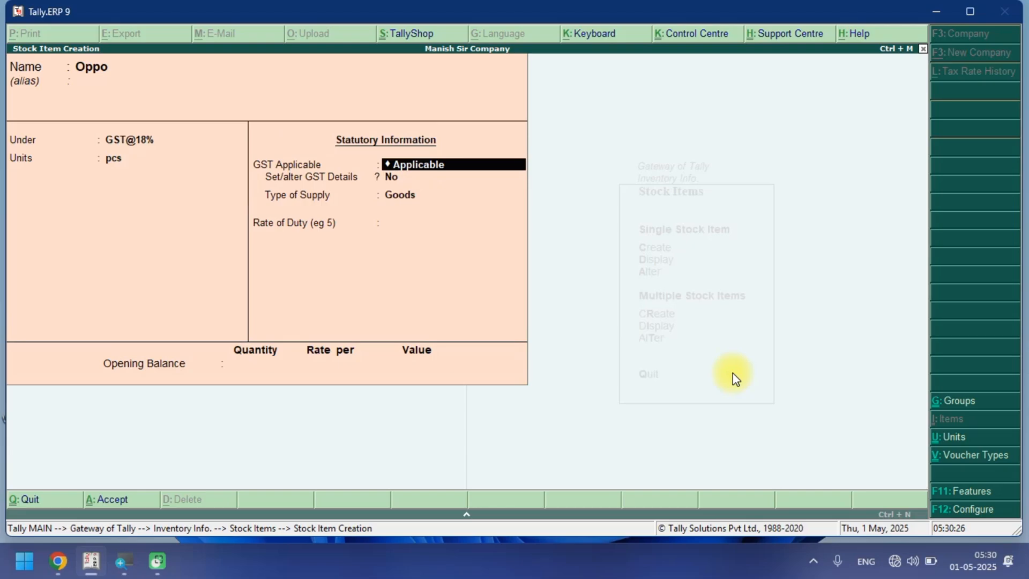
Enable GST details for Oppo with On Value calculation, Taxable taxability and an 18% integrated tax rate.
key(Return)
key(y)
key(Return)
key(Return)
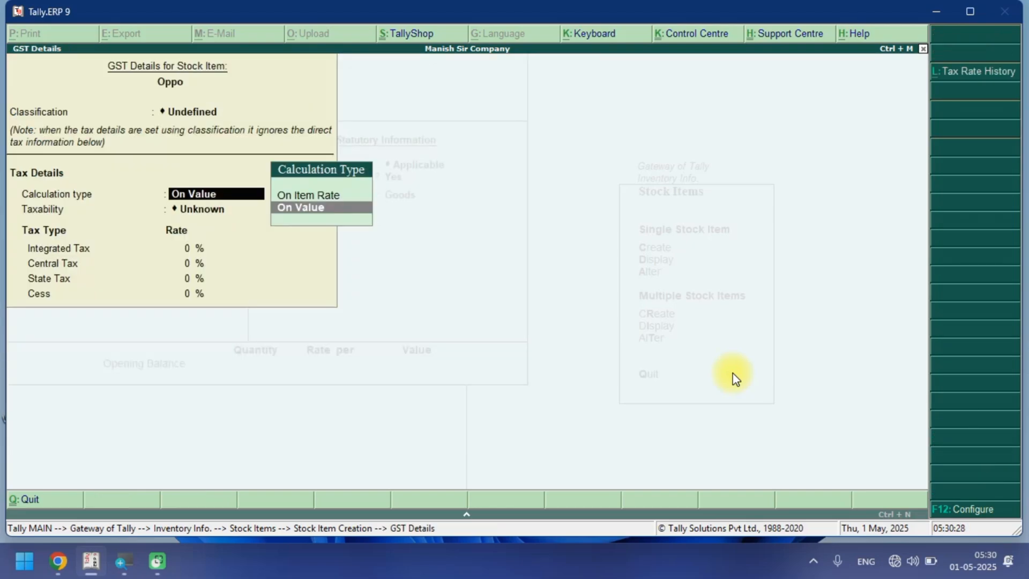
key(Return)
key(Down)
key(Down)
key(Down)
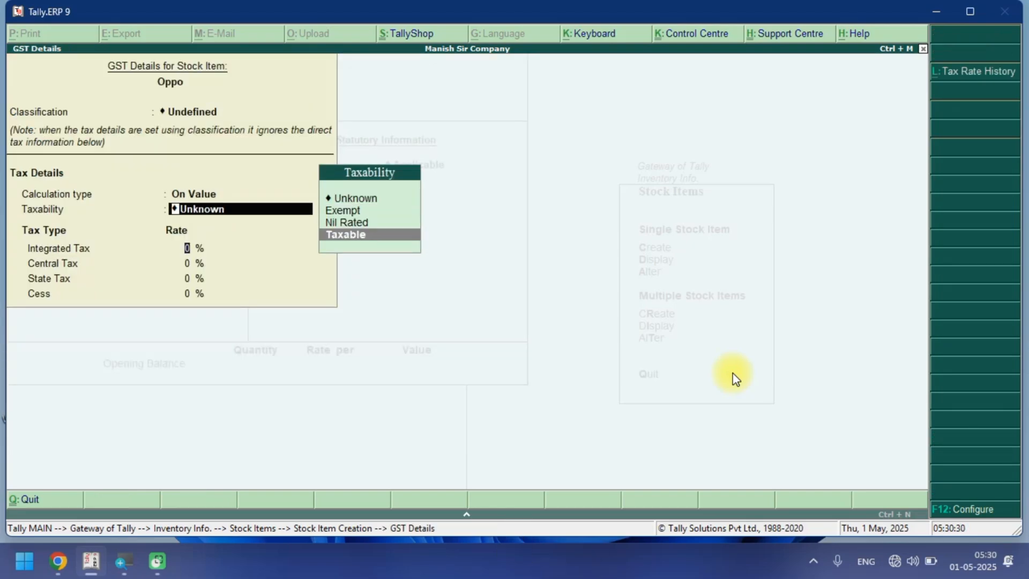
key(Return)
text(8)
key(Return)
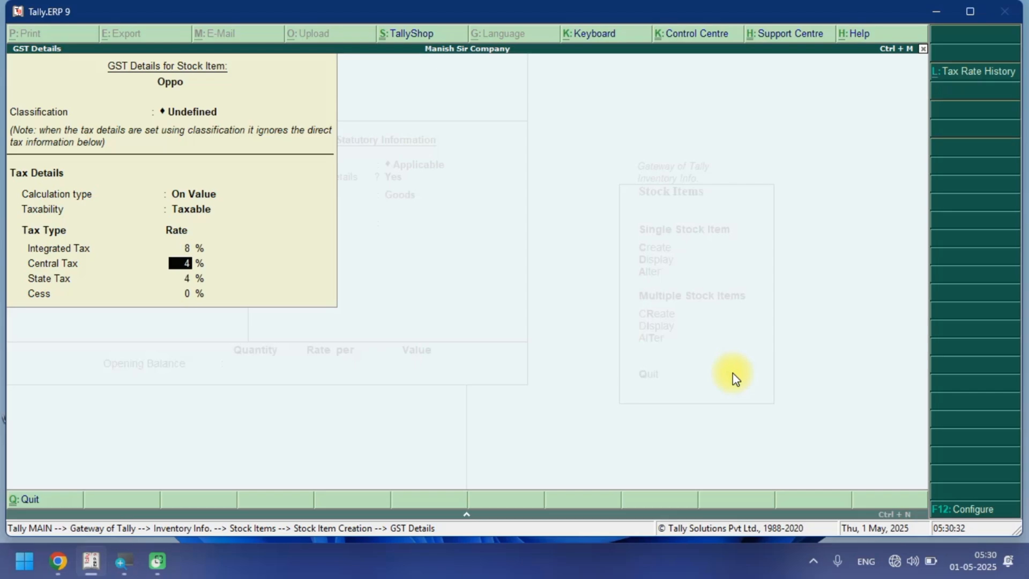
key(Up)
text(18)
key(Return)
key(Return)
Close the GST details, keep the supply type as Goods, and save the Oppo stock item.
key(Return)
key(Return)
key(Return)
key(Return)
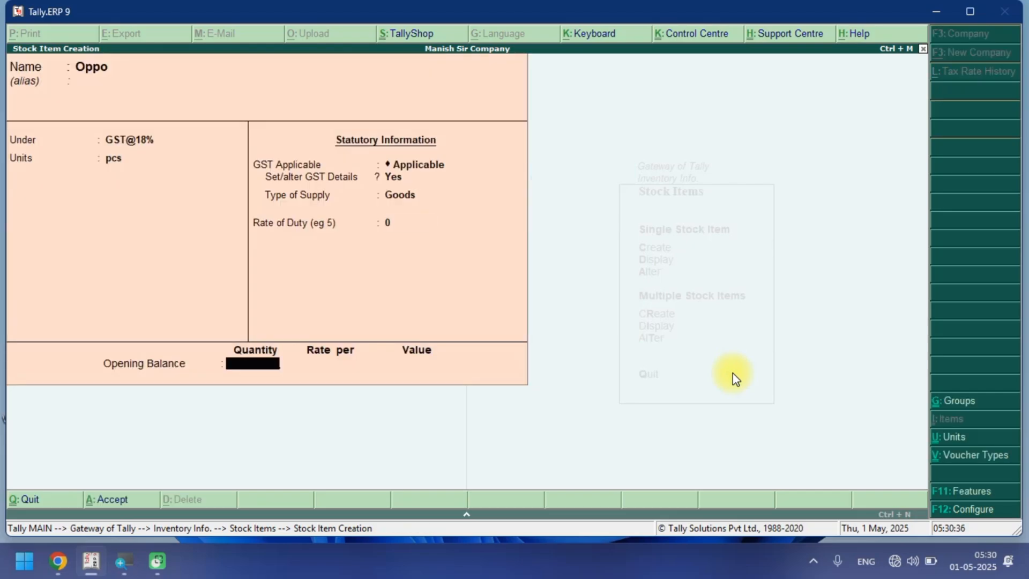
key(Return)
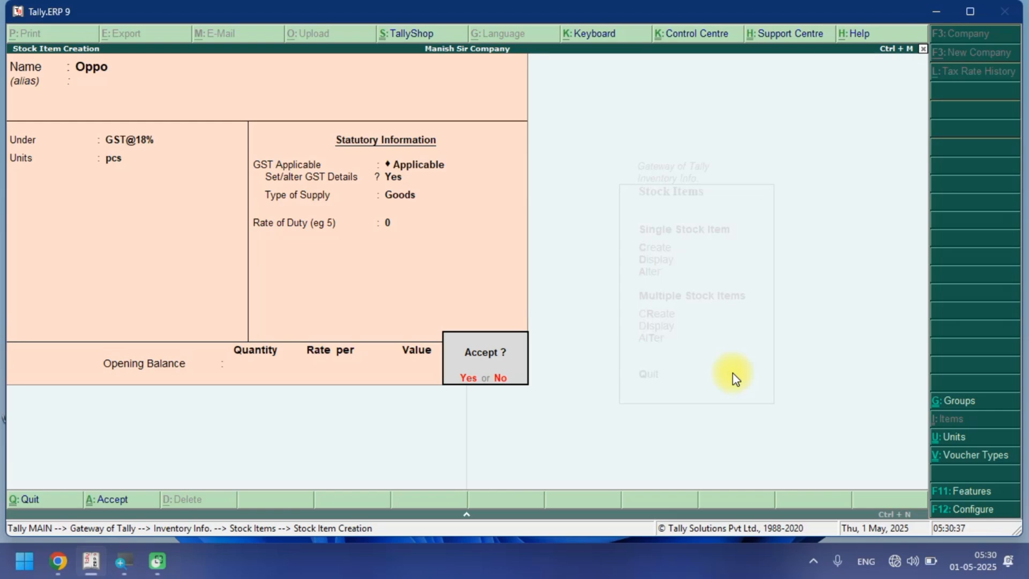
key(Return)
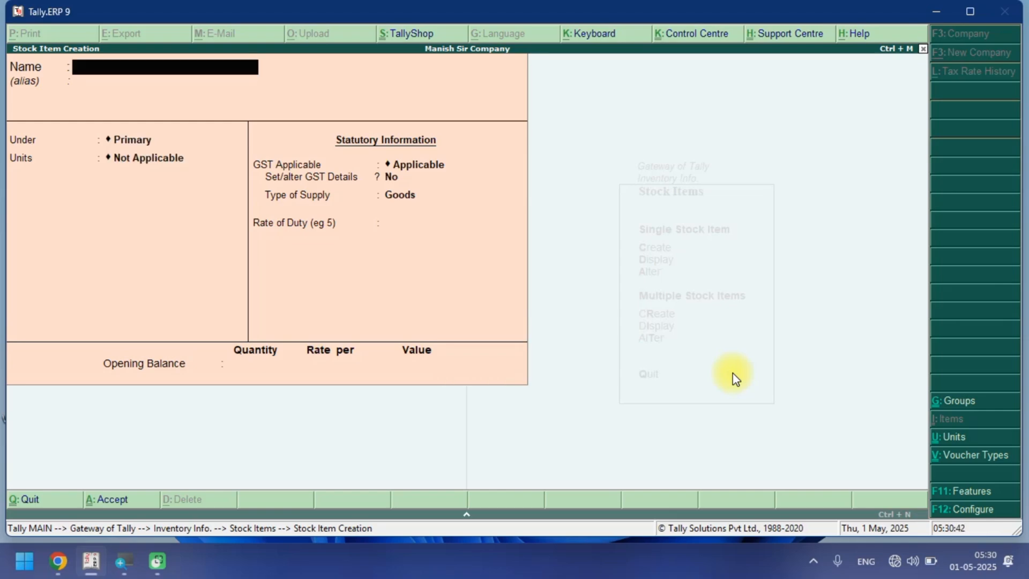
Start a stock item named Laptop under the GST@28% group.
text(Laptop)
key(Return)
key(Return)
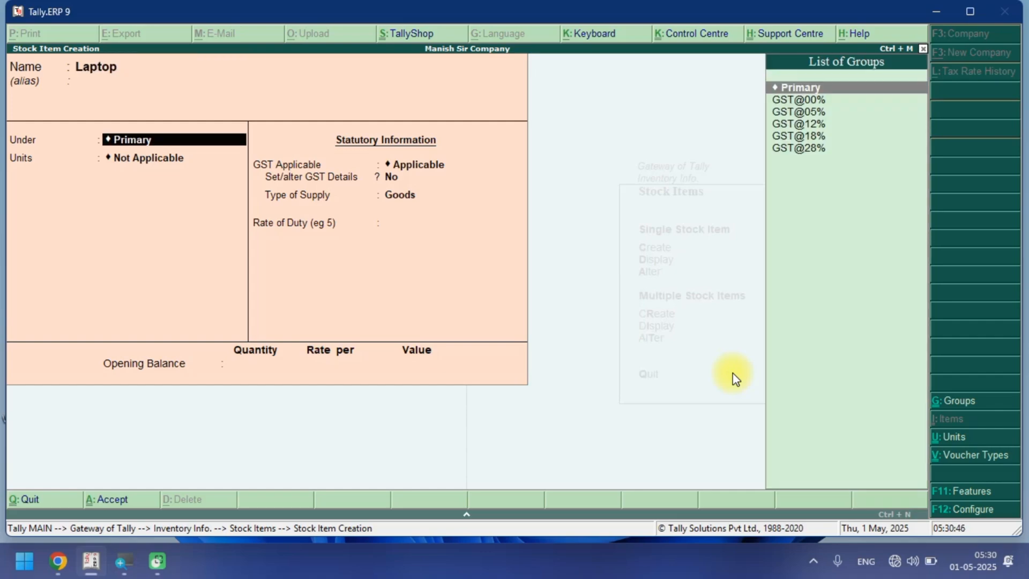
key(Down)
Create a new unit nos with formal name Number and UQC NOS-NUMBERS, and assign it to Laptop.
key(Down)
key(Down)
key(Down)
key(Down)
key(Return)
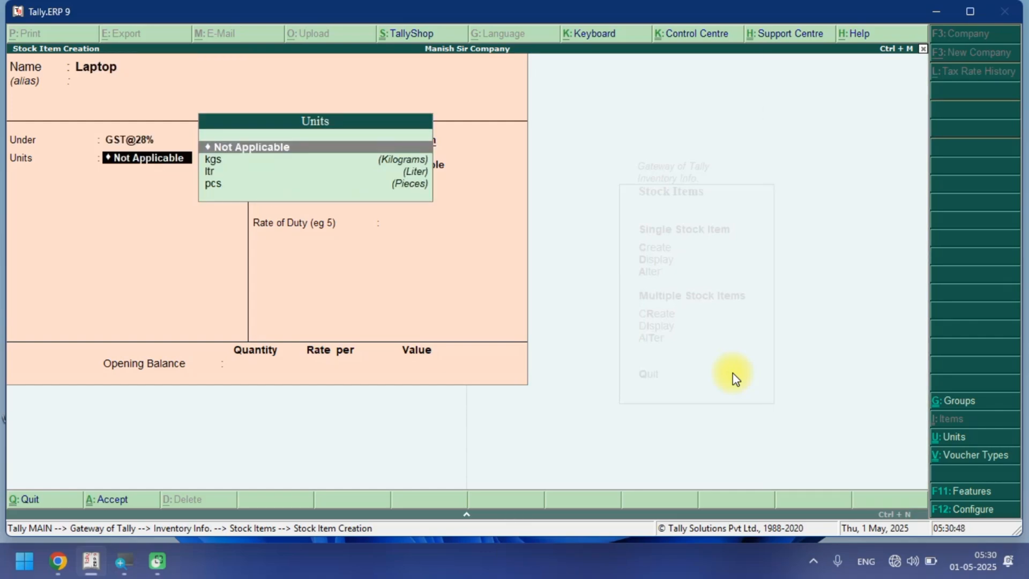
key(Down)
key(Down)
key(Down)
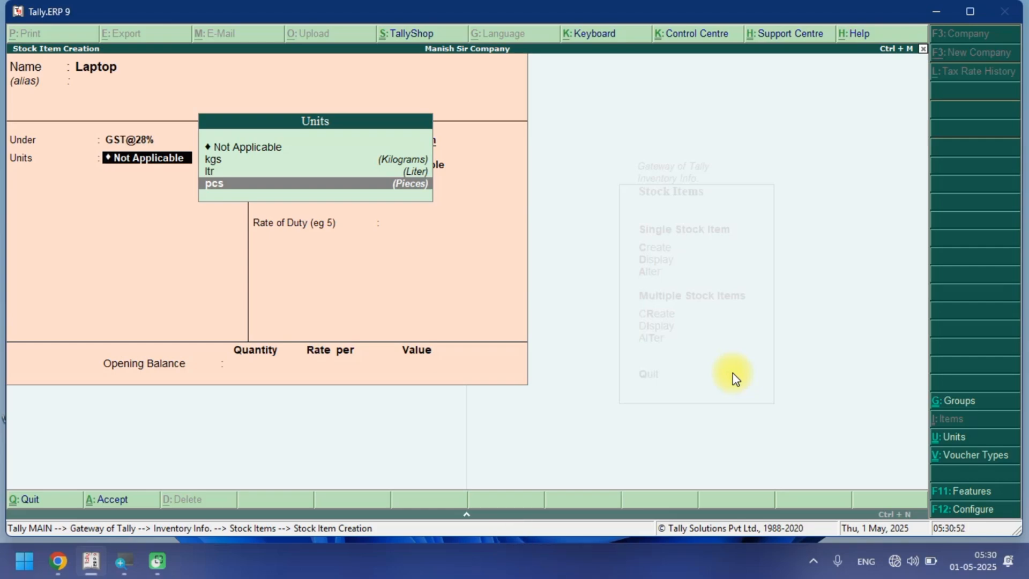
key(alt+c)
text(nos)
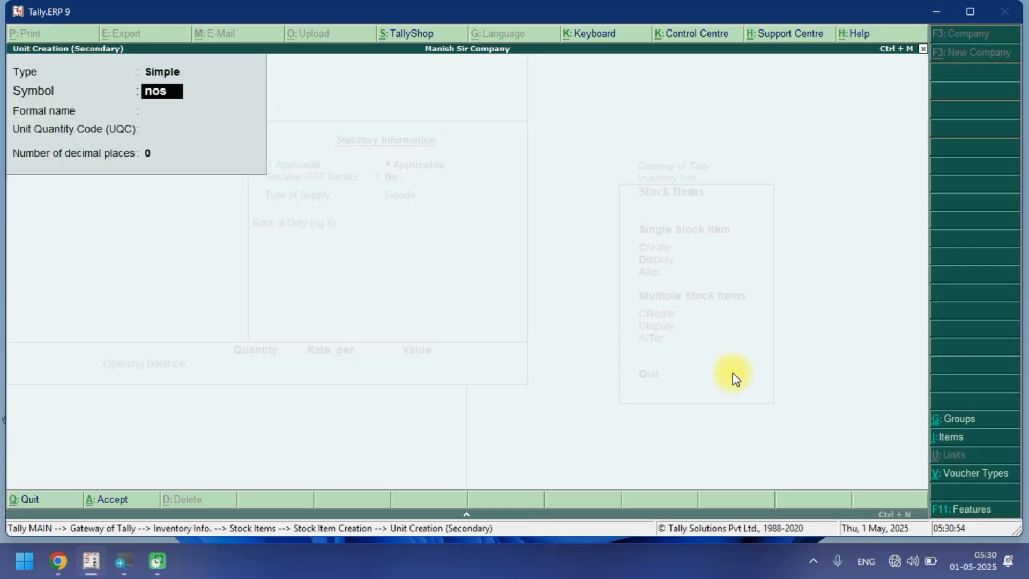
key(Return)
text(Nume)
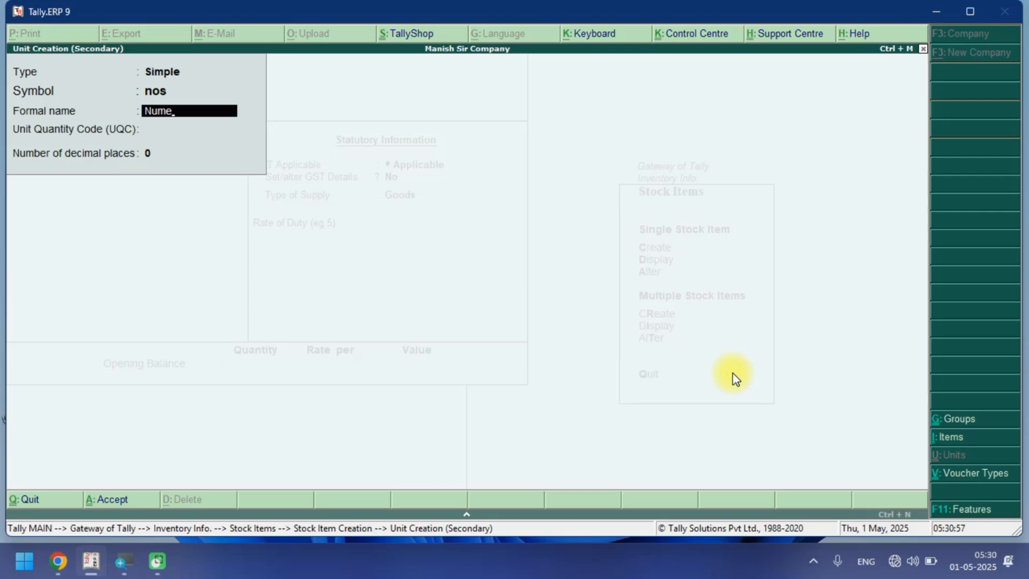
key(BackSpace)
text(ber)
key(Return)
text(nos)
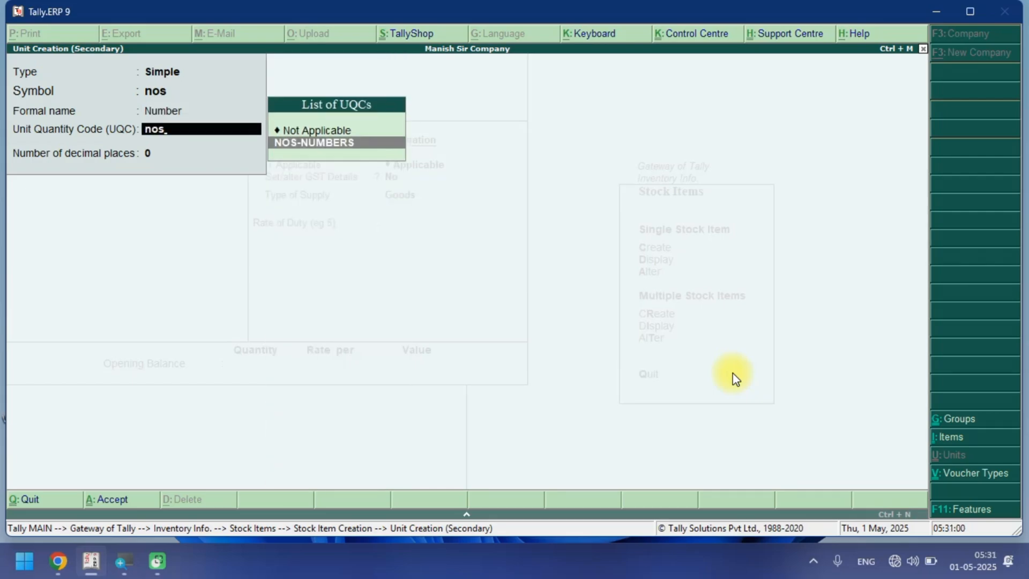
key(Return)
Enable GST details for Laptop with On Value calculation, Taxable taxability and a 28% integrated tax rate.
key(Return)
key(Return)
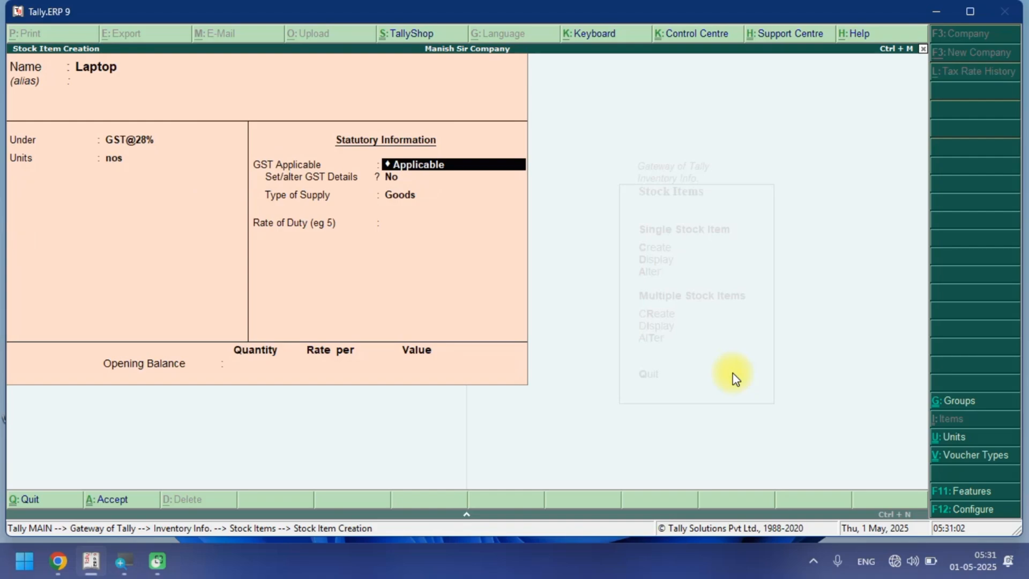
key(Return)
key(y)
key(Return)
key(Return)
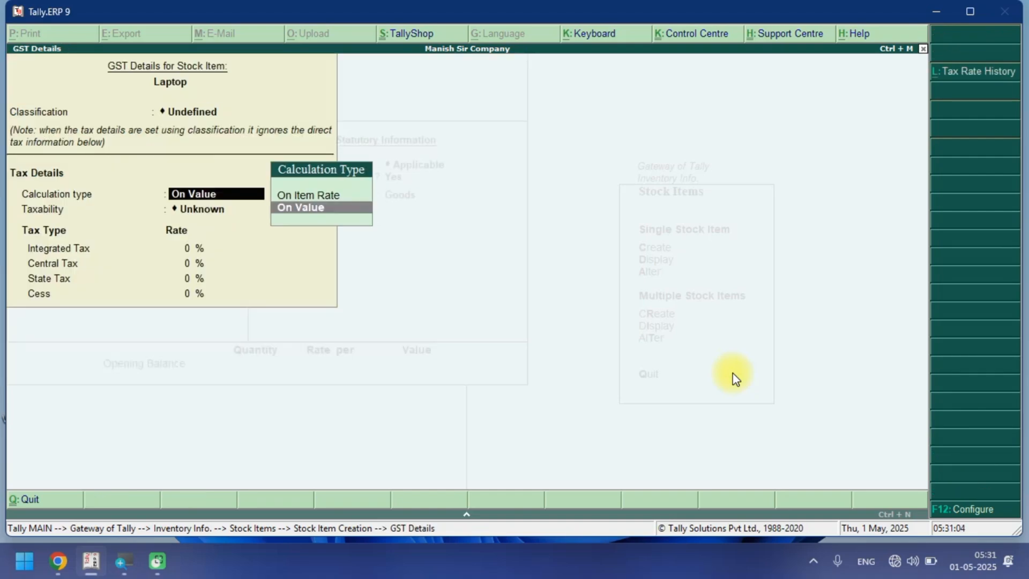
key(Return)
key(Down)
key(Down)
key(Down)
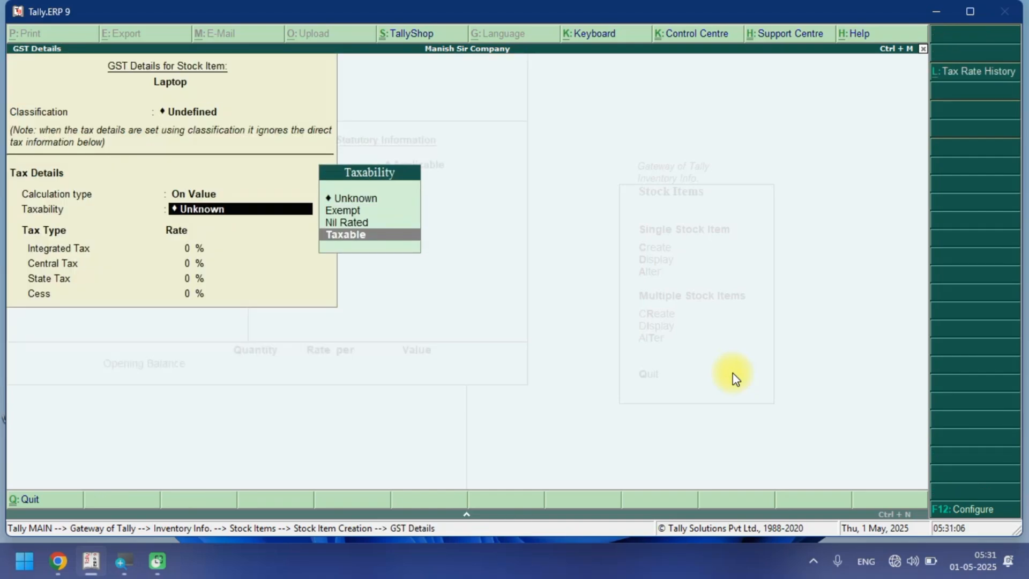
key(Return)
text(18)
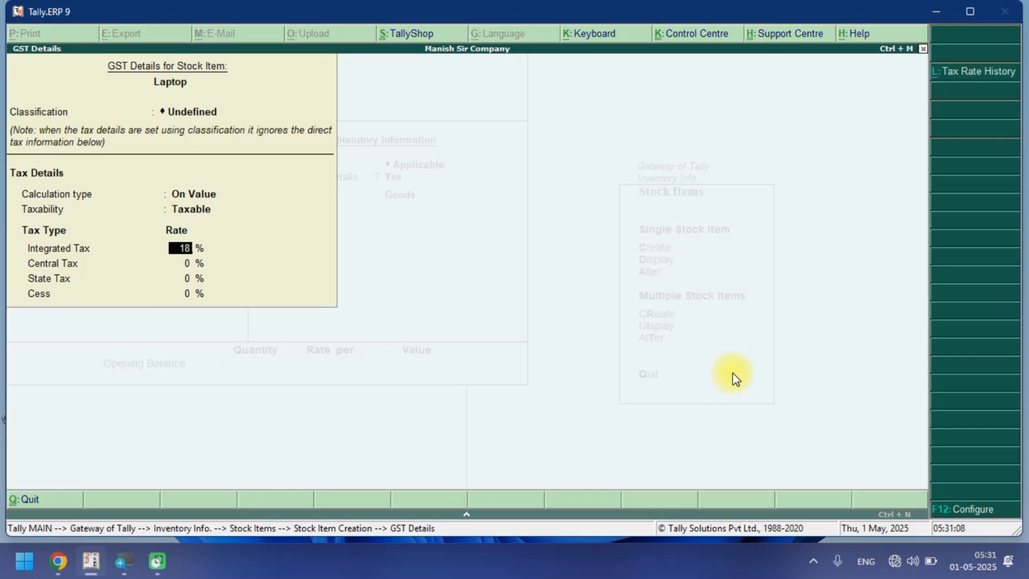
key(BackSpace)
key(BackSpace)
text(28)
key(Return)
Close the GST details and save the Laptop stock item.
key(Return)
key(Return)
key(Return)
key(Return)
key(Return)
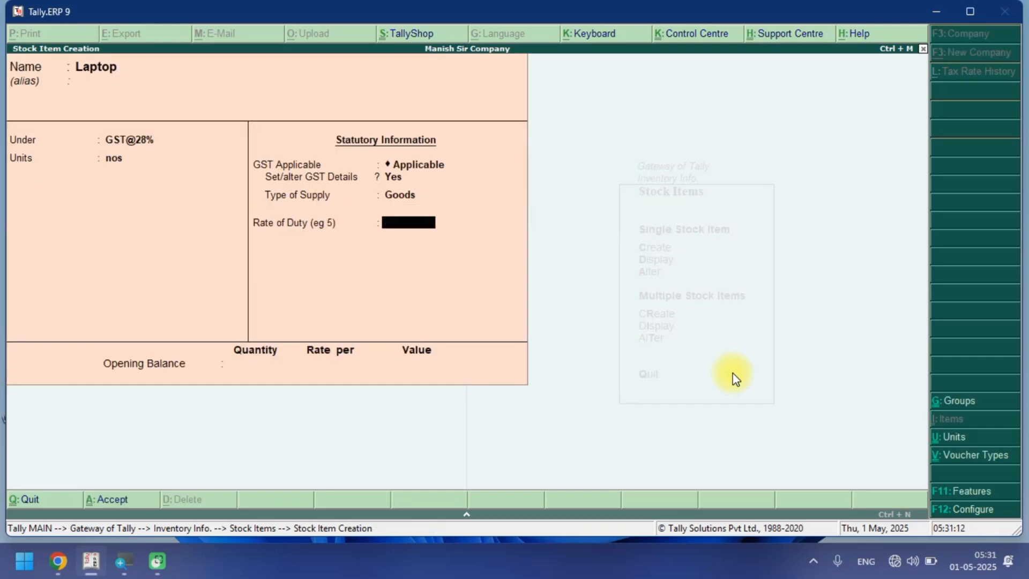
key(Return)
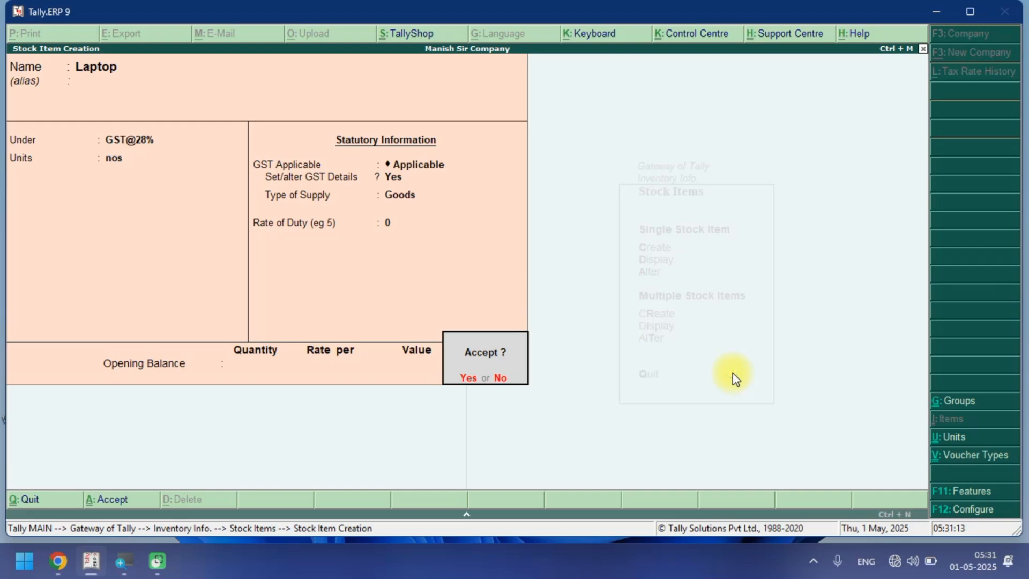
Start a stock item named AC under the GST@28% group with nos as its unit.
key(Return)
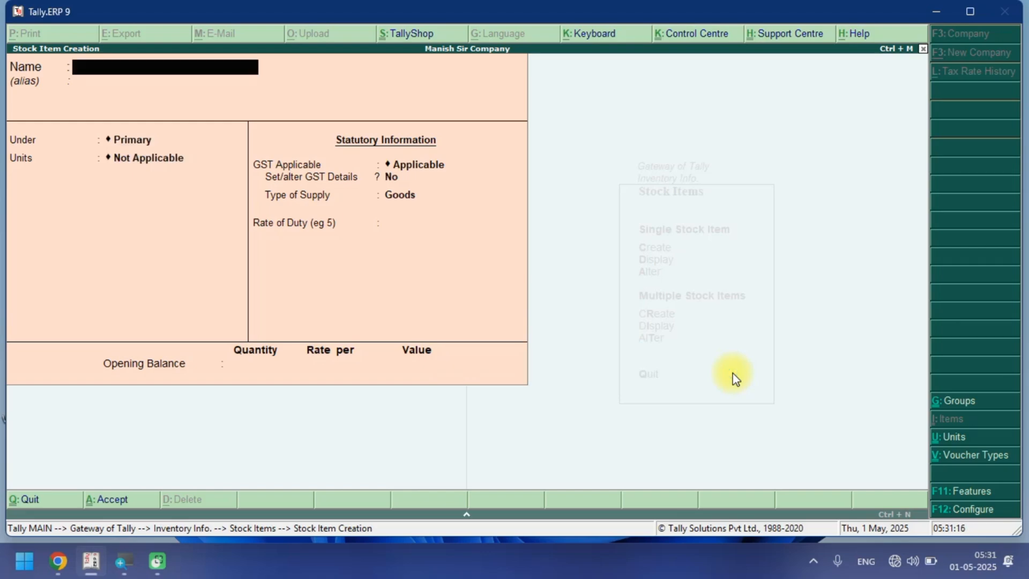
text(AC)
key(Return)
key(Return)
key(Down)
key(Down)
key(Down)
key(Down)
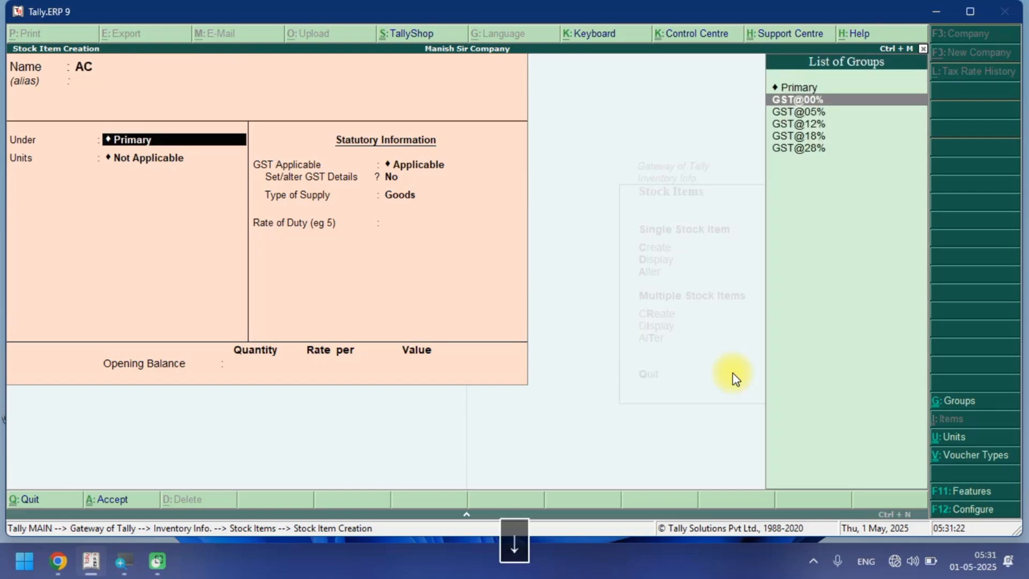
key(Down)
key(Return)
key(Down)
key(Down)
key(Down)
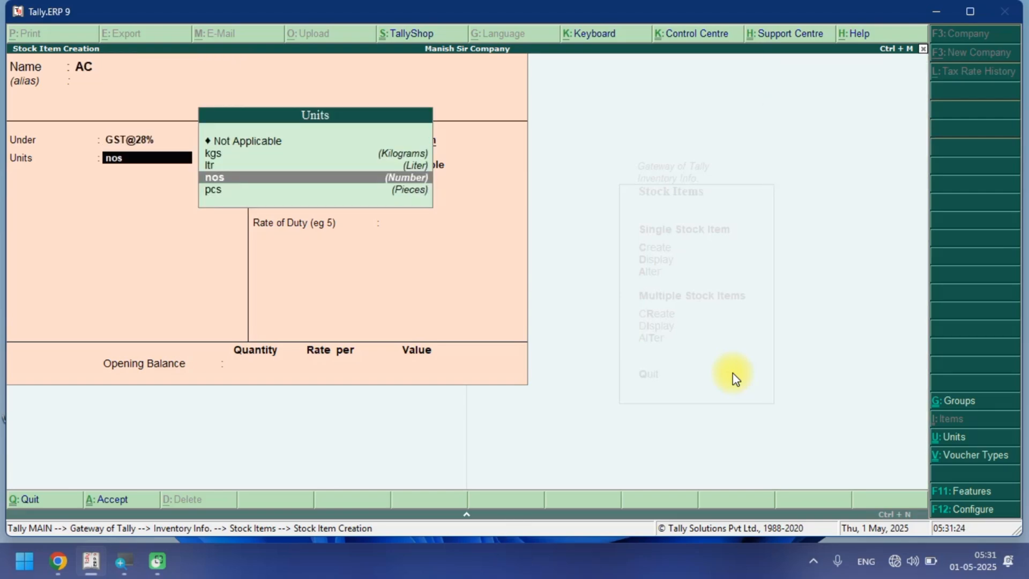
Enable GST details for AC with On Value calculation, Taxable taxability and a 28% integrated tax rate.
key(Return)
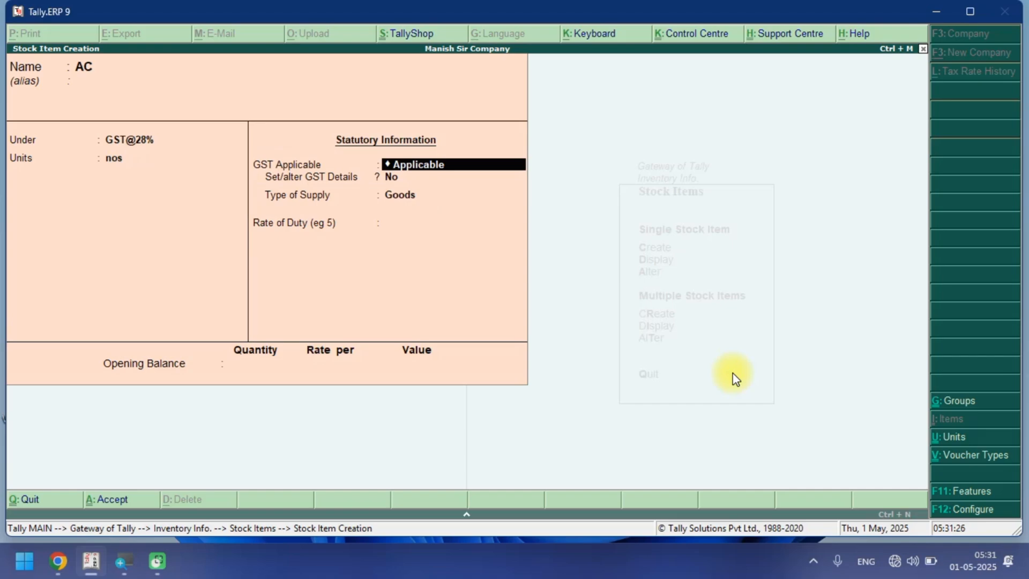
key(Return)
key(y)
key(Return)
key(Return)
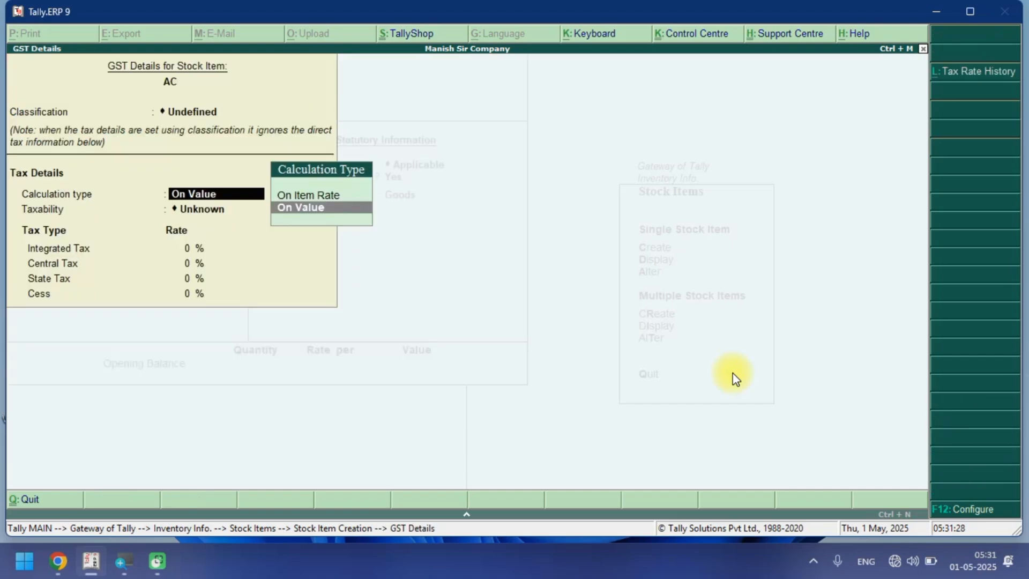
key(Return)
key(Down)
key(Down)
key(Down)
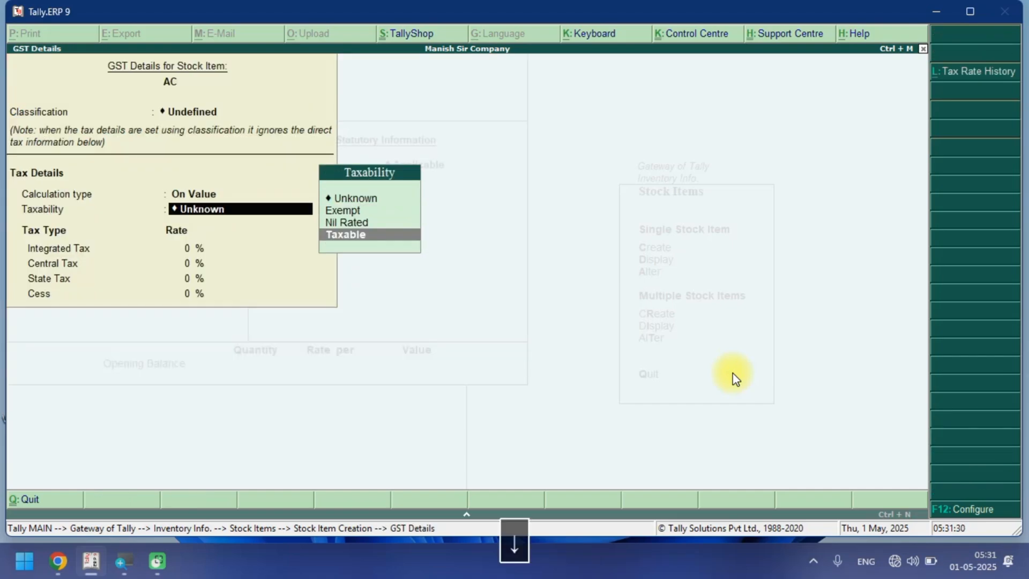
key(Return)
text(28)
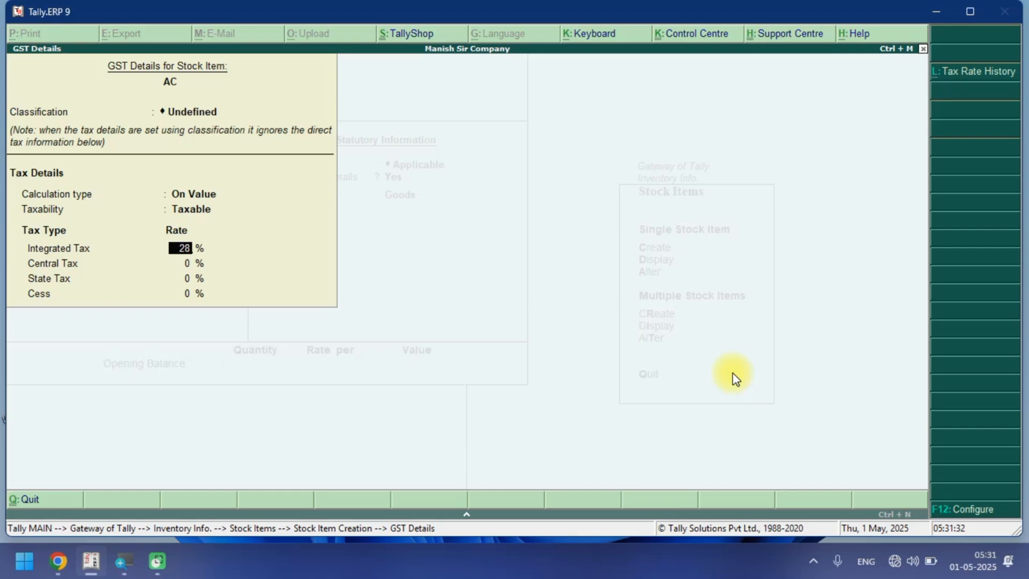
key(Return)
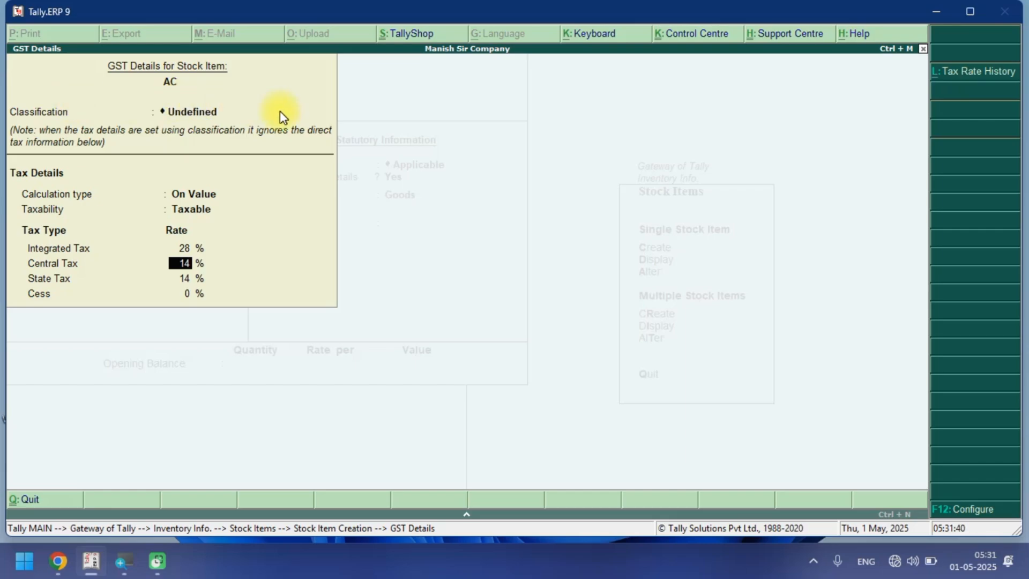
Close the GST details and save the AC stock item.
key(Return)
key(Return)
key(Return)
key(Return)
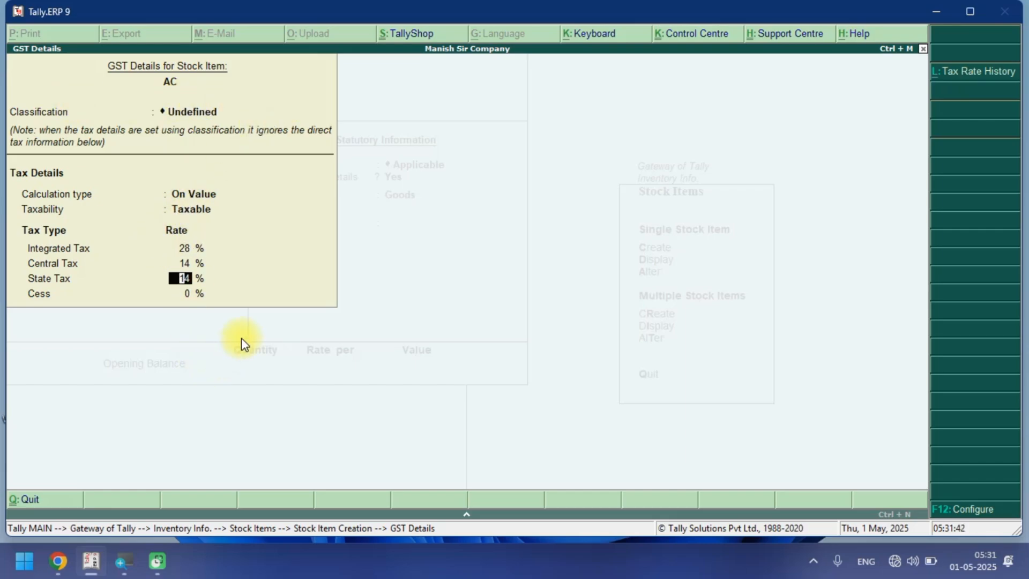
key(Return)
key(Return)
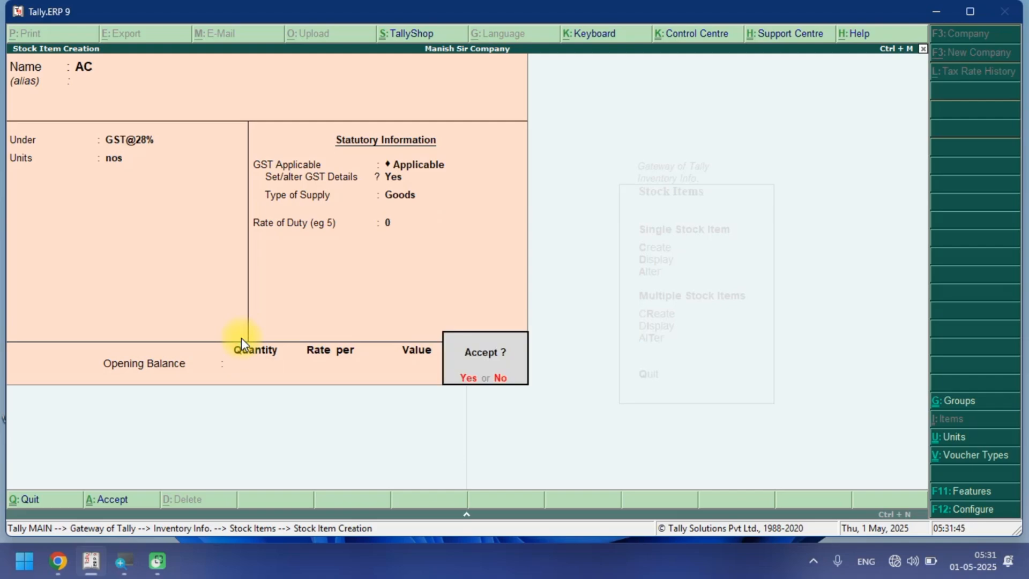
key(Return)
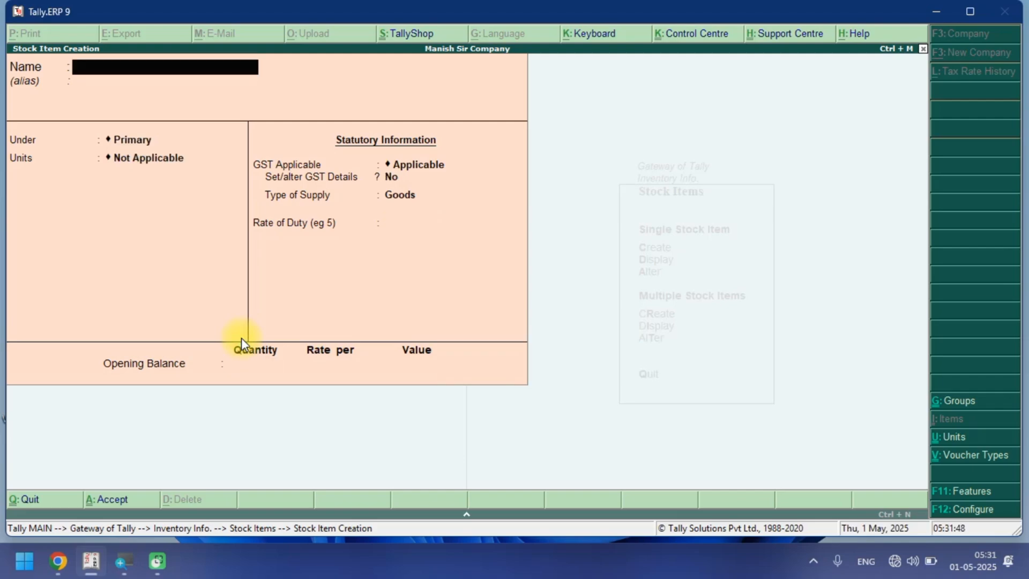
Leave stock item creation and display the list of stock items to review them.
key(Escape)
key(Escape)
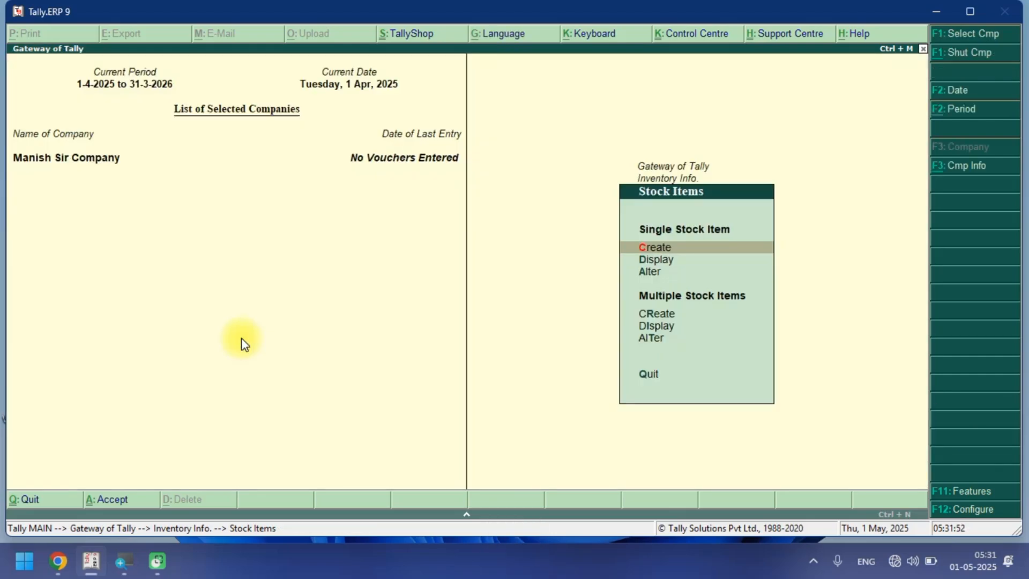
key(Down)
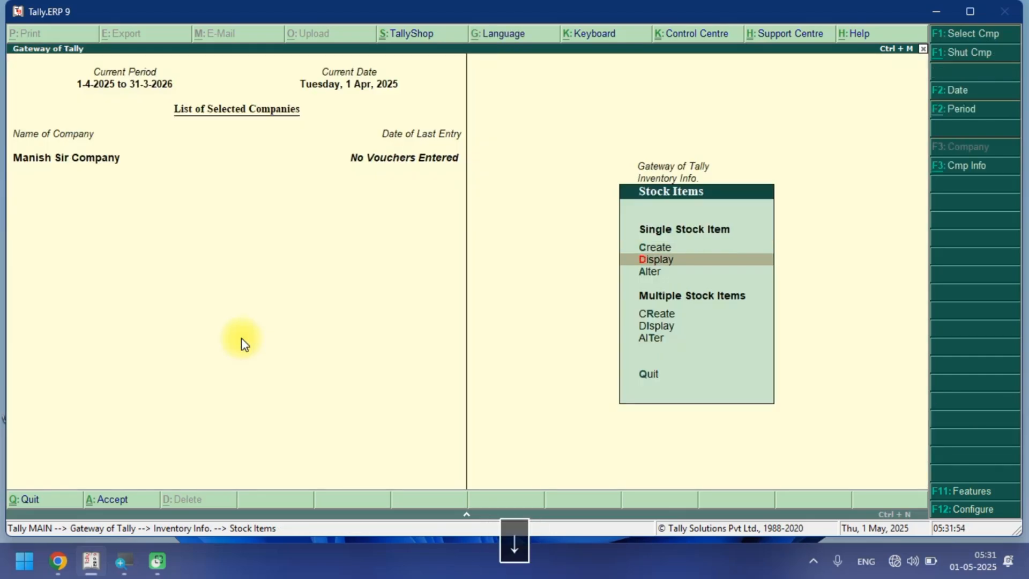
key(Return)
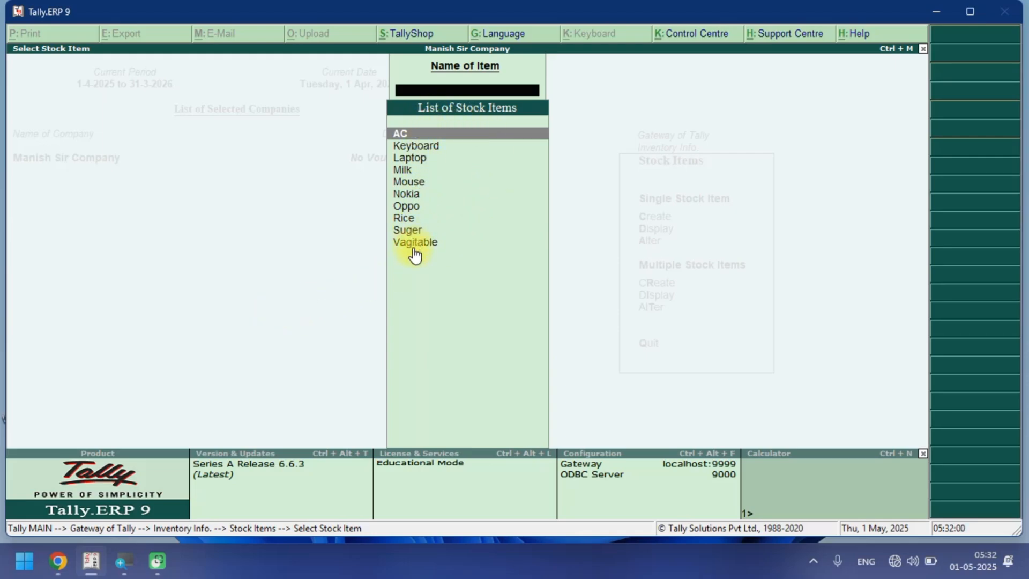
key(Escape)
Open single ledger creation from the accounts masters and enter the supplier party's name.
key(Escape)
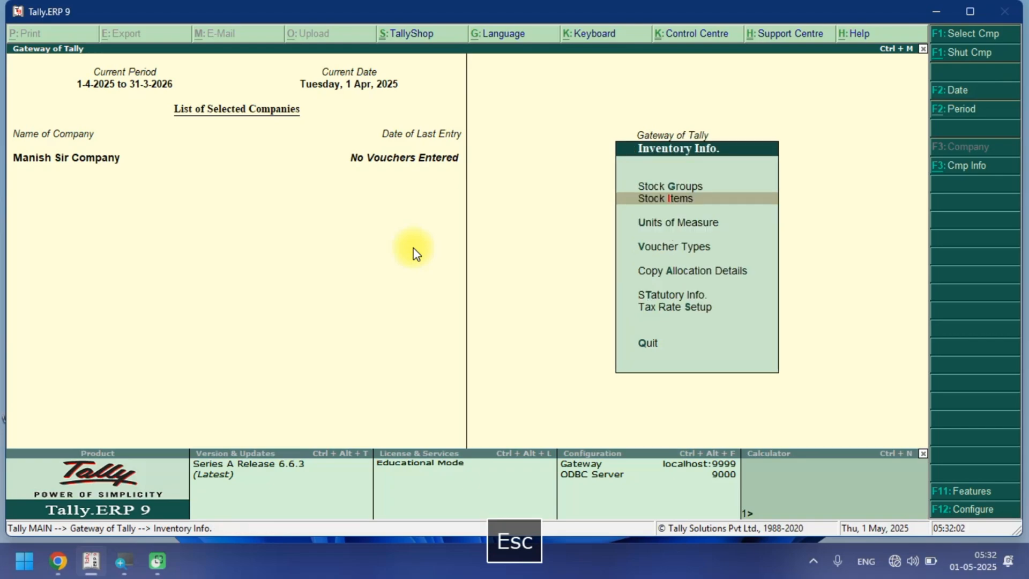
key(Escape)
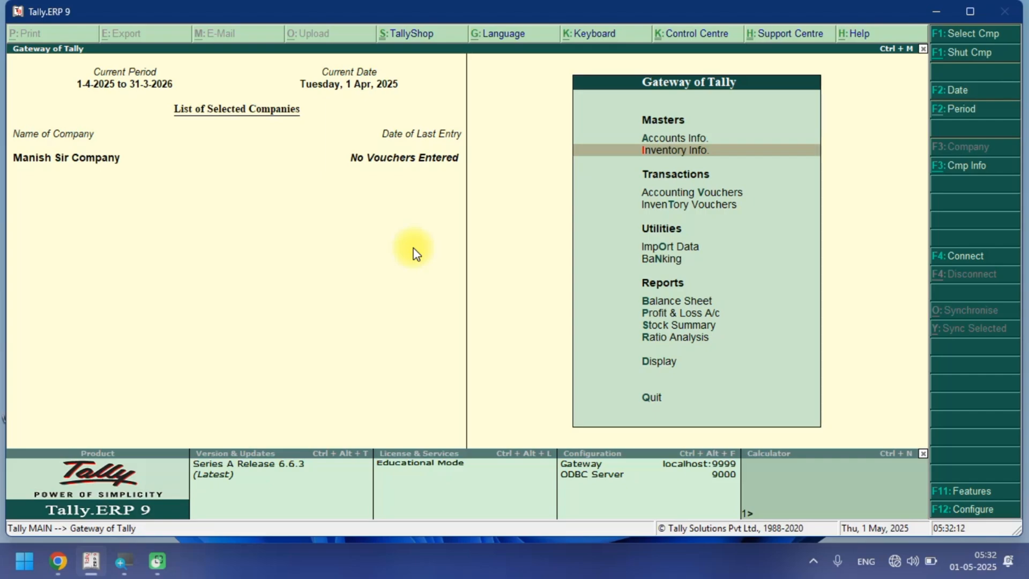
key(Up)
key(Return)
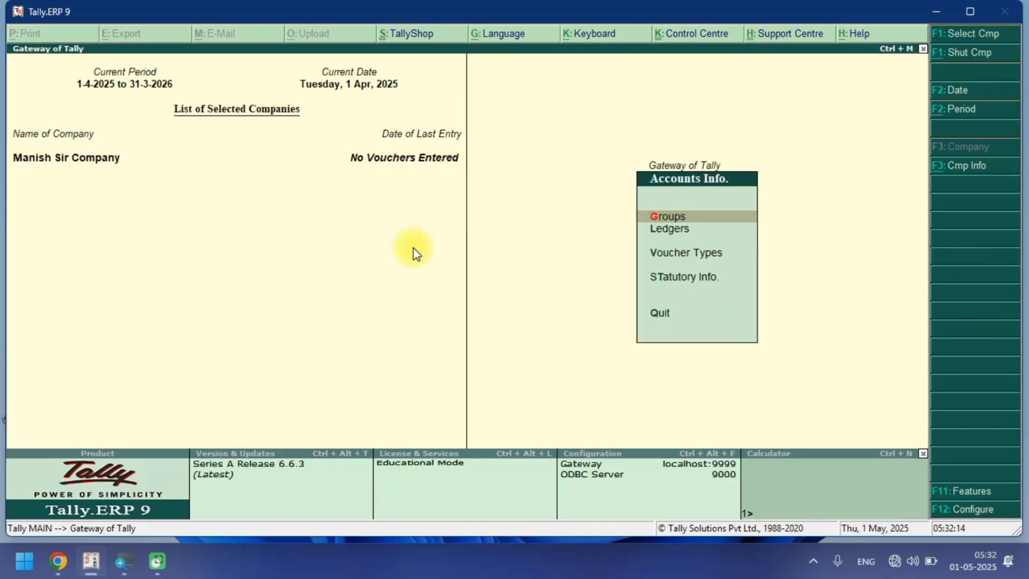
key(Down)
key(Return)
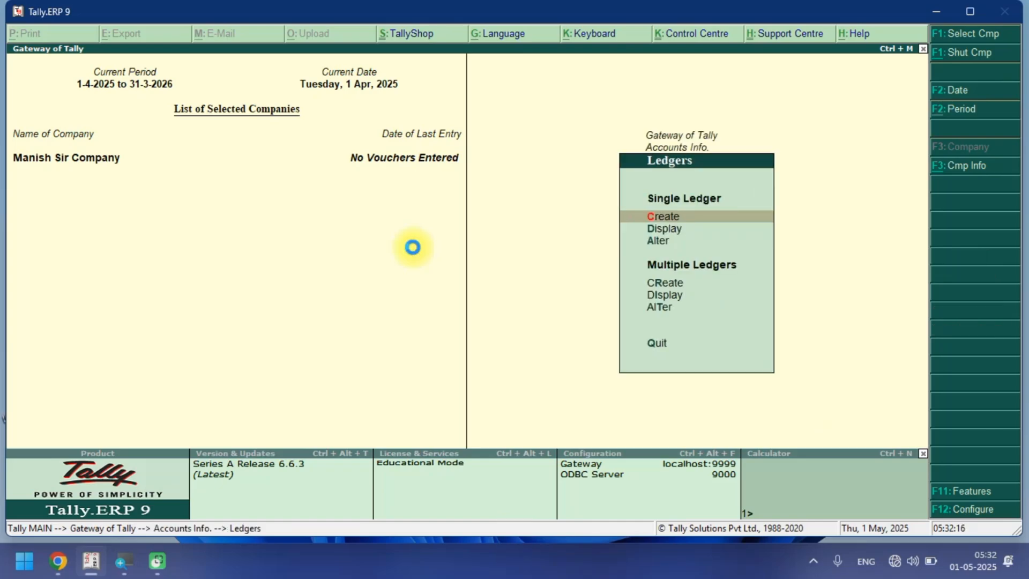
key(Return)
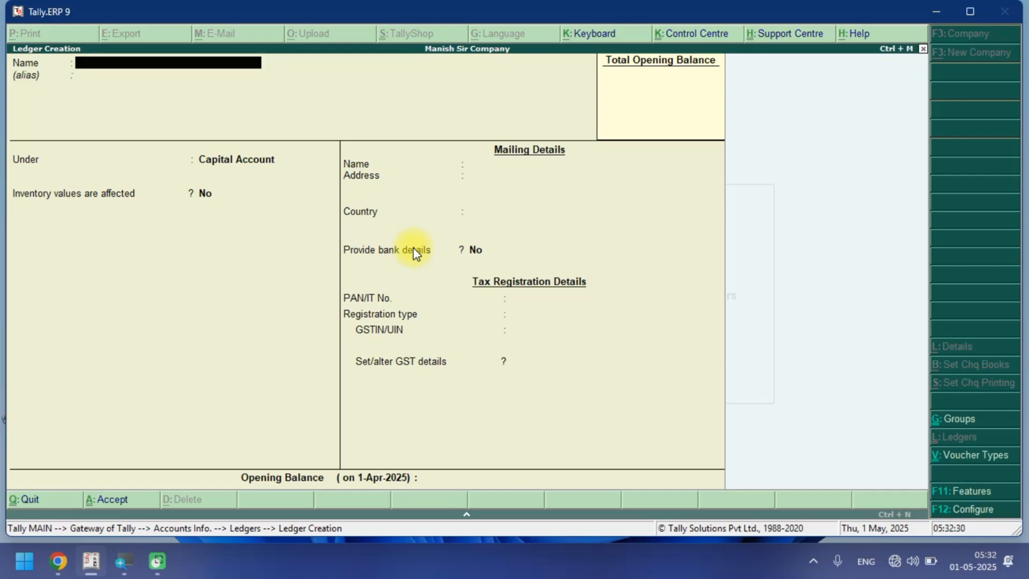
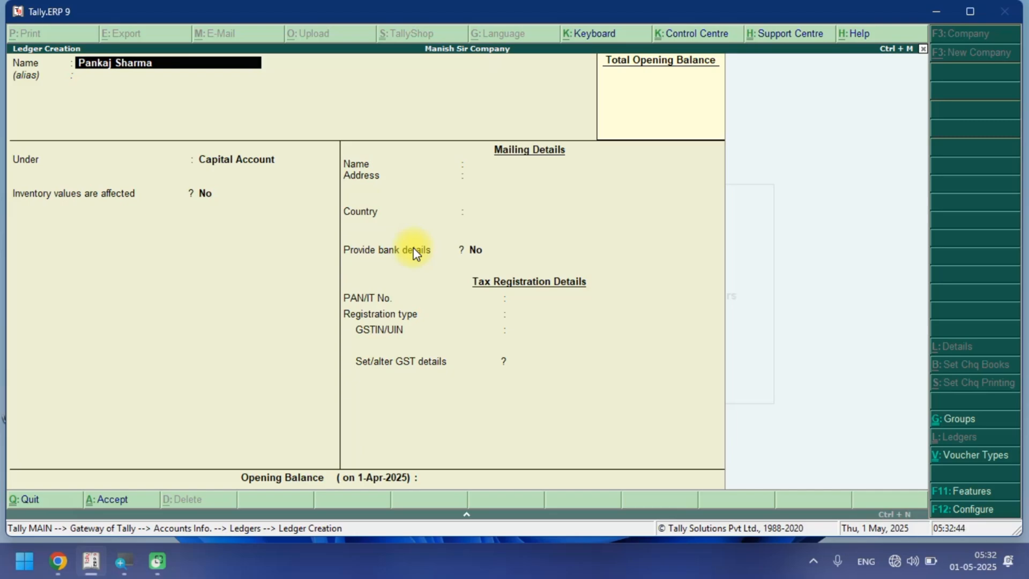
key(Return)
Place the supplier ledger under Sundry Creditors.
text(Su)
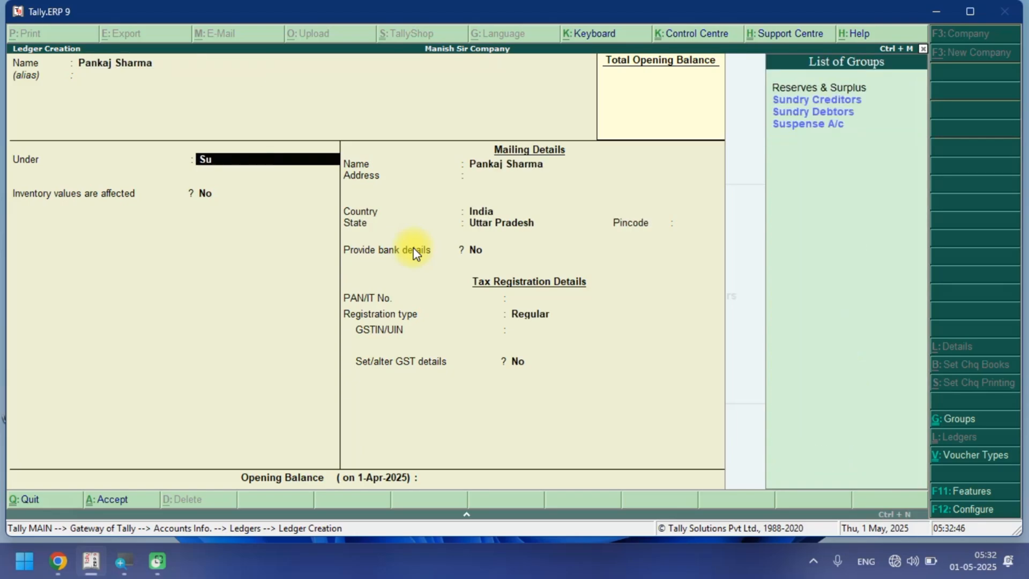
key(Down)
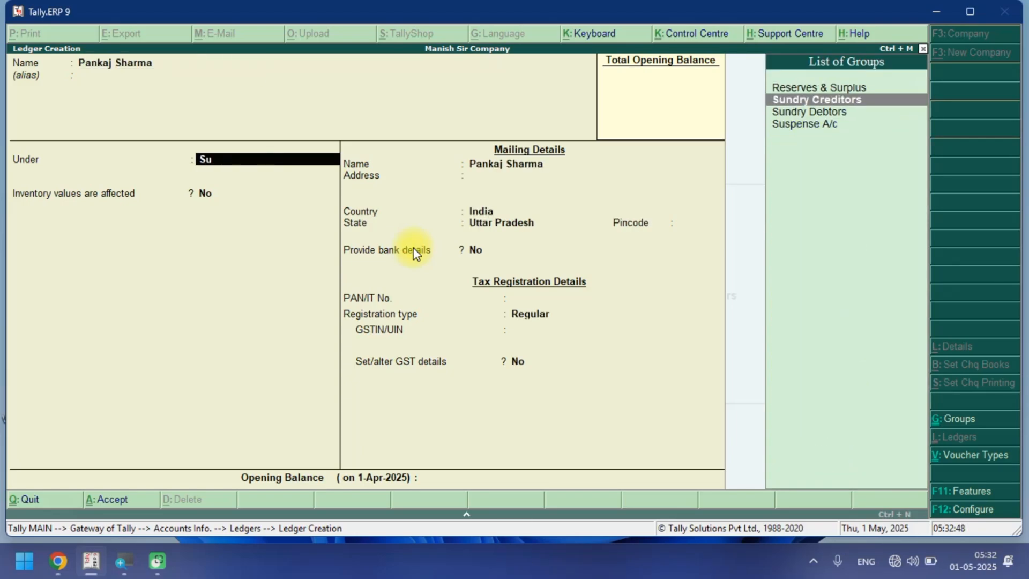
key(Return)
Fill in the supplier's address and pincode, keeping India and Uttar Pradesh as country and state.
key(Return)
key(Return)
key(Return)
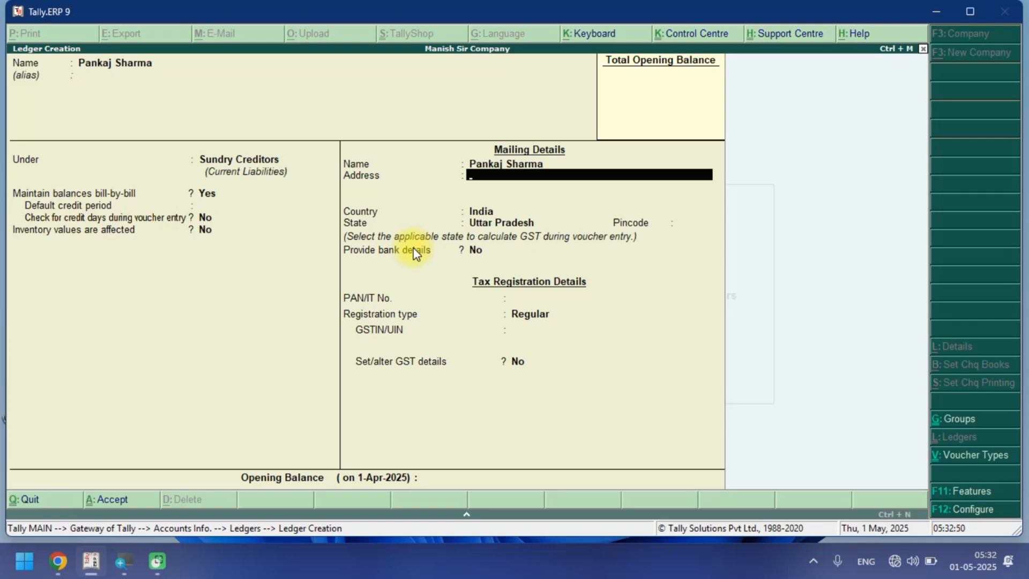
text(Varansi)
key(Return)
key(Return)
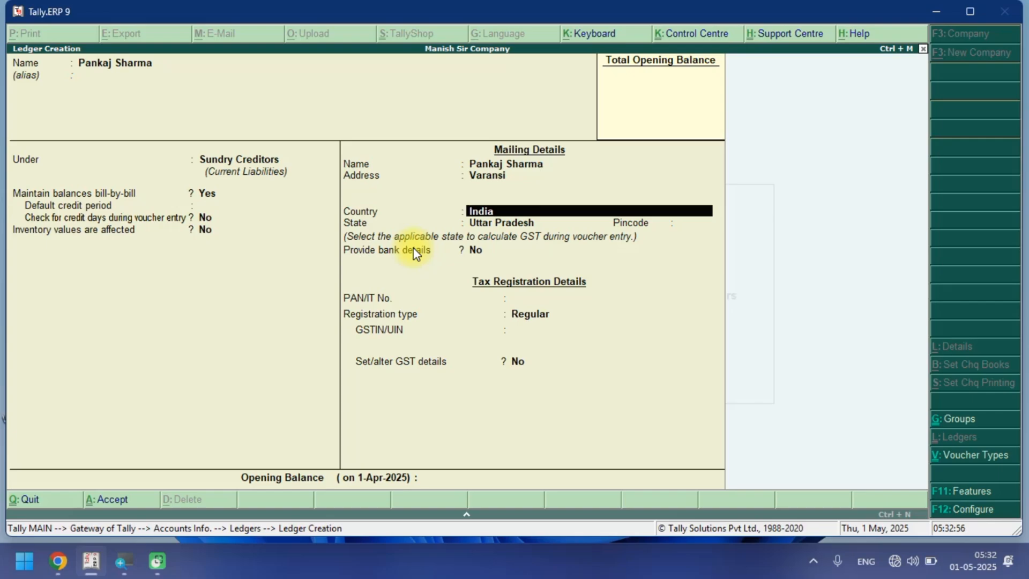
key(Return)
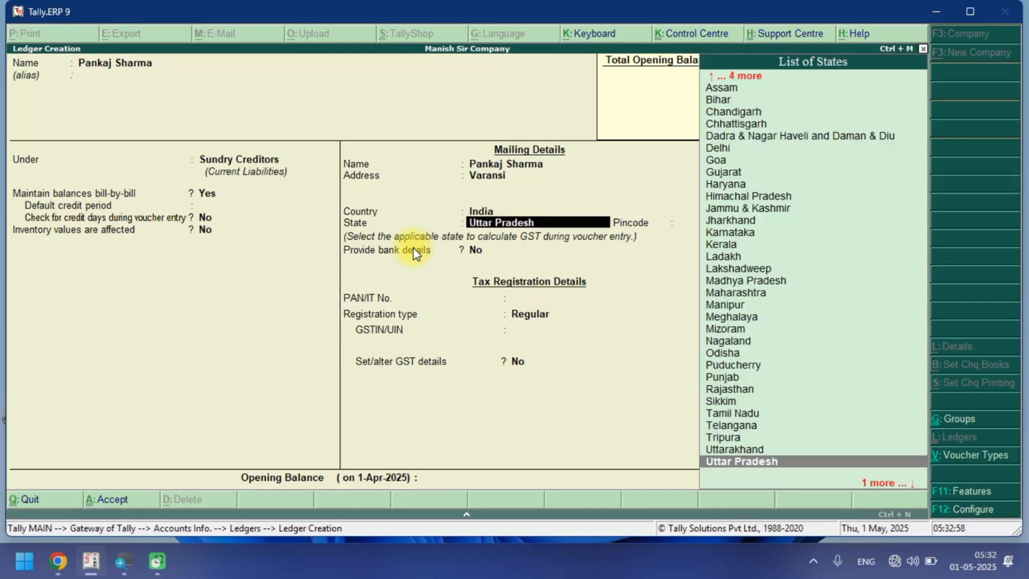
key(Return)
text(21)
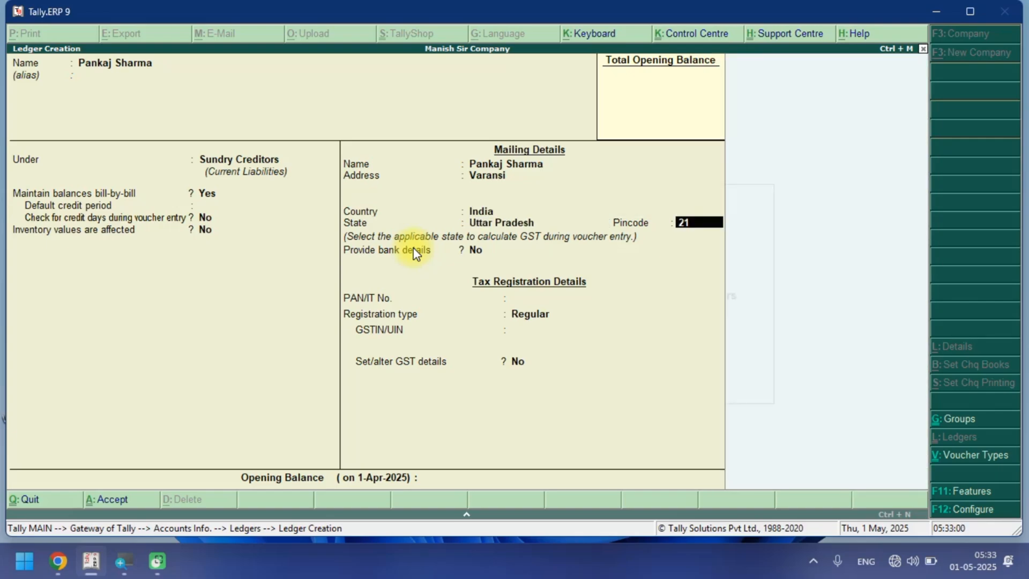
text(5487)
key(Return)
Keep Regular as registration type, enter the supplier's GSTIN and save the ledger.
key(Return)
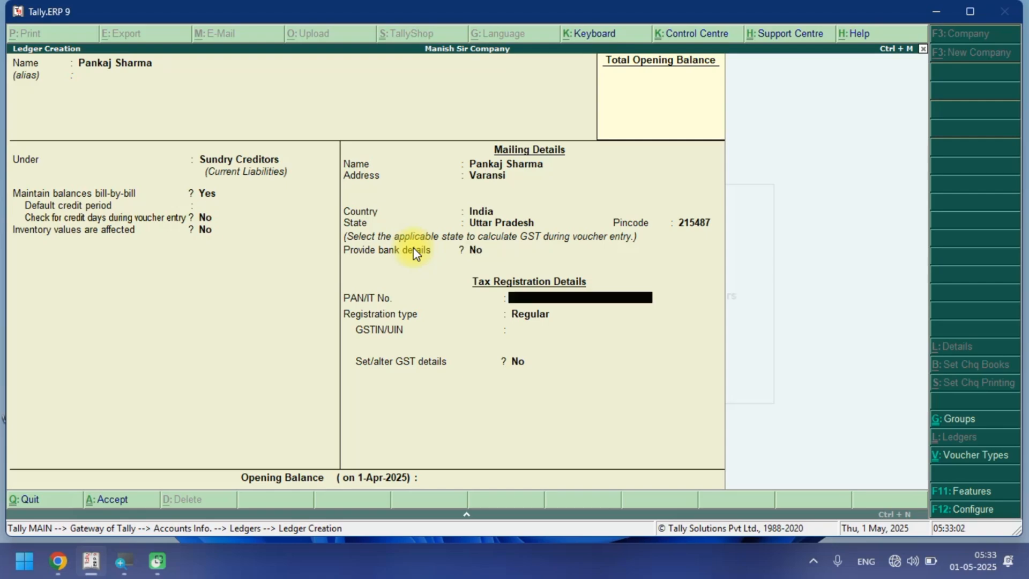
key(Return)
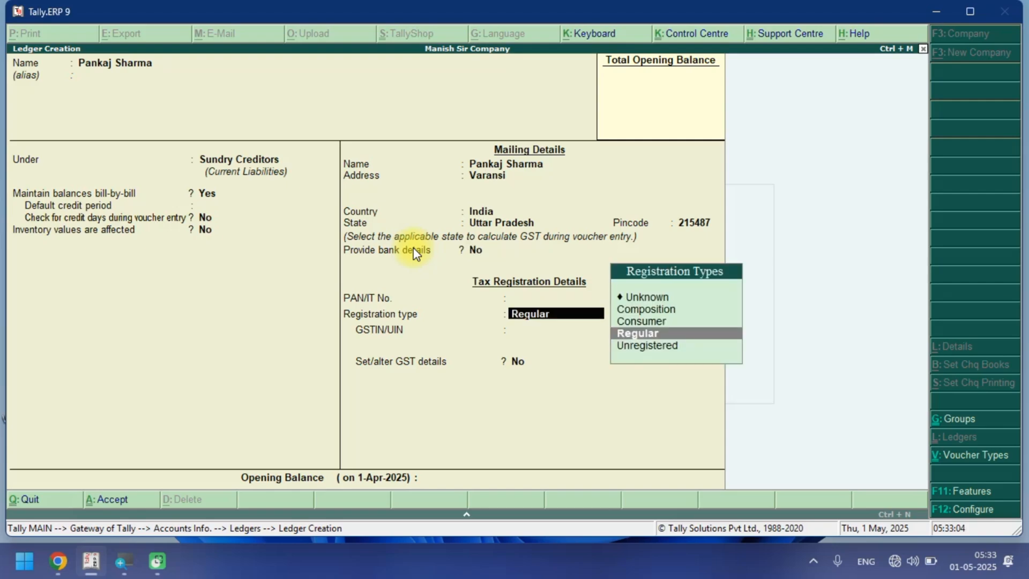
key(Return)
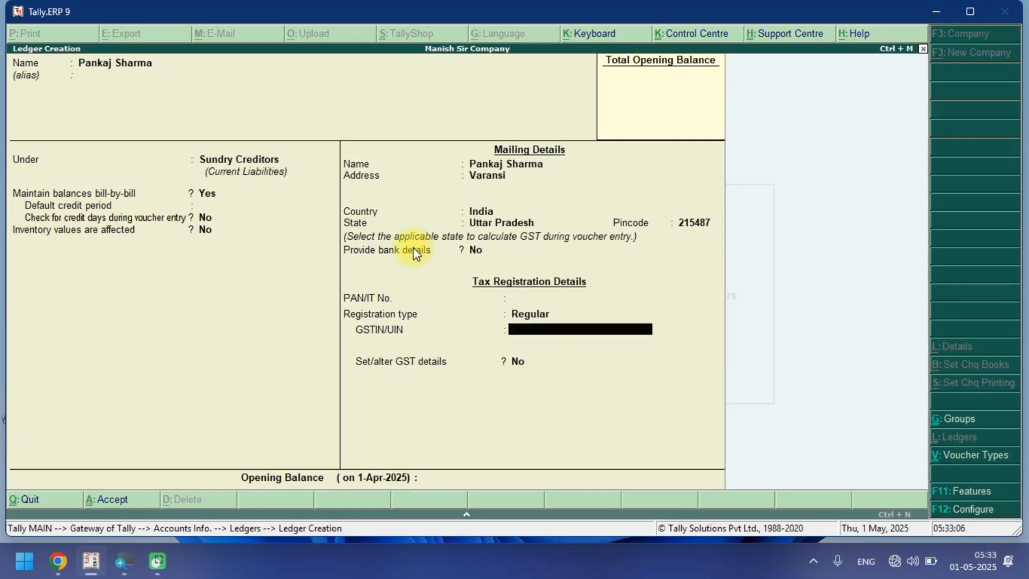
text(09ASDFG12345)
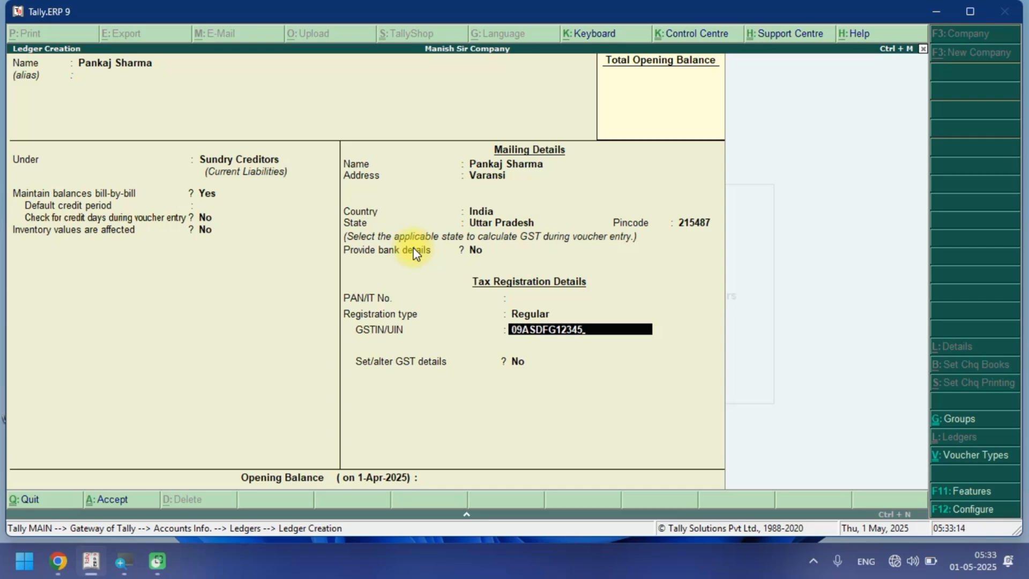
key(BackSpace)
text(A1ZX)
key(Return)
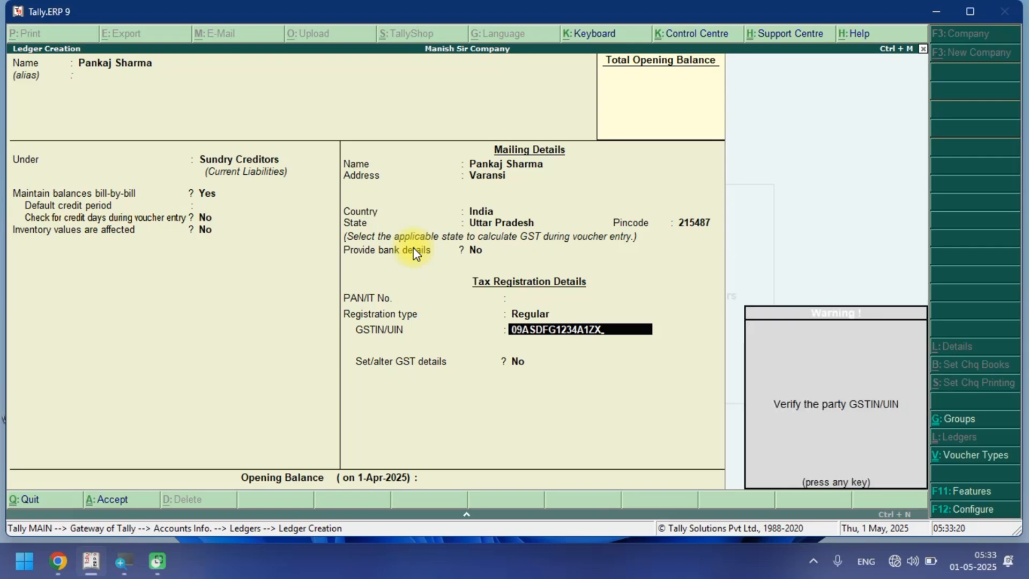
key(Return)
key(Return)
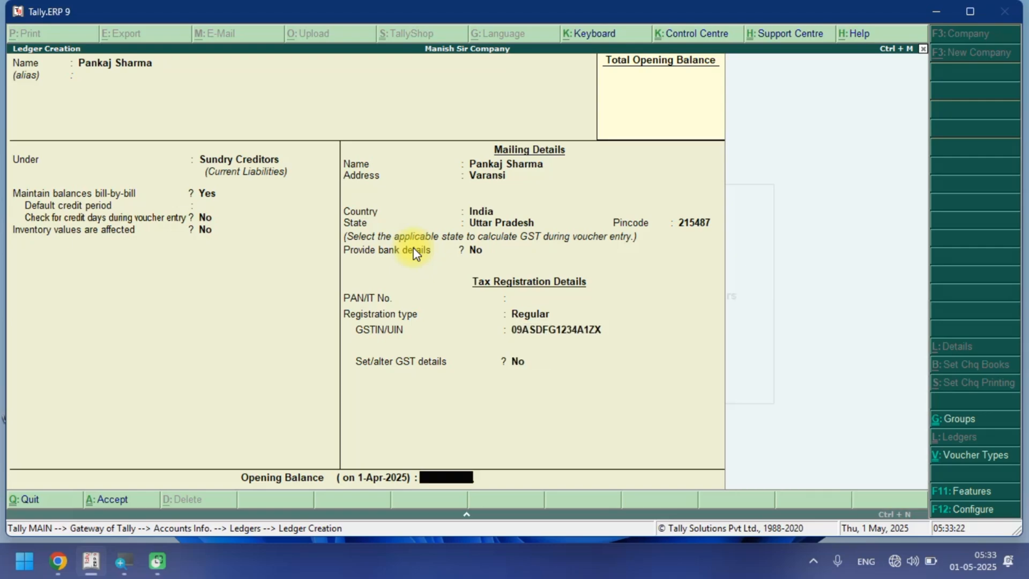
key(Return)
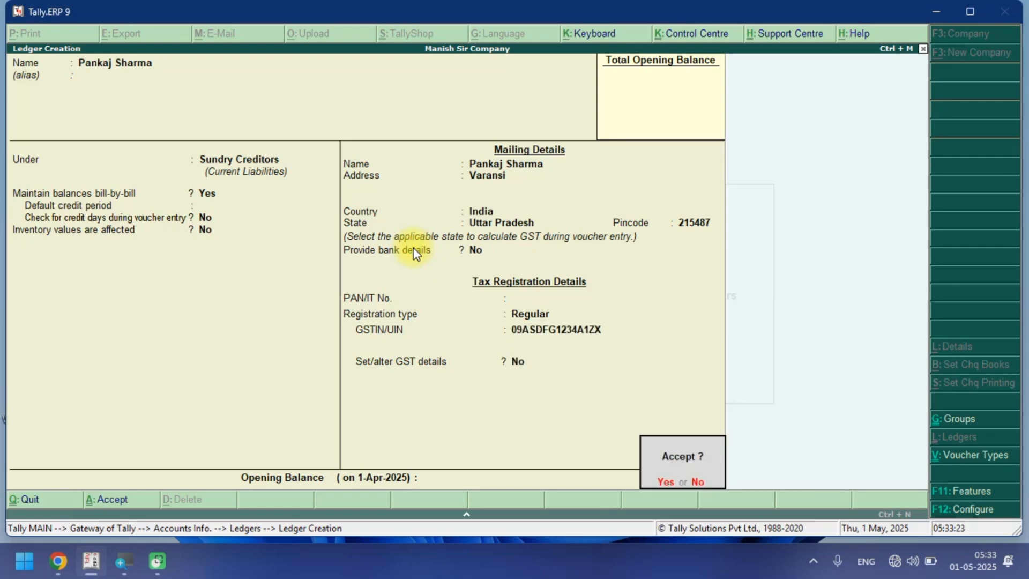
key(Return)
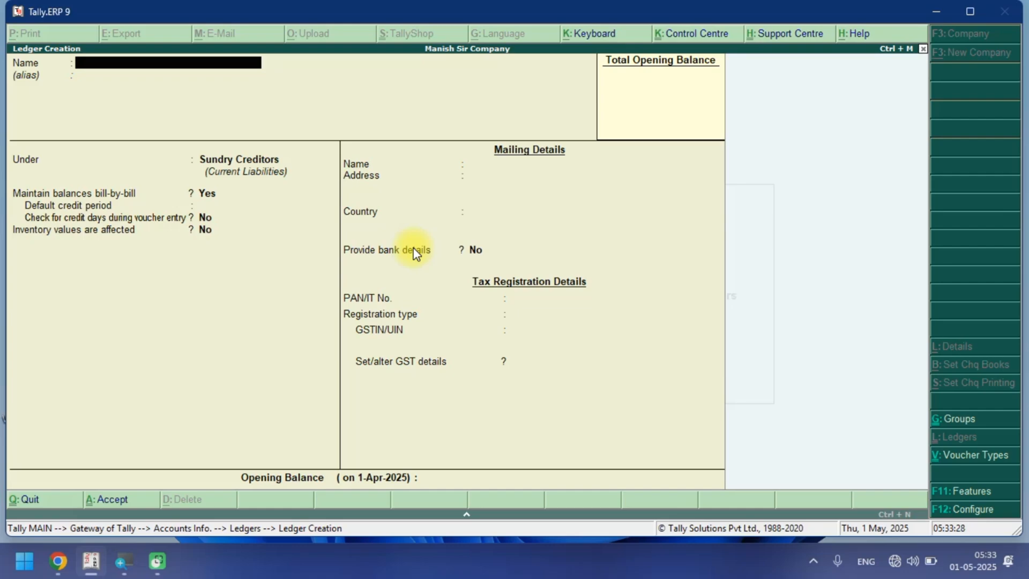
Create a customer ledger with the customer's name under Sundry Debtors.
text(Uma)
key(Return)
key(Return)
text(Su)
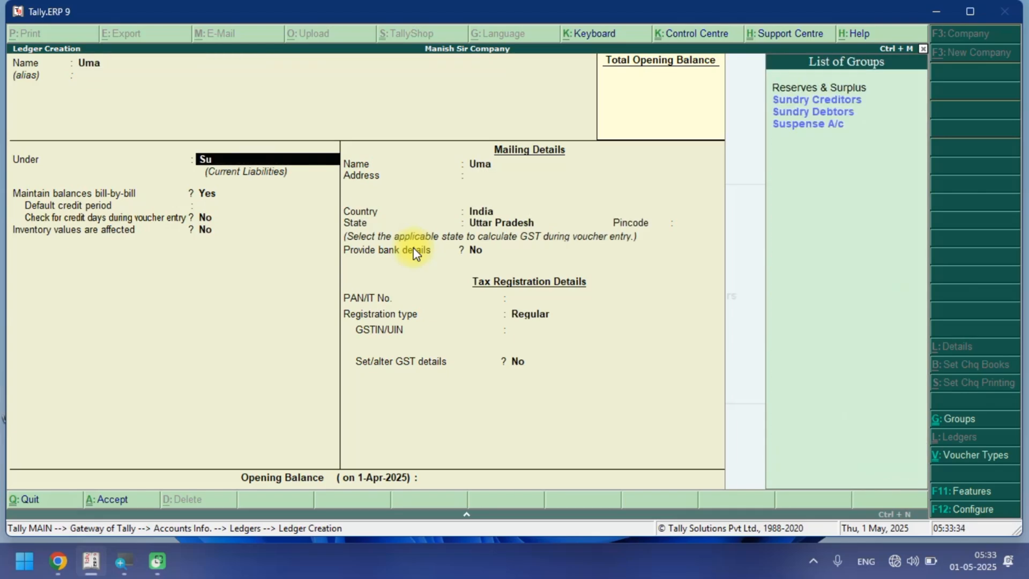
key(Down)
key(Down)
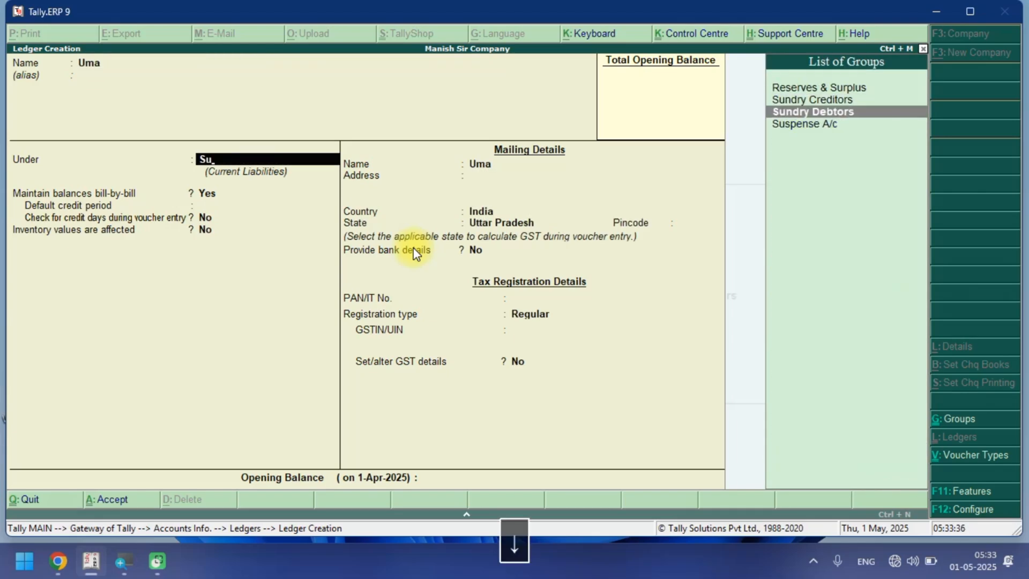
key(Return)
Enter the customer's address and pincode.
key(Return)
key(Return)
key(Return)
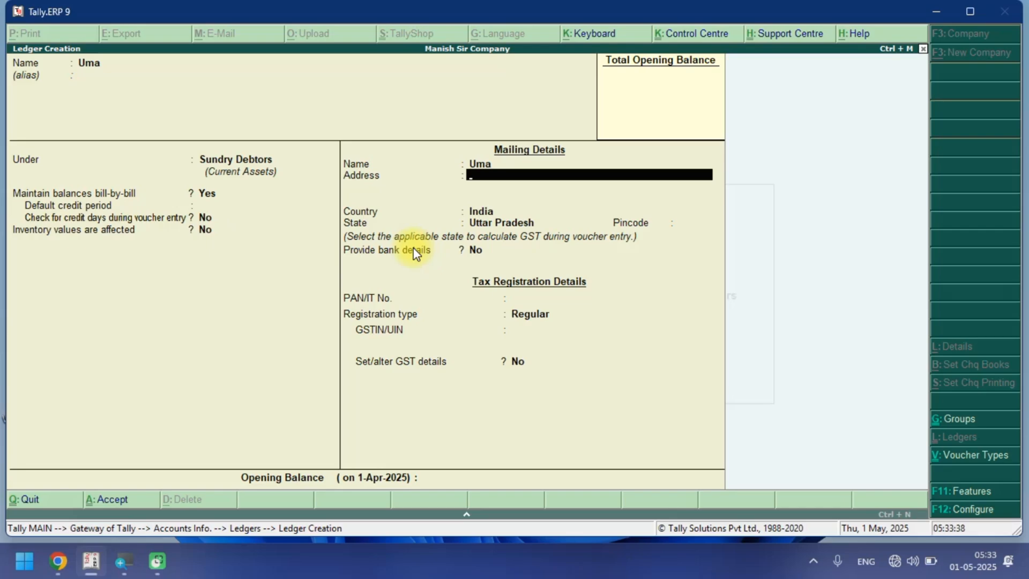
text(Kahinaur)
key(Return)
key(Return)
key(Return)
key(Return)
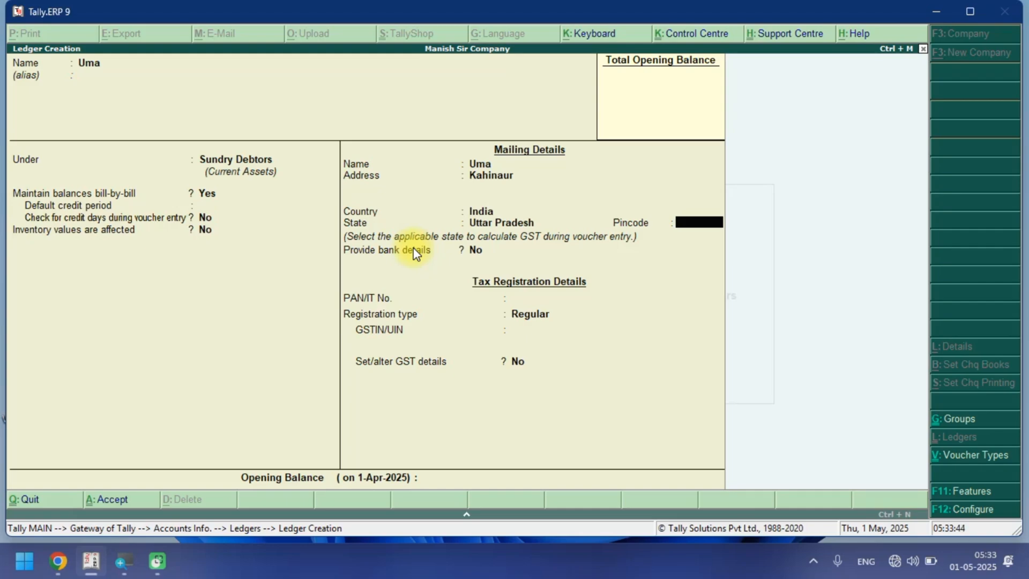
text(275101)
key(Return)
key(Return)
key(Return)
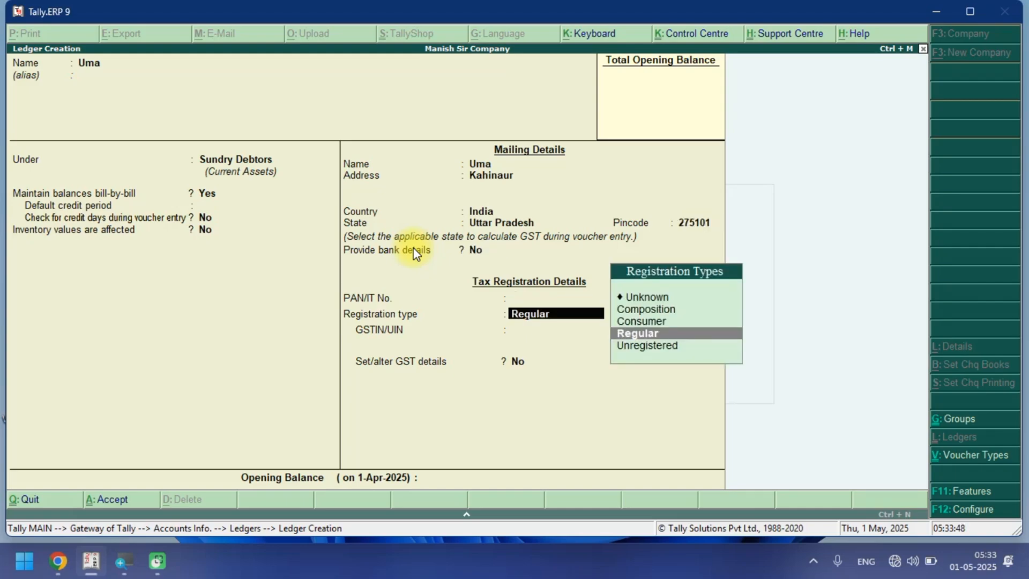
Set the customer's registration type to Consumer and save the ledger.
key(Up)
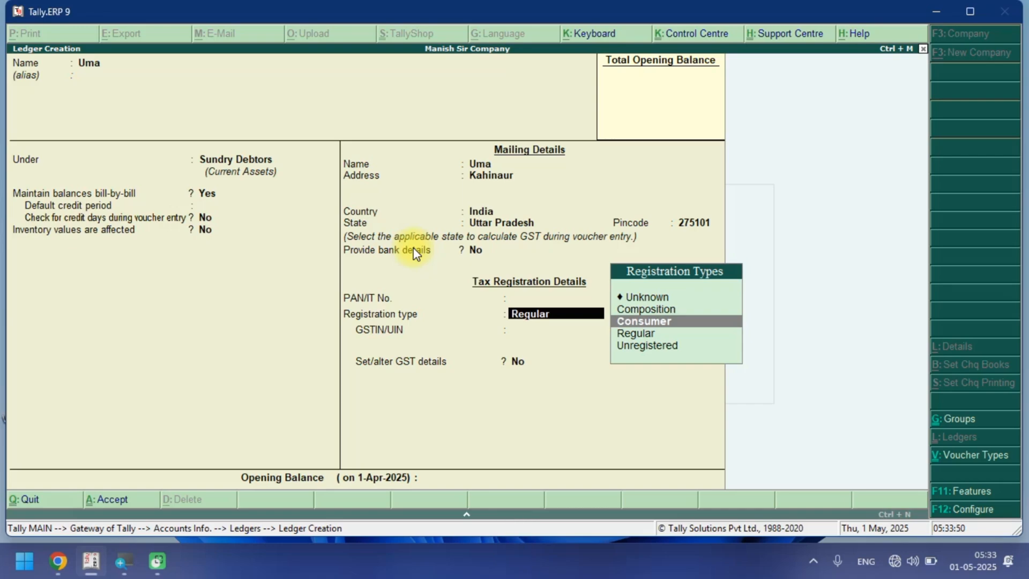
key(Return)
key(Return)
key(Return)
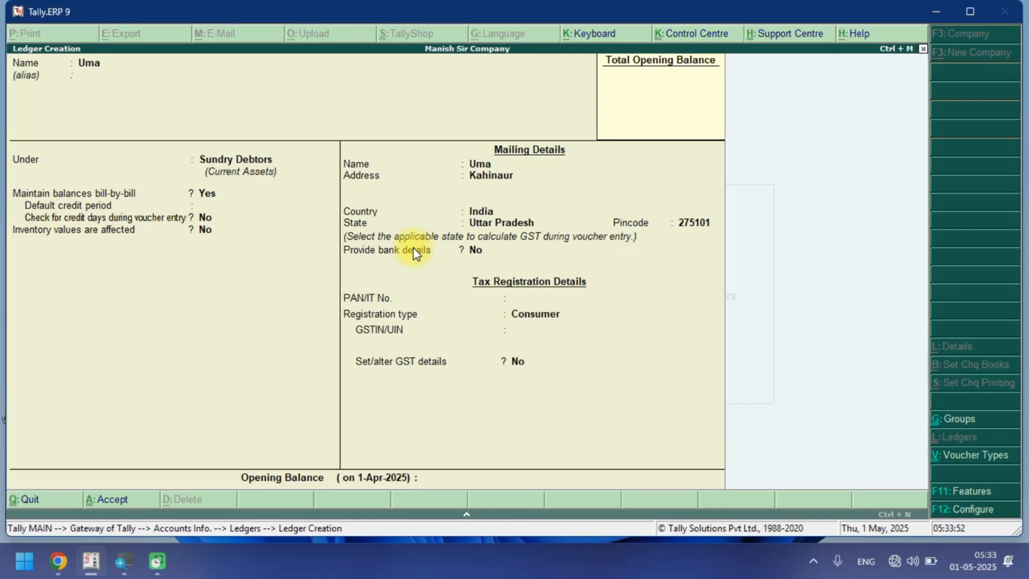
key(Return)
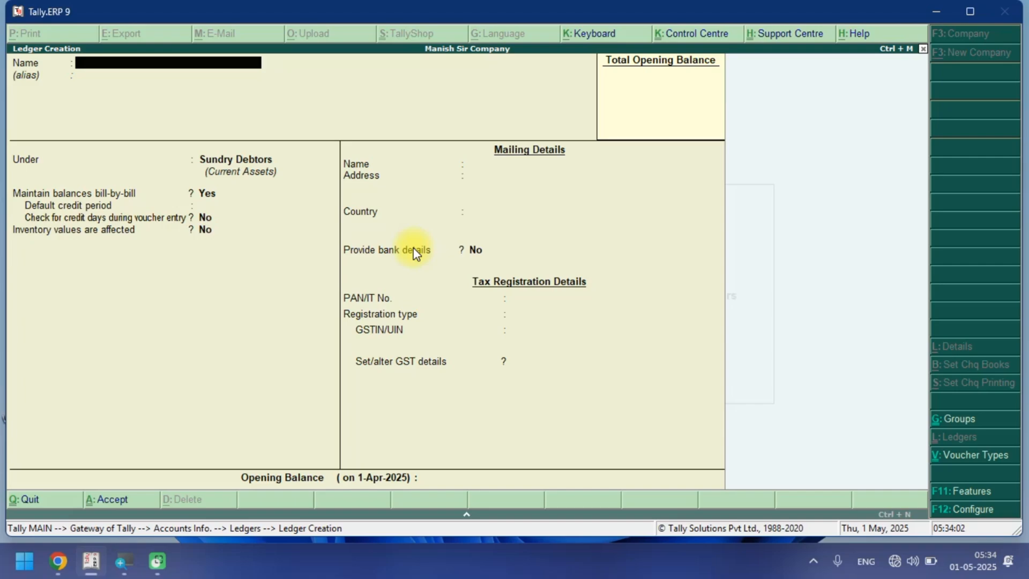
text(CGST@)
key(ctrl+alt+c)
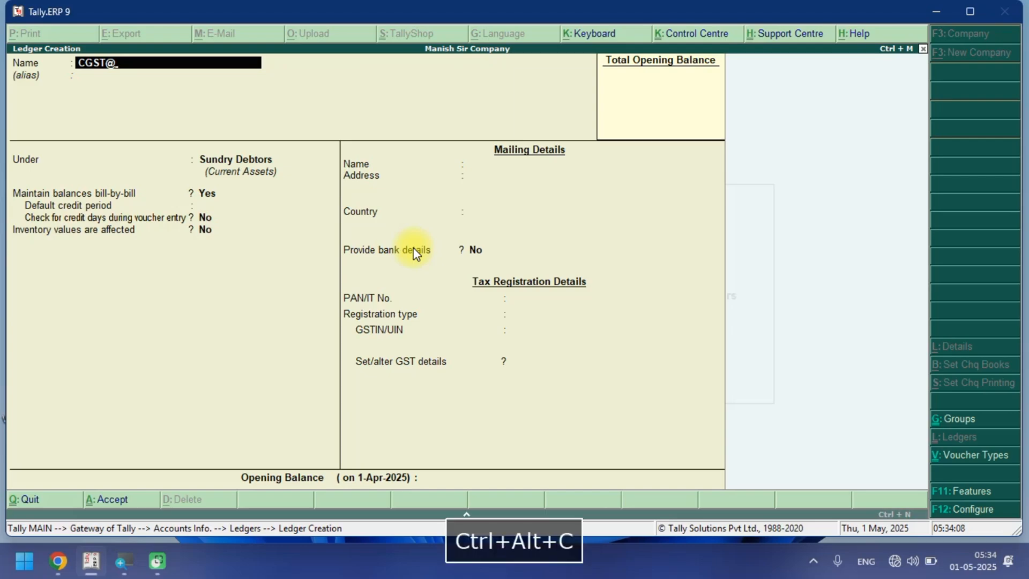
text(2.5%)
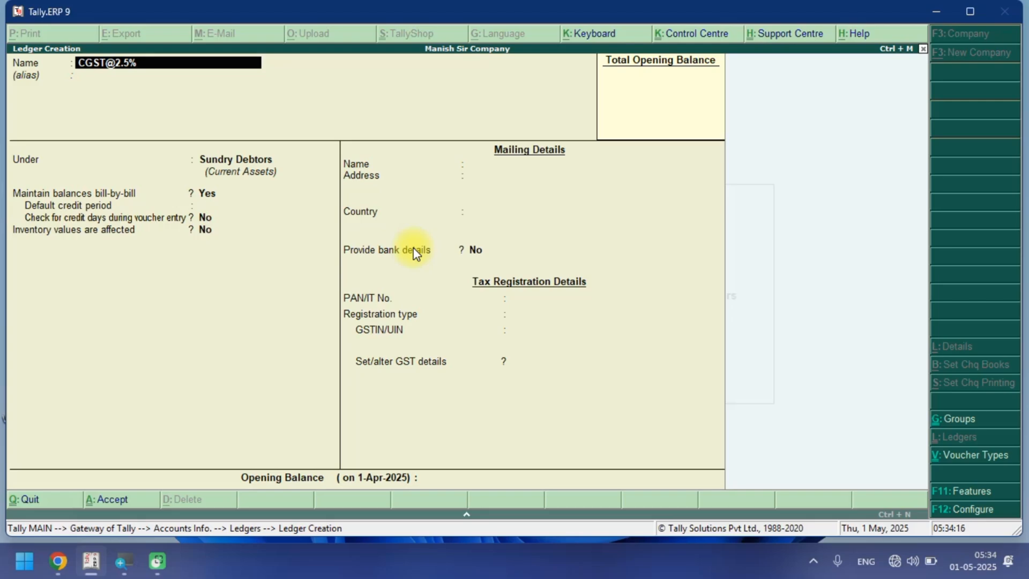
key(Return)
key(Return)
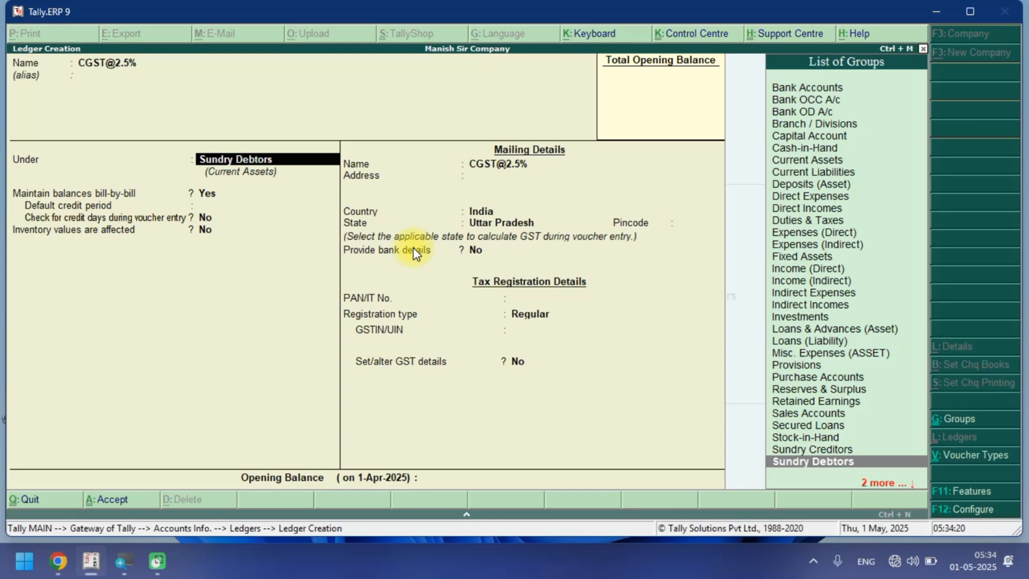
text(du)
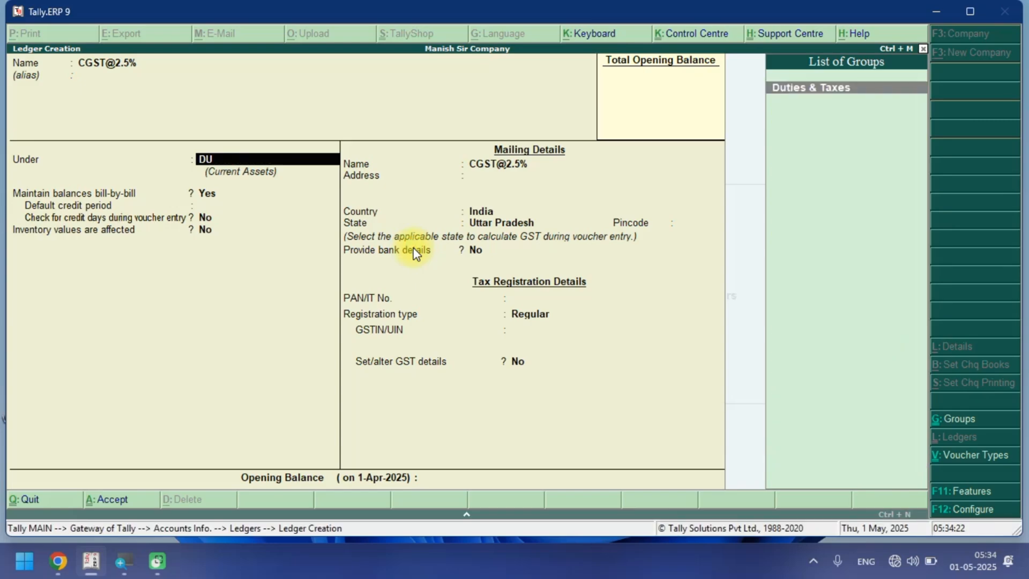
key(Return)
key(Up)
key(Return)
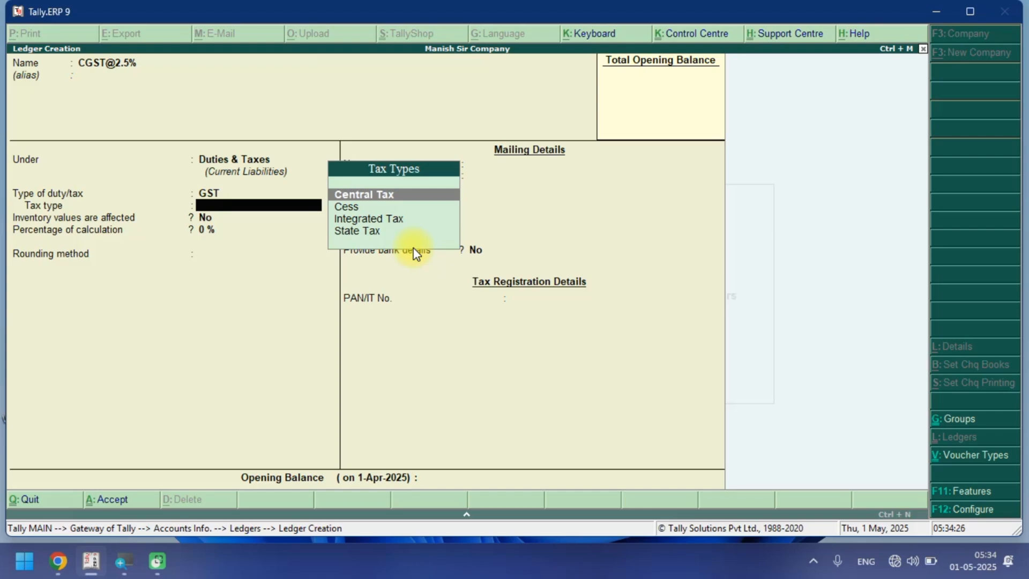
key(Return)
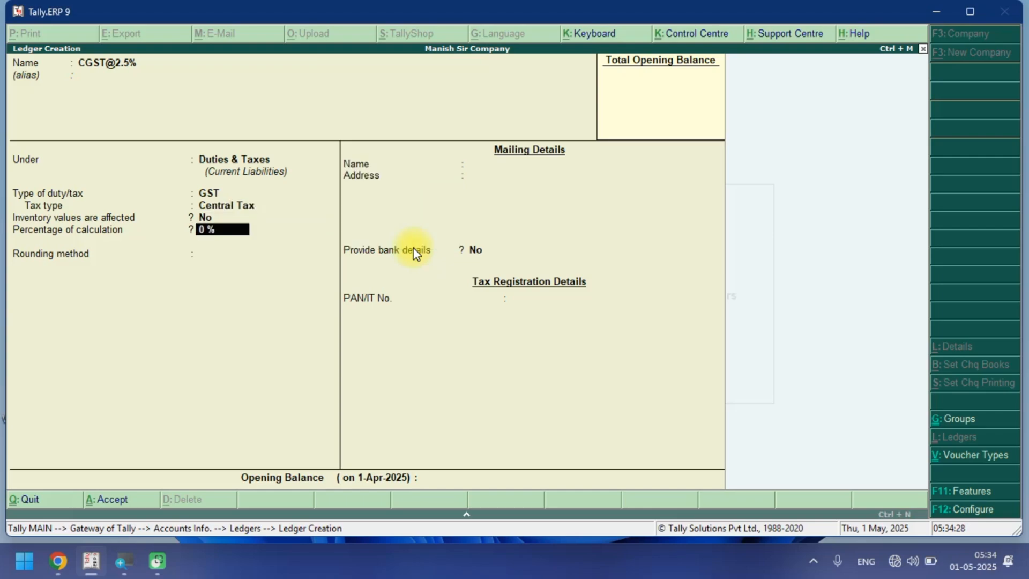
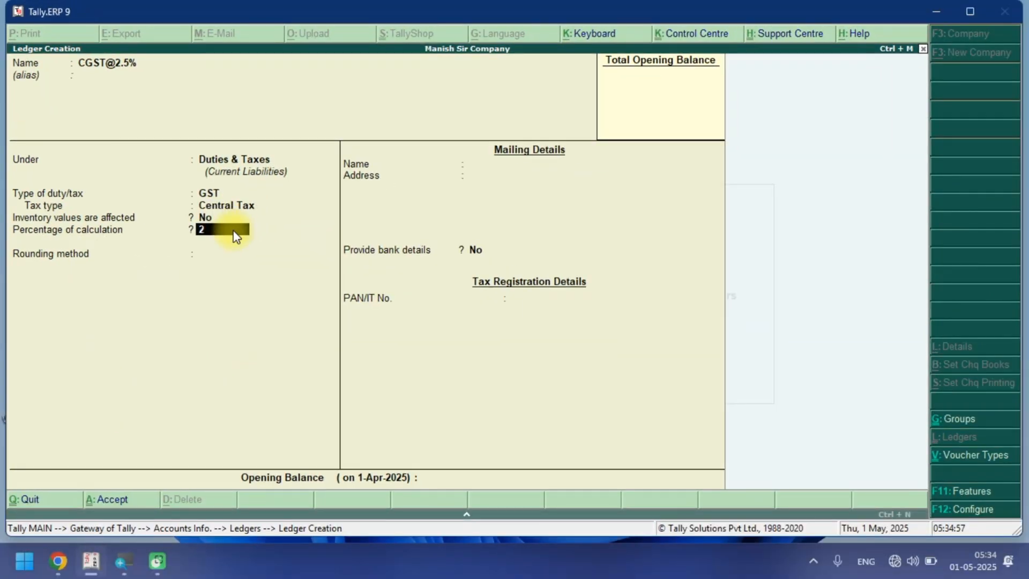
text(.5)
key(Return)
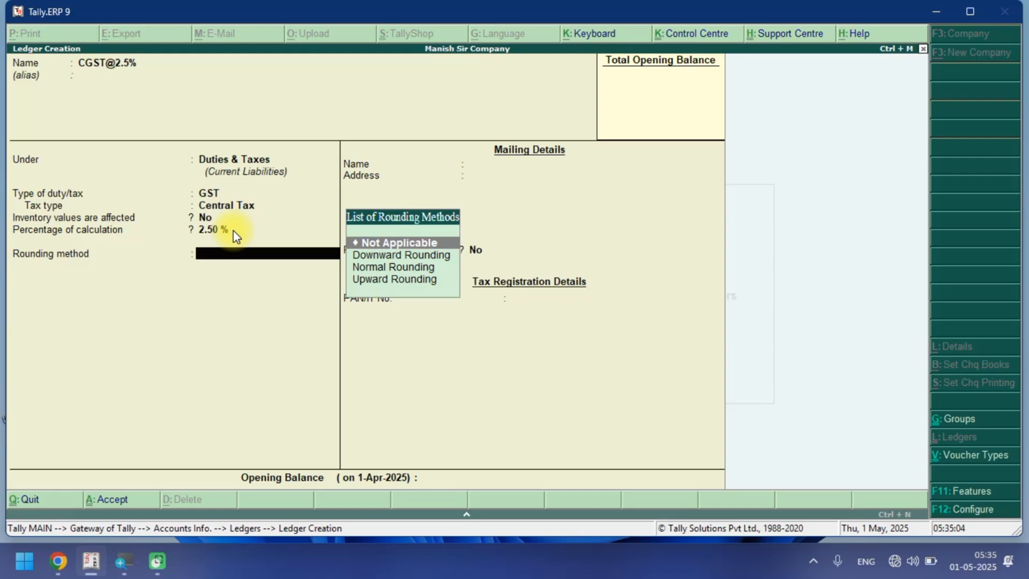
key(Return)
key(Return)
key(Return)
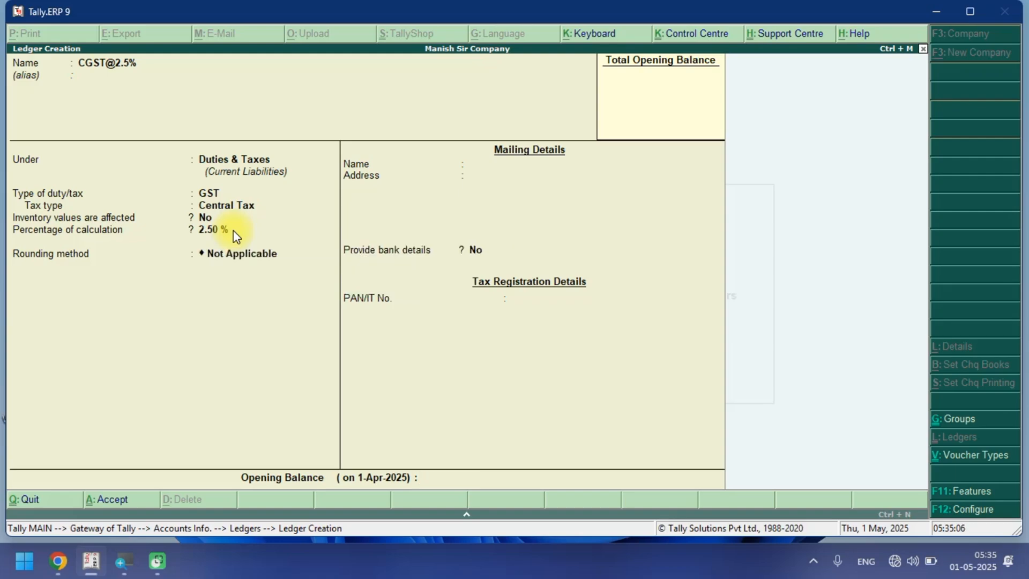
click(232, 229)
key(Return)
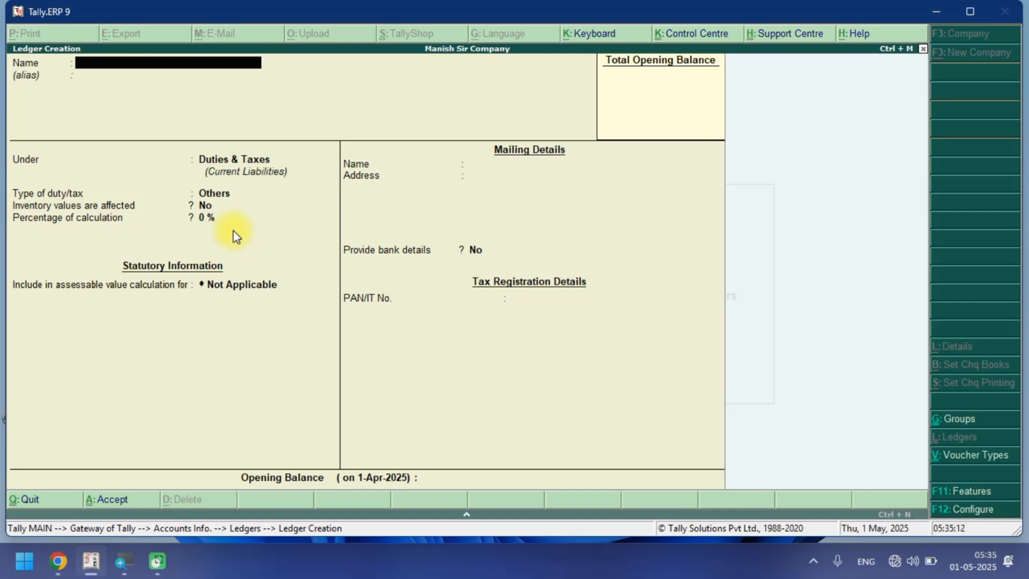
Start a ledger named CGST@06% under Duties & Taxes with GST duty and Central Tax as tax type.
key(ctrl+alt+v)
text(06%)
key(Return)
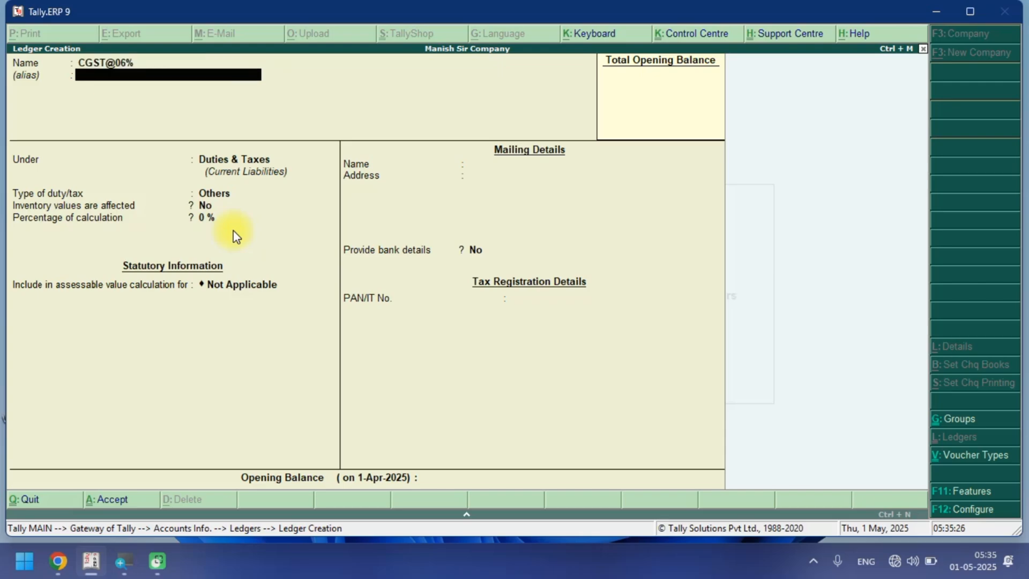
key(Return)
key(Return)
key(Up)
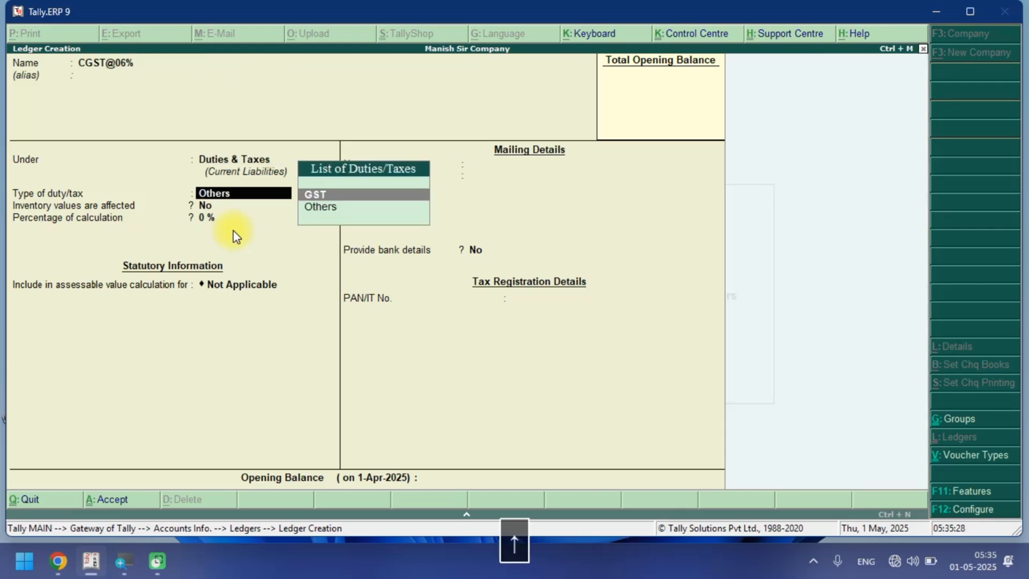
key(Return)
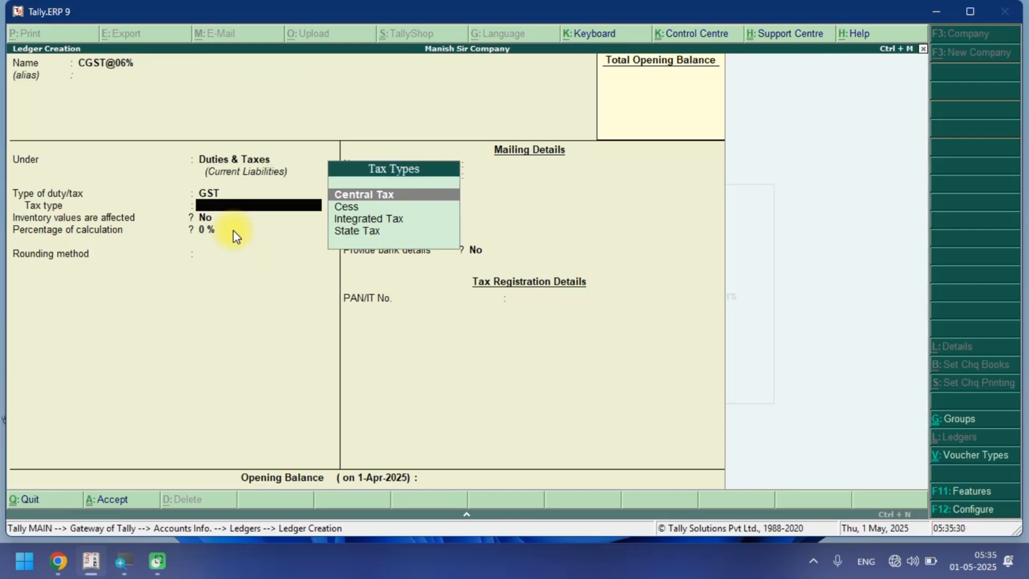
key(Down)
key(Up)
Set the percentage of calculation to 6% with rounding Not Applicable and save the ledger.
key(Return)
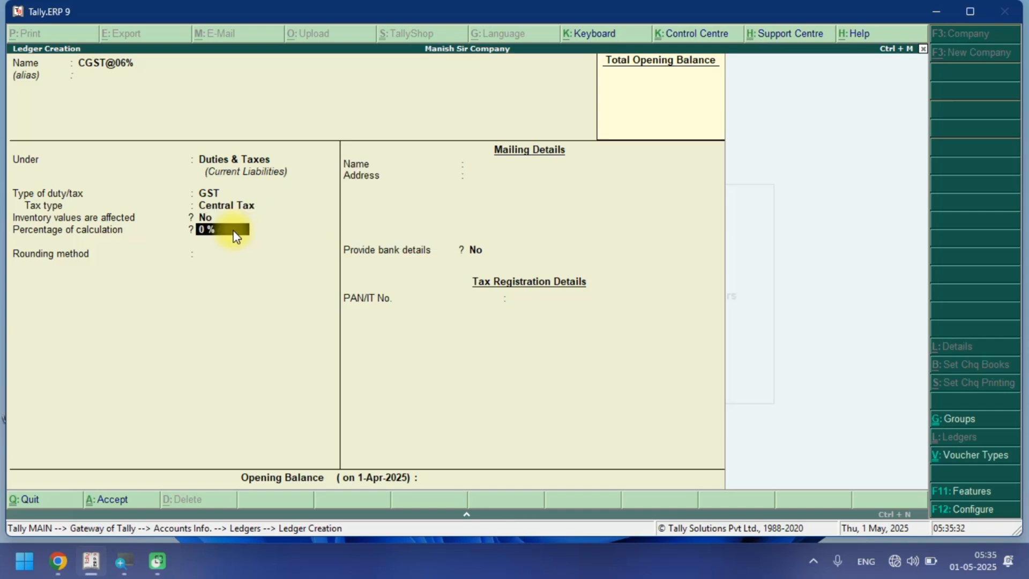
text(6)
key(Return)
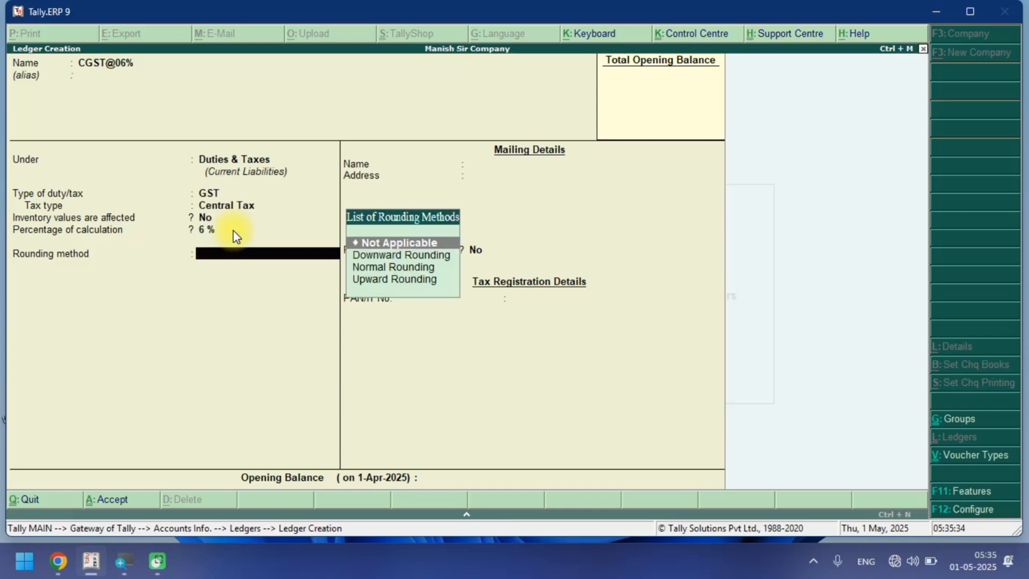
key(Return)
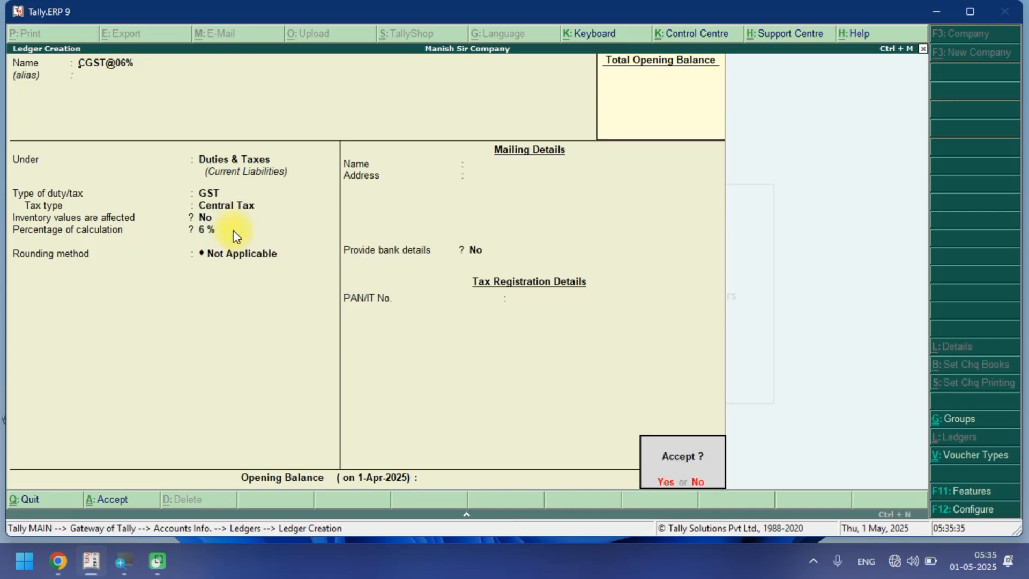
key(Return)
Start a ledger named CGST@09% under Duties & Taxes with GST duty and Central Tax as tax type.
key(ctrl+alt+v)
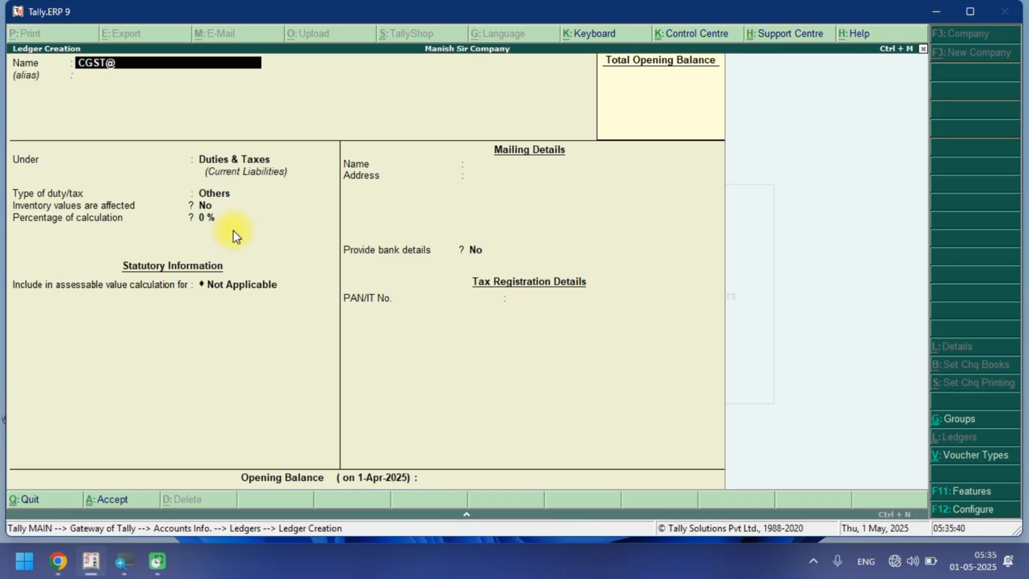
text(09%)
key(Return)
key(Return)
key(Return)
key(Return)
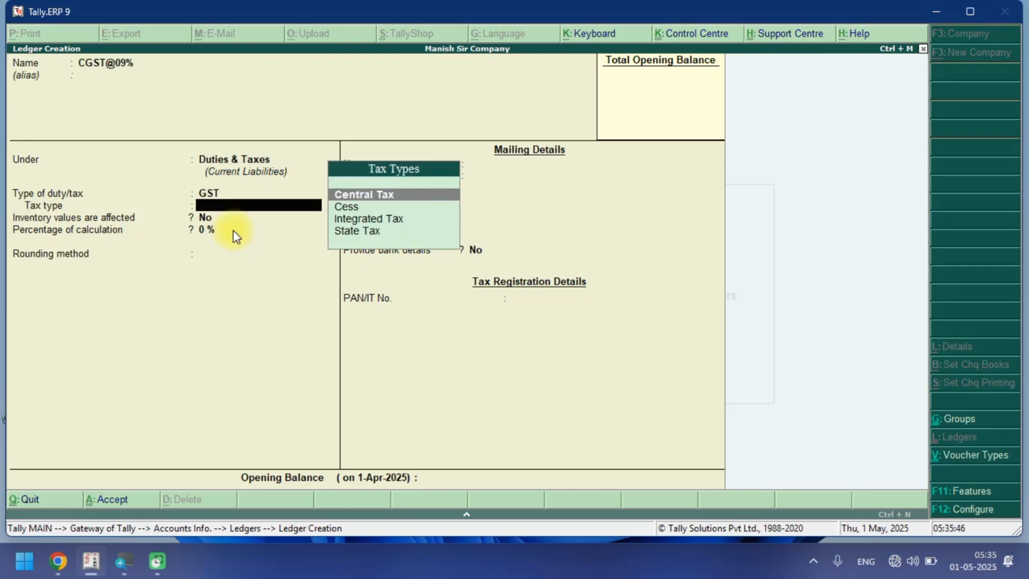
Set the percentage of calculation to 9% with rounding Not Applicable and save the ledger.
key(Return)
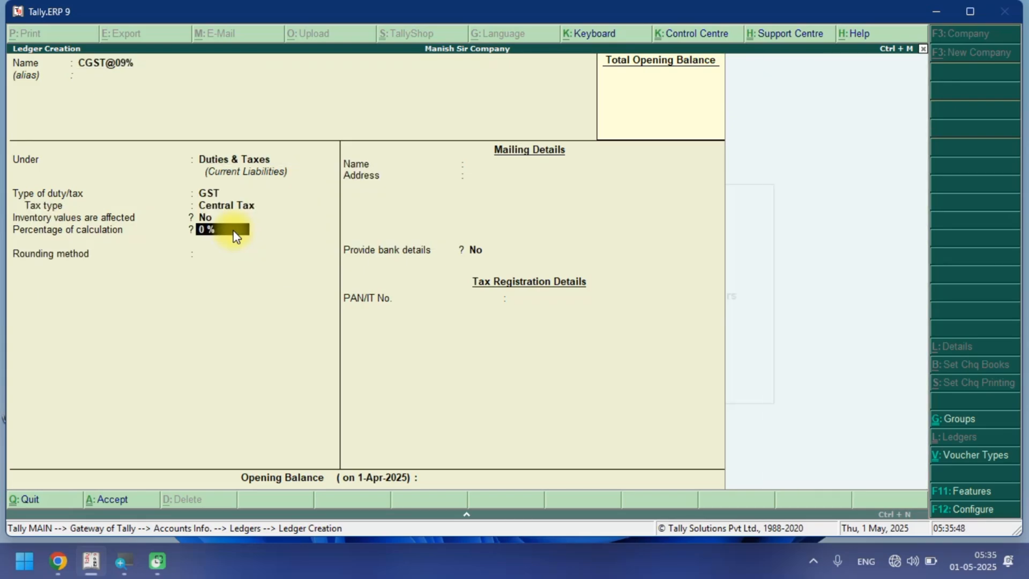
text(9)
key(Return)
key(Return)
key(Return)
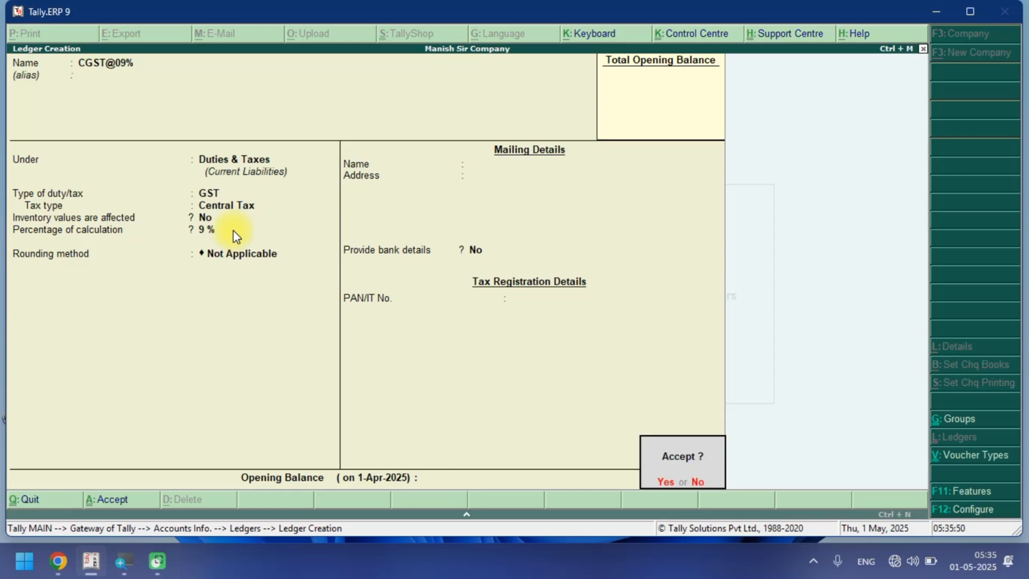
Start a ledger named CGST@14% under Duties & Taxes with GST duty and Central Tax as tax type.
key(Return)
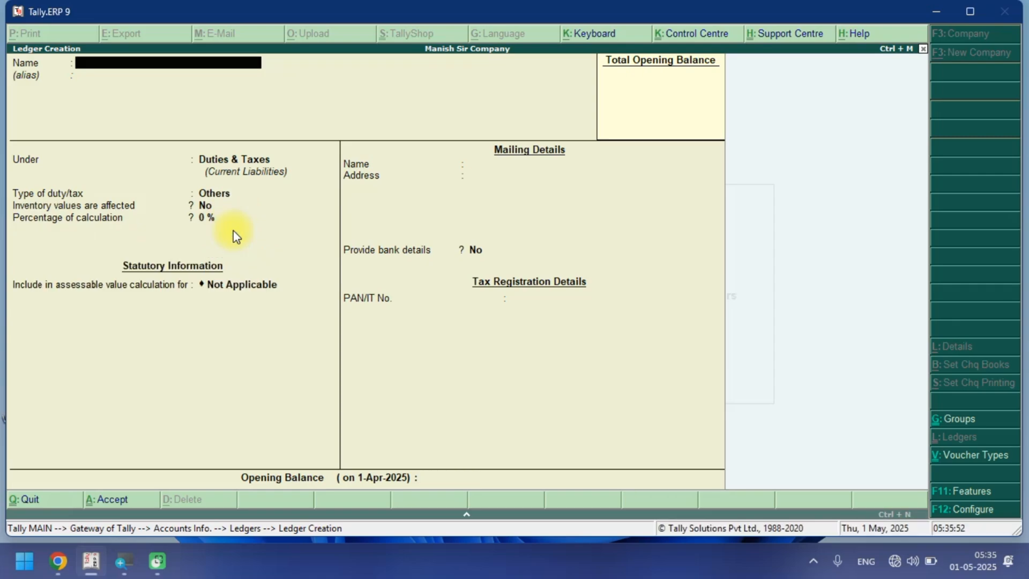
key(ctrl+alt+v)
text(14%)
key(Return)
key(Return)
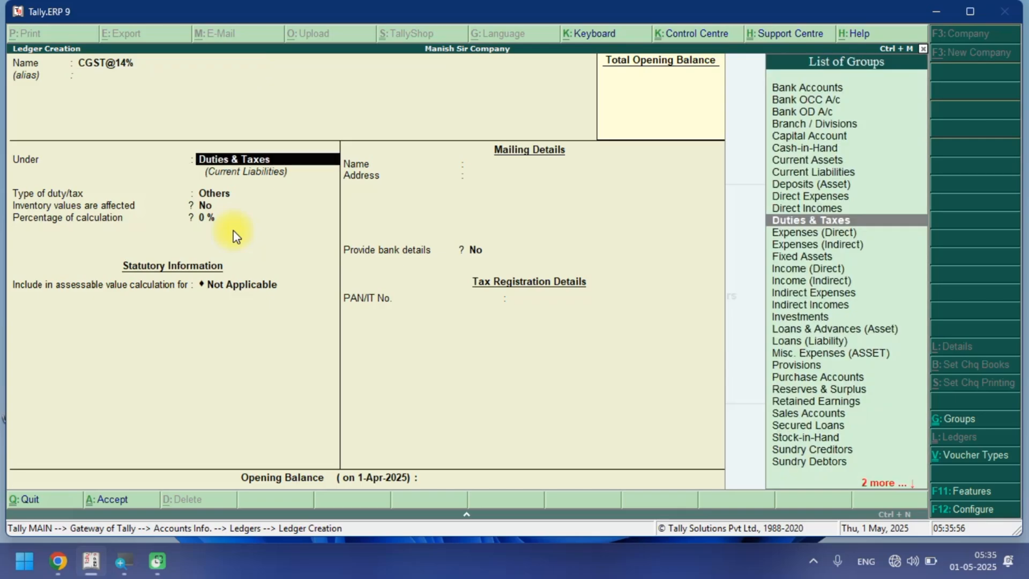
key(Return)
key(Up)
key(Return)
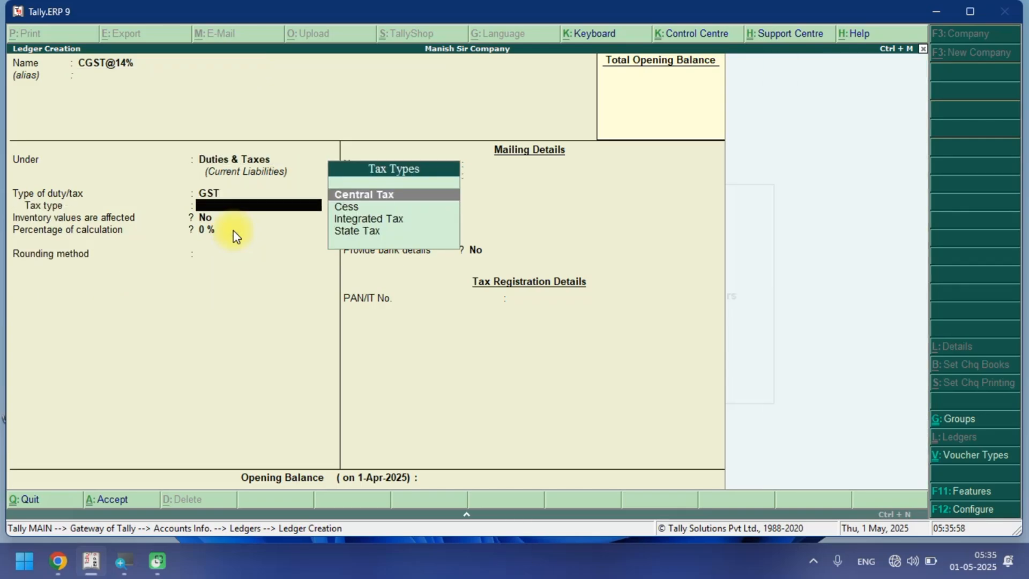
Set the percentage of calculation to 14% with rounding Not Applicable and save the ledger.
key(Return)
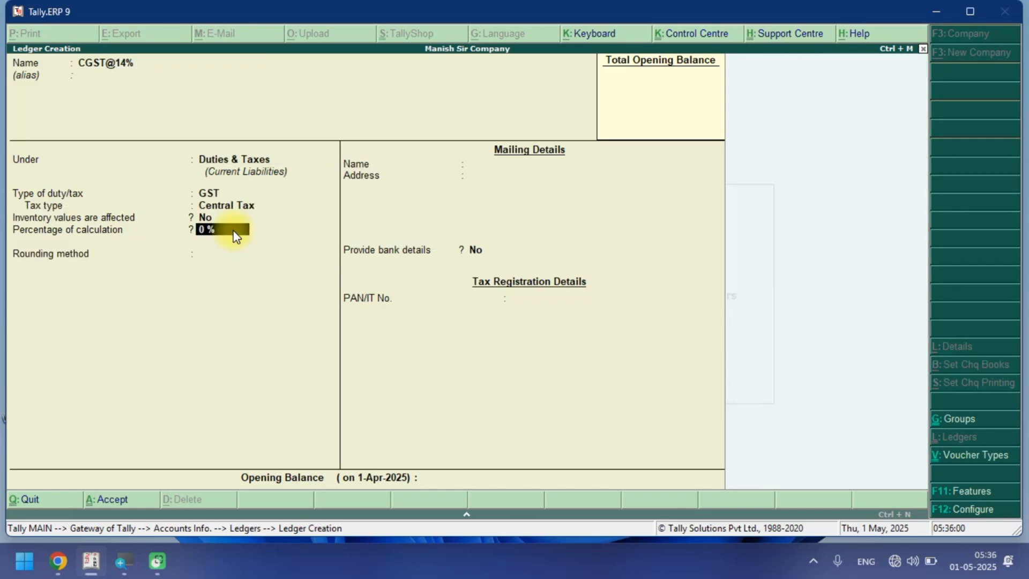
text(14)
key(Return)
key(Return)
key(Return)
key(Return)
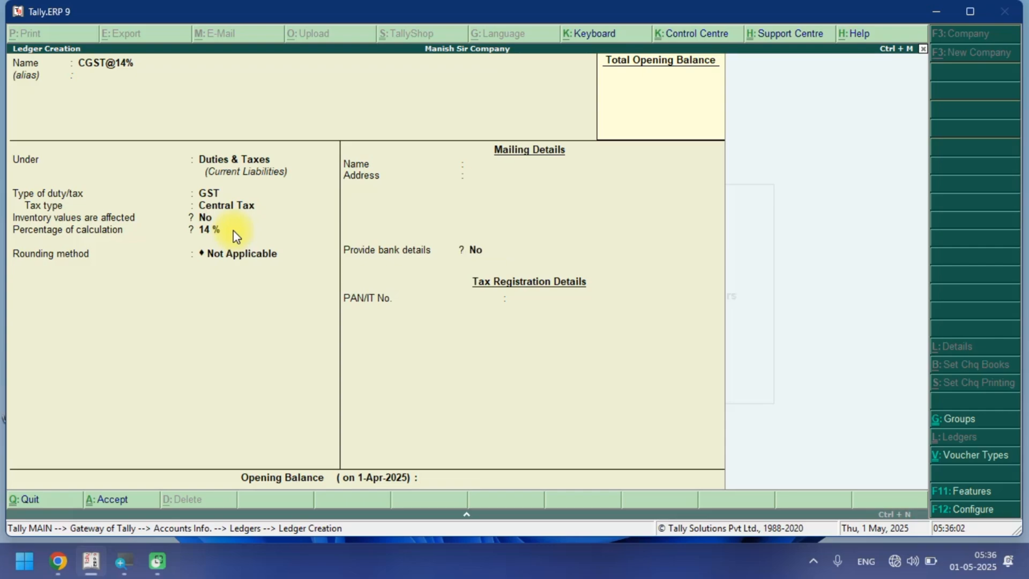
key(Return)
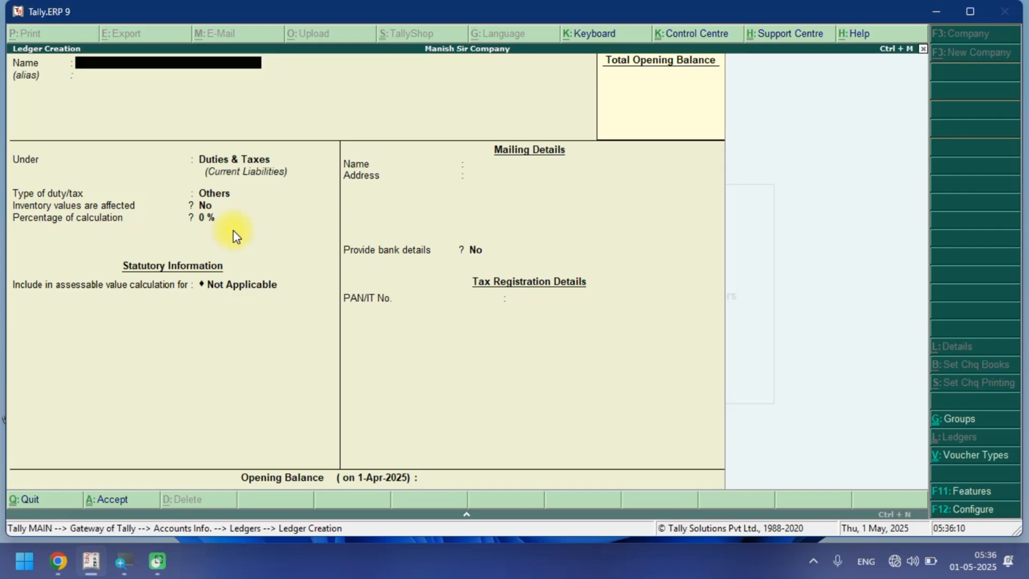
text(SGST@)
key(ctrl+alt+c)
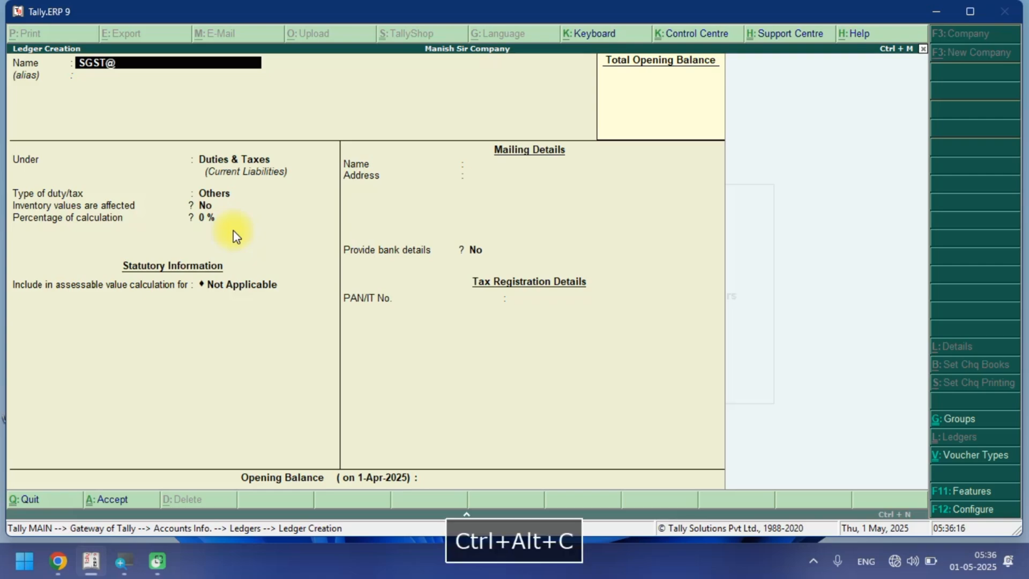
text(2.5%)
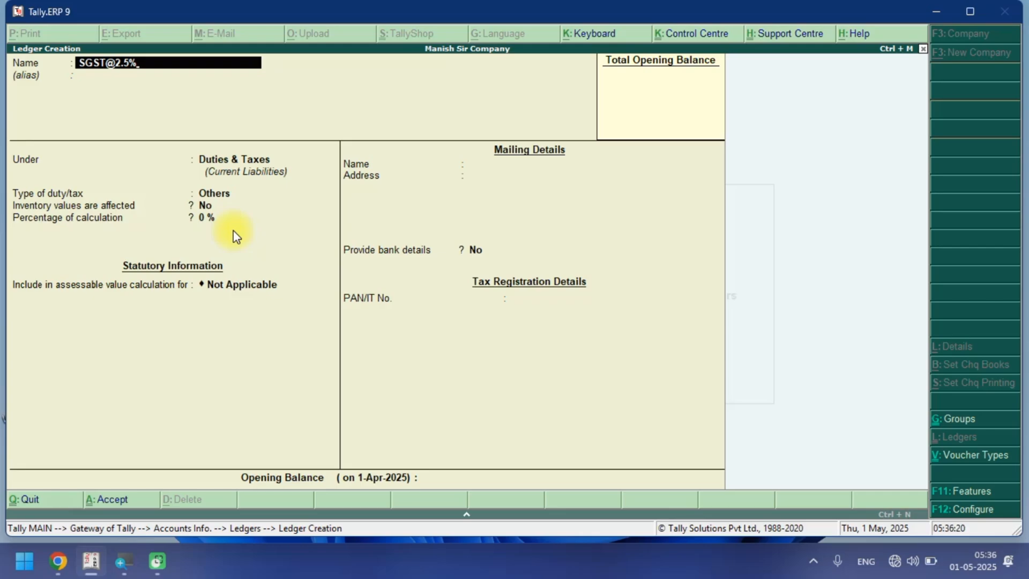
key(Return)
key(Return)
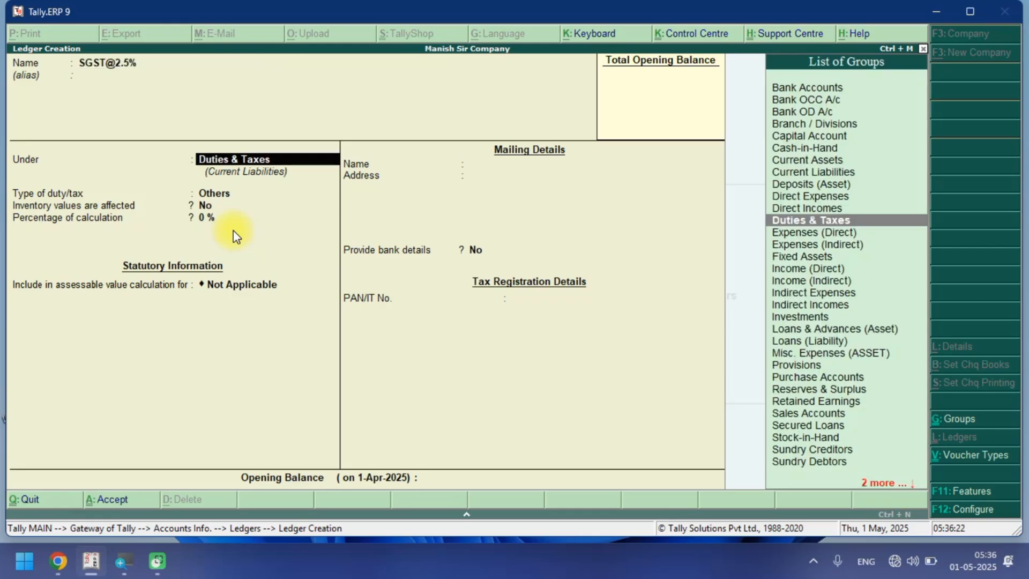
key(Return)
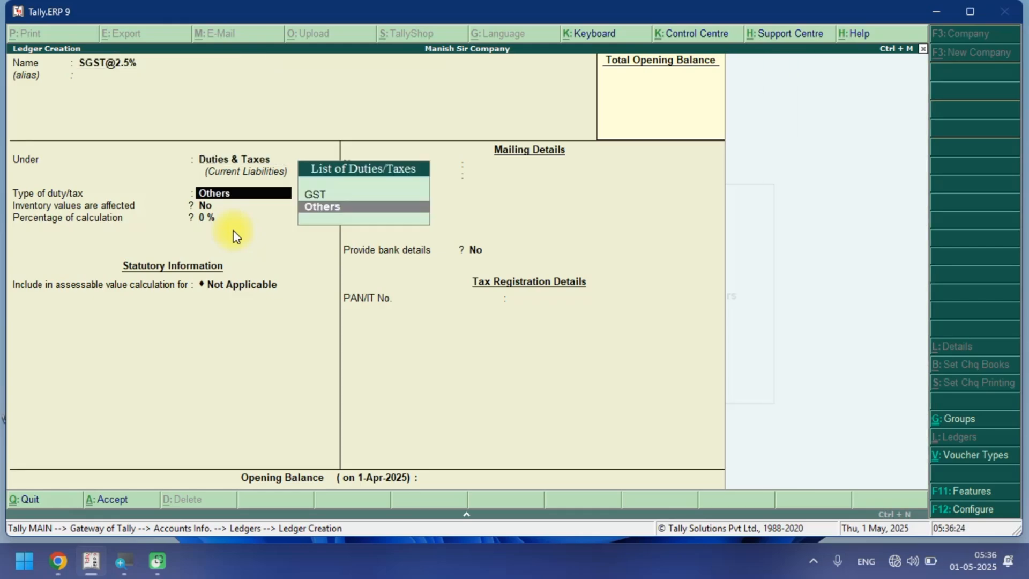
key(Up)
key(Return)
key(Down)
key(Down)
key(Down)
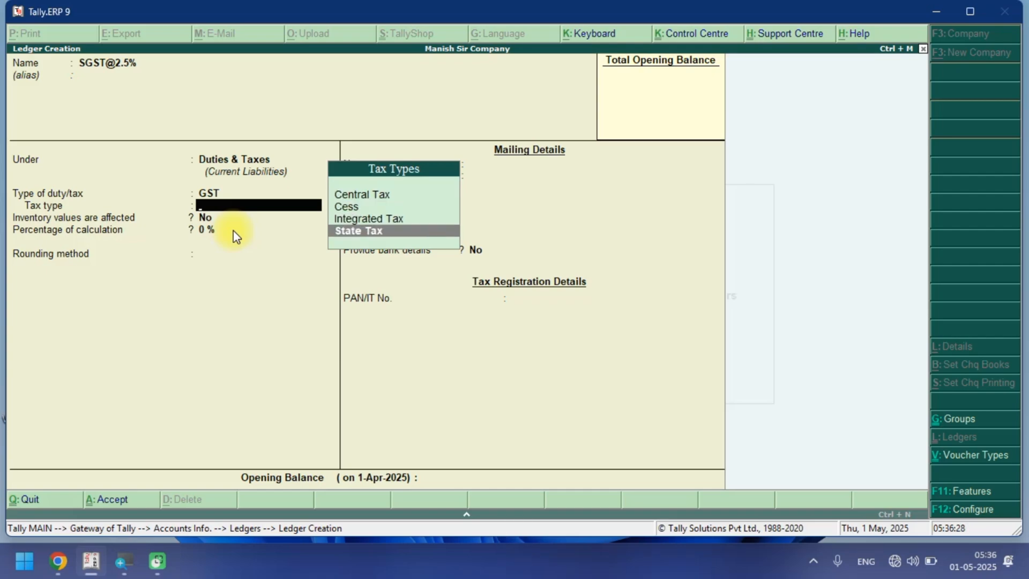
key(Return)
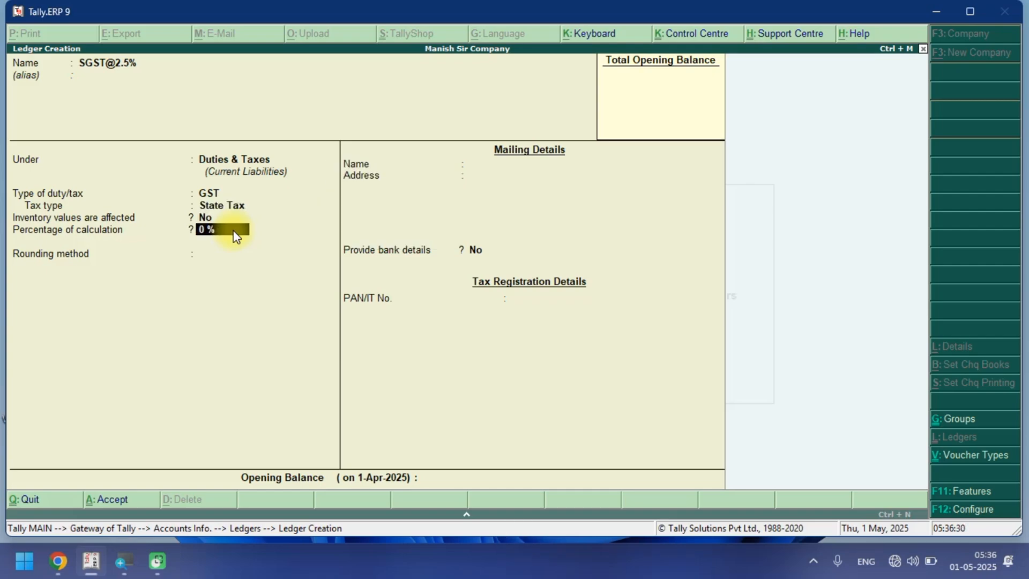
Set the percentage of calculation to 2.5% with rounding Not Applicable and save the ledger.
text(2.5)
key(Return)
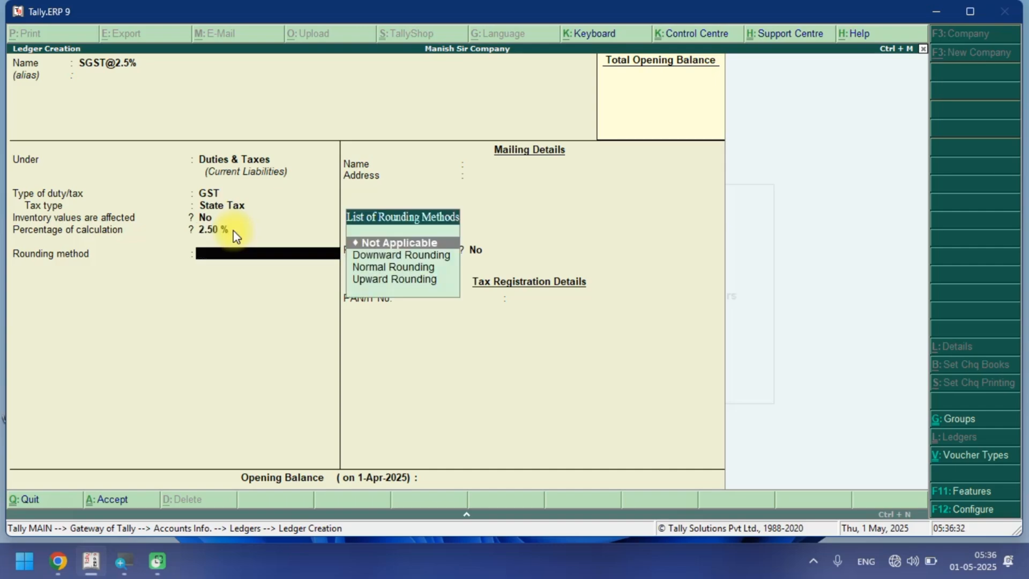
key(Return)
key(Return)
key(Return)
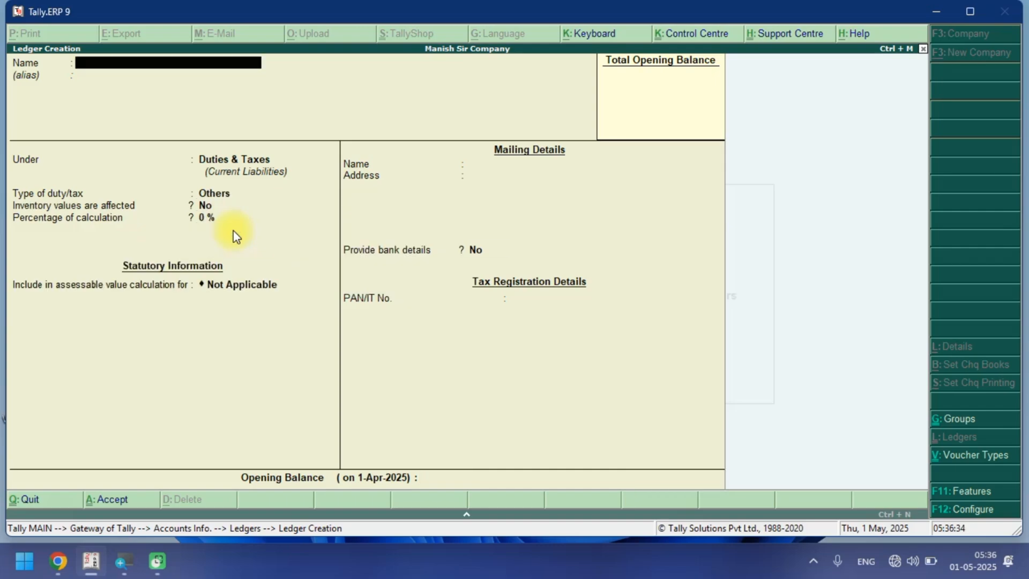
Start a ledger named SGST@06% under Duties & Taxes with GST duty and State Tax as tax type.
key(ctrl+alt+v)
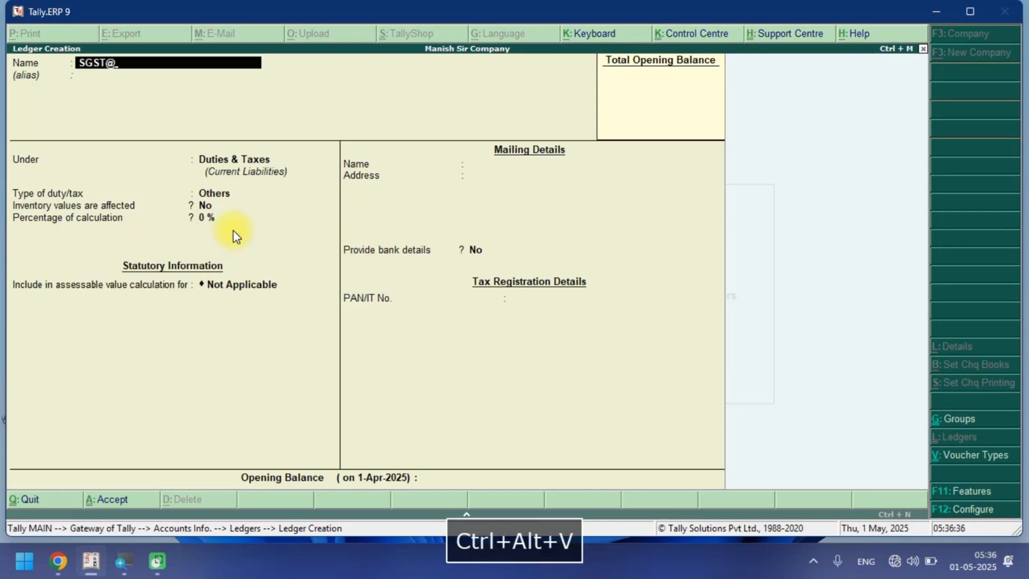
text(0)
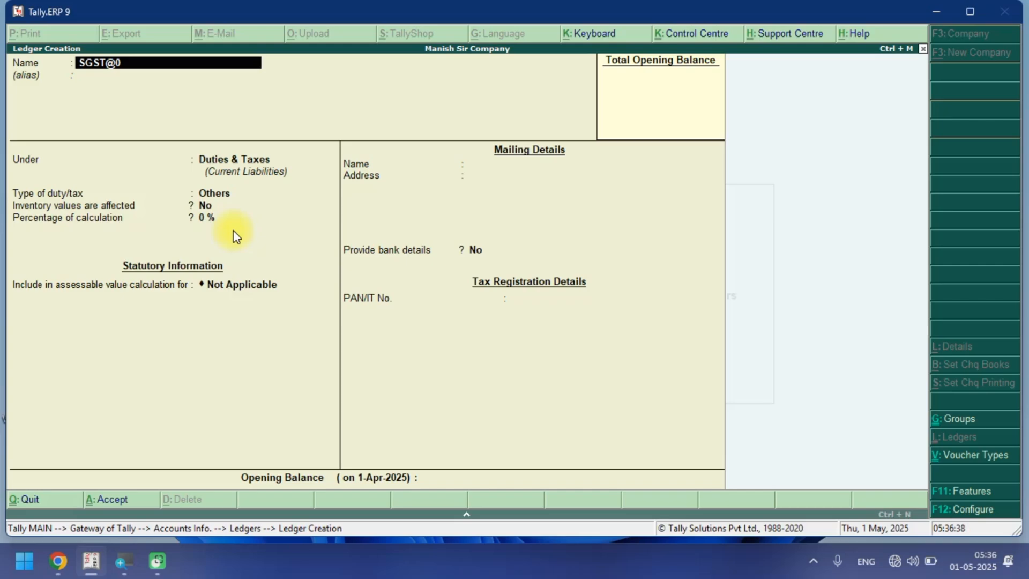
text(6%)
key(Return)
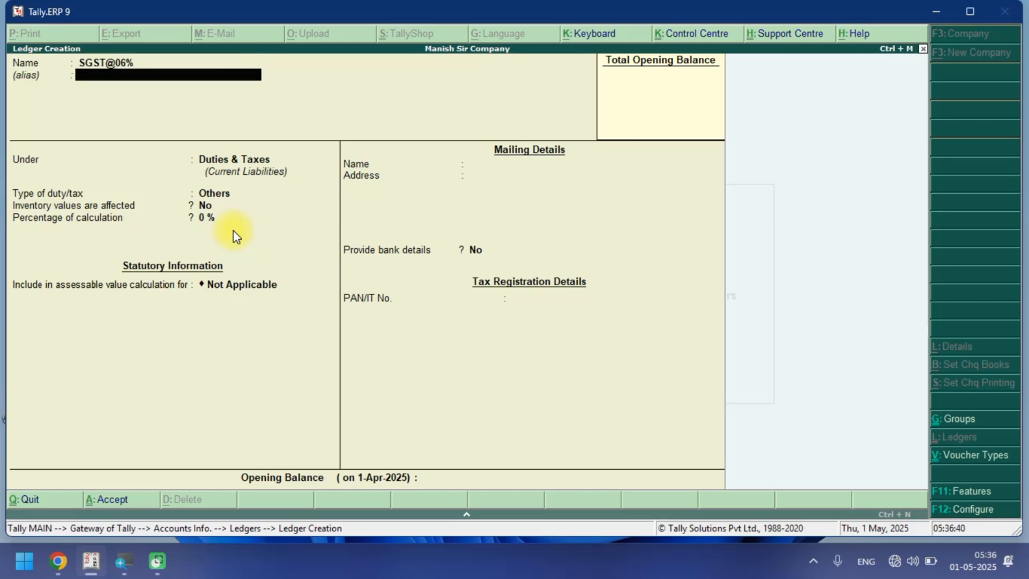
key(Return)
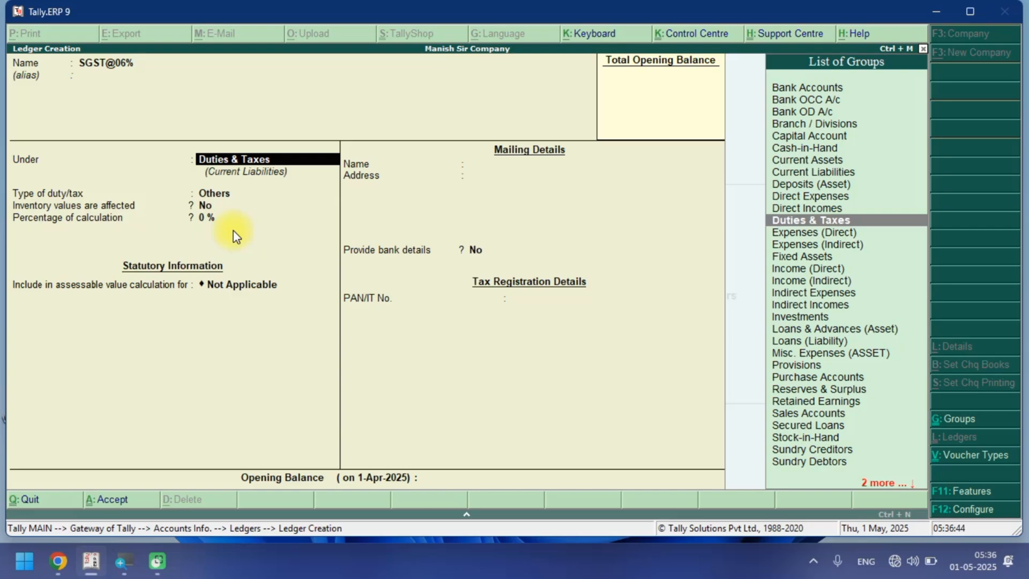
key(Return)
key(Up)
key(Return)
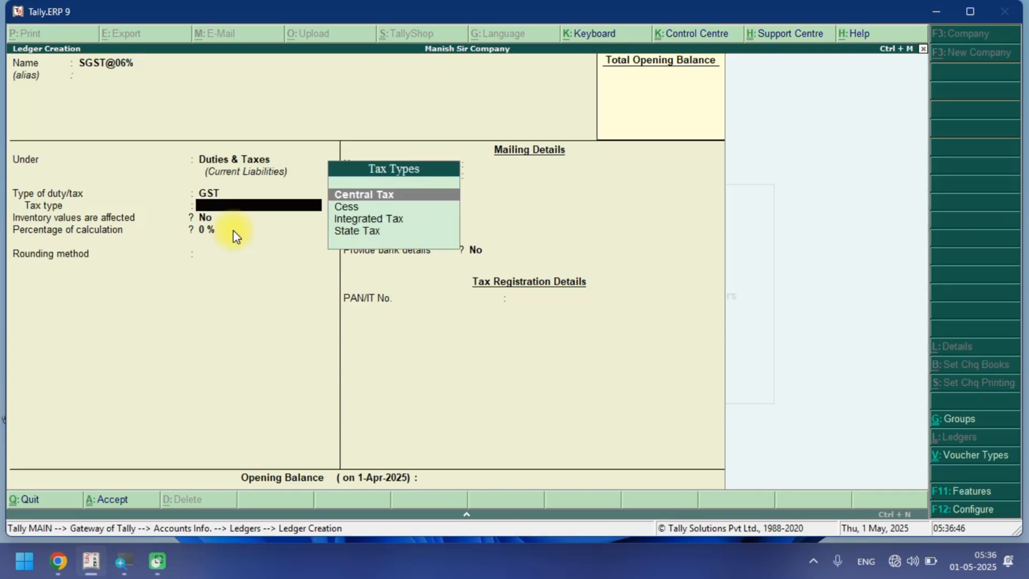
key(Down)
key(Down)
key(Down)
key(Return)
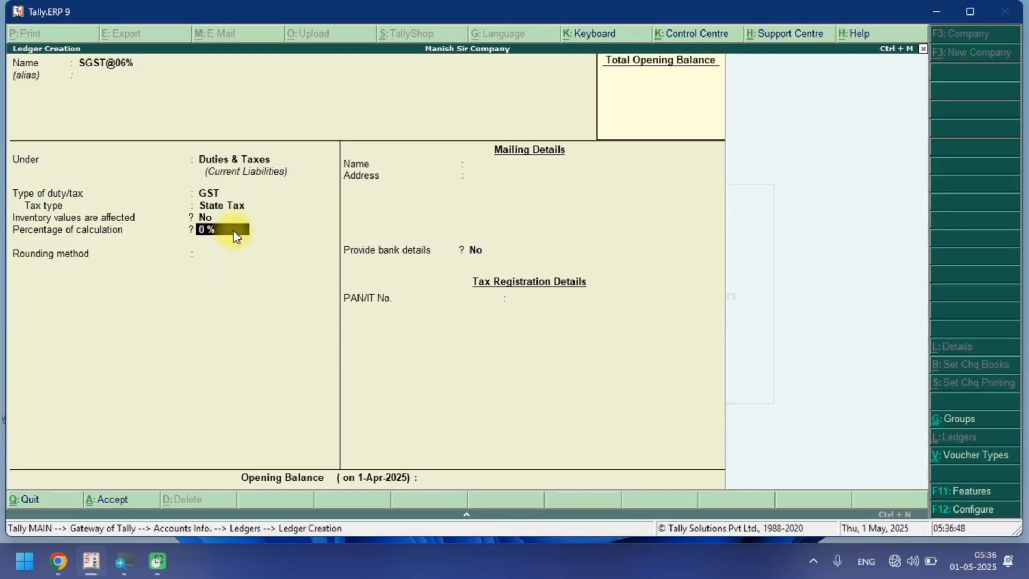
Set the percentage of calculation to 6% with rounding Not Applicable.
text(6)
key(Return)
Accept and save the SGST@06% ledger.
key(Return)
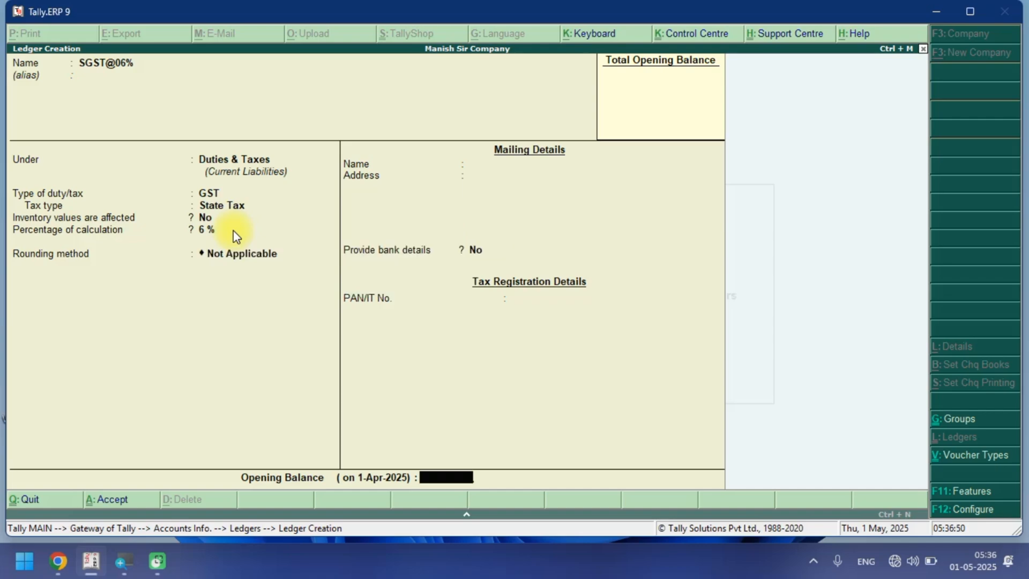
key(Return)
Start a ledger named SGST@09% under Duties & Taxes with GST duty and State Tax as tax type.
key(Return)
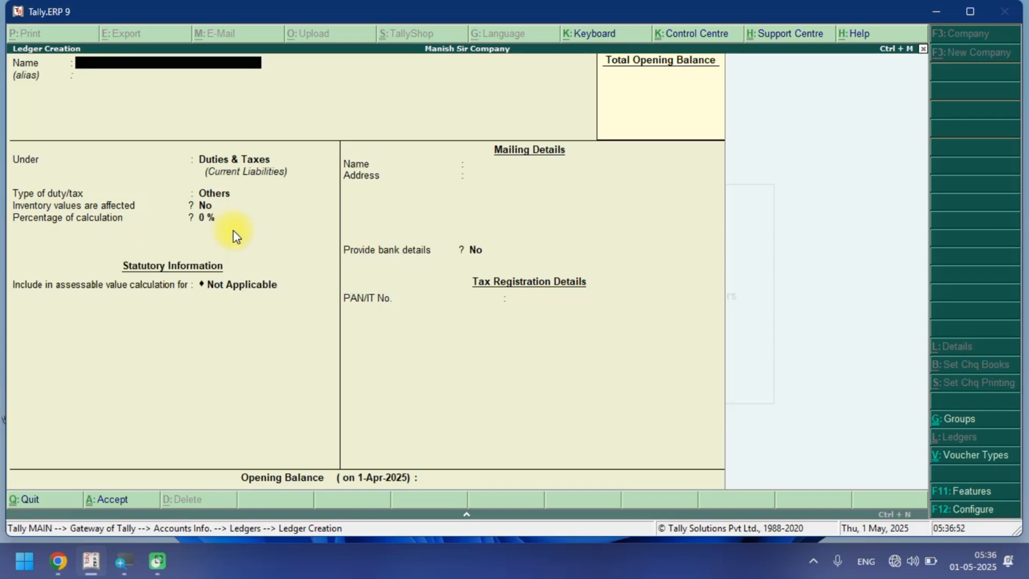
key(ctrl+alt+v)
text(09%)
key(Return)
key(Return)
key(Return)
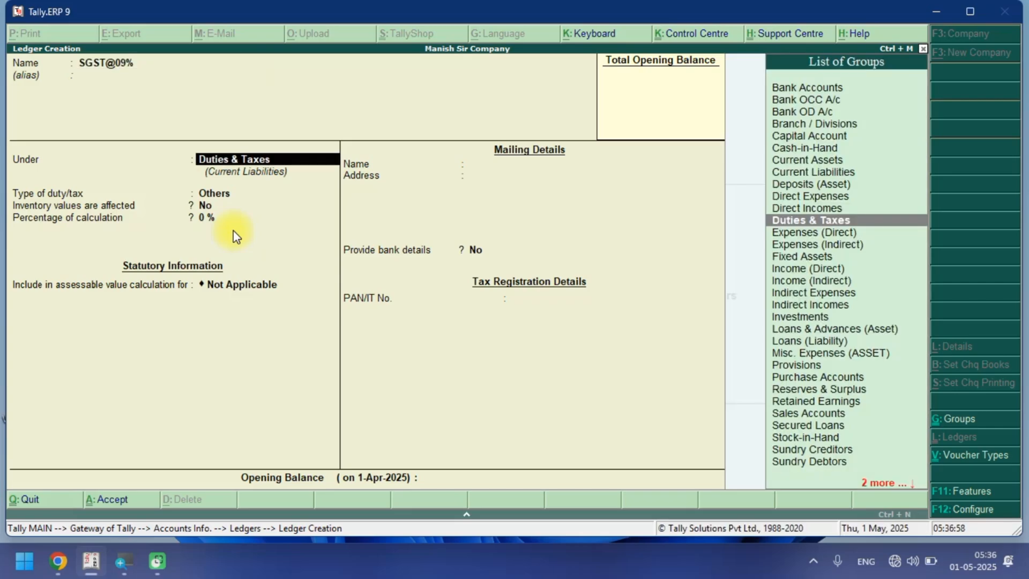
key(Up)
key(Return)
key(Down)
key(Down)
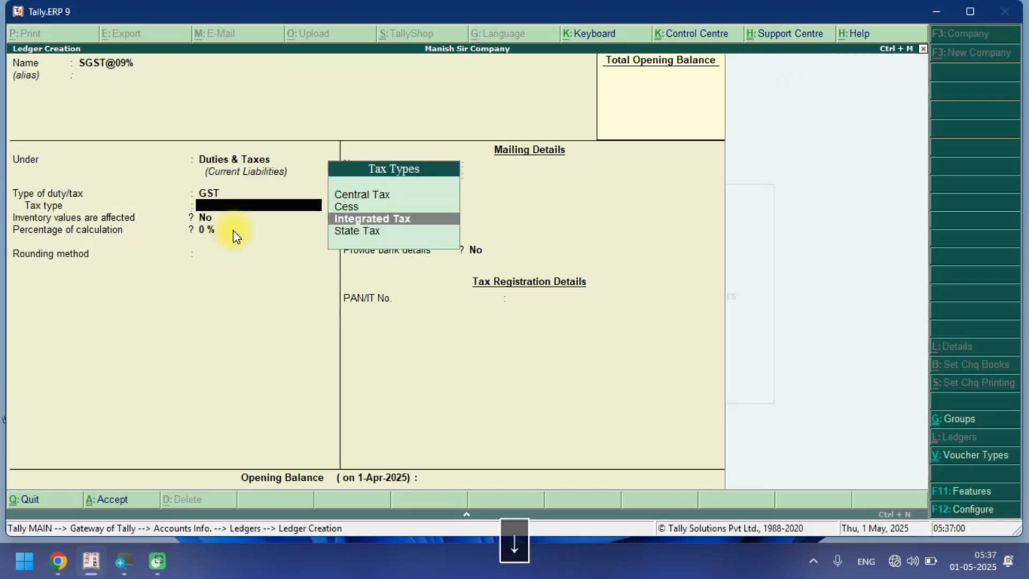
key(Down)
Set the percentage of calculation to 9% with rounding Not Applicable and save the ledger.
key(Return)
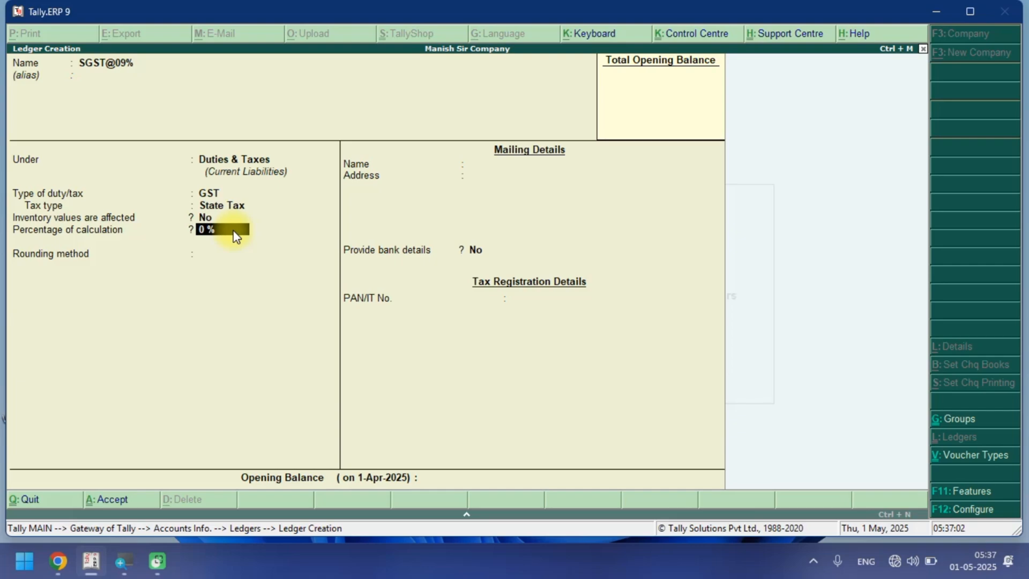
text(9)
key(Return)
key(Return)
key(Return)
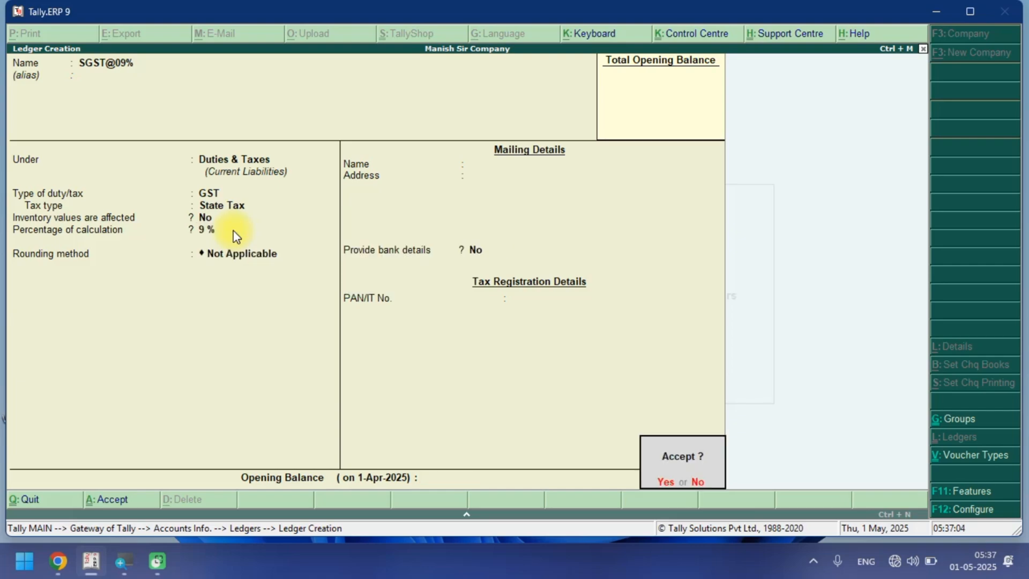
Start a ledger named SGST@14% under Duties & Taxes with GST duty and State Tax as tax type.
key(Return)
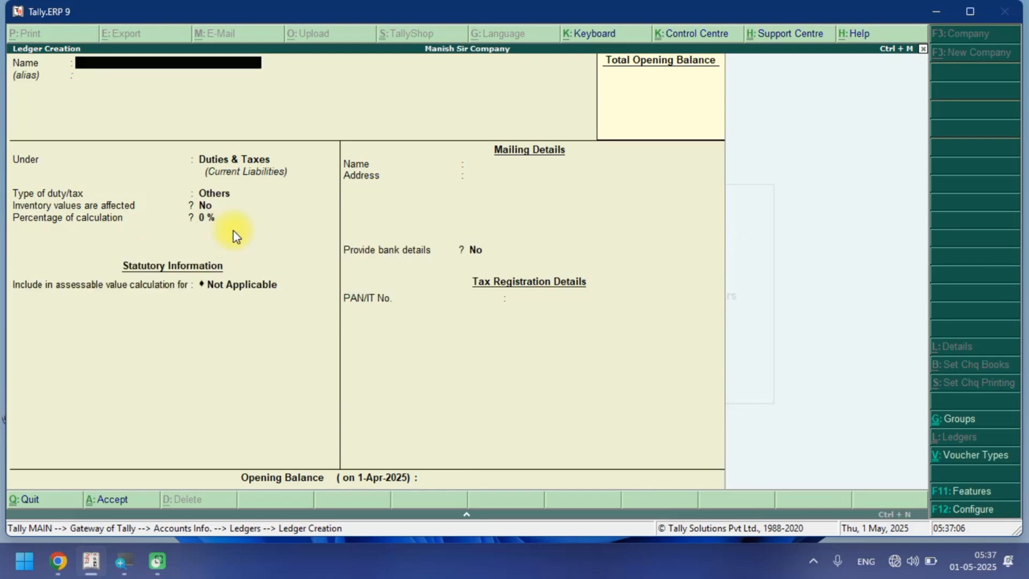
key(ctrl+alt+v)
text(14%)
key(Return)
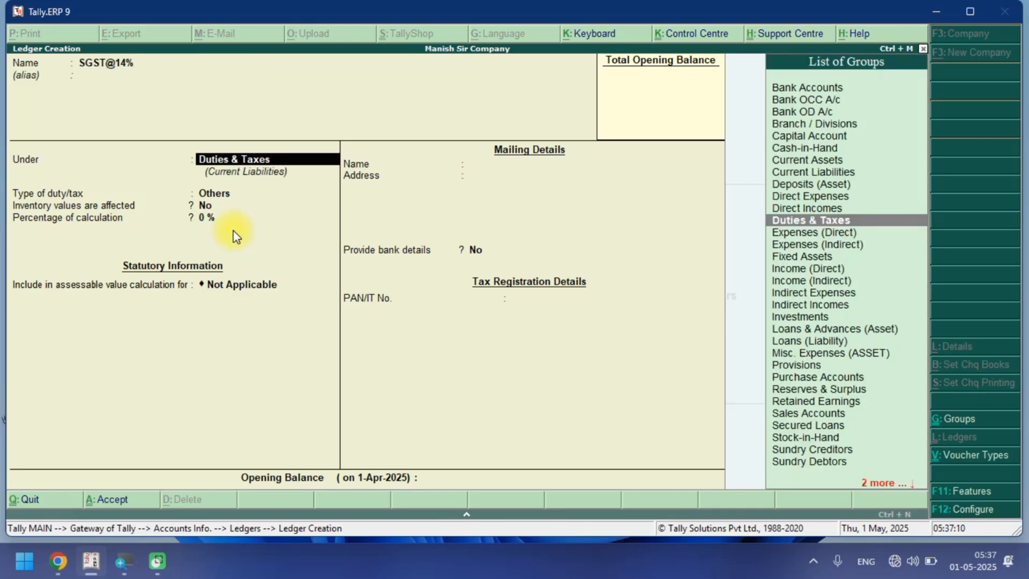
key(Return)
key(Up)
key(Return)
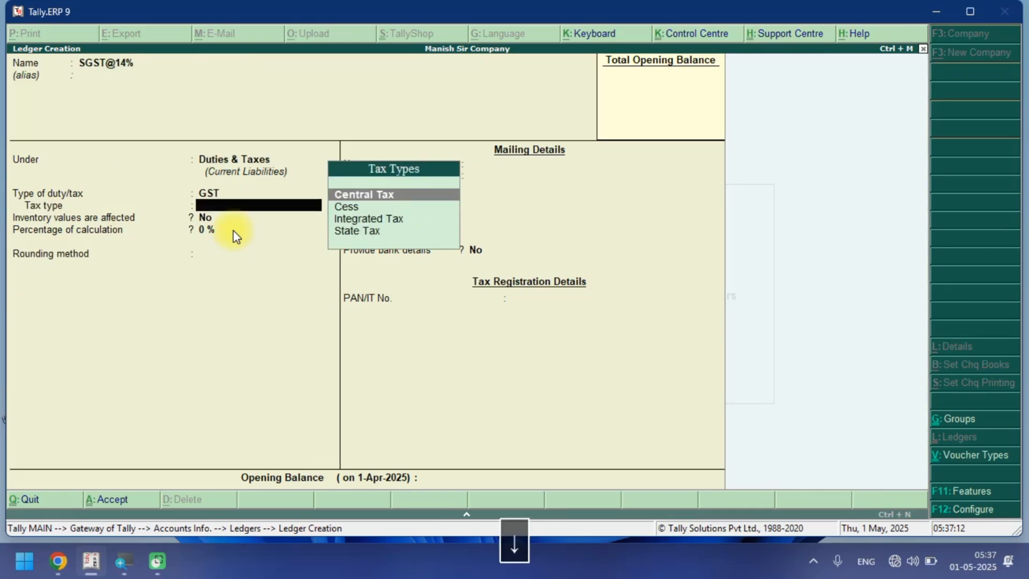
key(Down)
key(Down)
key(Down)
Set the percentage of calculation to 14% with rounding Not Applicable and save the ledger.
key(Return)
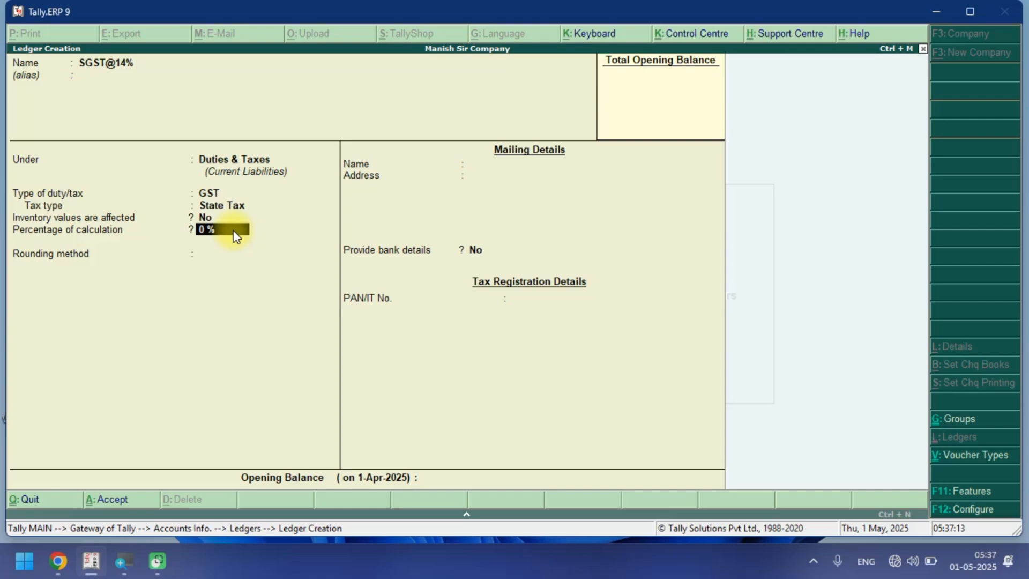
text(14)
key(Return)
key(Return)
key(Return)
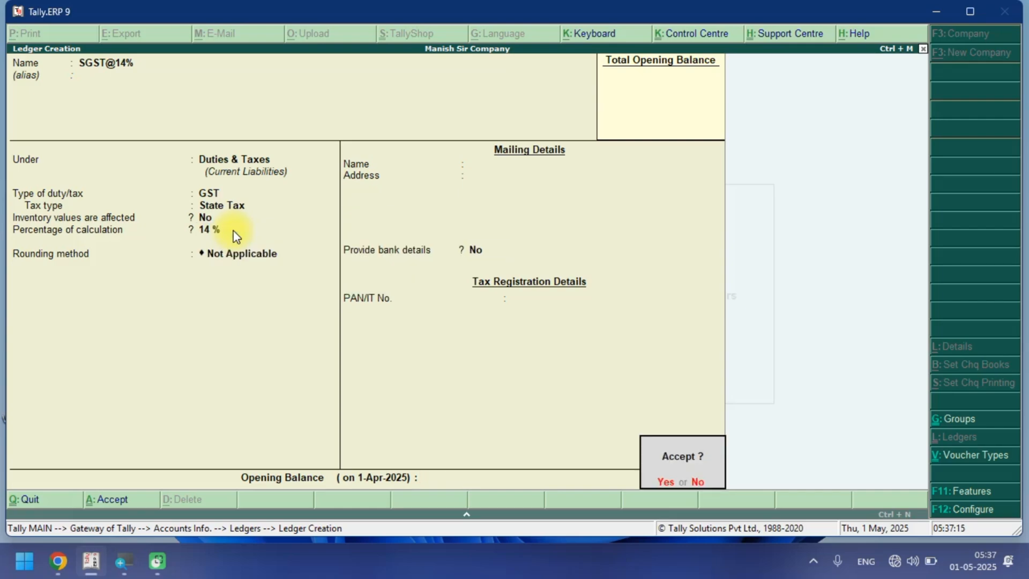
key(Return)
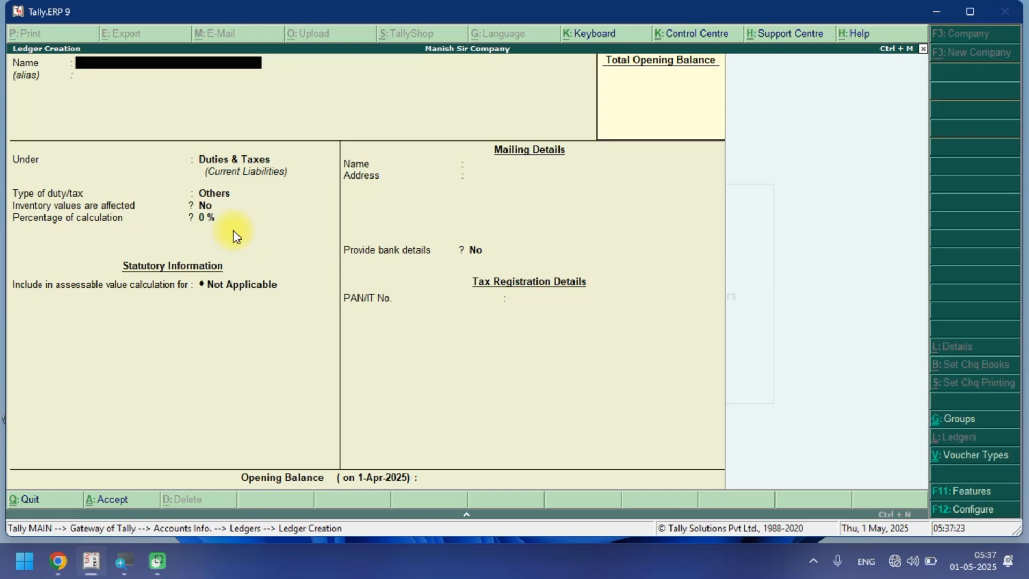
Start a ledger named PURCHASE@05% under Purchase Accounts.
text(PURCHASE@)
key(ctrl+alt+c)
text(05)
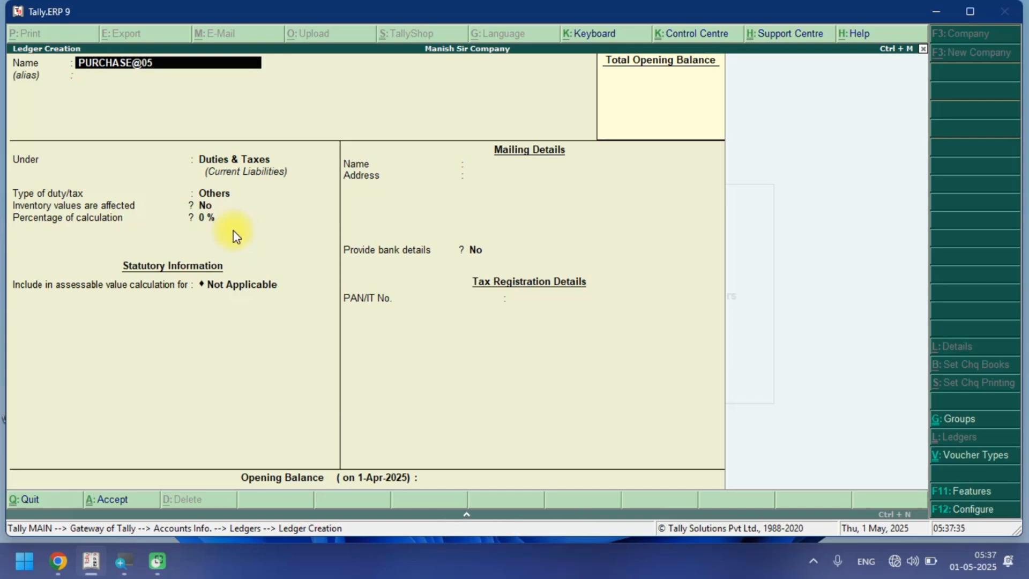
text(%)
key(Return)
key(Return)
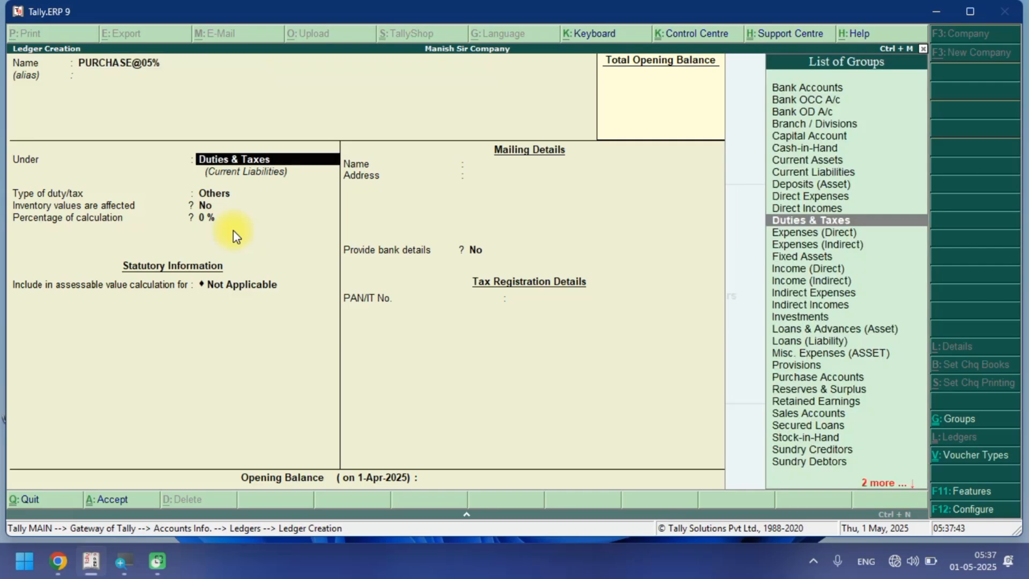
text(PU)
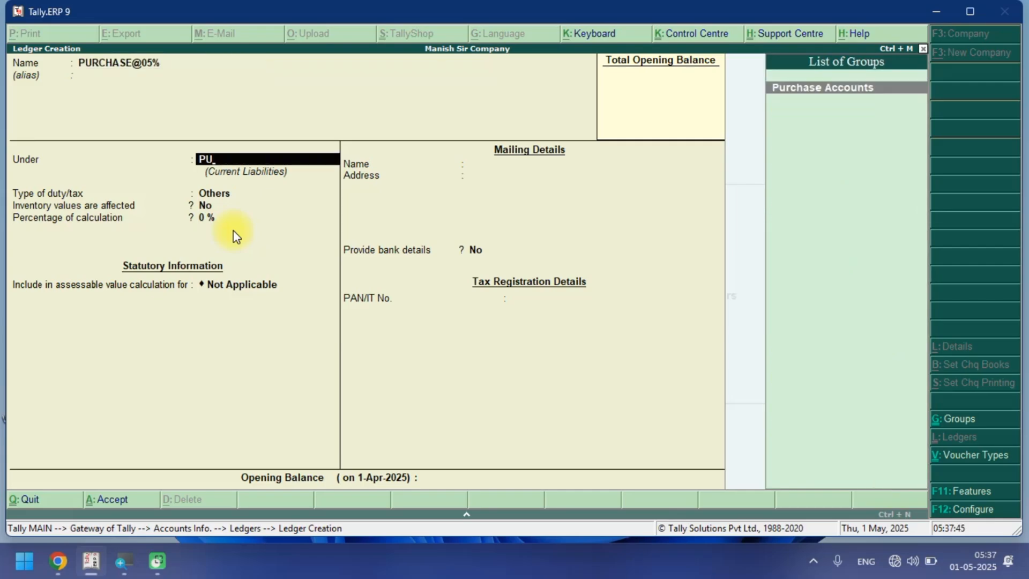
key(Return)
key(Return)
key(Return)
key(Return)
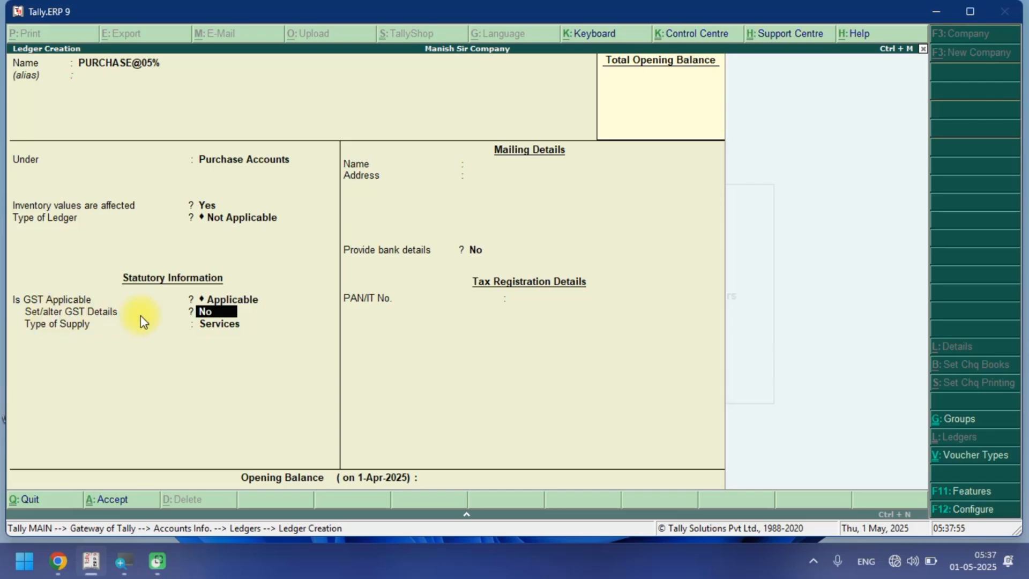
Enable the ledger's GST details, choosing Purchase Taxable as nature of transaction with 5% integrated tax.
key(y)
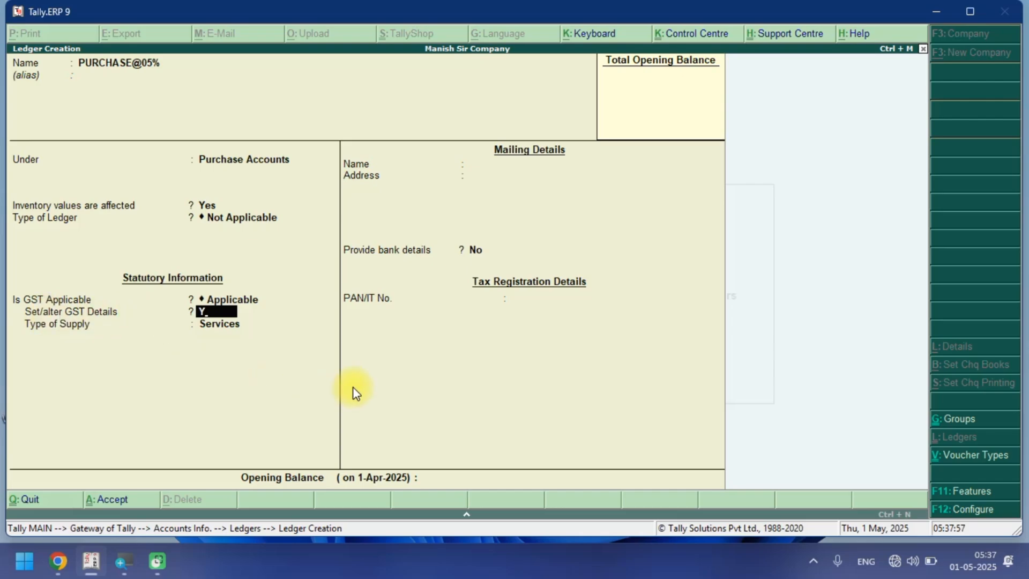
key(Return)
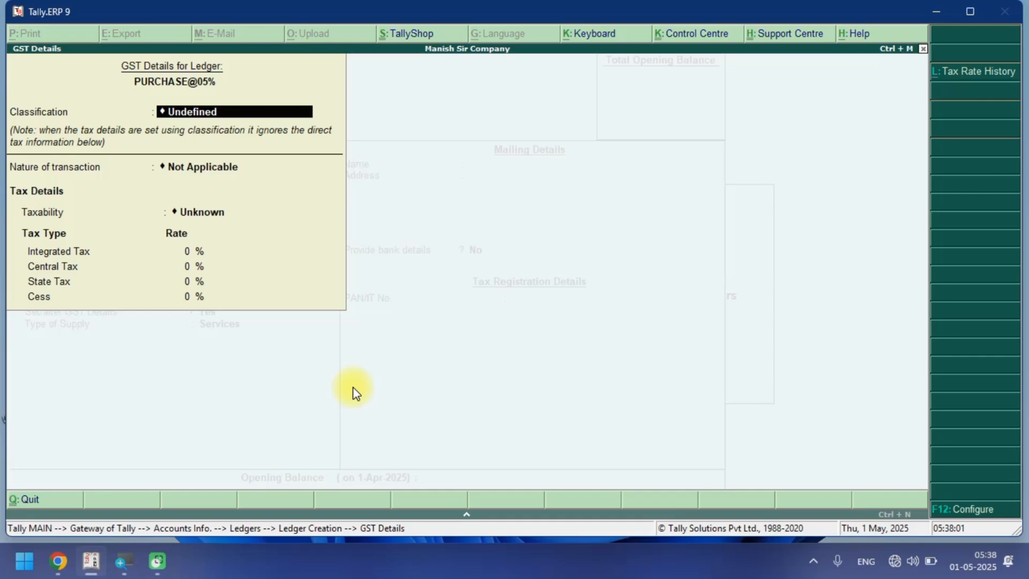
key(Return)
key(BackSpace)
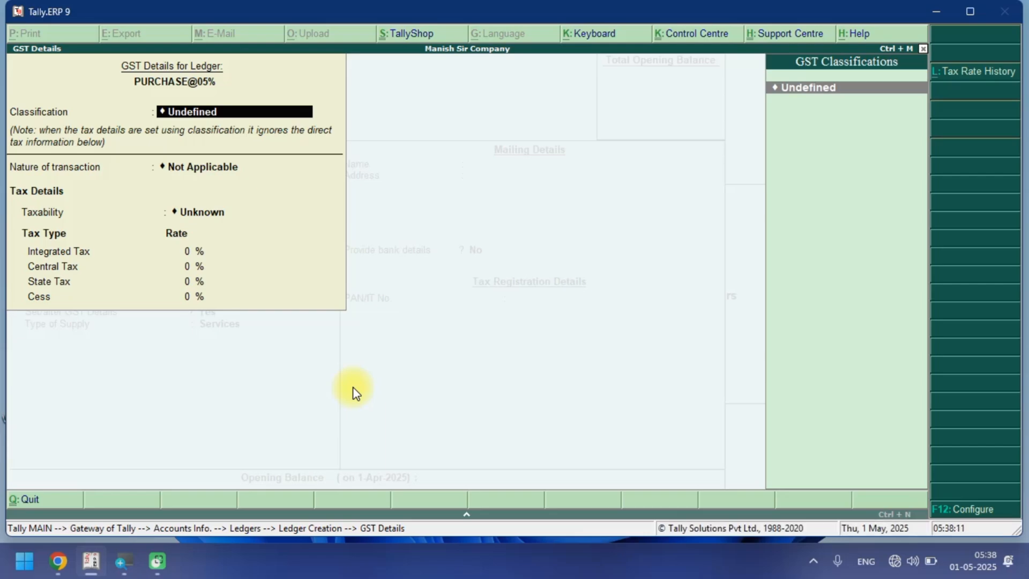
key(Return)
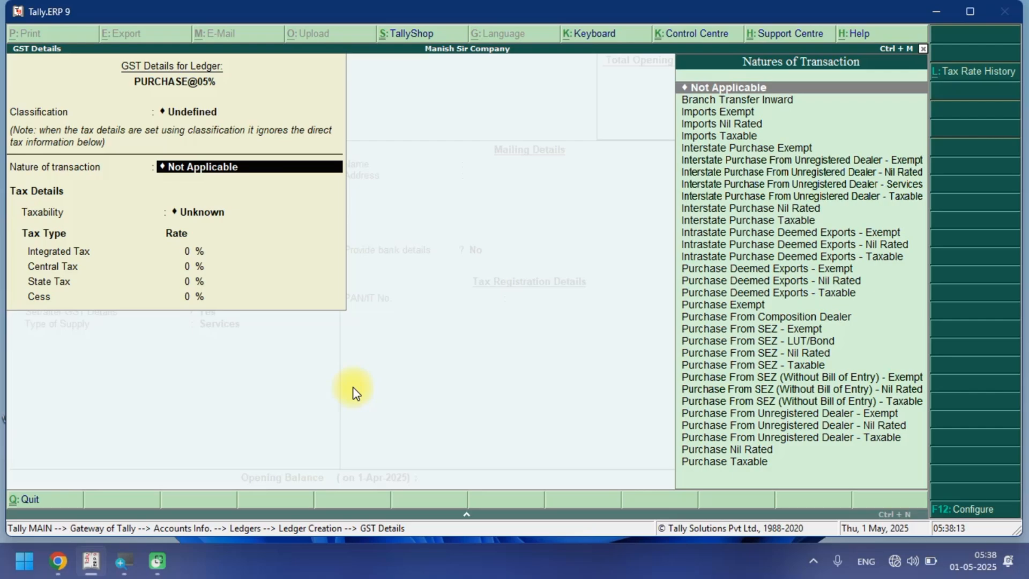
text(PU)
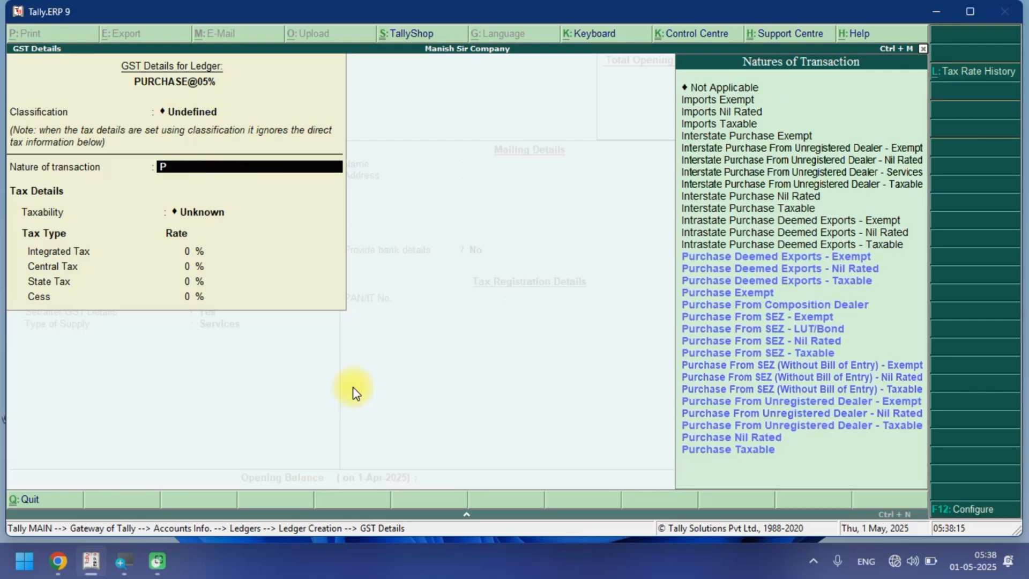
key(Down)
key(Down)
key(Down)
key(Down)
key(Down)
key(Down)
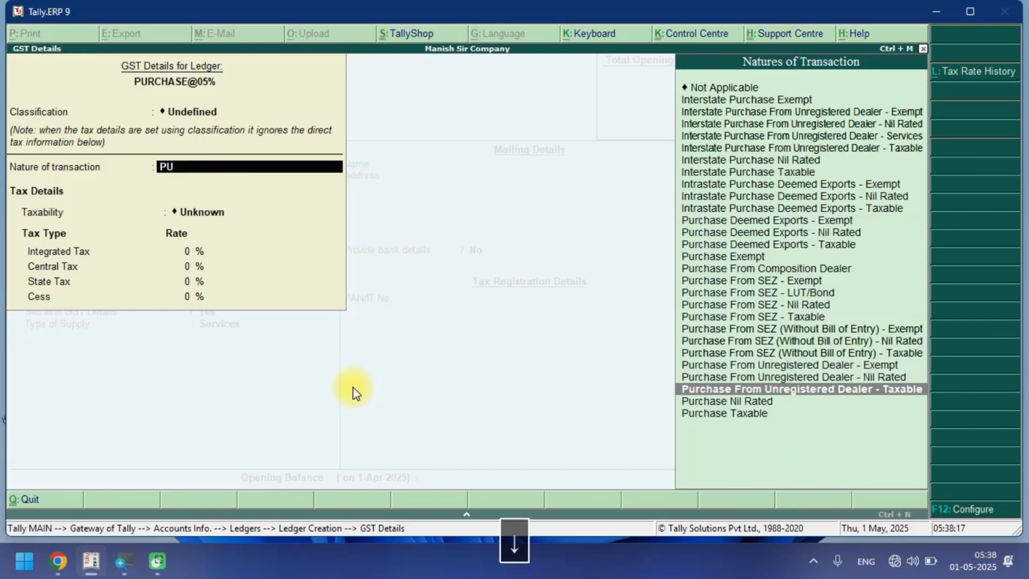
key(Return)
text(5)
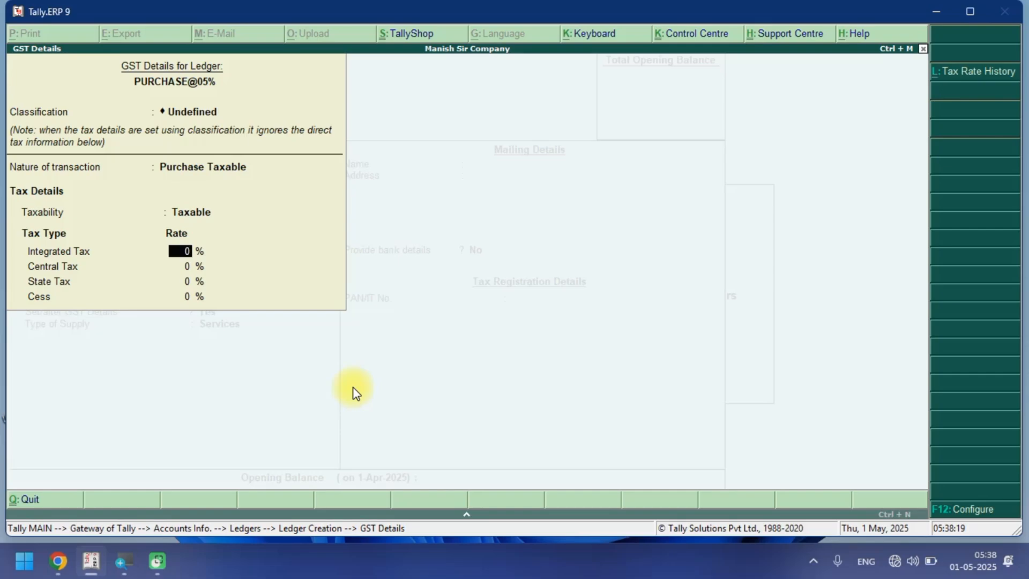
key(Return)
key(Return)
key(Return)
key(Return)
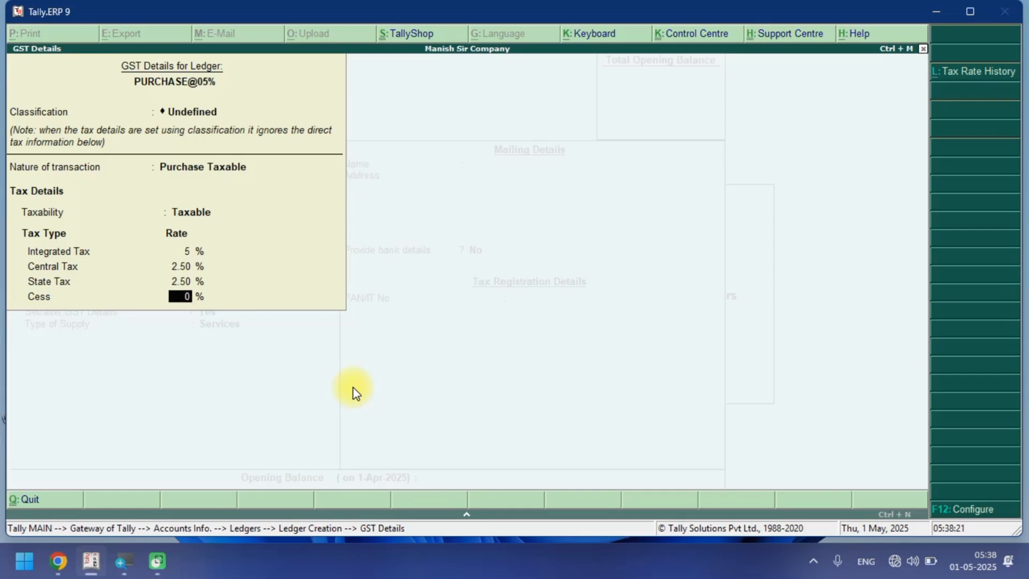
Set the PURCHASE@05% ledger's type of supply to Goods and save the ledger.
key(Up)
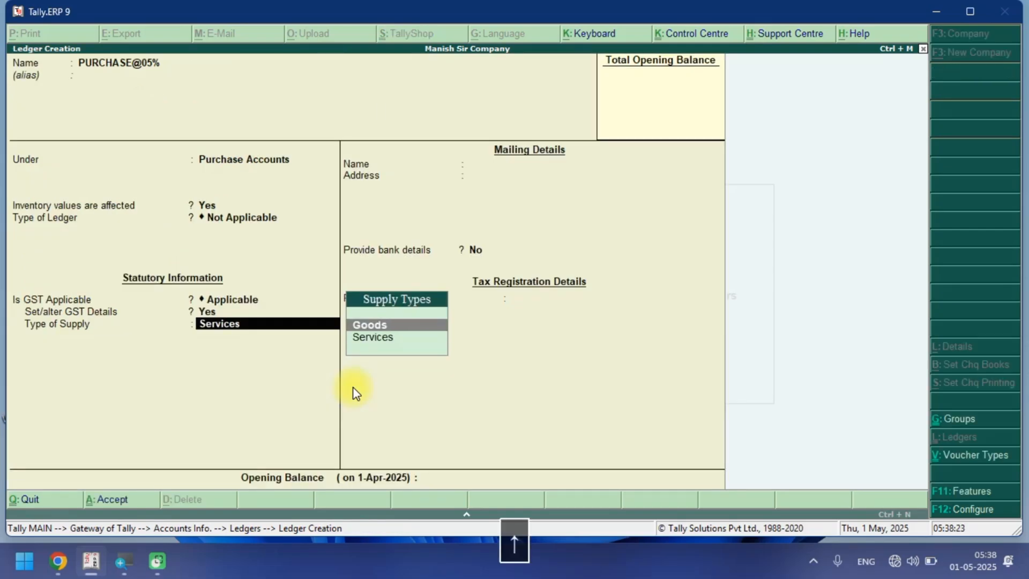
key(Return)
key(Return)
key(Return)
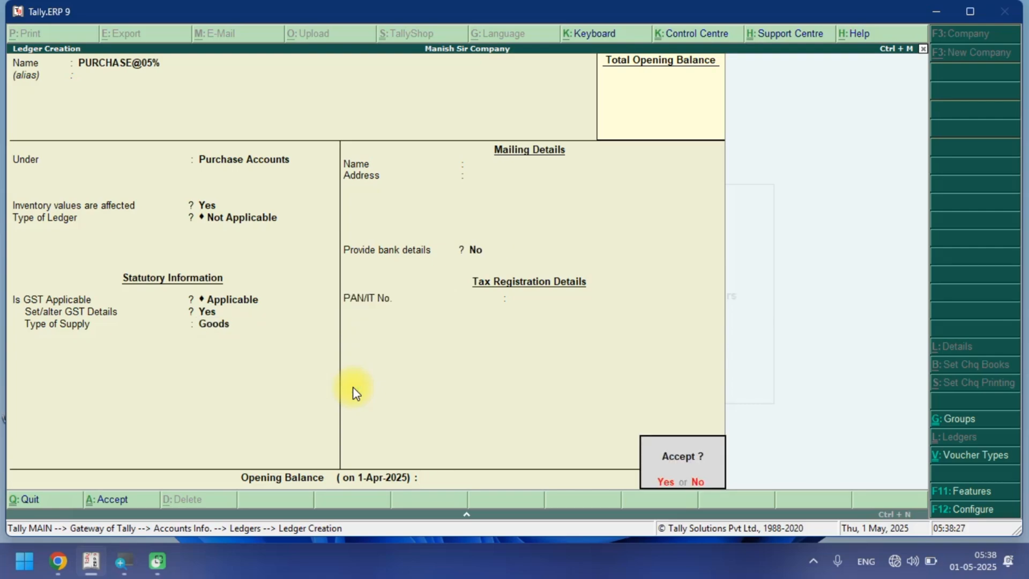
key(Return)
Start a ledger named PURCHASE@00% under Purchase Accounts with ledger type Not Applicable.
text(PU)
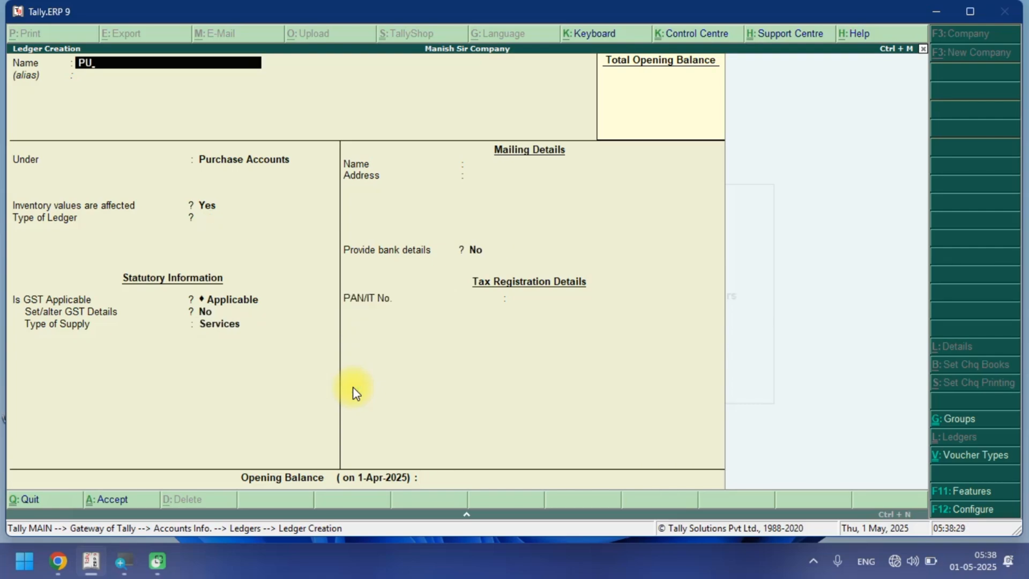
text(RCHASE@00%)
key(Return)
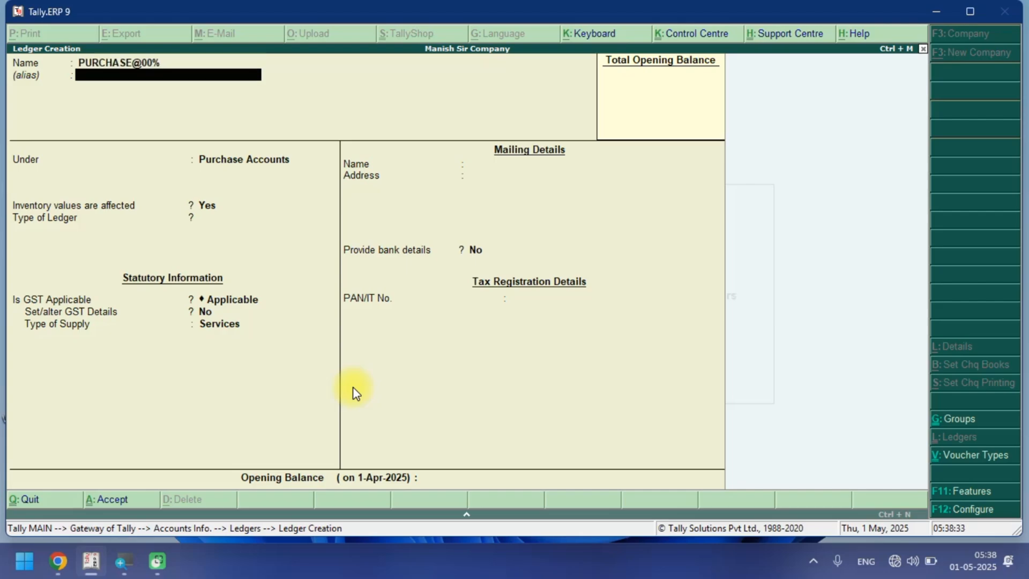
key(Return)
key(Return)
key(Return)
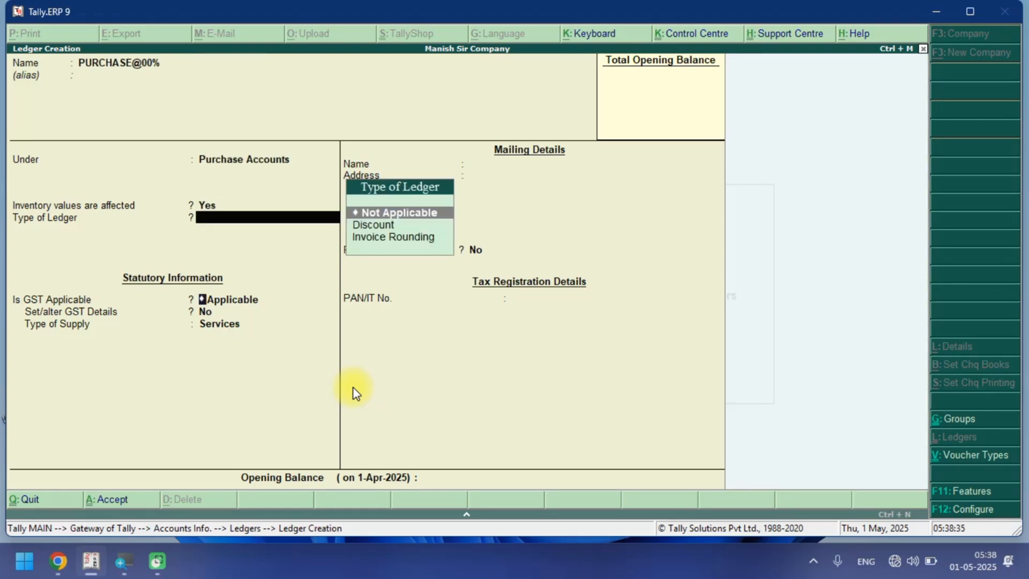
key(Return)
Enable the ledger's GST details and choose Purchase Nil Rated as nature of transaction.
key(Return)
key(y)
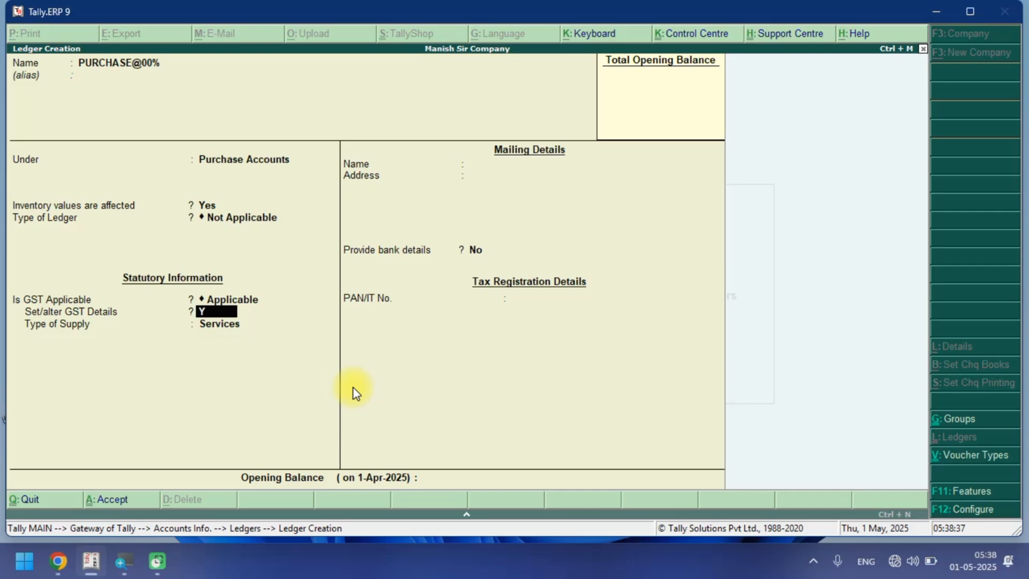
key(Return)
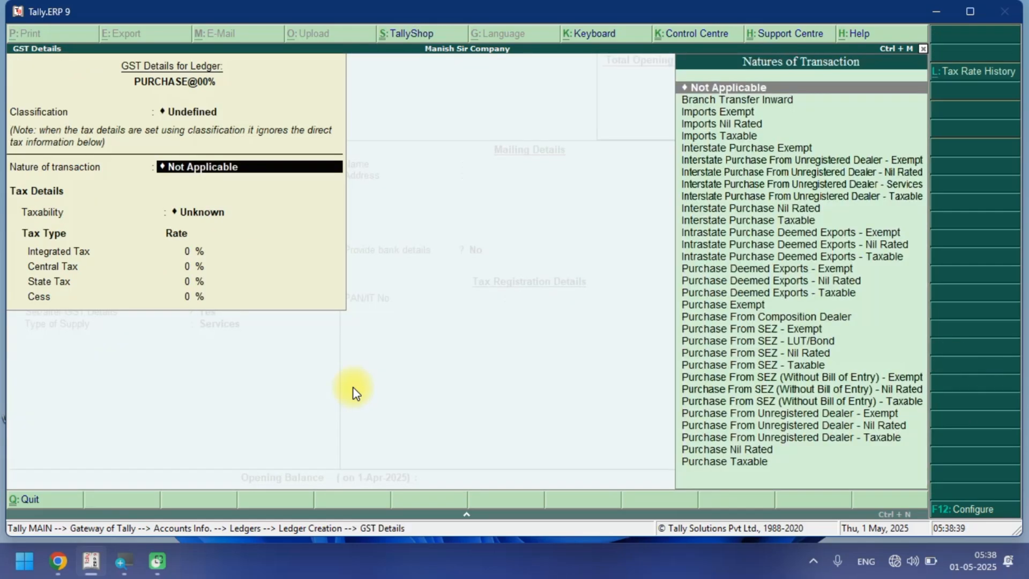
text(PU)
key(Down)
key(Down)
key(Down)
key(Down)
key(Down)
key(Down)
key(Down)
key(Down)
key(Down)
key(Down)
key(Down)
key(Down)
key(Down)
key(Down)
key(Down)
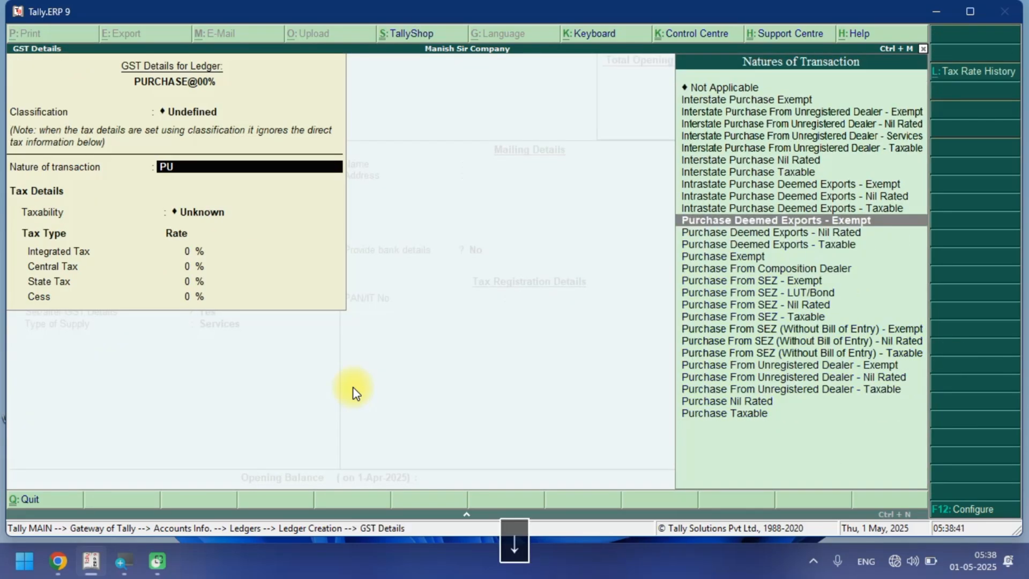
key(Down)
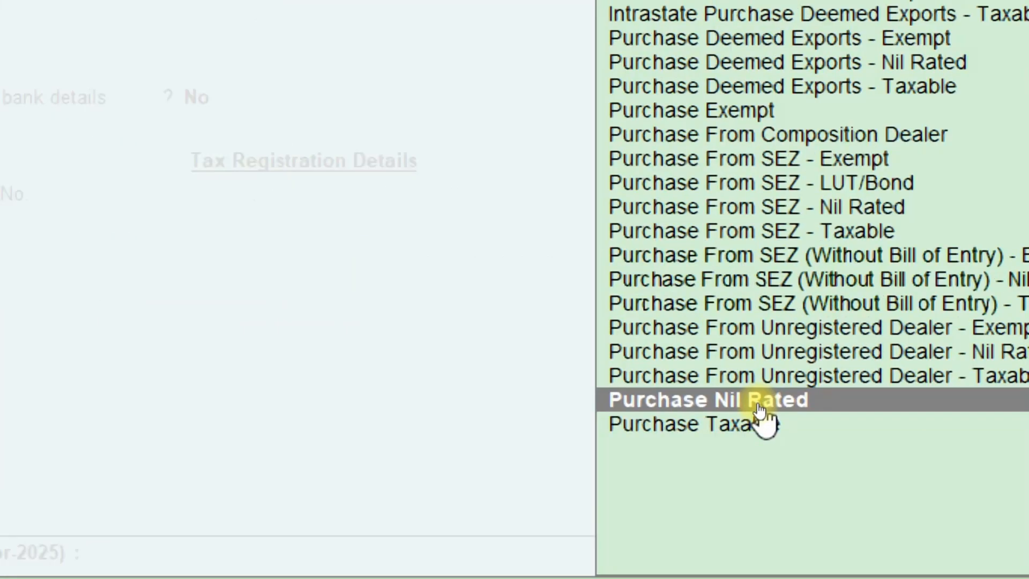
click(821, 400)
Set the PURCHASE@00% ledger's type of supply to Goods and save the ledger.
key(Up)
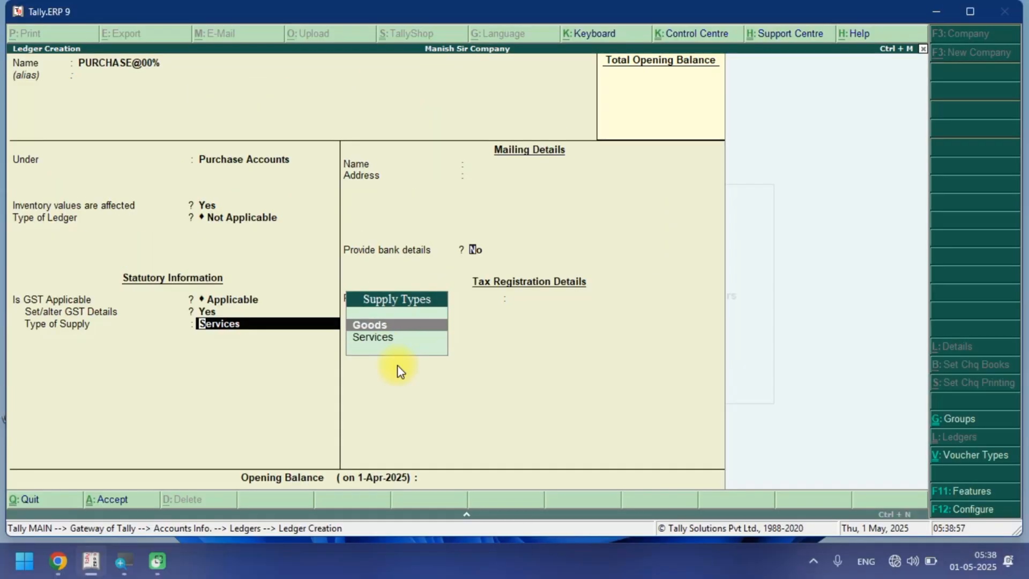
key(Return)
key(Return)
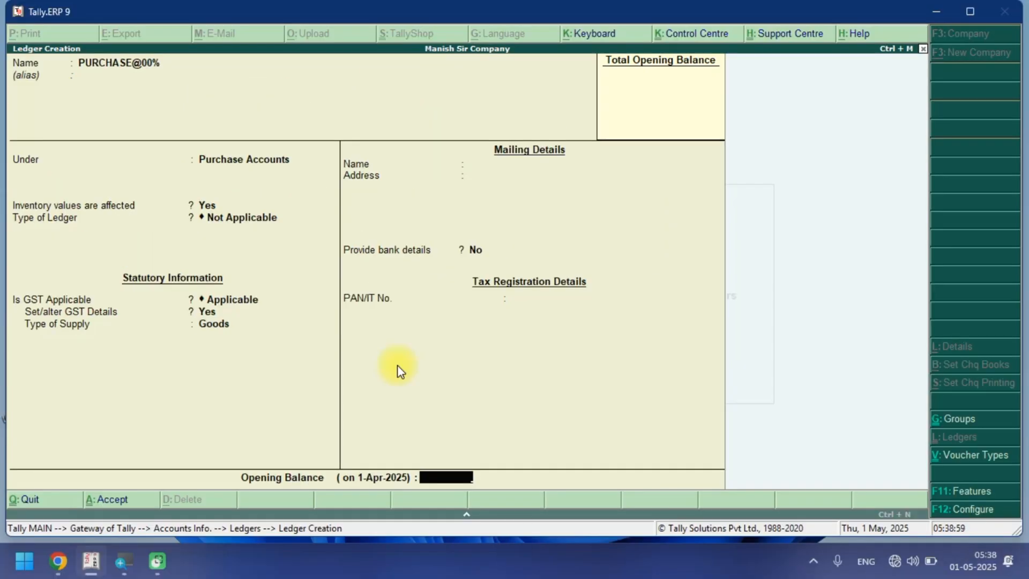
Start a ledger named PURCHASE@12% under Purchase Accounts with ledger type Not Applicable.
key(Return)
key(Return)
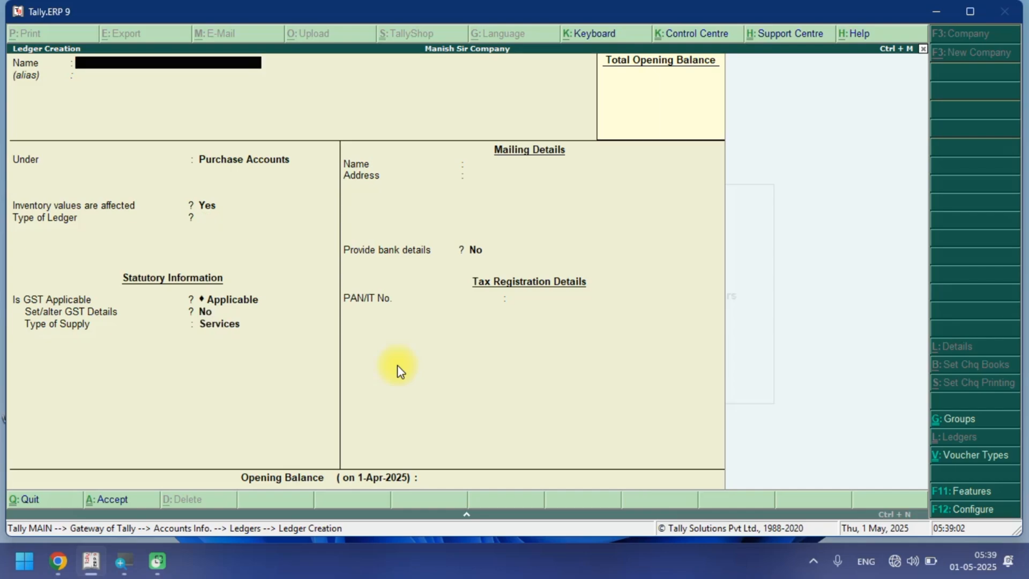
key(ctrl+alt+v)
text(12%)
key(Return)
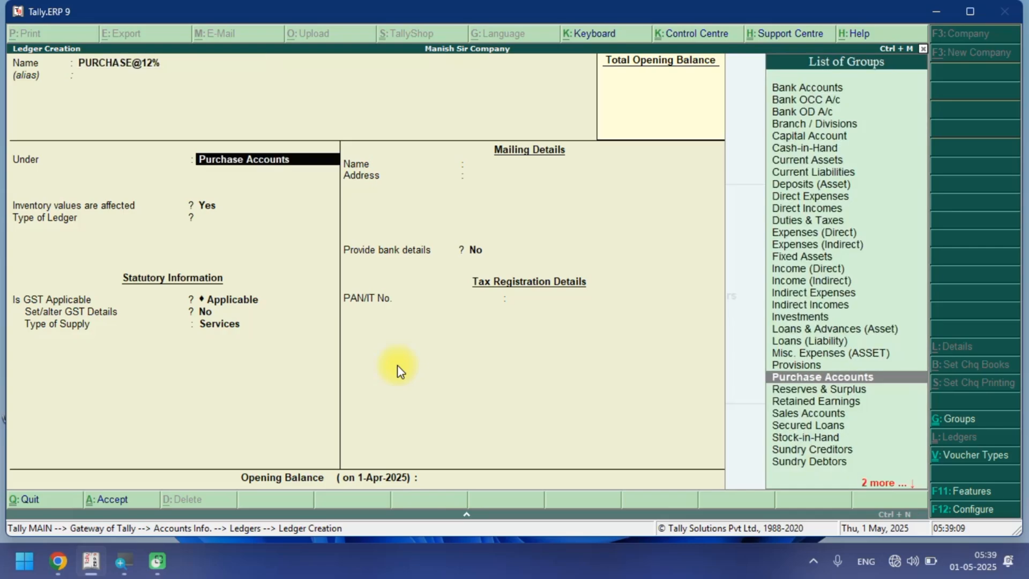
Enable the ledger's GST details and choose Purchase Taxable as nature of transaction.
key(Return)
key(Return)
key(Return)
key(Return)
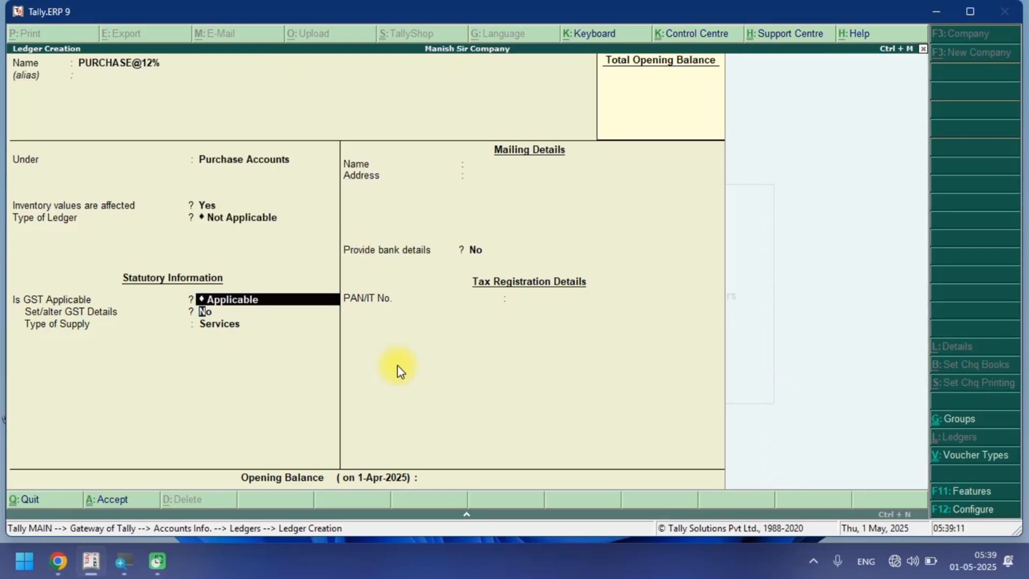
key(y)
key(Return)
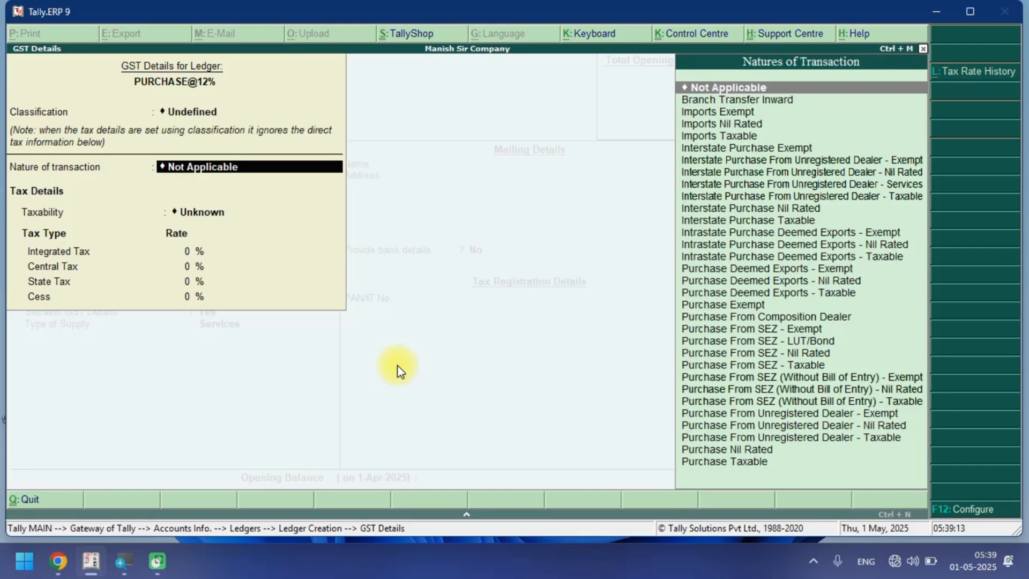
text(PU)
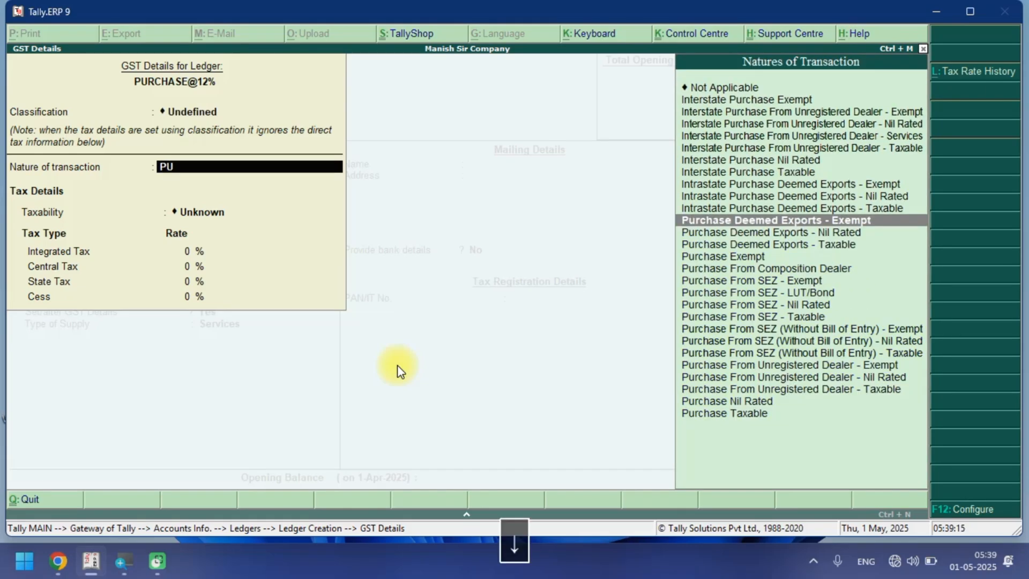
key(Down)
key(Down)
key(Down)
key(Down)
key(Down)
key(Down)
key(Down)
key(Down)
key(Down)
key(Down)
key(Down)
key(Down)
key(Down)
key(Down)
key(Down)
key(Down)
key(Return)
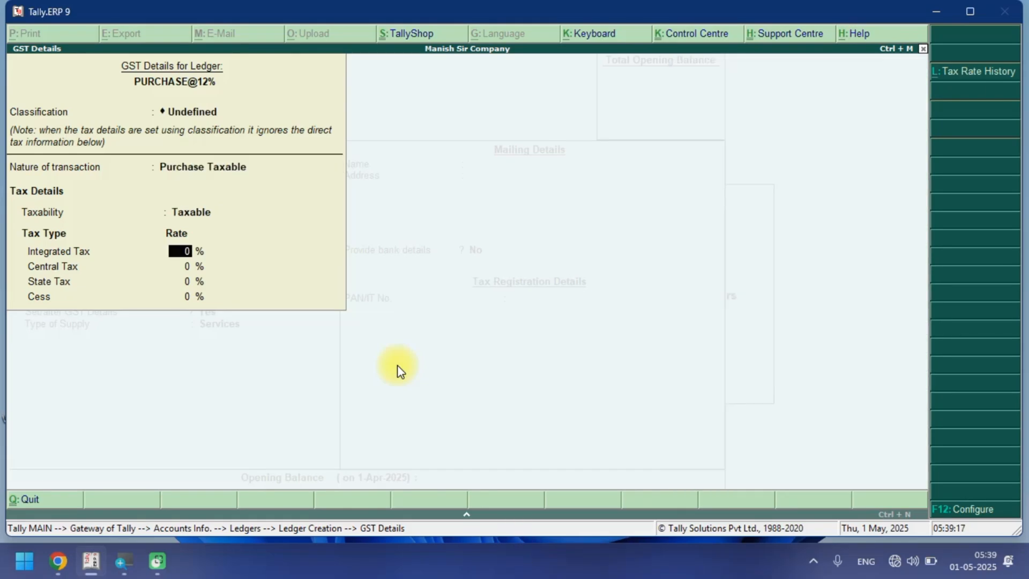
Set the integrated tax rate to 12%, type of supply to Goods, and save the PURCHASE@12% ledger.
text(12)
key(Return)
key(Return)
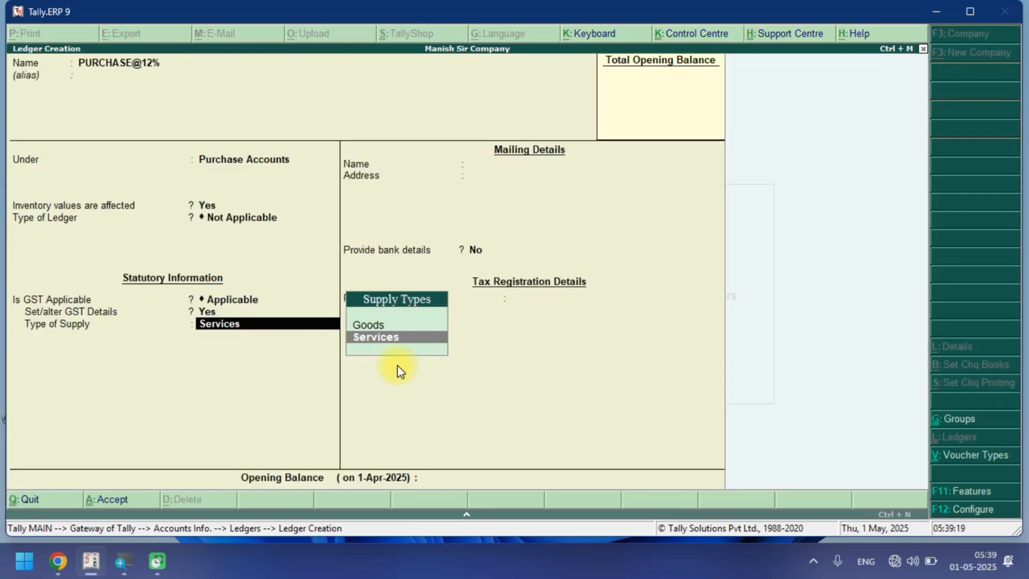
key(Up)
key(Return)
key(Return)
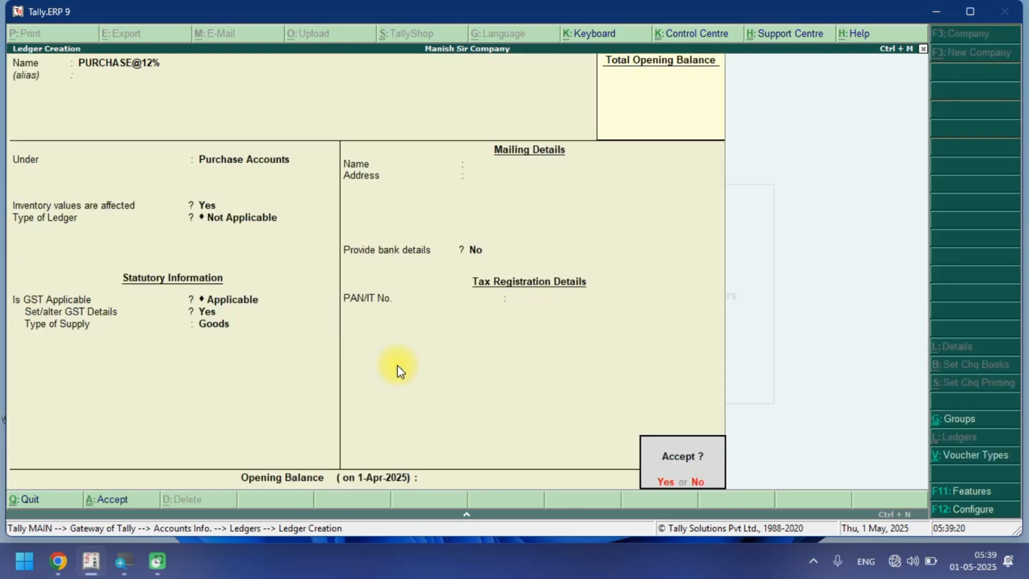
key(Return)
Start a ledger named PURCHASE@18% under Purchase Accounts with ledger type Not Applicable.
key(ctrl+alt+v)
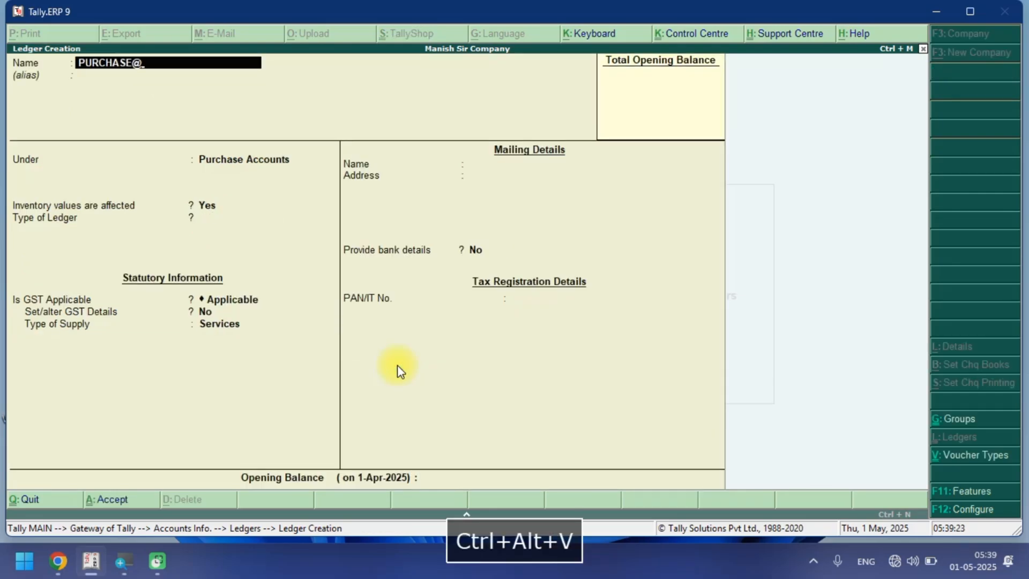
text(28)
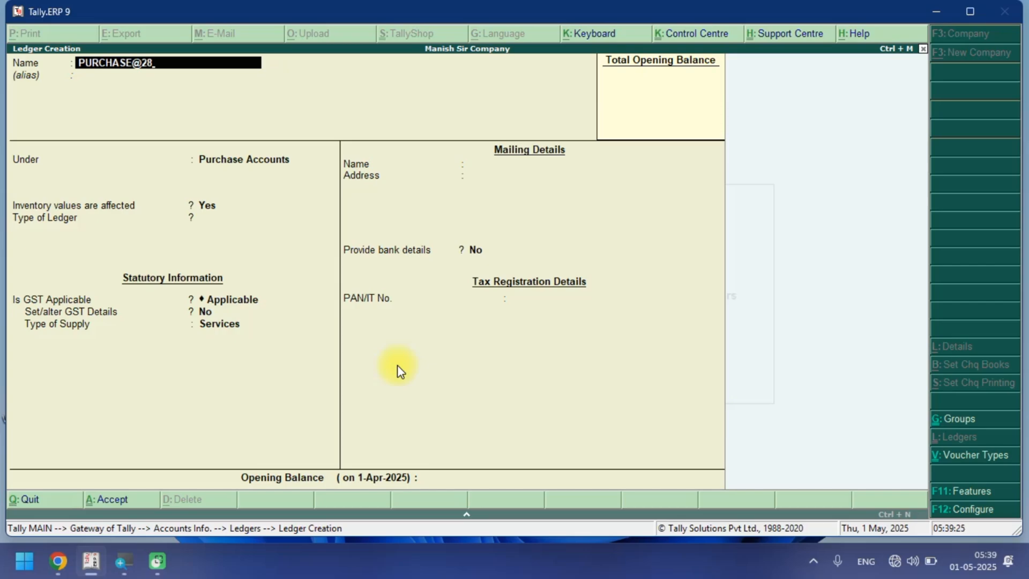
key(BackSpace)
key(BackSpace)
text(18%)
key(Return)
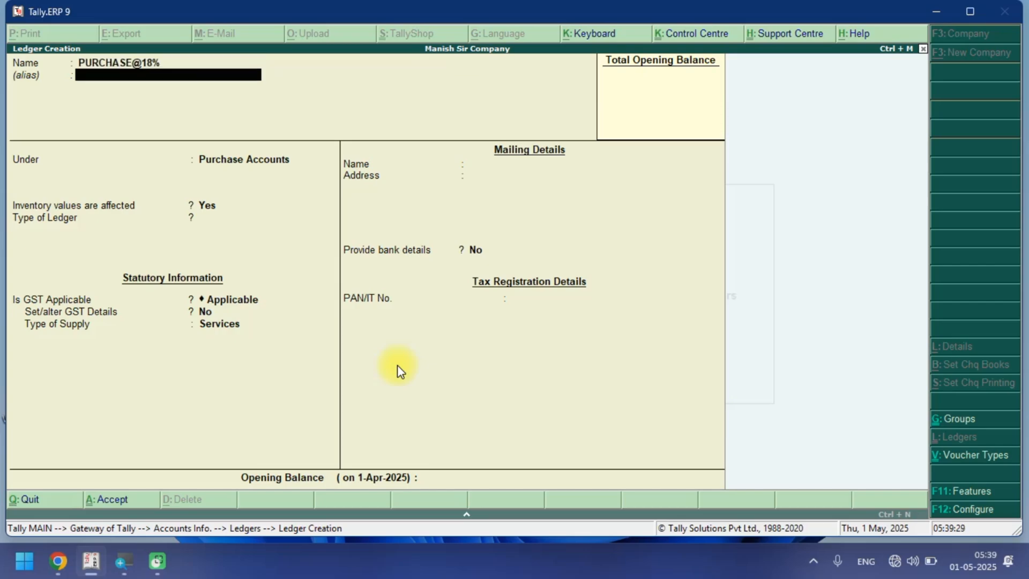
key(Return)
key(Return)
Enable the PURCHASE@18% ledger's GST details and choose Purchase Taxable as nature of transaction.
key(Return)
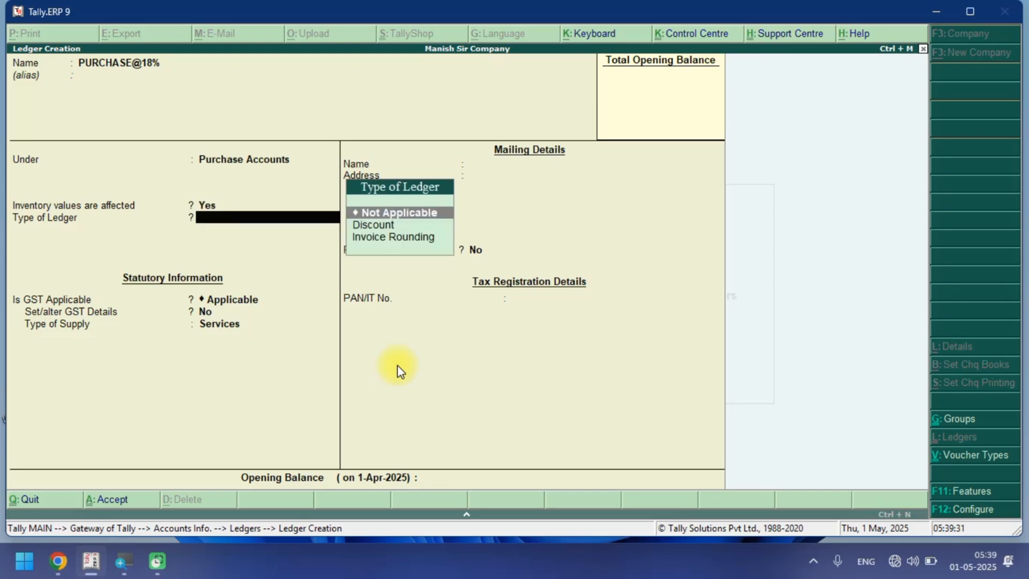
key(Return)
text(Y)
key(Return)
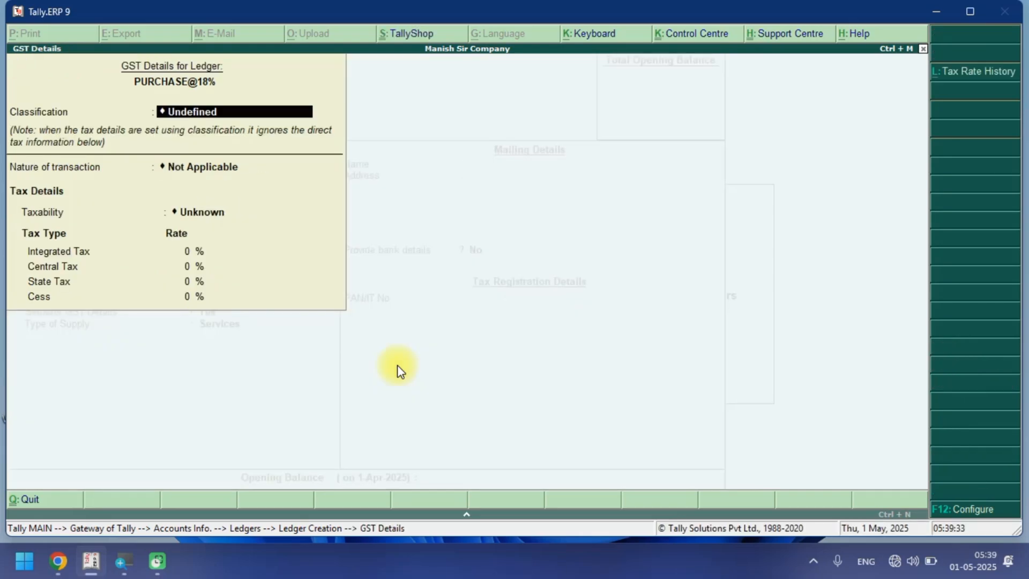
key(Return)
key(space)
text(PU)
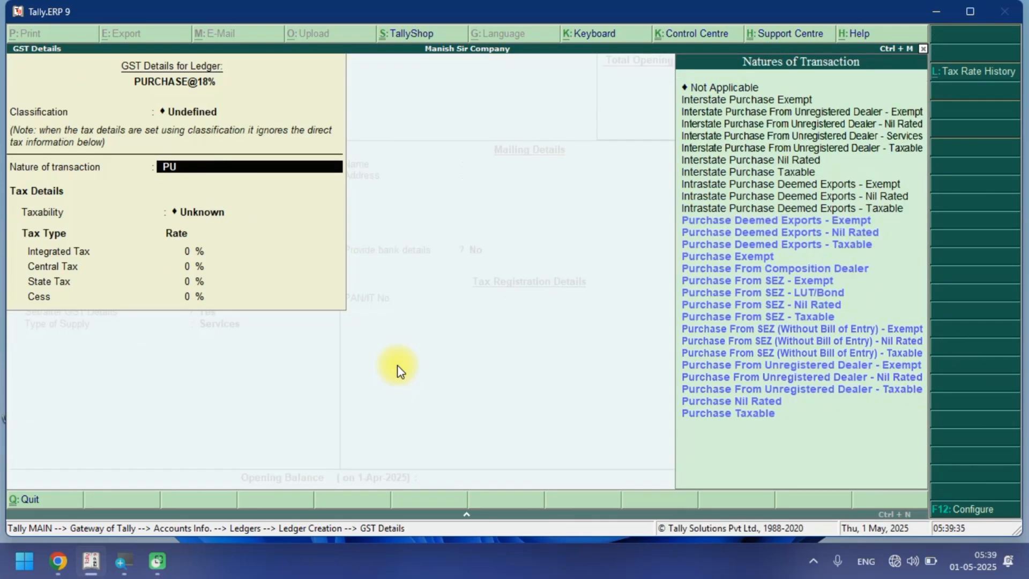
key(Down)
key(Down)
key(Down)
key(Down)
key(Down)
key(Down)
key(Down)
key(Down)
key(Down)
key(Down)
key(Down)
key(Down)
key(Down)
key(Down)
key(Down)
key(Down)
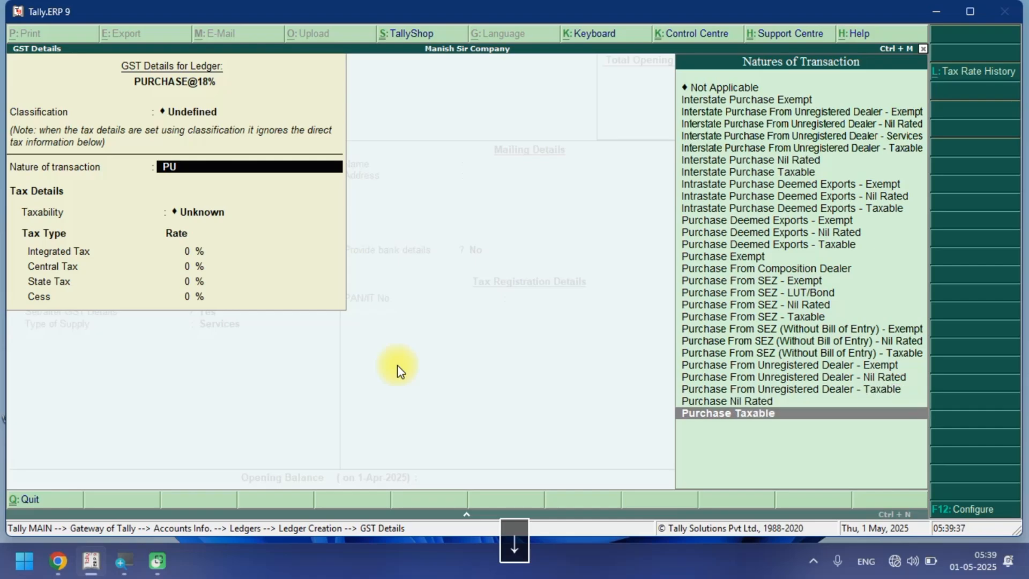
key(Return)
Set the integrated tax rate to 18%, type of supply to Goods, and save the PURCHASE@18% ledger.
text(18)
key(Return)
key(Return)
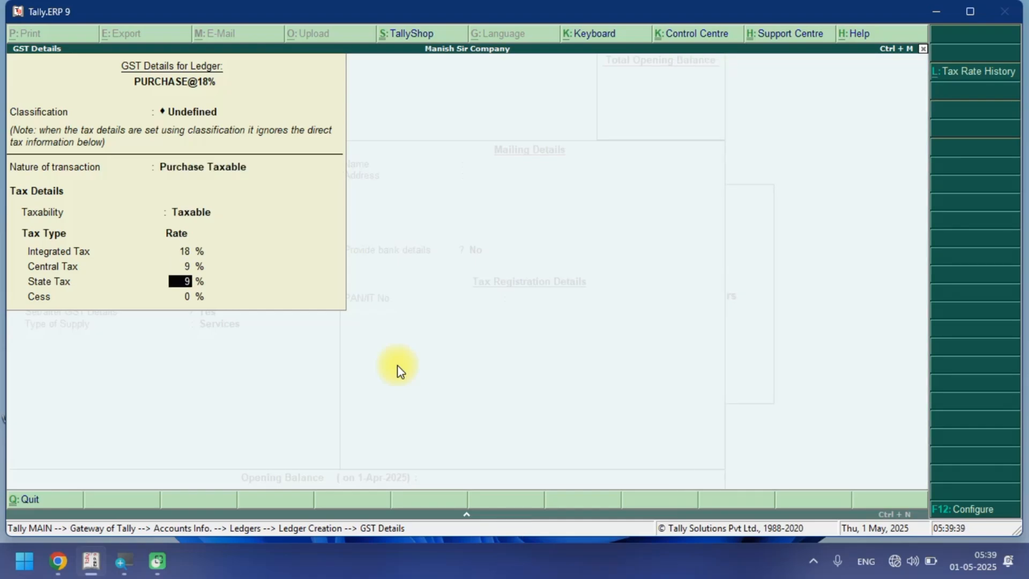
key(Return)
key(Return)
key(Up)
key(Return)
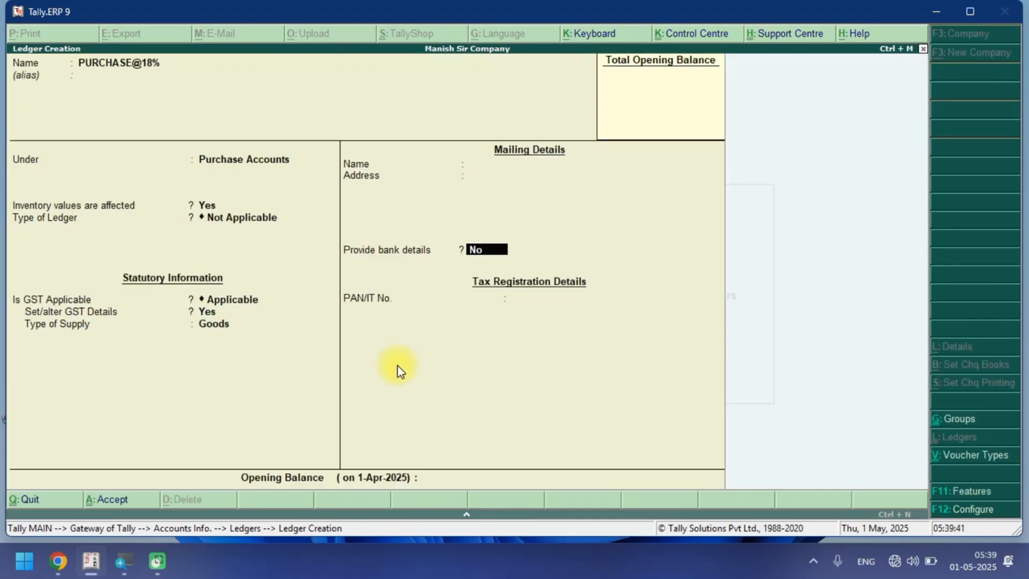
key(Return)
key(Return)
key(Return)
key(Return)
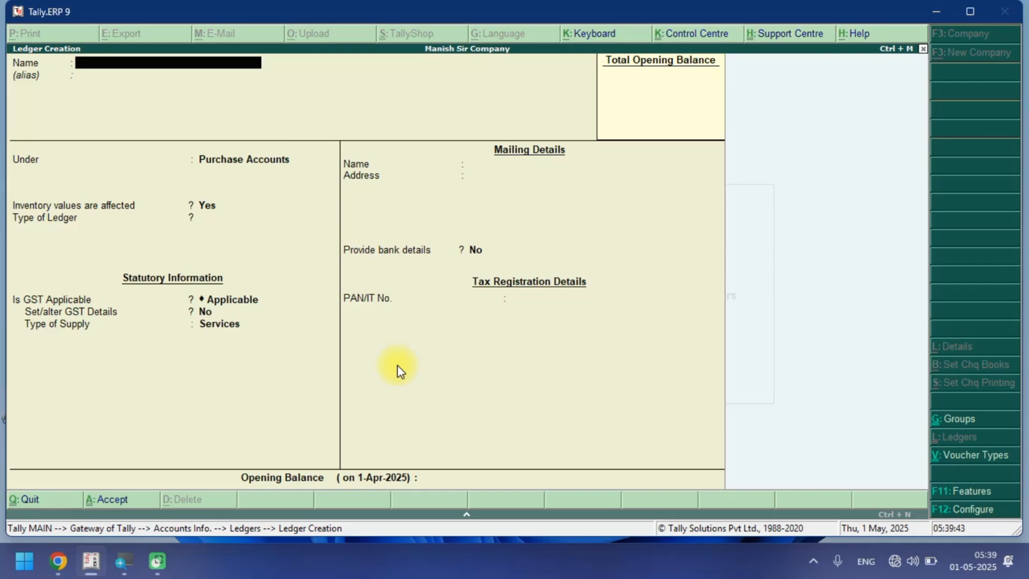
Start a ledger named PURCHASE@28% under Purchase Accounts with ledger type Not Applicable.
key(ctrl+alt+v)
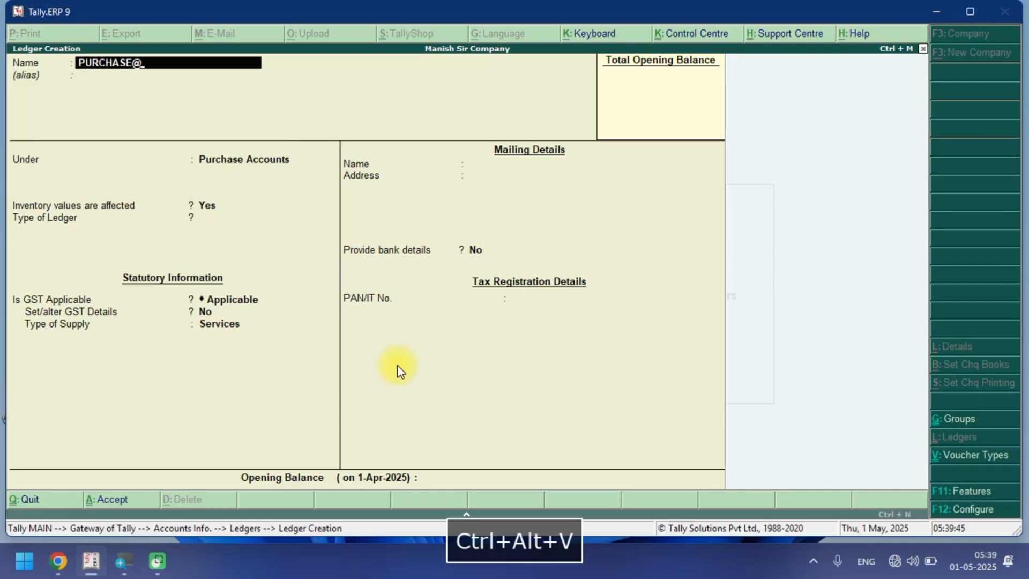
text(28%)
key(Return)
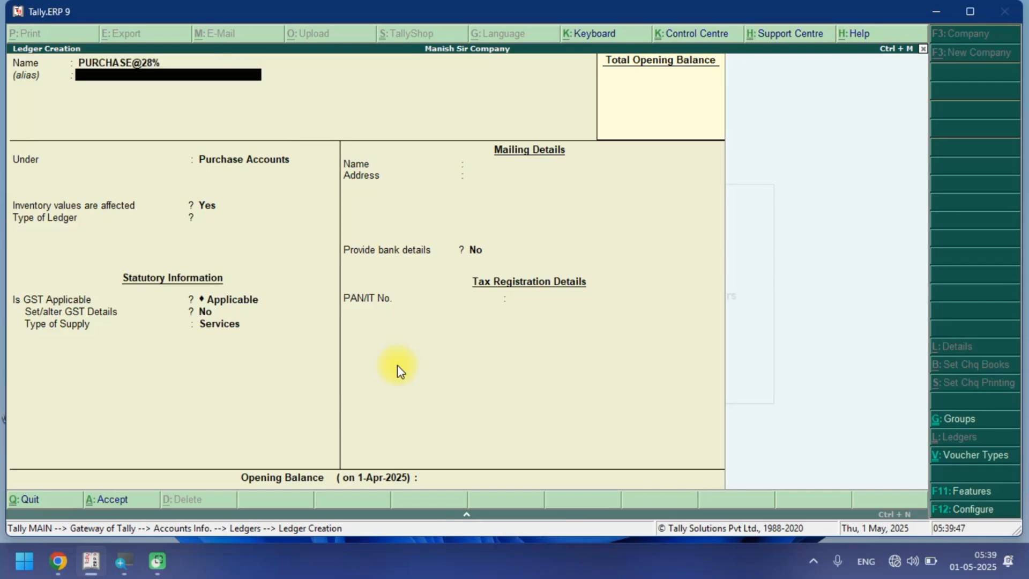
key(Return)
key(Return)
key(Return)
key(Return)
key(Return)
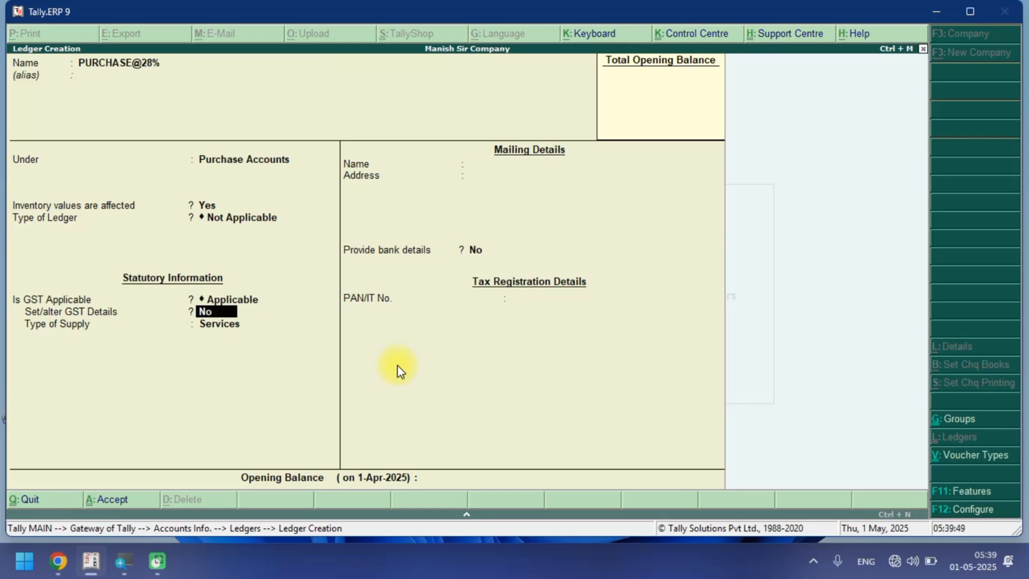
Enable the PURCHASE@28% ledger's GST details and choose Purchase Taxable as nature of transaction.
key(y)
key(Return)
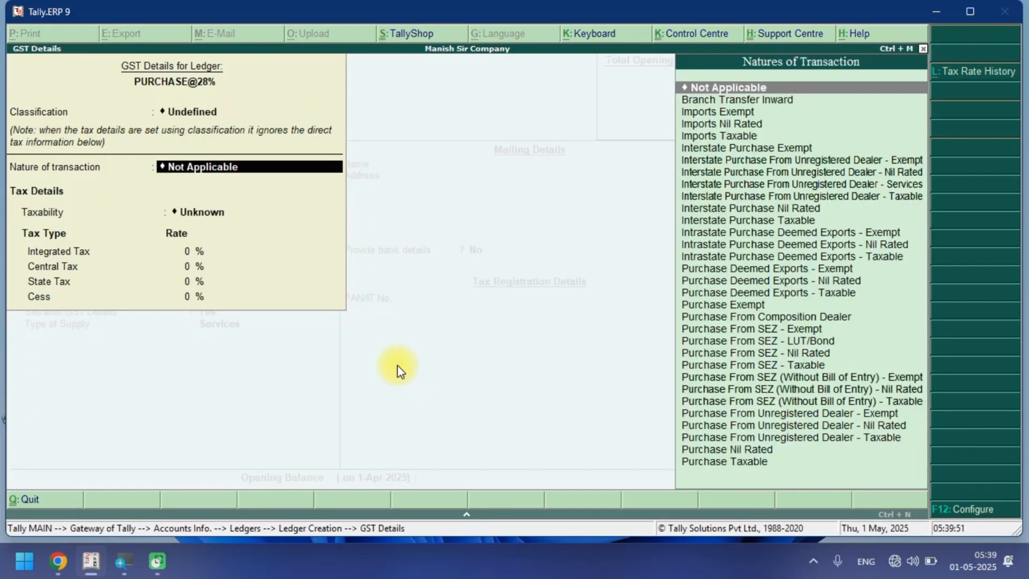
text(PU)
key(Down)
key(Down)
key(Down)
key(Down)
key(Down)
key(Down)
key(Down)
key(Down)
key(Down)
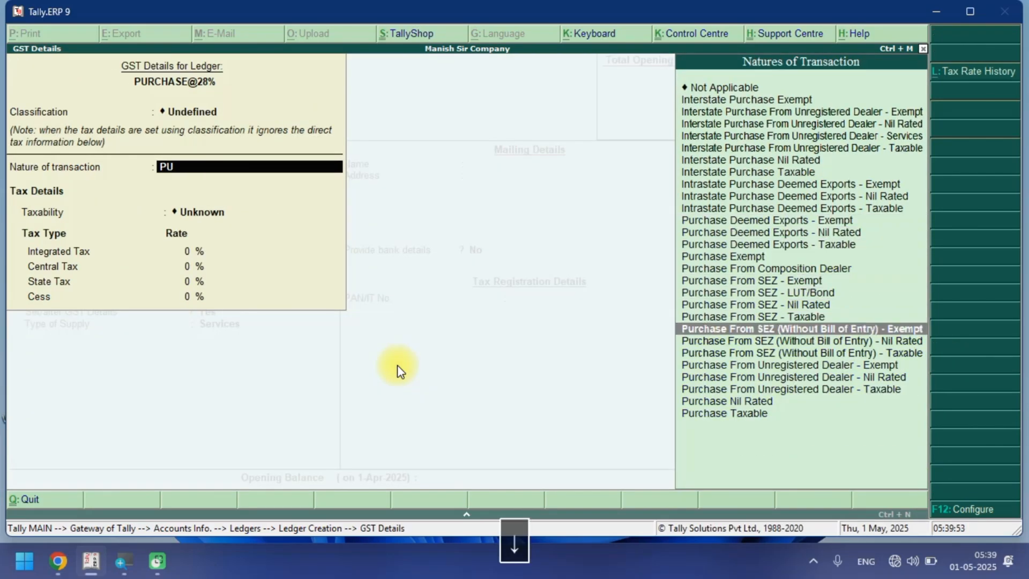
key(Down)
key(Down)
key(Down)
key(Down)
key(Down)
key(Down)
key(Down)
key(Return)
Set the integrated tax rate to 28%, type of supply to Goods, and save the PURCHASE@28% ledger.
text(28)
key(Return)
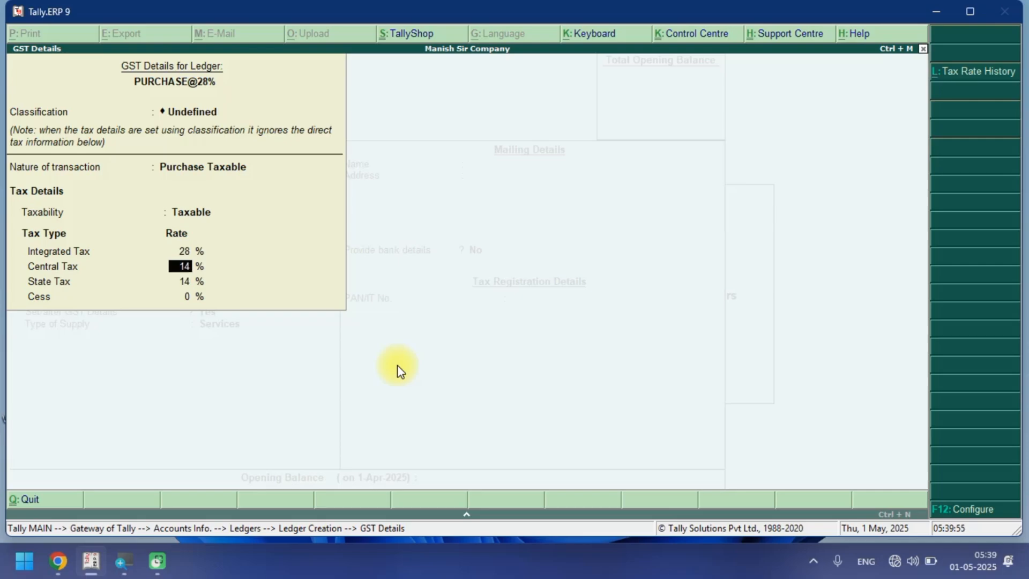
key(Return)
key(Return)
key(Return)
key(Up)
key(Return)
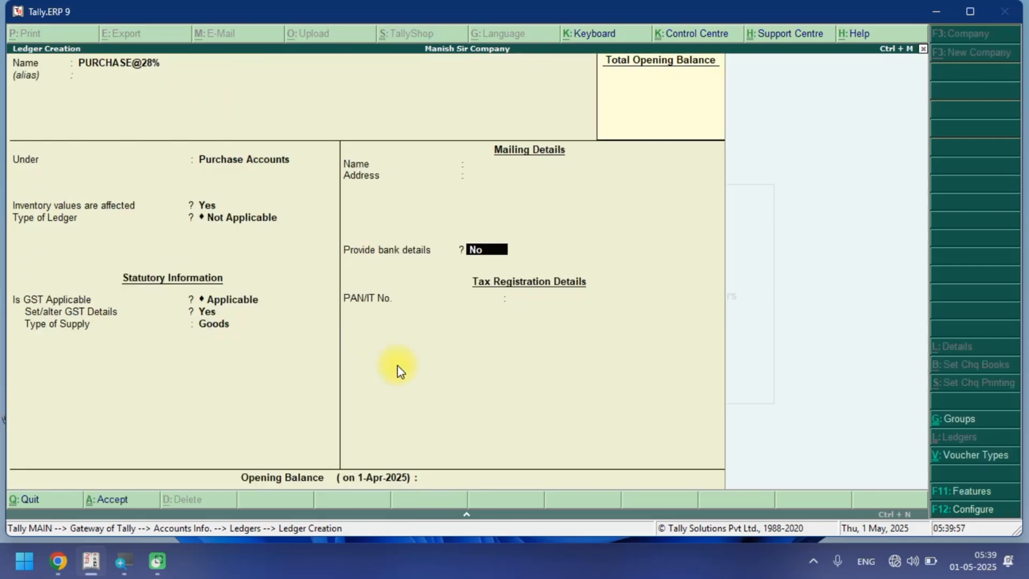
key(Return)
key(Return)
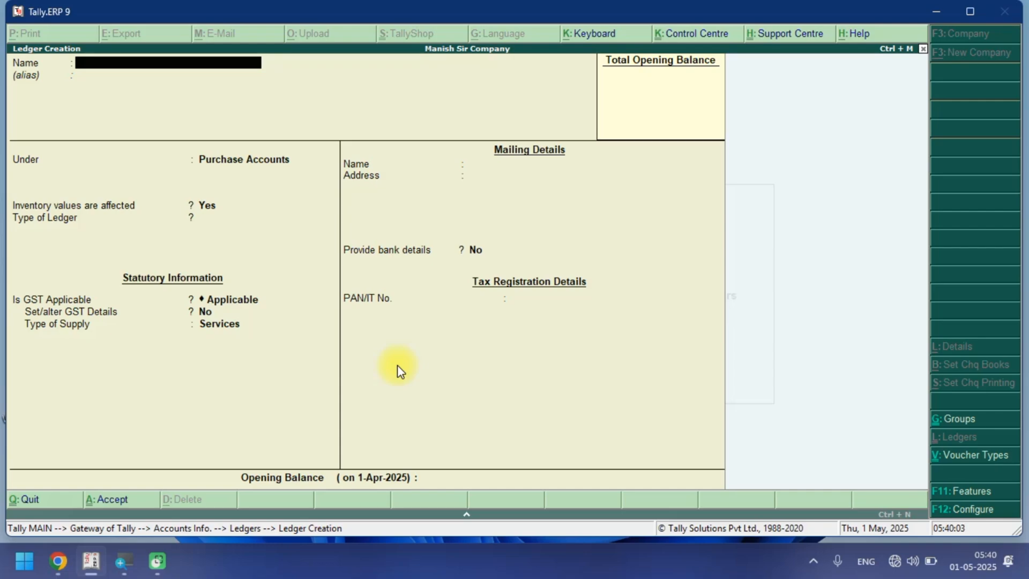
Start a ledger named SALES@00% under Sales Accounts.
text(SALES@)
key(ctrl+alt+c)
text(00%)
key(Return)
key(Return)
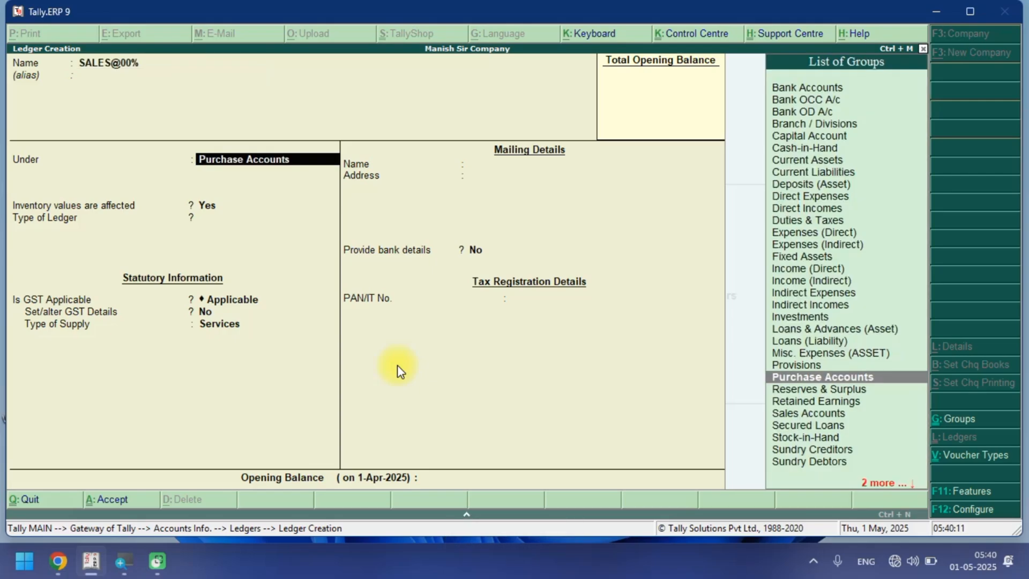
text(SA)
Set ledger type Not Applicable, enable GST details, and choose Sales Nil Rated as nature of transaction.
key(Return)
key(Return)
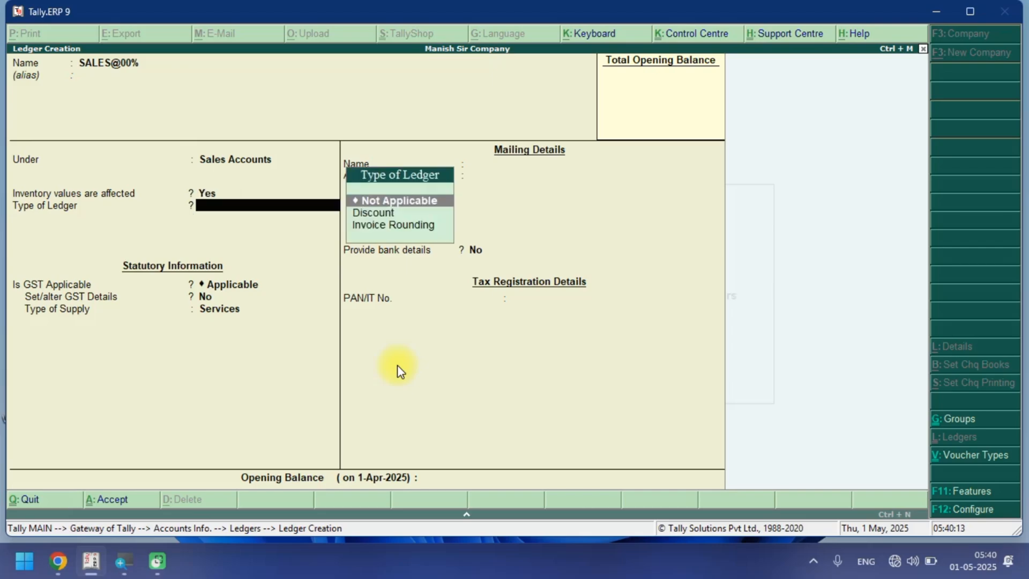
key(Return)
key(Return)
key(y)
key(Return)
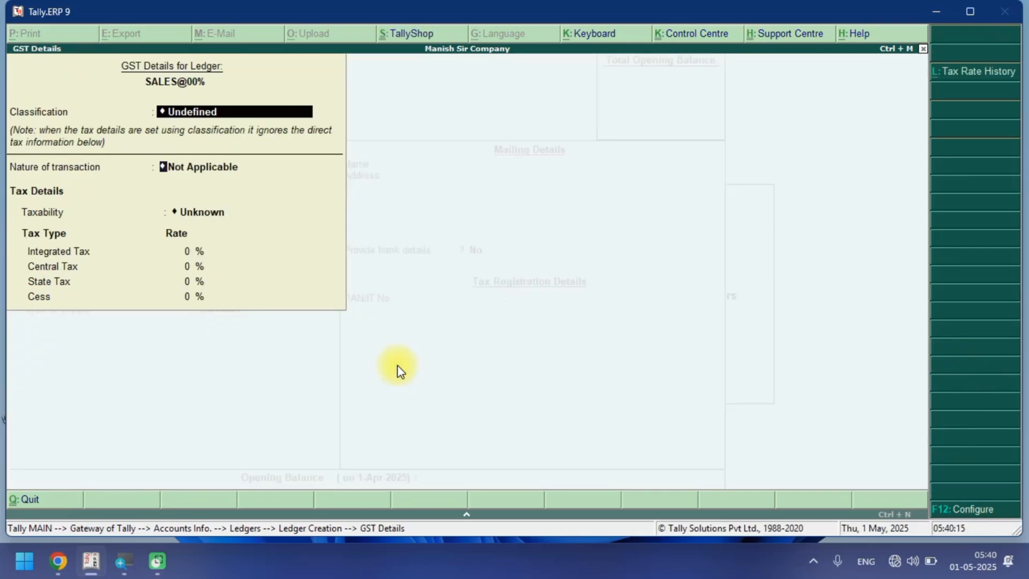
text(SA)
key(Down)
key(Down)
key(Down)
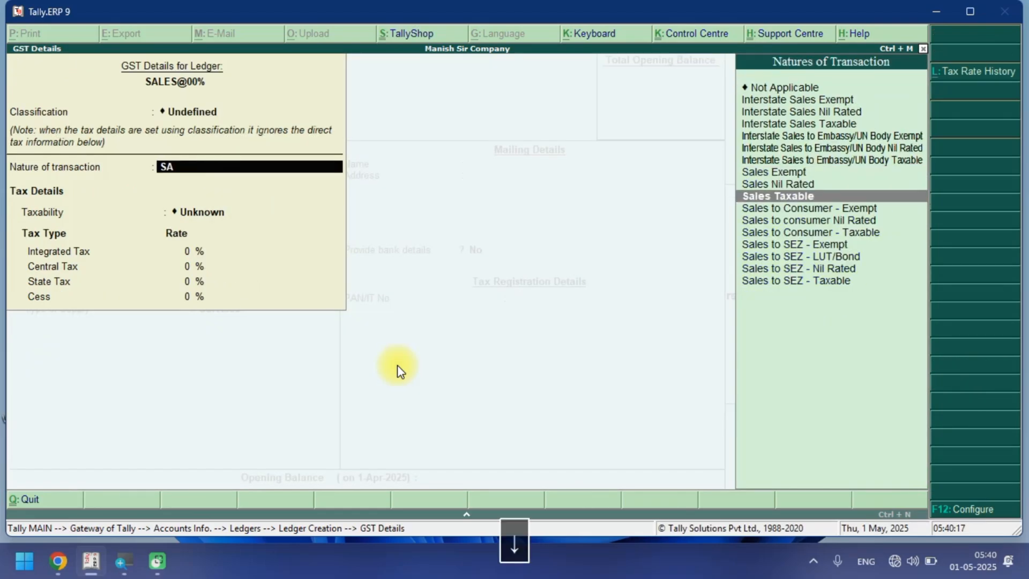
key(Return)
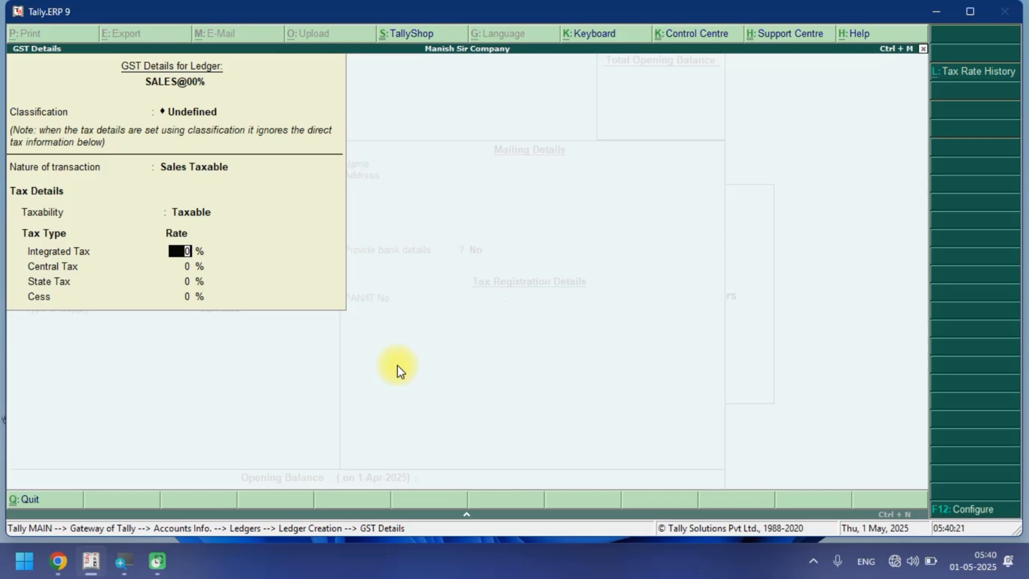
key(BackSpace)
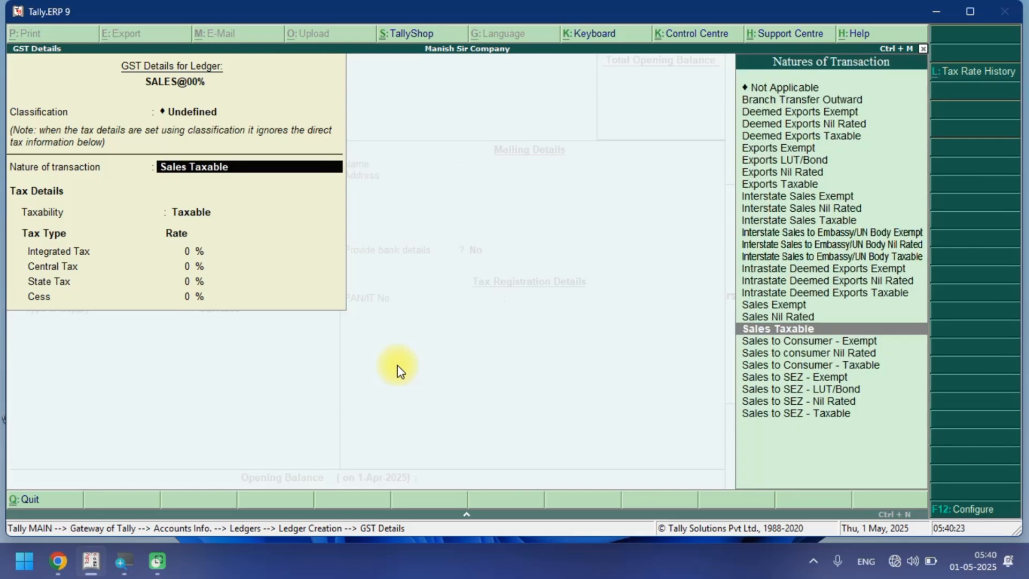
key(Up)
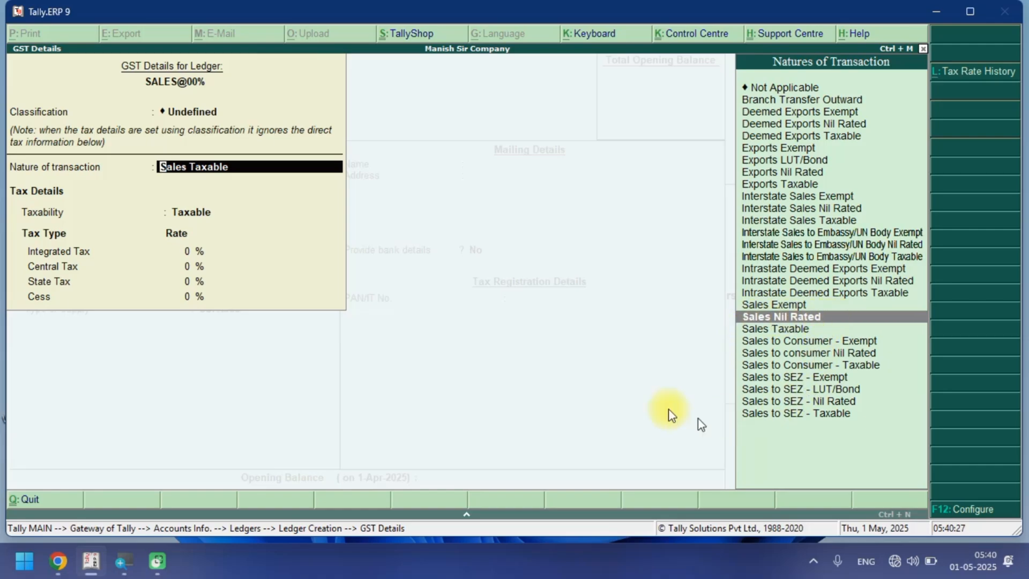
key(ctrl+a)
Set the SALES@00% ledger's type of supply to Goods and save the ledger.
key(Up)
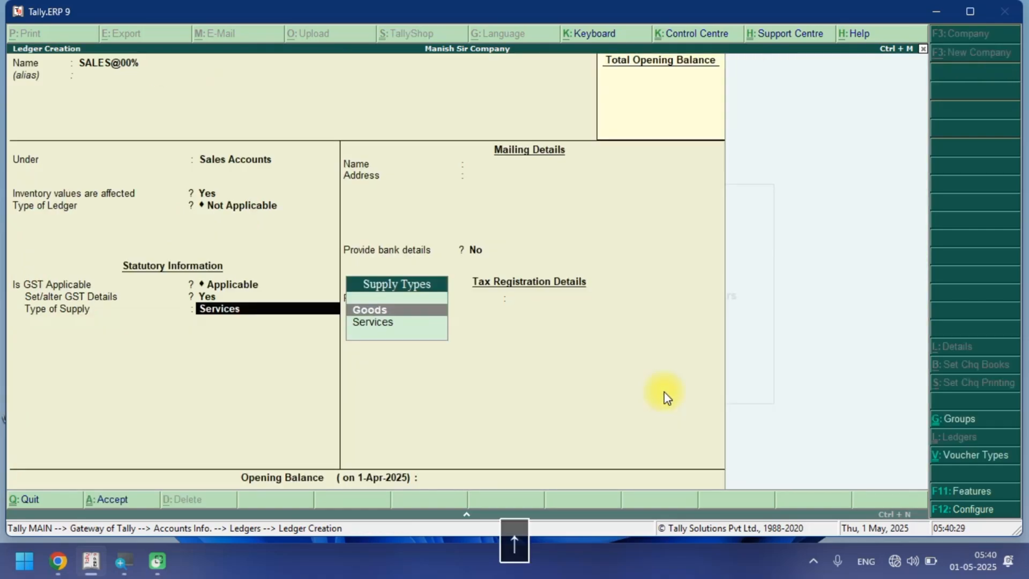
key(Return)
key(Return)
key(Return)
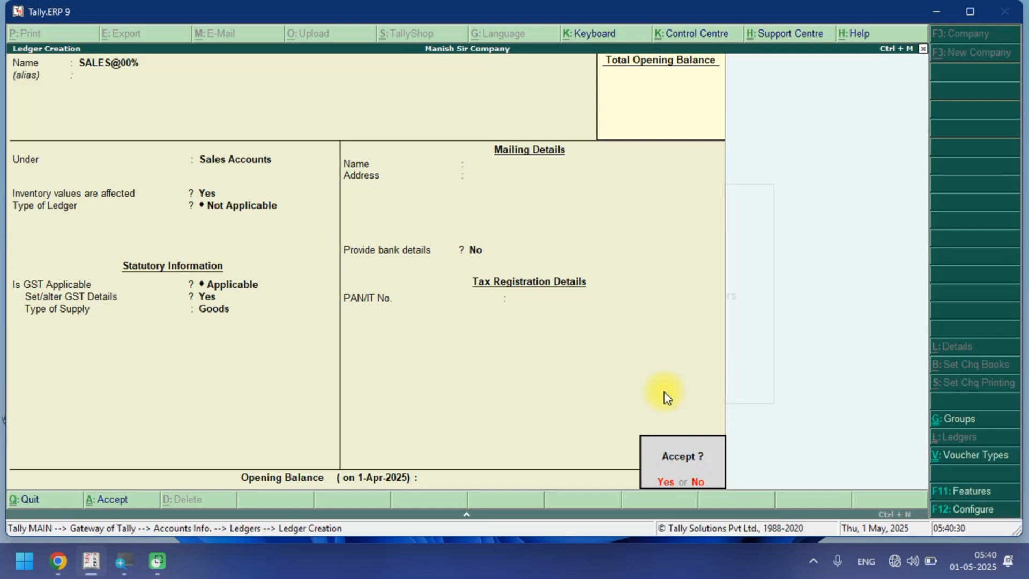
key(Return)
Start a ledger named SALES@05% under Sales Accounts.
key(ctrl+alt+v)
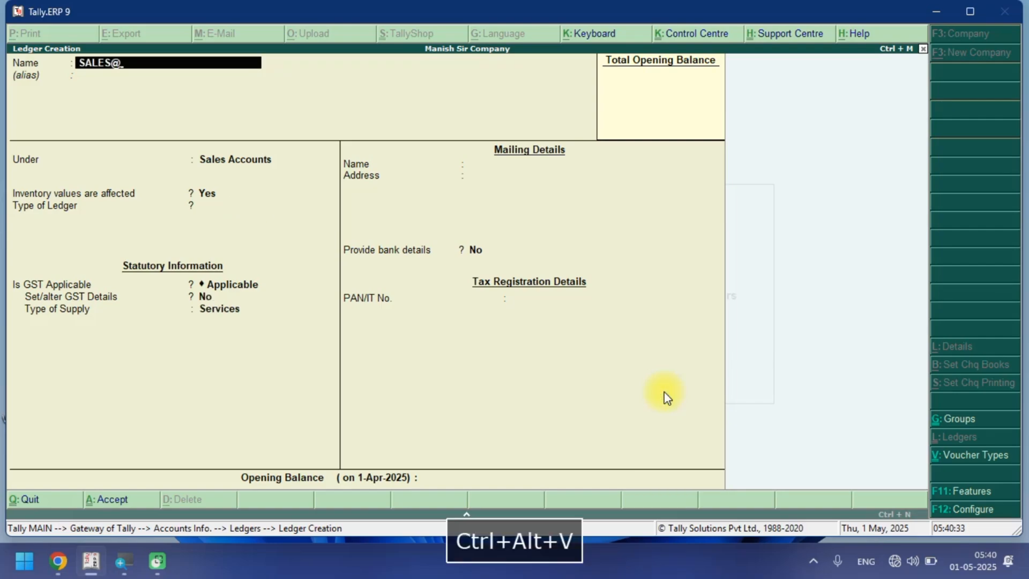
text(05%)
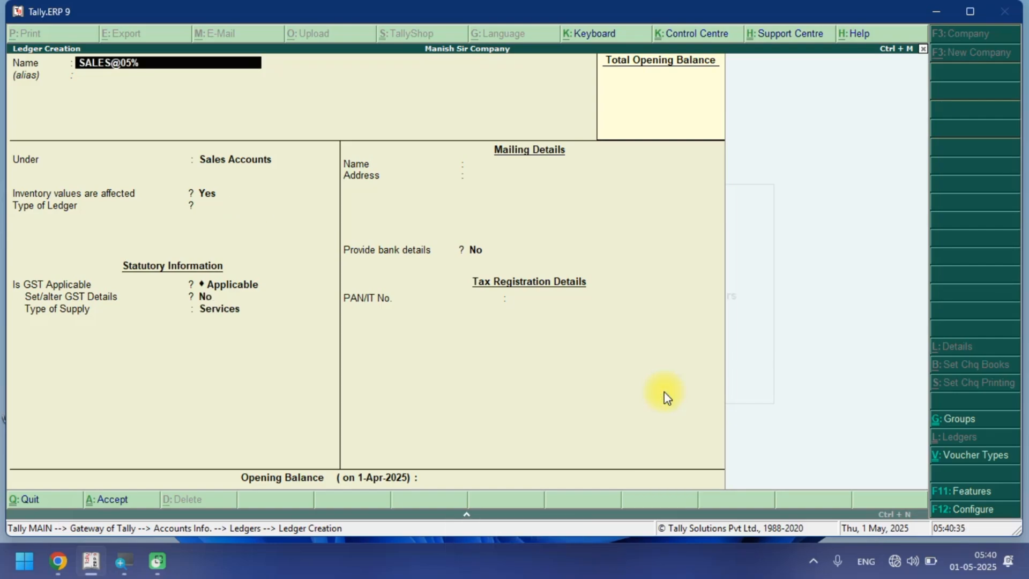
key(Return)
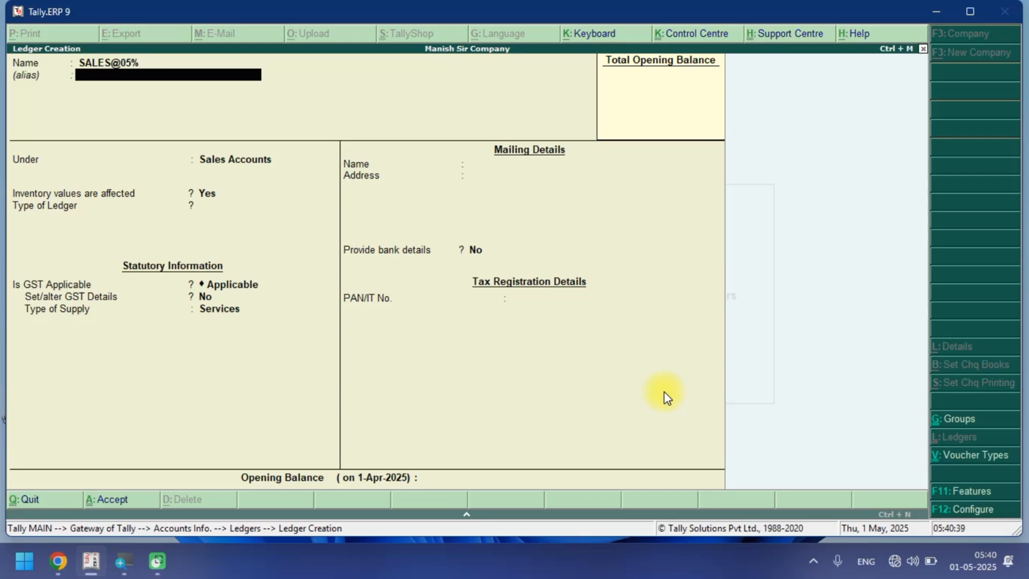
key(Return)
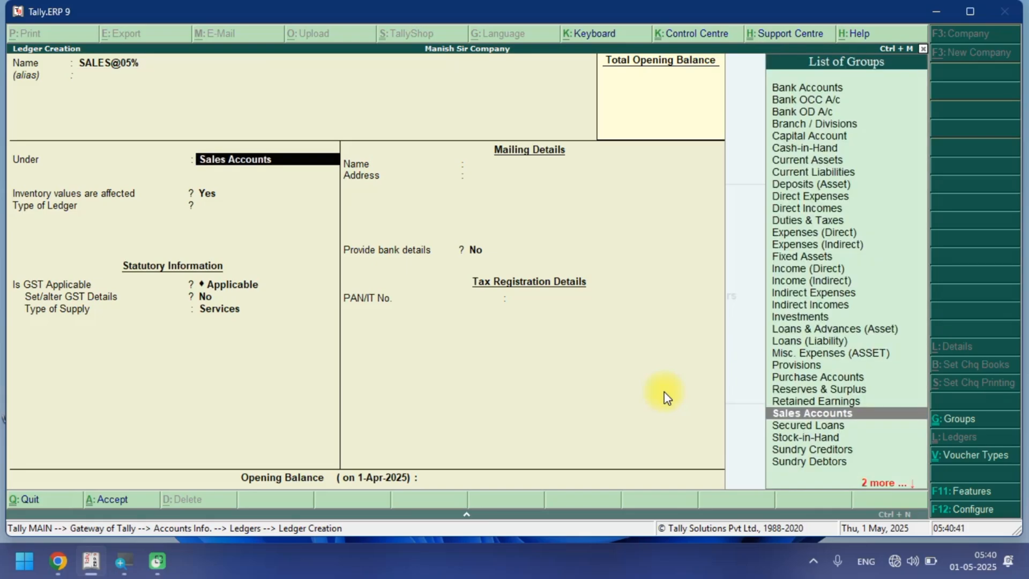
key(Return)
key(Return)
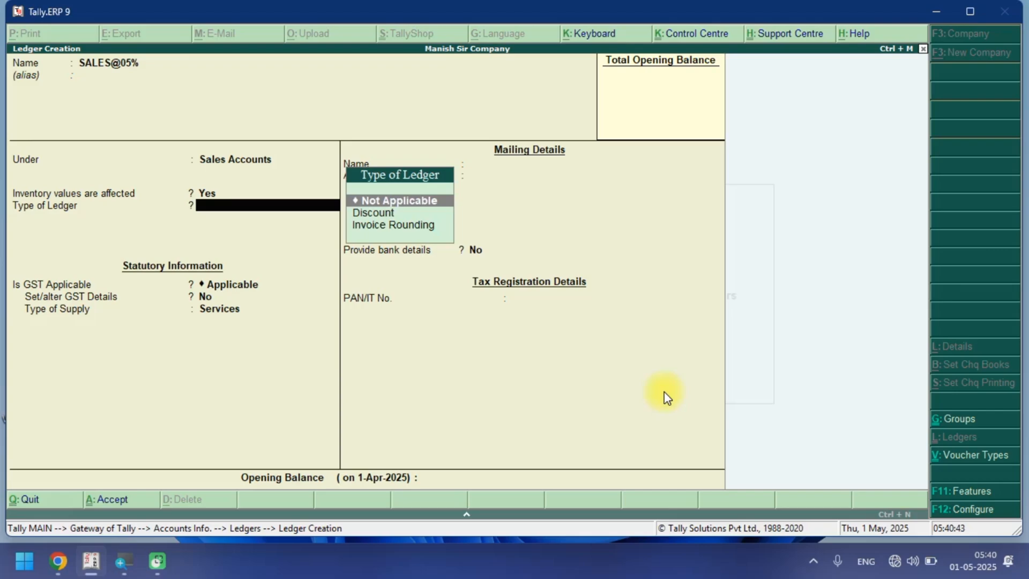
Set ledger type Not Applicable, enable GST details, and choose Sales Taxable as nature of transaction.
key(Return)
key(Return)
text(Y)
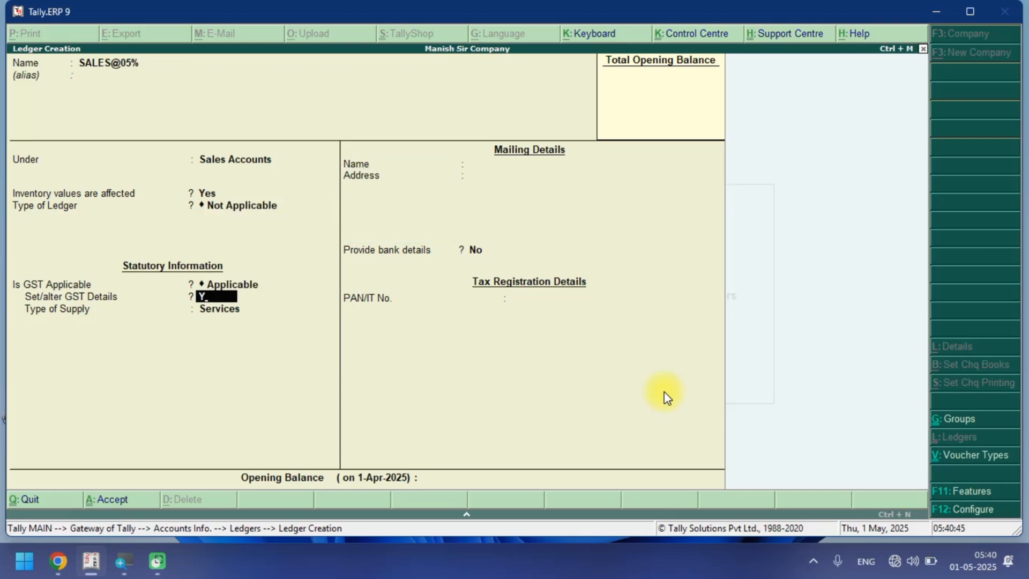
key(Return)
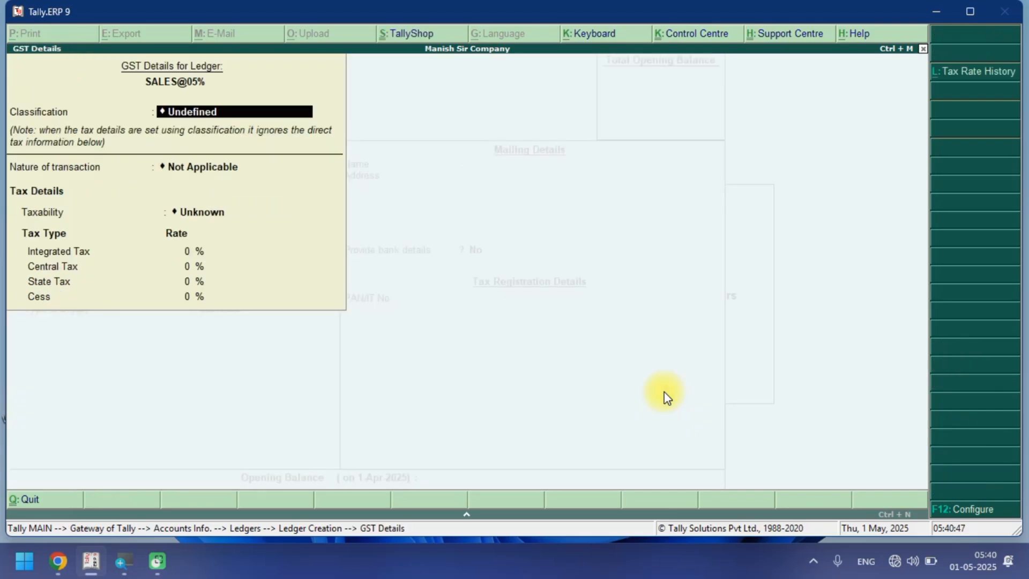
key(Return)
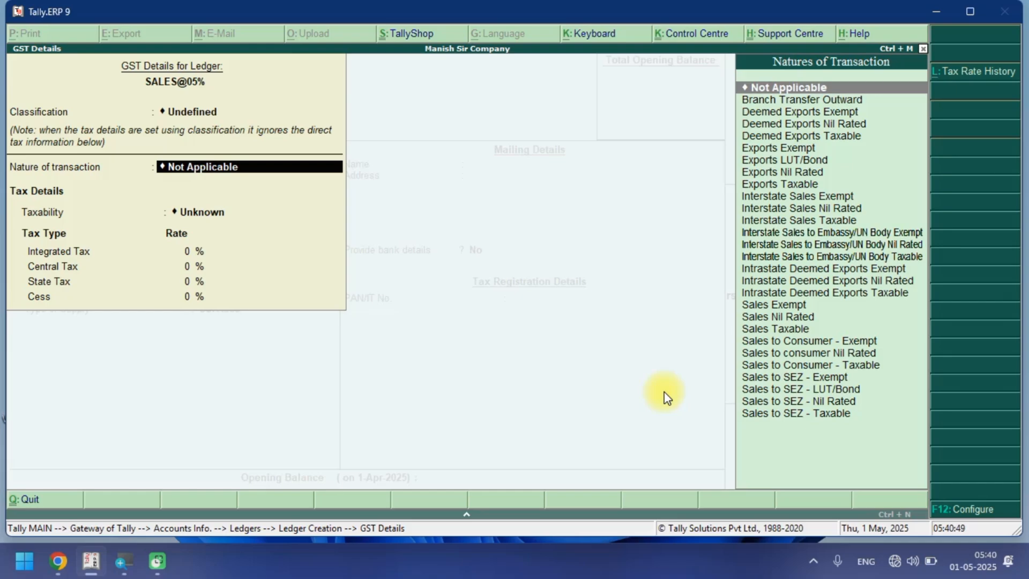
text(SA)
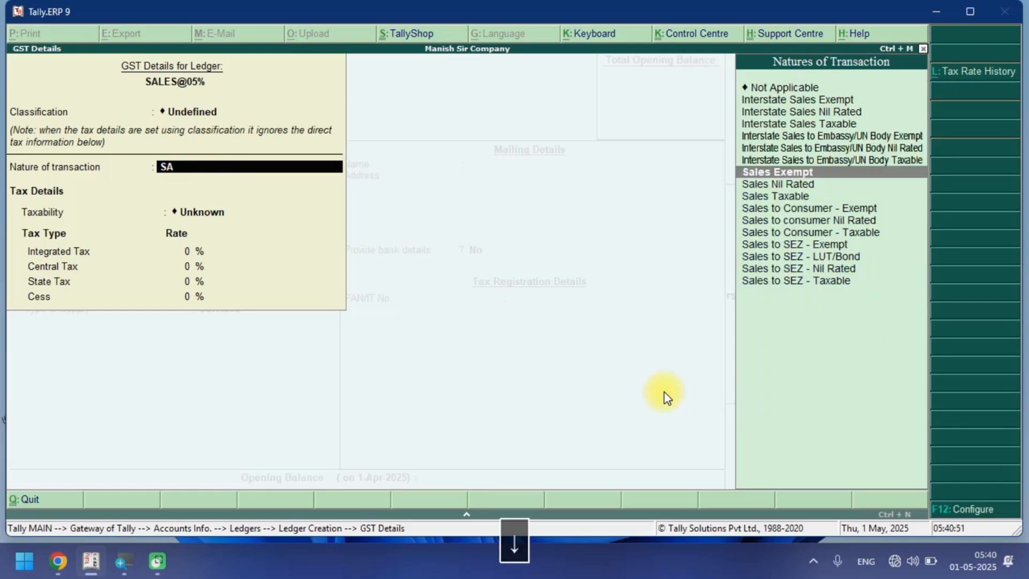
key(Return)
Set the integrated tax rate to 5%, type of supply to Goods, and save the SALES@05% ledger.
text(5)
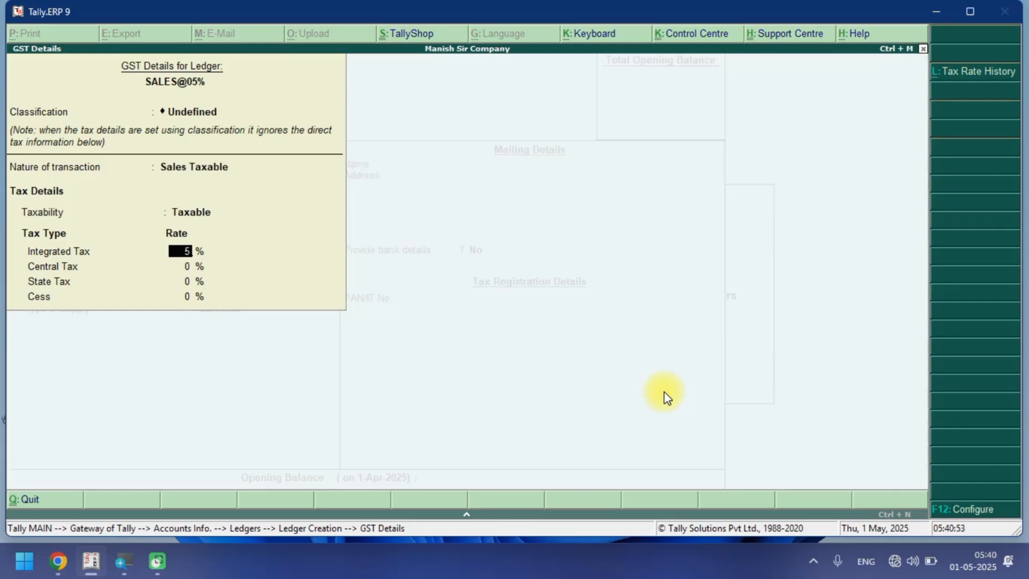
key(Return)
key(Return)
key(Return)
key(Return)
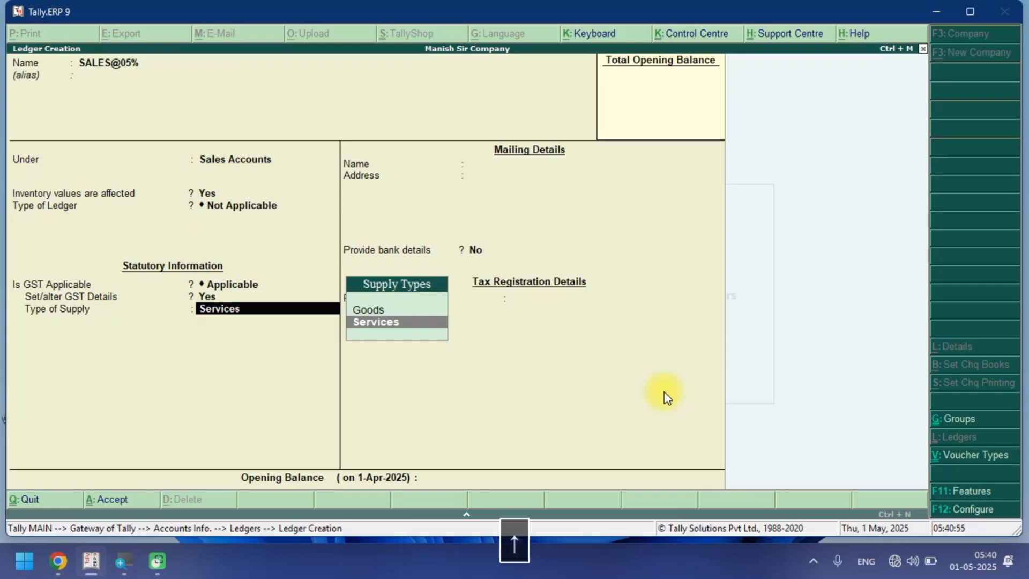
key(Up)
key(Return)
key(Return)
key(Return)
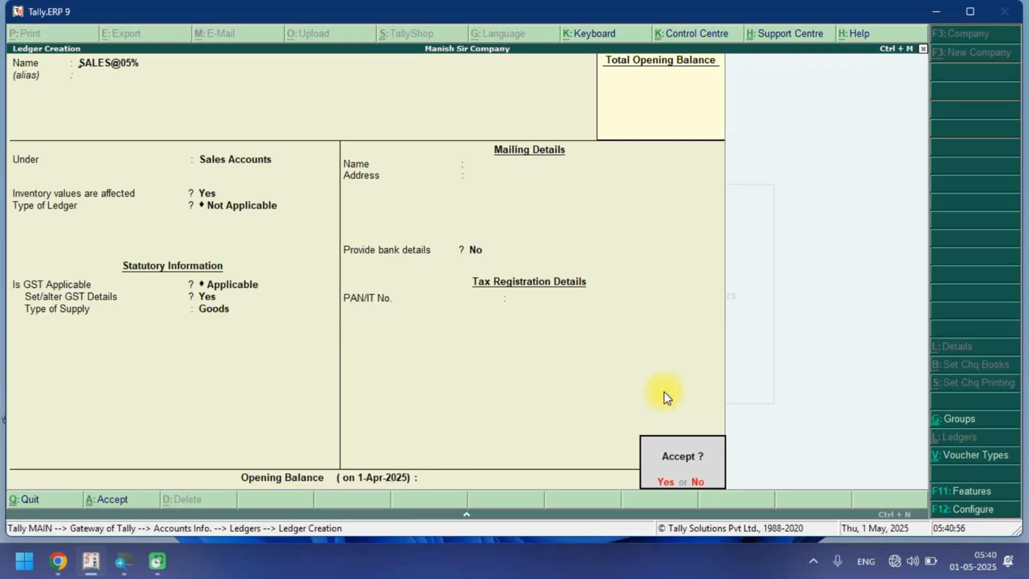
key(Return)
Start a ledger named SALES@12% under Sales Accounts.
key(ctrl+alt+v)
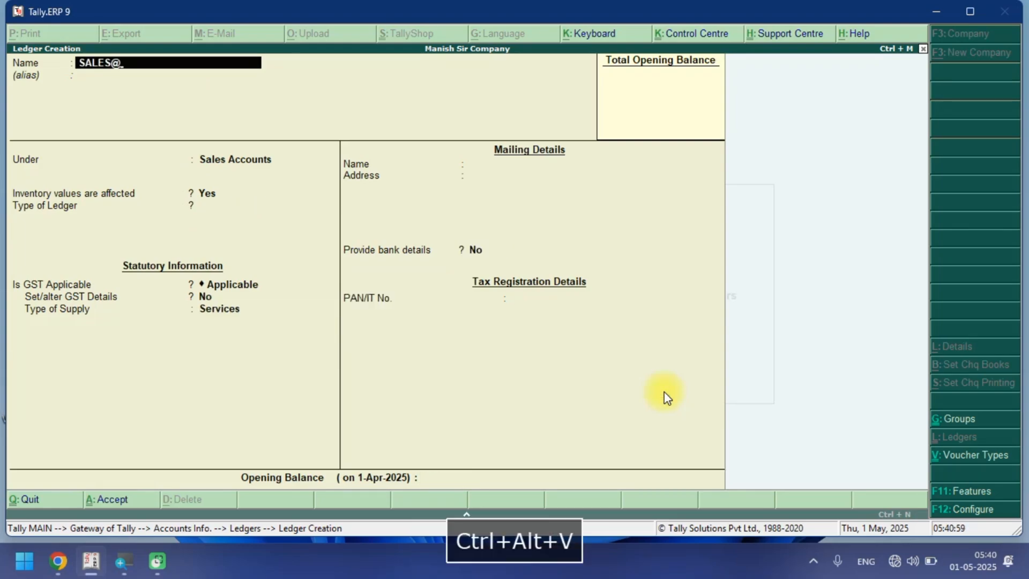
text(12)
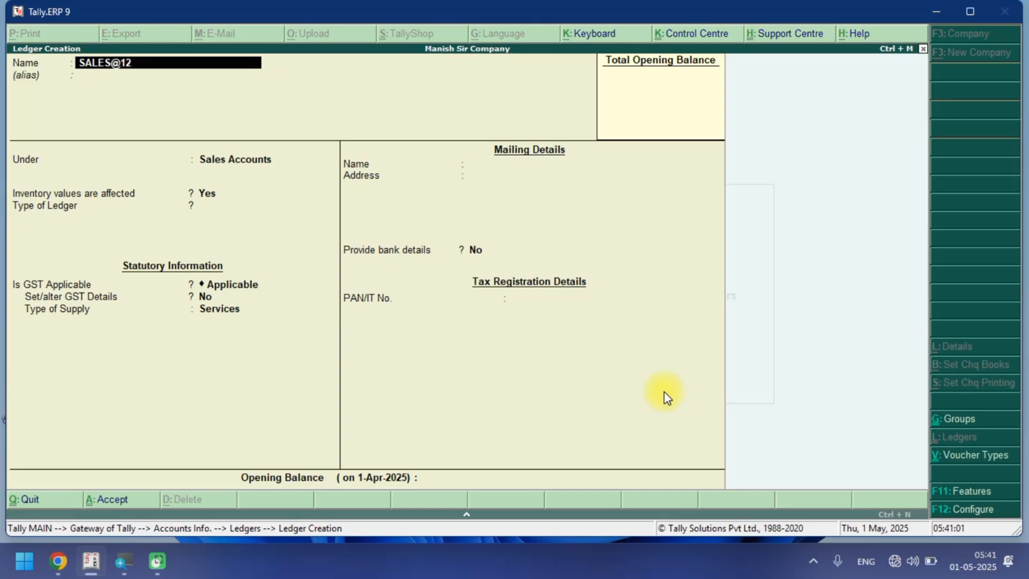
text(%)
key(Return)
Set ledger type Not Applicable, enable GST details, and choose Sales Taxable as nature of transaction.
key(Return)
key(Return)
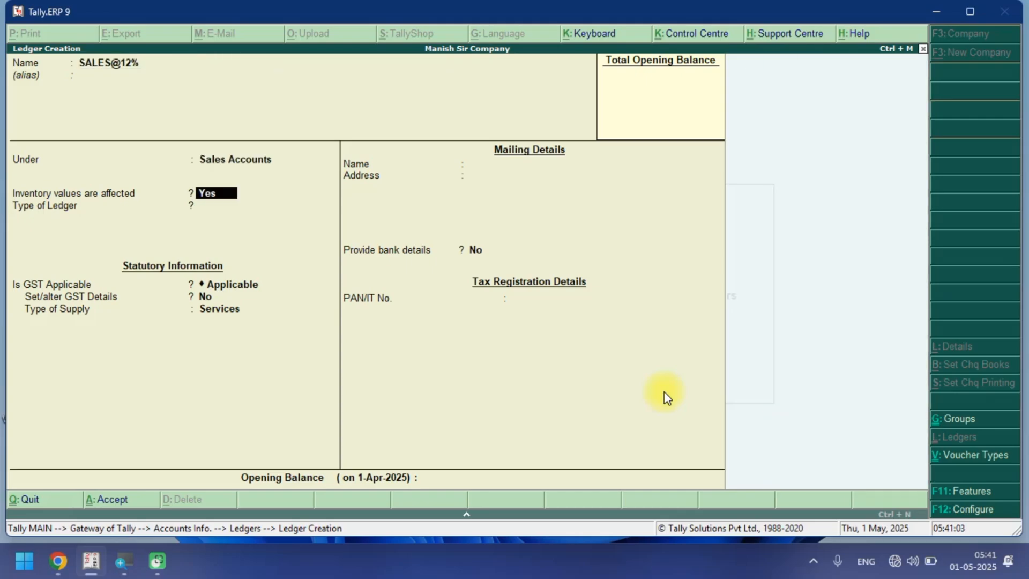
key(Return)
key(Return)
key(Return)
key(y)
key(Return)
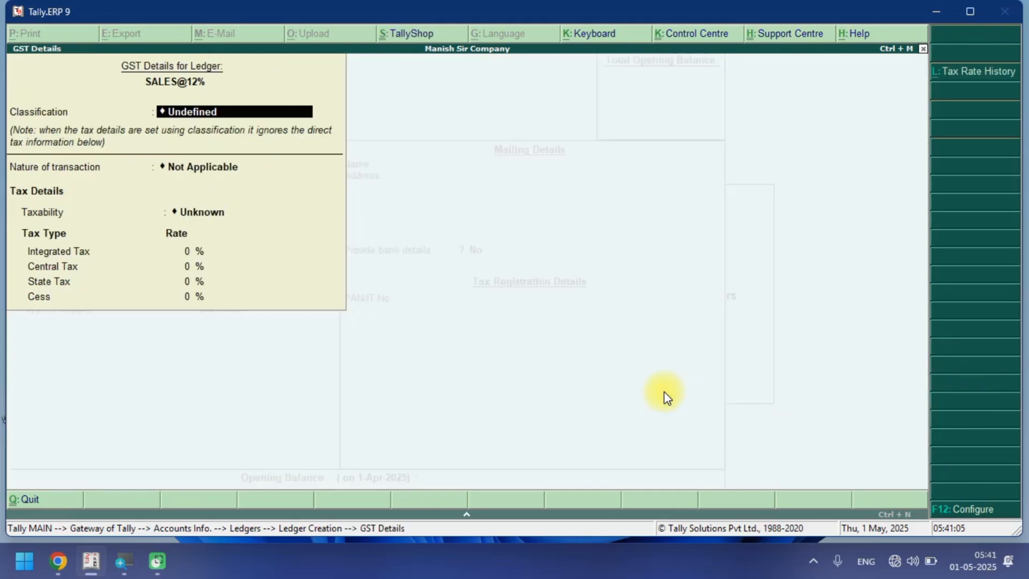
text(Sa)
key(Down)
key(Down)
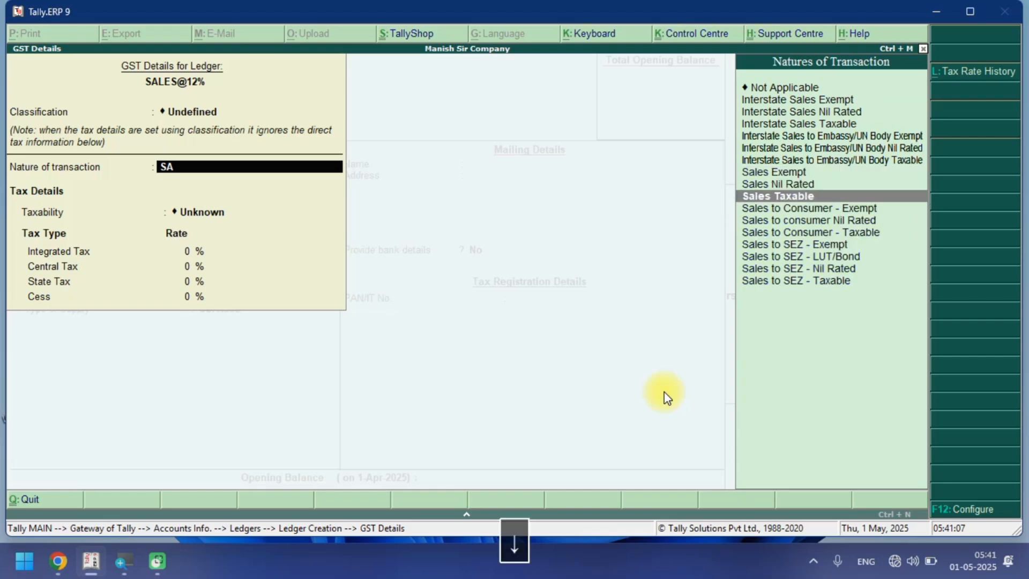
key(Return)
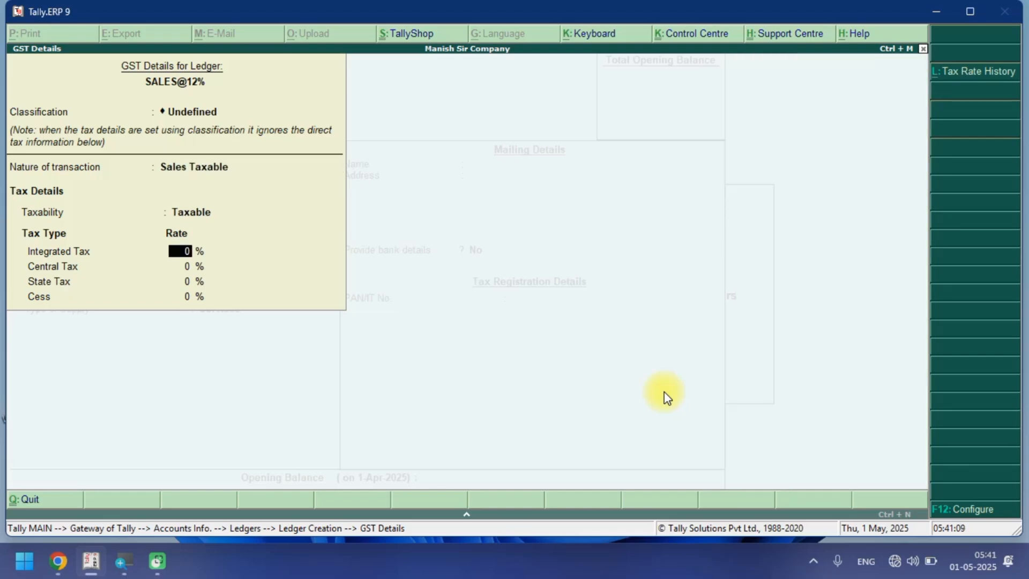
Set the integrated tax rate to 12%, type of supply to Goods, and save the SALES@12% ledger.
text(12)
key(Return)
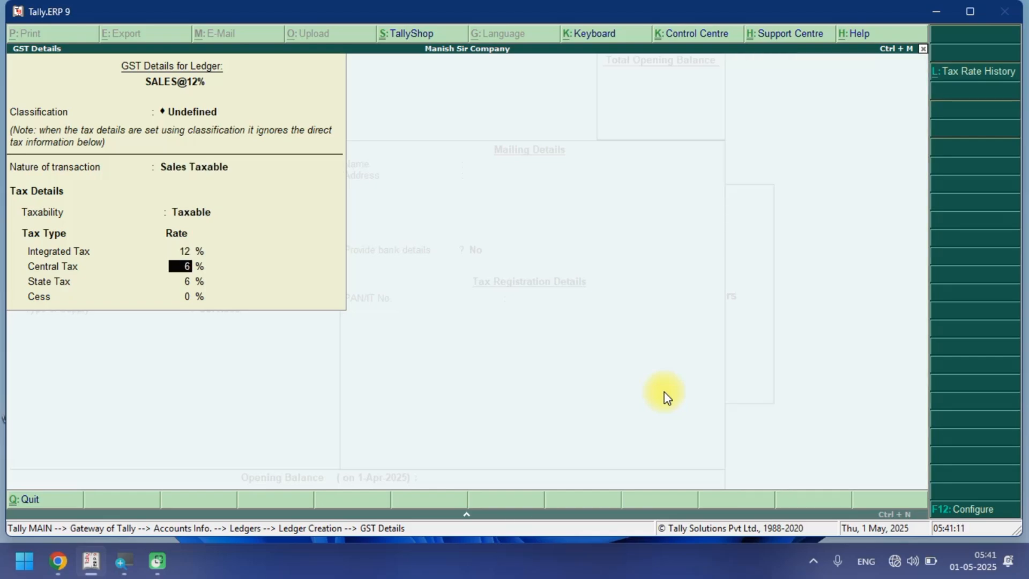
key(Return)
key(Return)
key(Return)
key(Return)
key(Up)
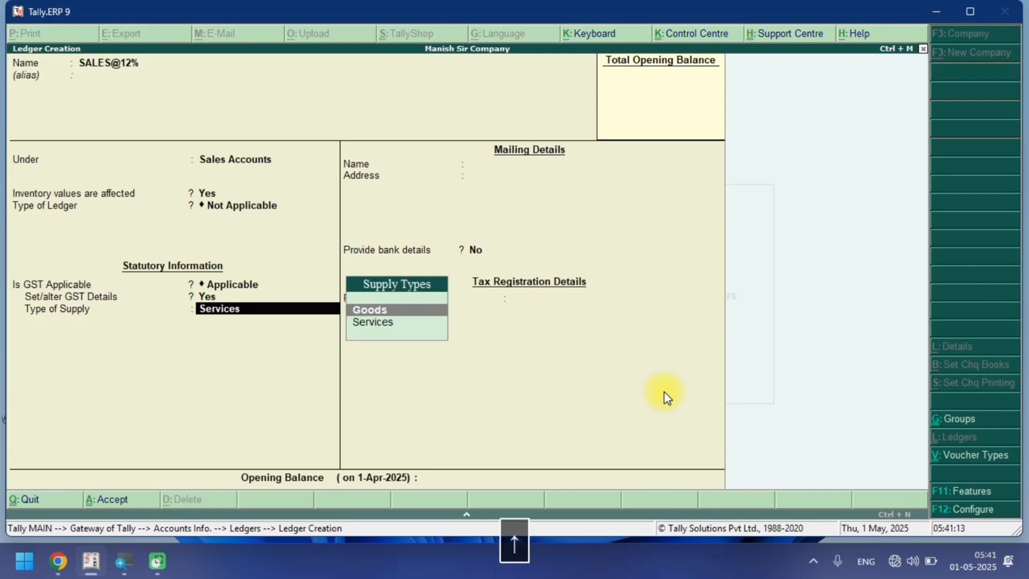
key(Return)
key(Return)
key(Return)
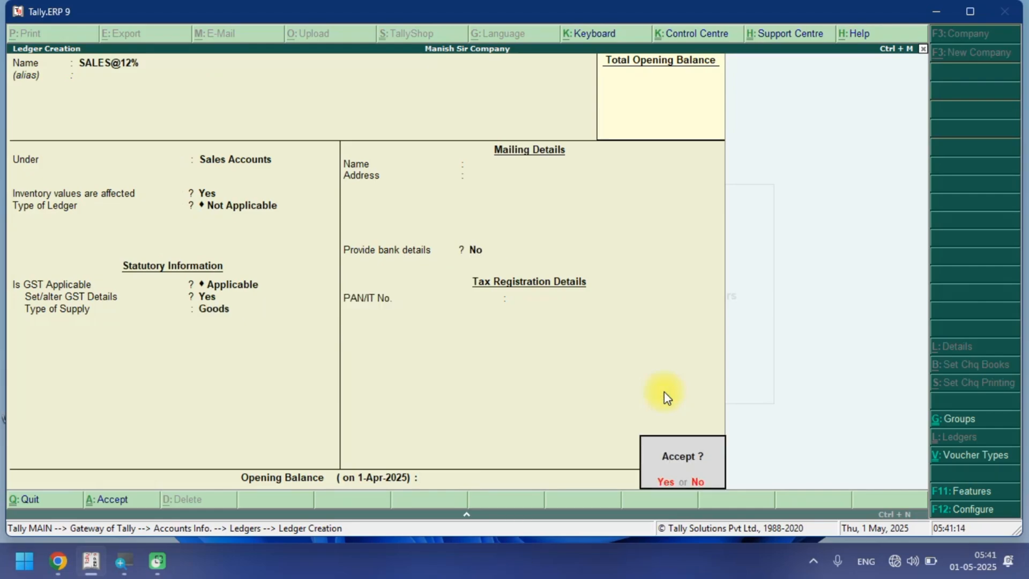
key(Return)
Start a ledger named SALES@18% under Sales Accounts with ledger type Not Applicable.
key(ctrl+alt+v)
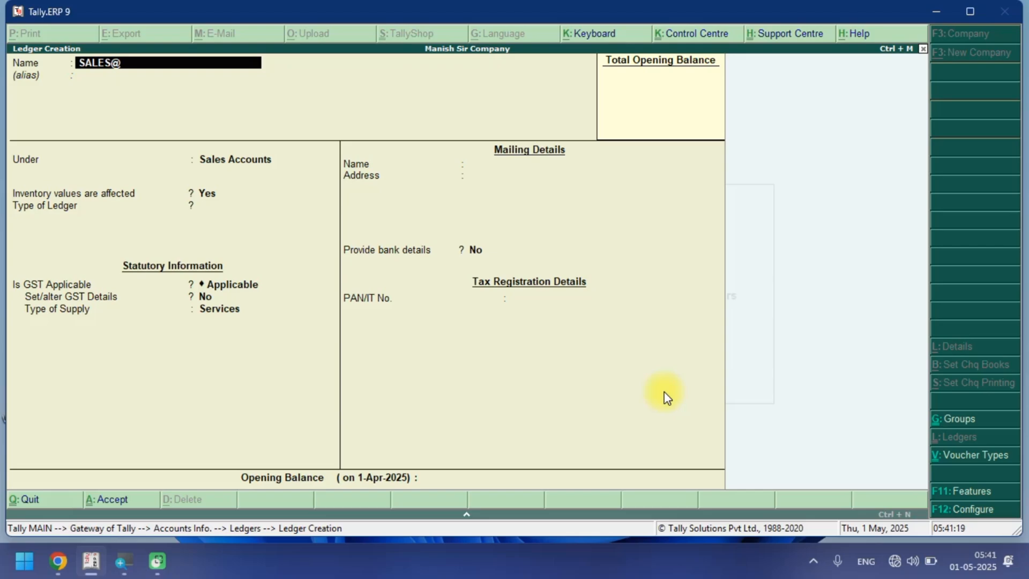
text(18%)
key(Return)
key(Return)
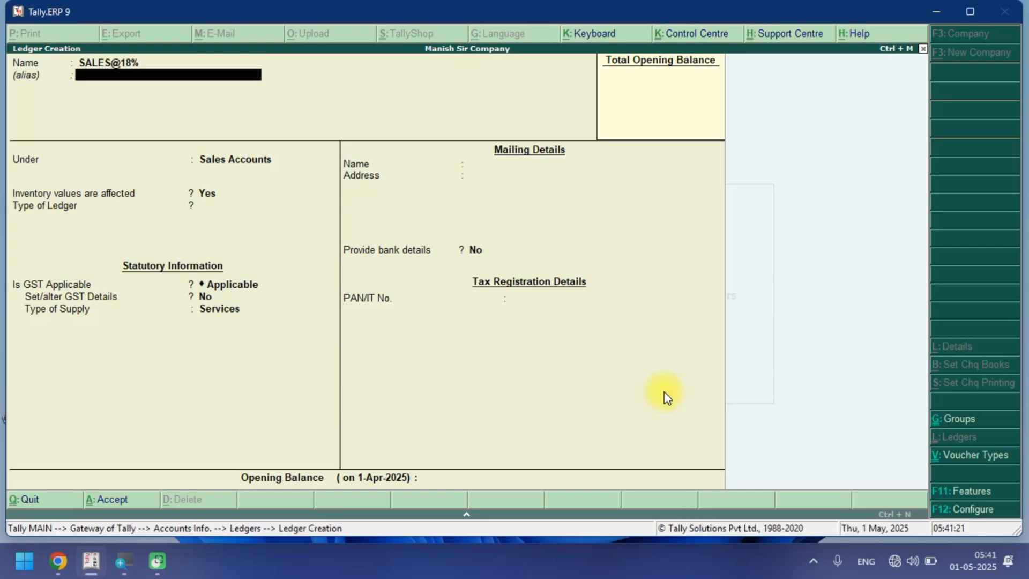
key(Return)
key(Return)
Enable GST details for SALES@18% and choose Sales Taxable as nature of transaction.
key(Return)
key(Return)
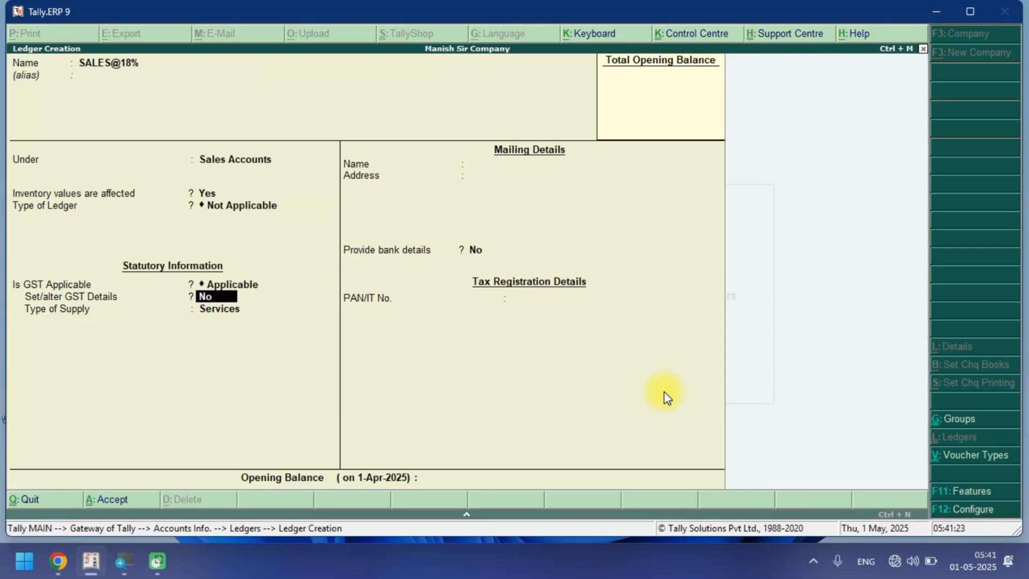
text(Y)
key(Return)
key(Return)
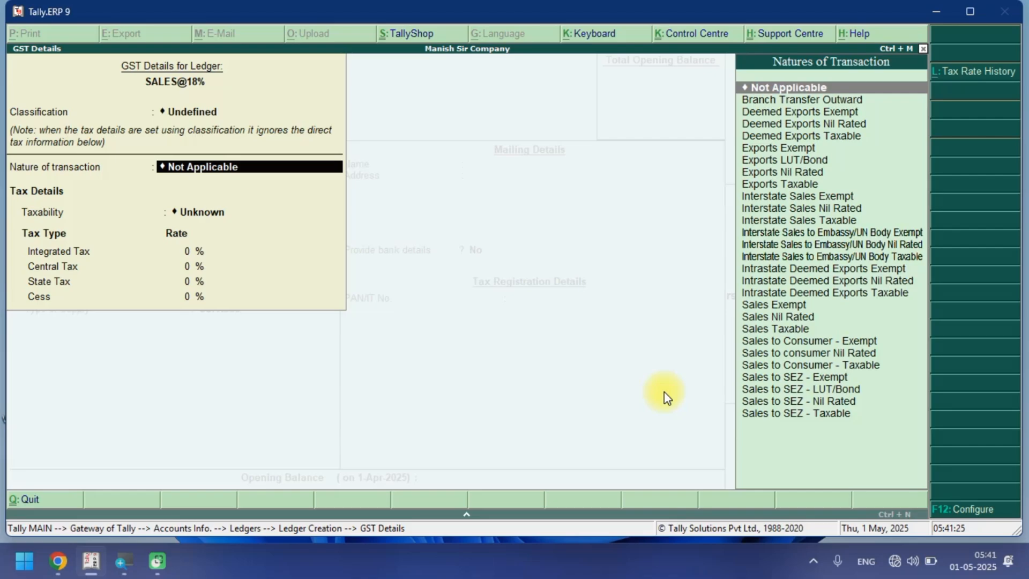
text(Ds)
key(BackSpace)
key(BackSpace)
text(SA)
key(Down)
key(Down)
Set the integrated tax rate to 18%, type of supply to Goods, and save the SALES@18% ledger.
key(Return)
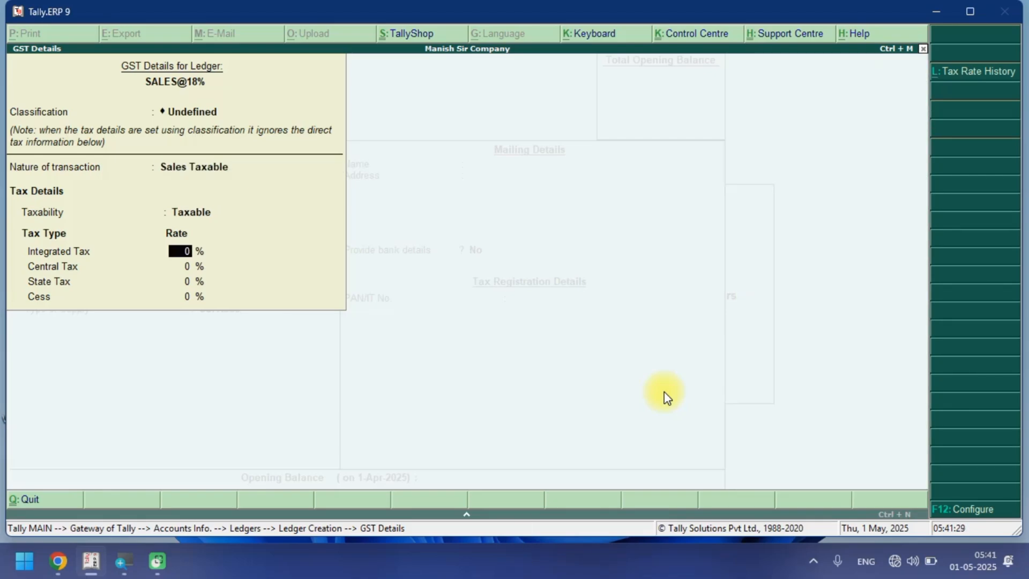
text(18)
key(Return)
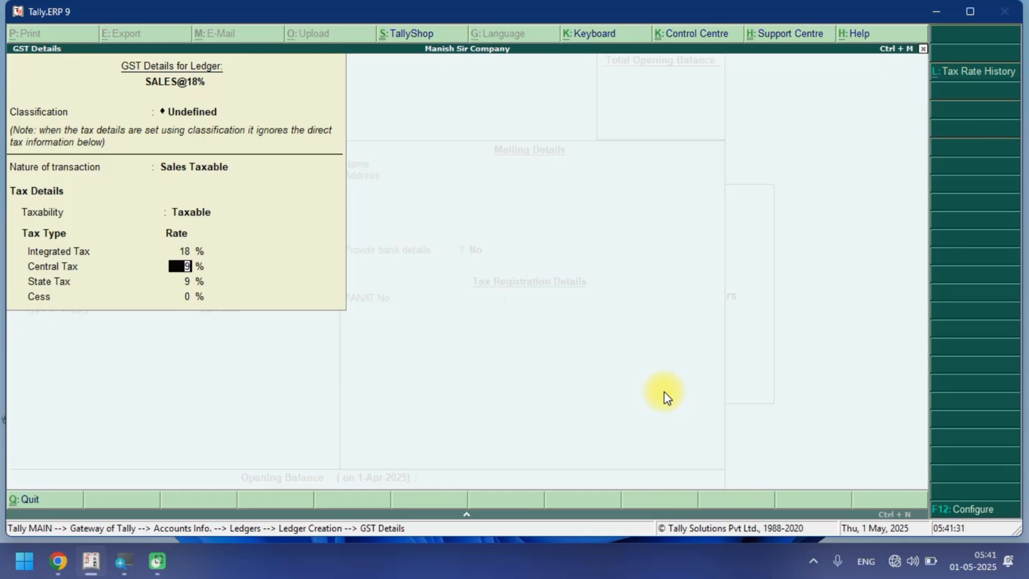
key(Return)
key(Return)
key(Return)
key(Up)
key(Return)
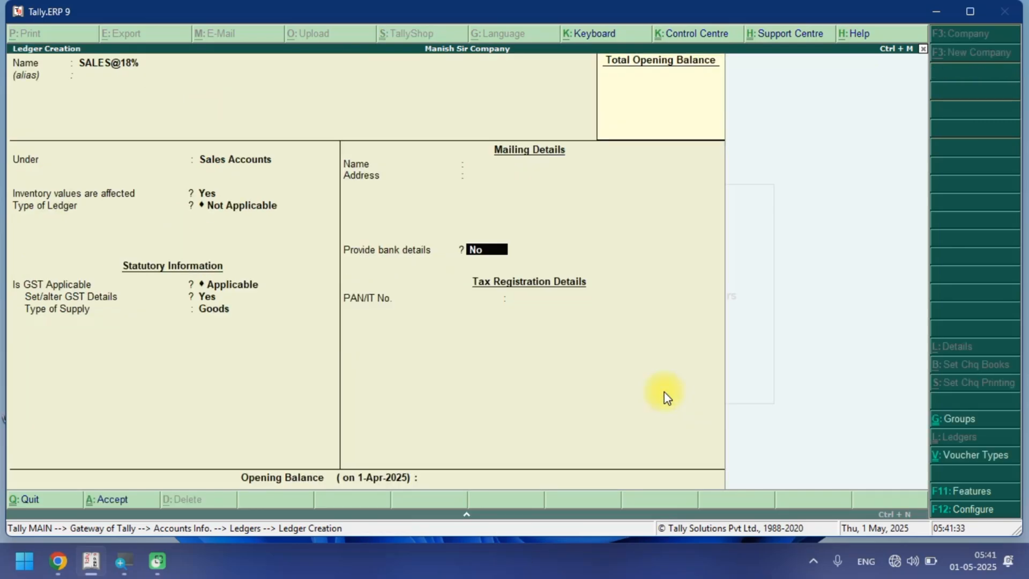
key(Return)
Start a ledger named SALES@28% under Sales Accounts with ledger type Not Applicable.
key(Return)
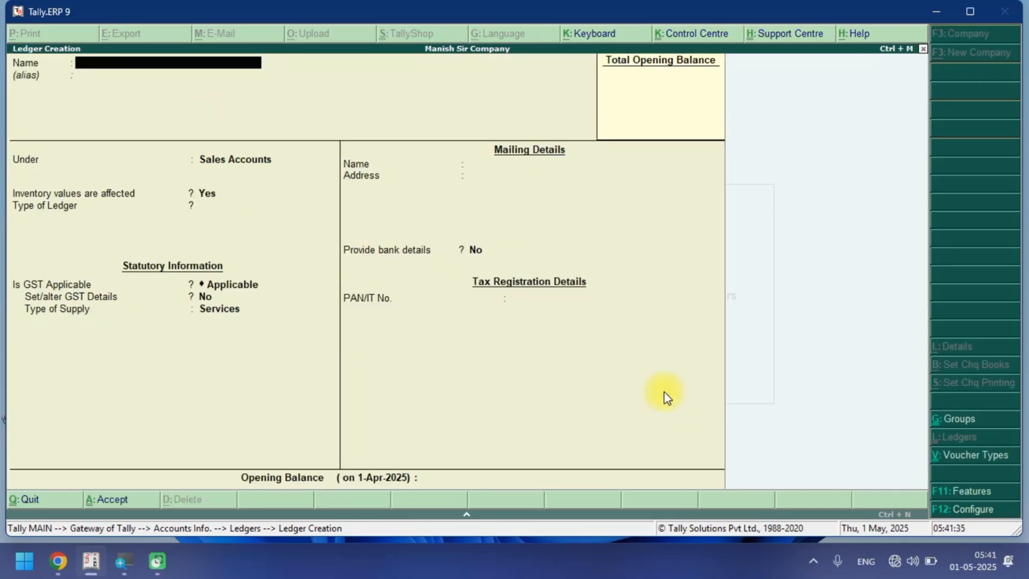
key(ctrl+alt+v)
text(28%)
key(Return)
key(Return)
key(Return)
key(Return)
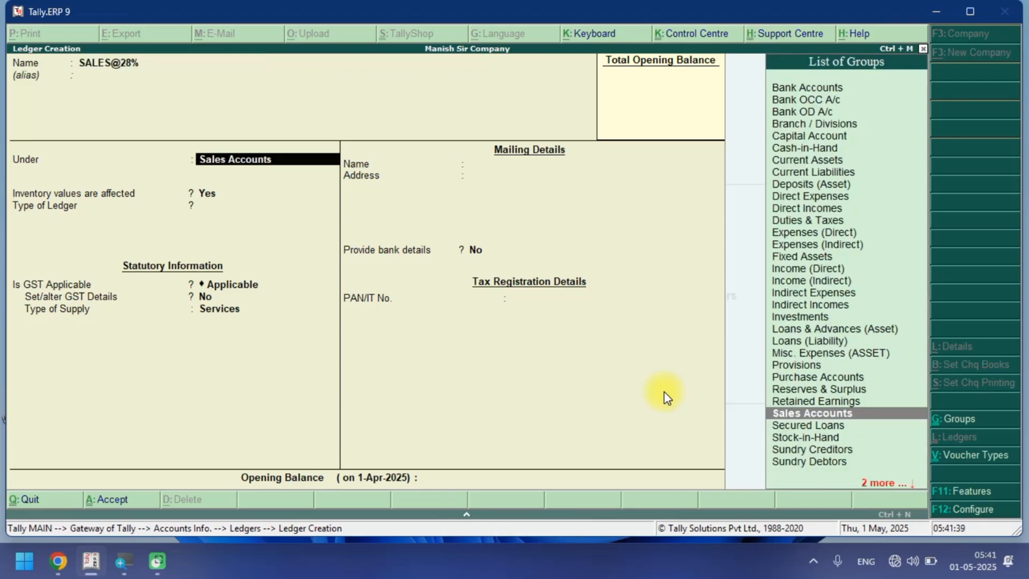
key(Return)
key(Return)
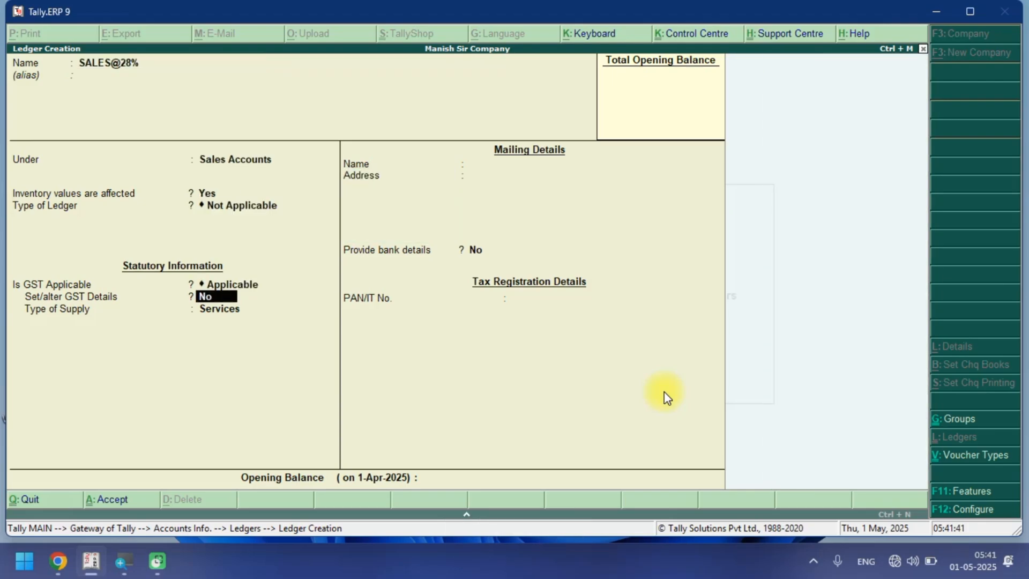
Enable GST details for SALES@28% and choose Sales Taxable as nature of transaction.
key(y)
key(Down)
key(Down)
key(Down)
key(Down)
key(Down)
key(Down)
key(Down)
key(Down)
key(Down)
key(Down)
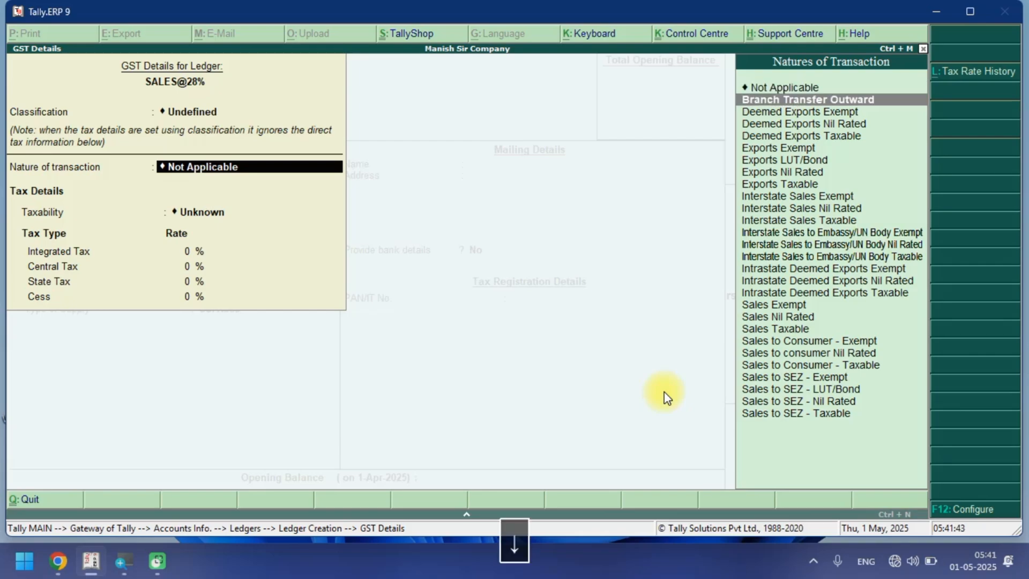
key(Down)
key(Down)
key(Down)
key(Down)
key(Down)
key(Down)
key(Down)
key(Down)
key(Down)
key(Down)
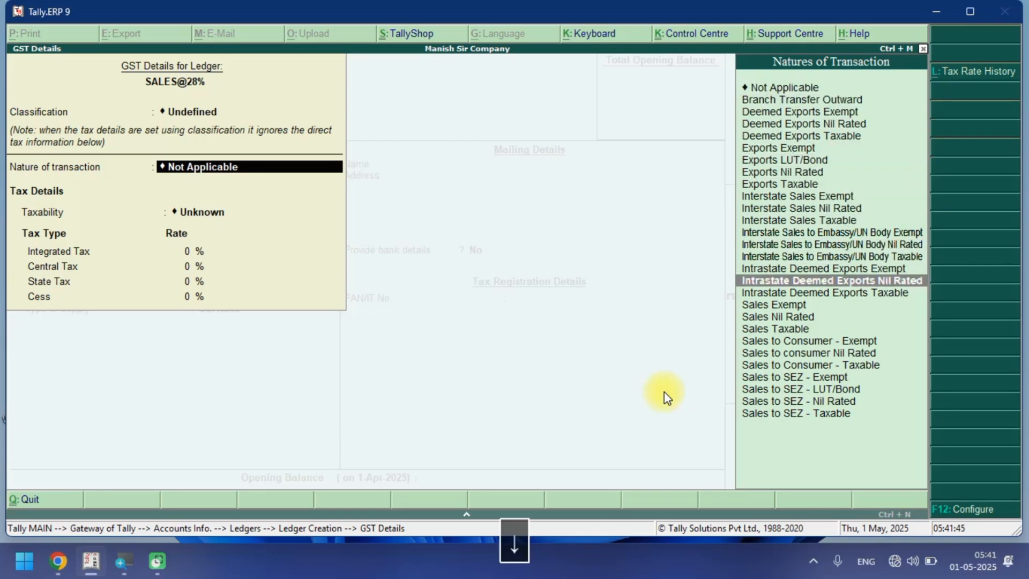
key(Return)
Set the integrated tax rate to 28%, type of supply to Goods, and save the SALES@28% ledger.
text(28)
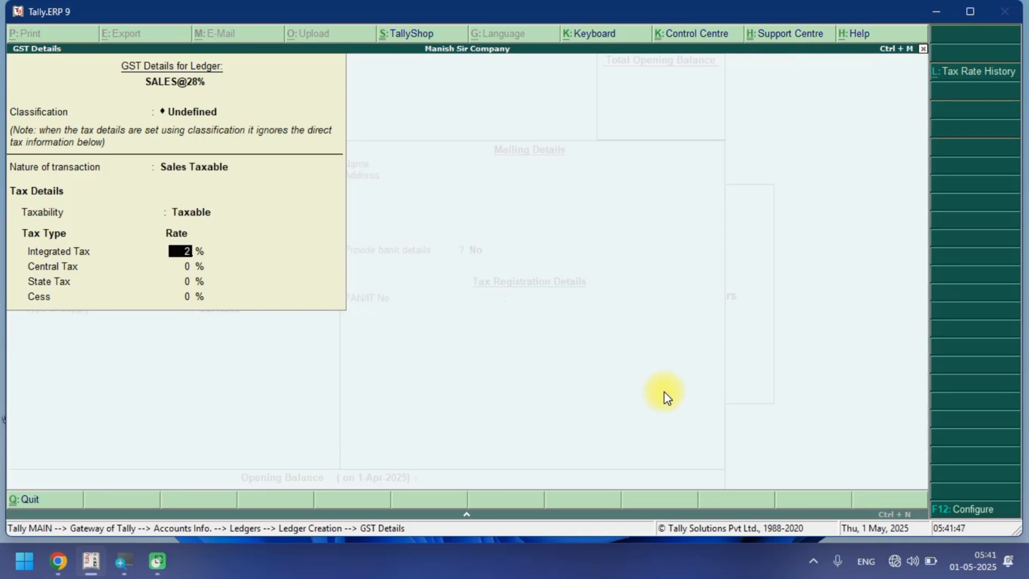
key(Return)
key(Return)
key(Return)
key(Return)
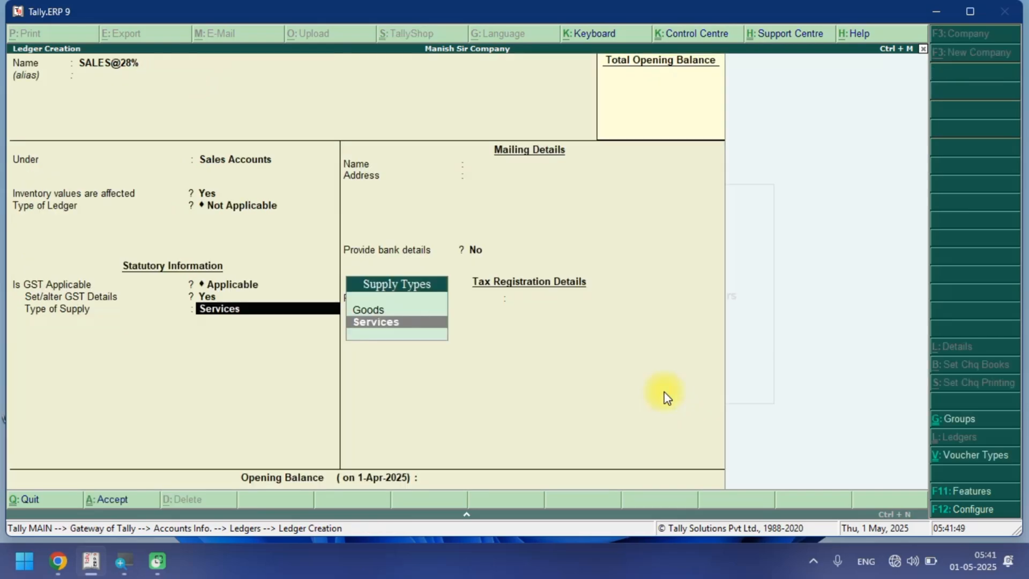
key(Up)
key(Return)
key(Return)
key(Return)
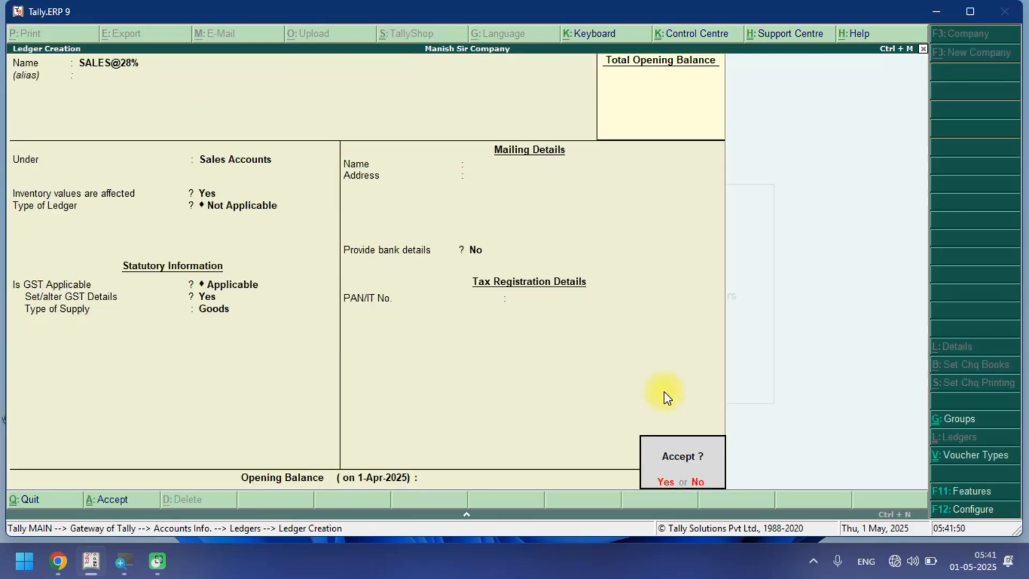
key(Return)
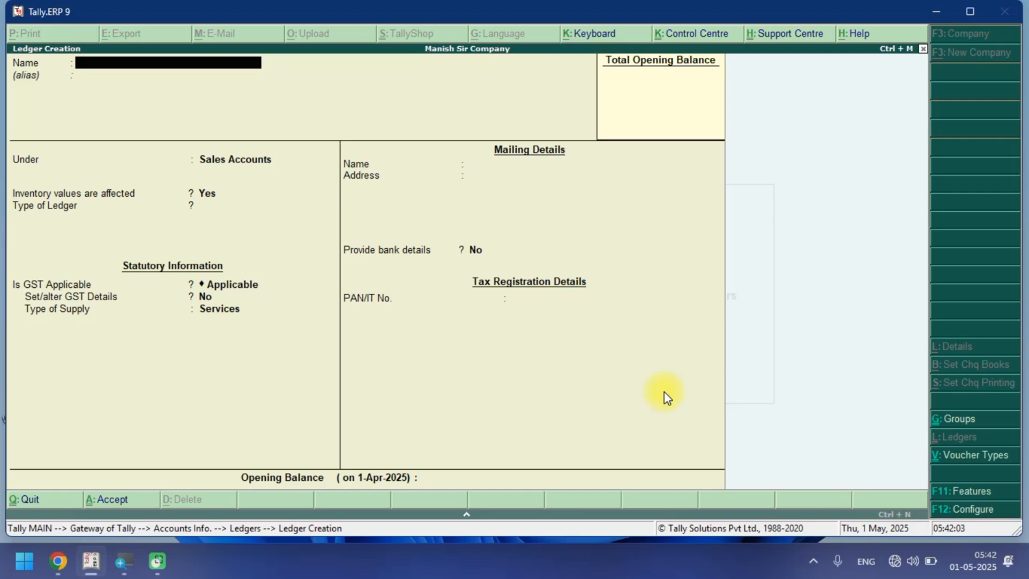
Create a ledger named BANK under Bank Accounts with an opening balance of 10000000 and save it.
text(BANK)
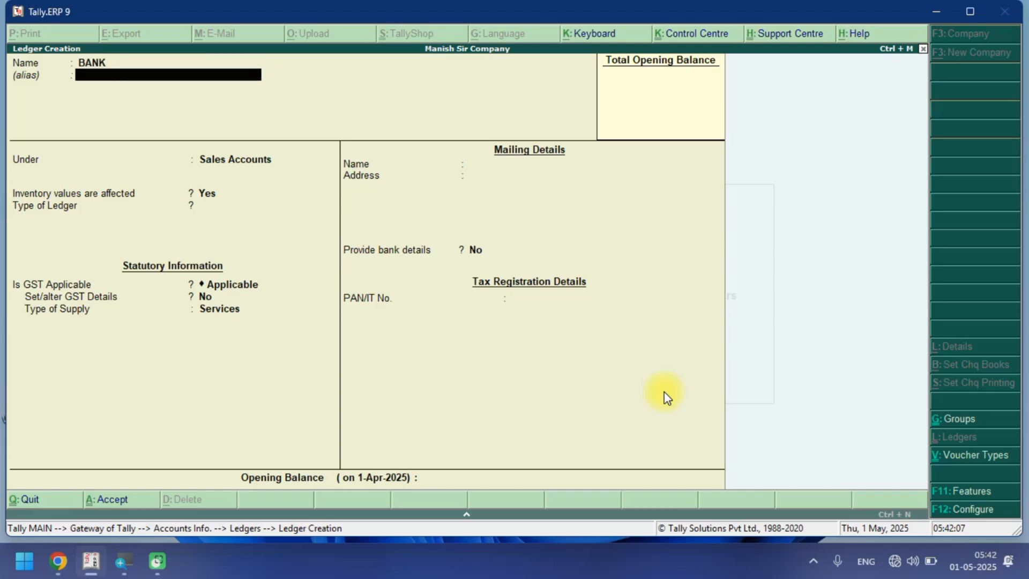
key(Return)
text(BAN)
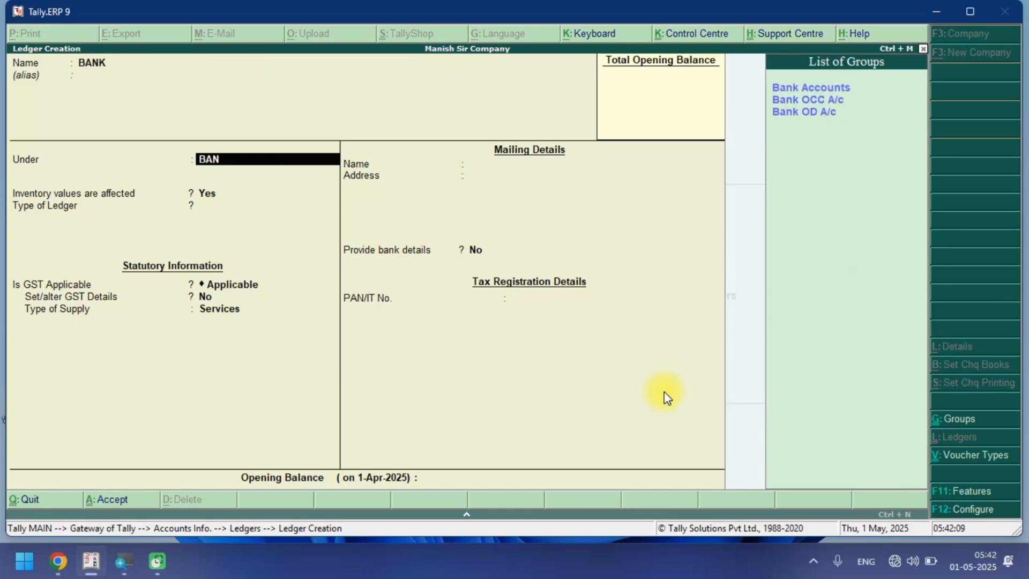
key(Down)
key(Return)
key(Return)
key(Return)
key(Return)
key(Return)
key(Return)
key(Return)
key(Return)
key(Return)
key(Return)
key(Return)
key(Return)
key(Return)
key(Return)
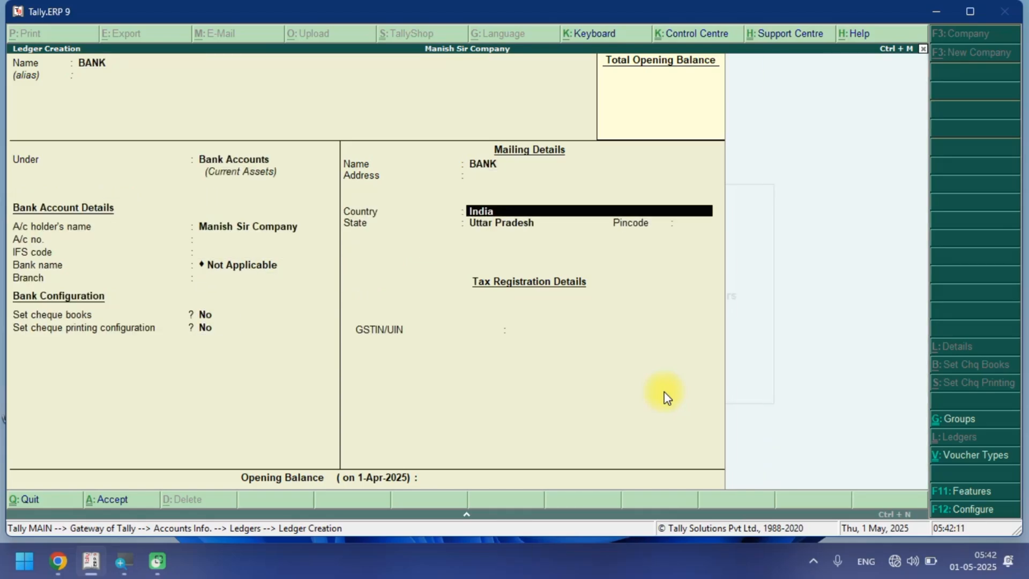
key(Return)
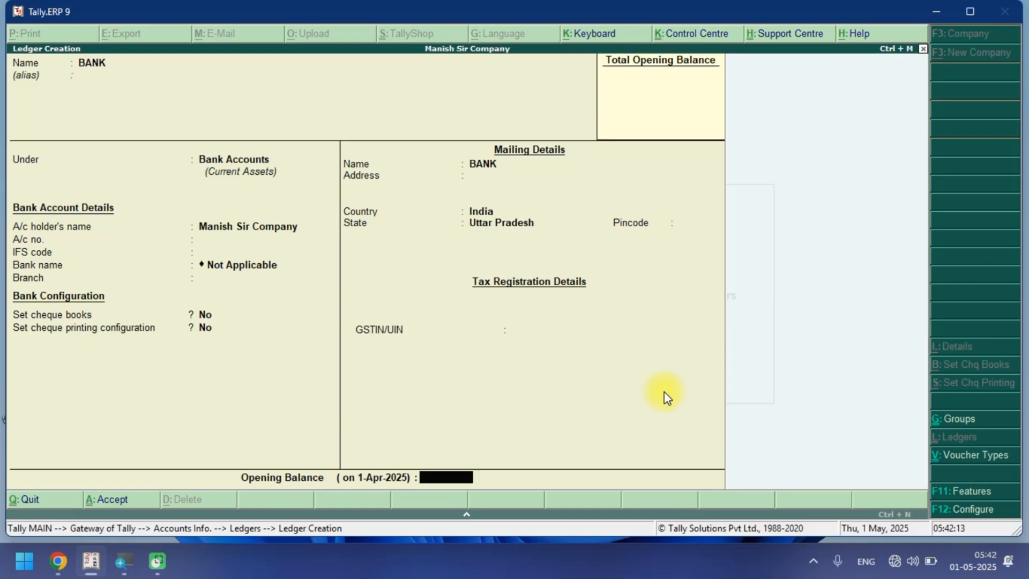
text(10000000)
key(Return)
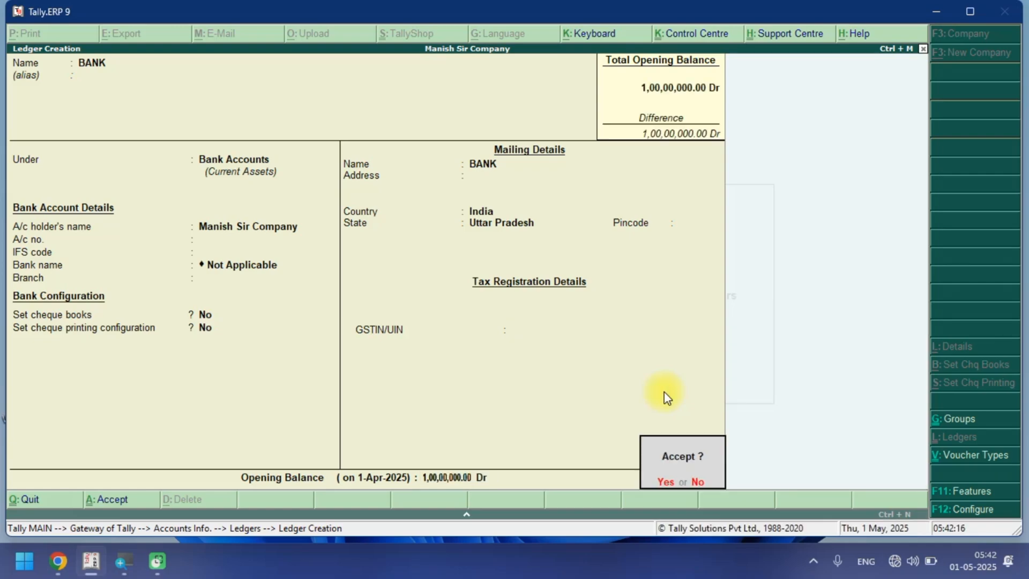
key(Return)
Open the list of ledgers to review all created ledgers, then return to the Gateway of Tally.
key(Escape)
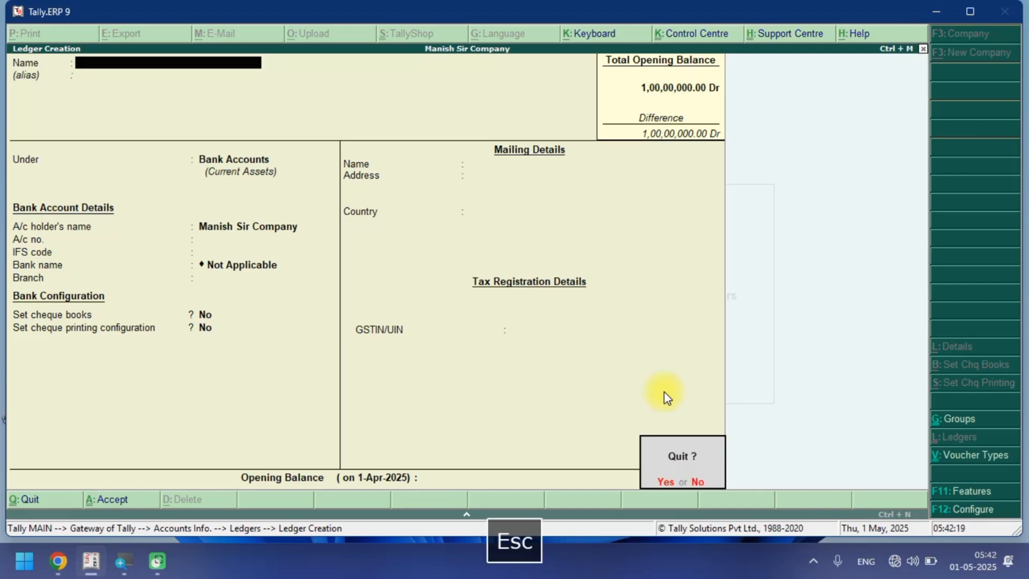
key(Escape)
key(Escape)
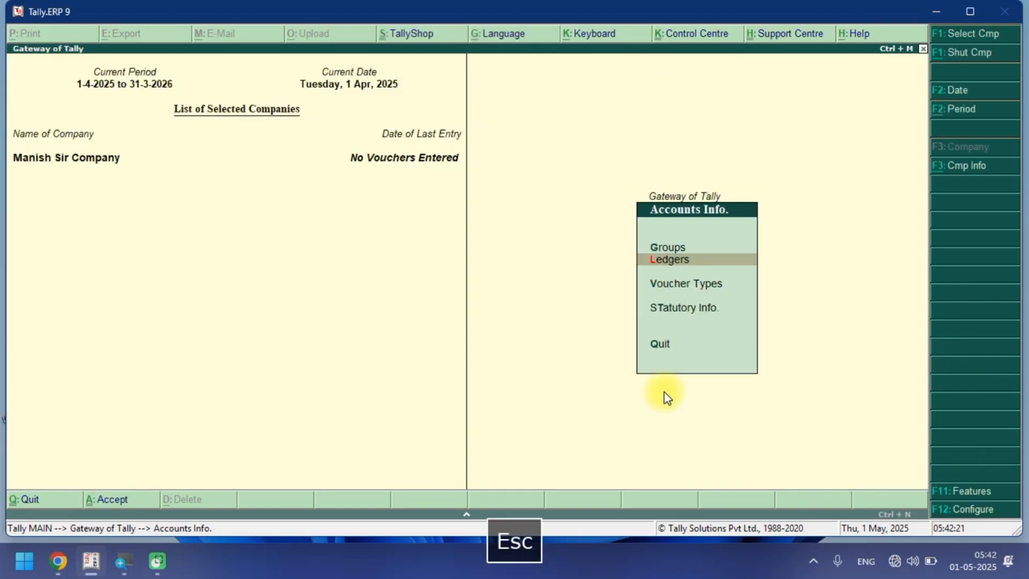
key(Return)
key(Down)
key(Return)
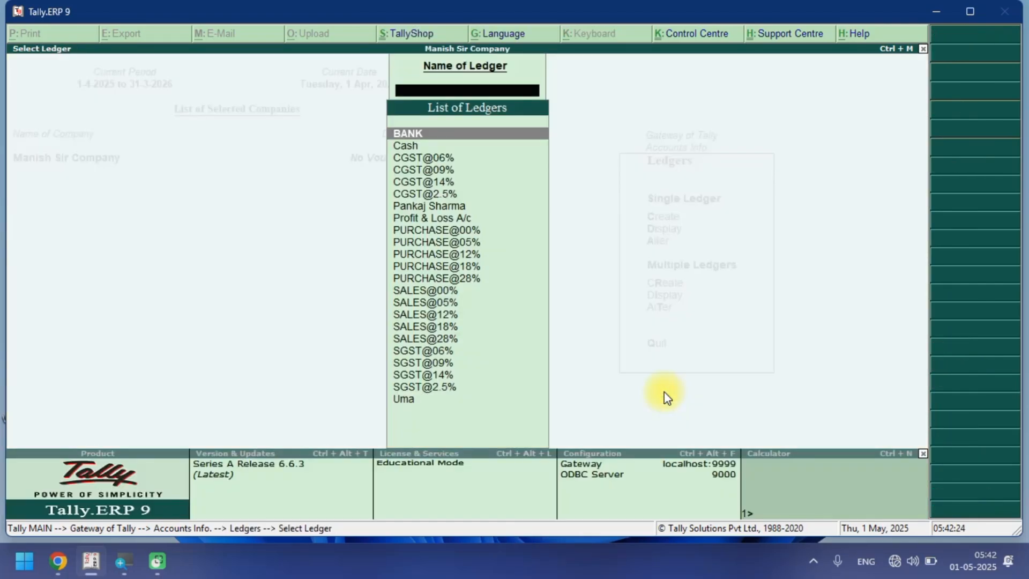
key(Down)
key(Down)
key(Down)
key(Down)
key(Down)
key(Down)
key(Down)
key(Down)
key(Down)
key(Down)
key(Down)
key(Down)
key(Down)
key(Down)
key(Down)
key(Down)
key(Down)
key(Down)
key(Down)
key(Down)
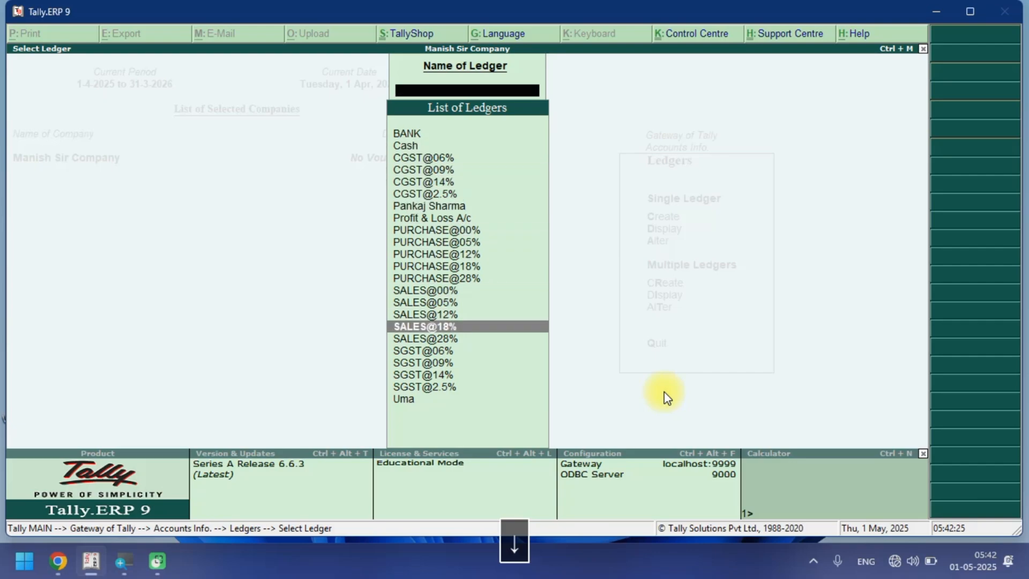
key(Up)
key(Up)
key(Up)
key(Up)
key(Up)
key(Up)
key(Up)
key(Up)
key(Up)
key(Up)
key(Up)
key(Up)
key(Up)
key(Up)
key(Up)
key(Up)
key(Up)
key(Up)
key(Up)
key(Up)
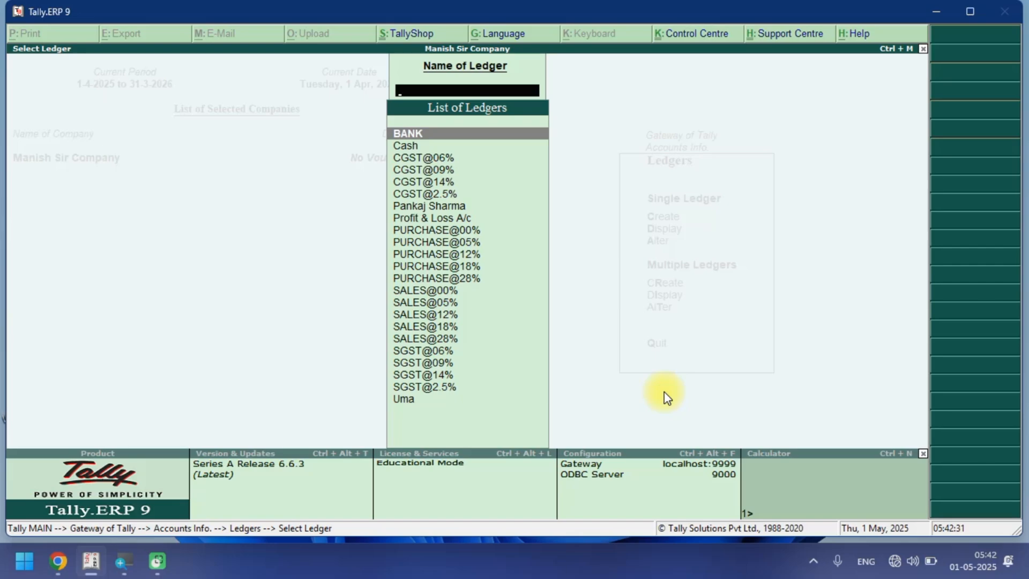
key(Escape)
key(Escape)
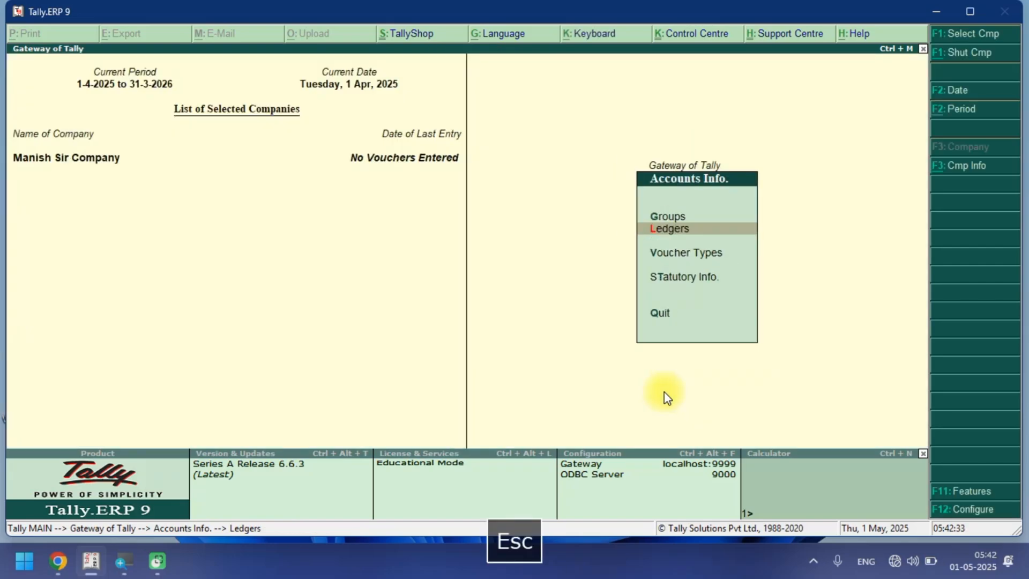
key(Escape)
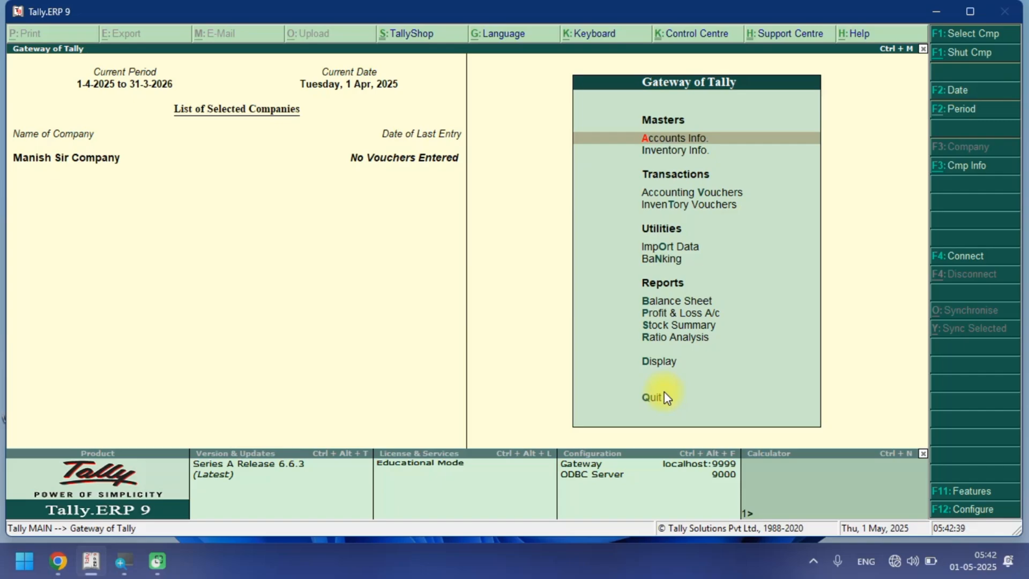
Open accounting voucher creation and switch to a Purchase voucher.
key(Down)
key(Down)
click(664, 392)
key(Return)
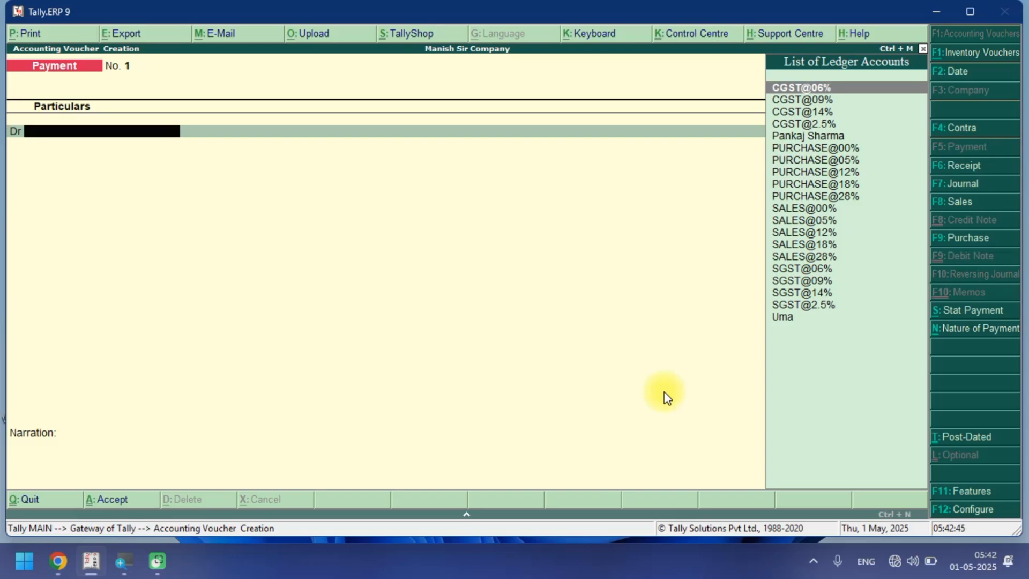
key(F9)
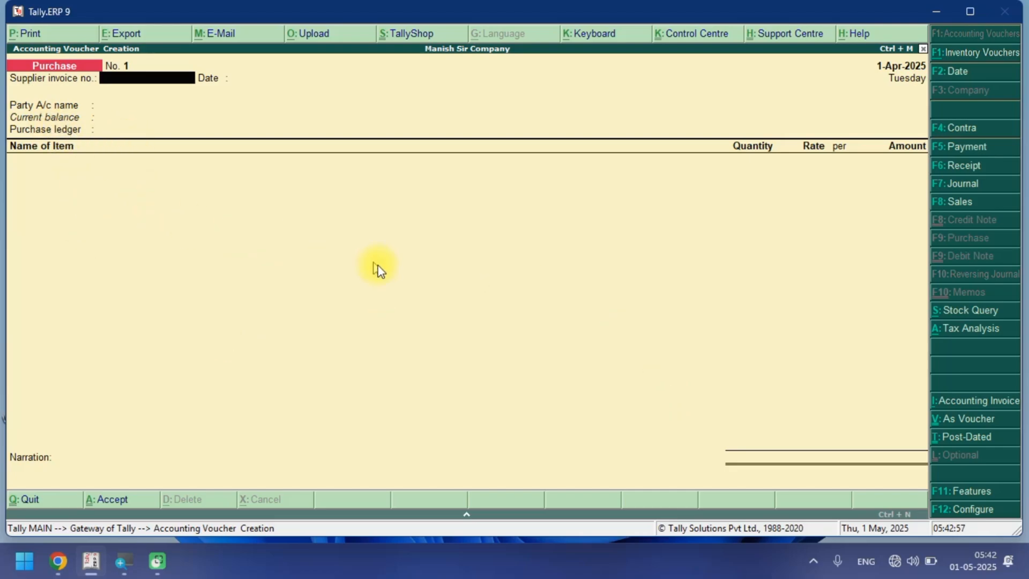
Configure the purchase invoice to not use a common ledger account for item allocation.
key(F12)
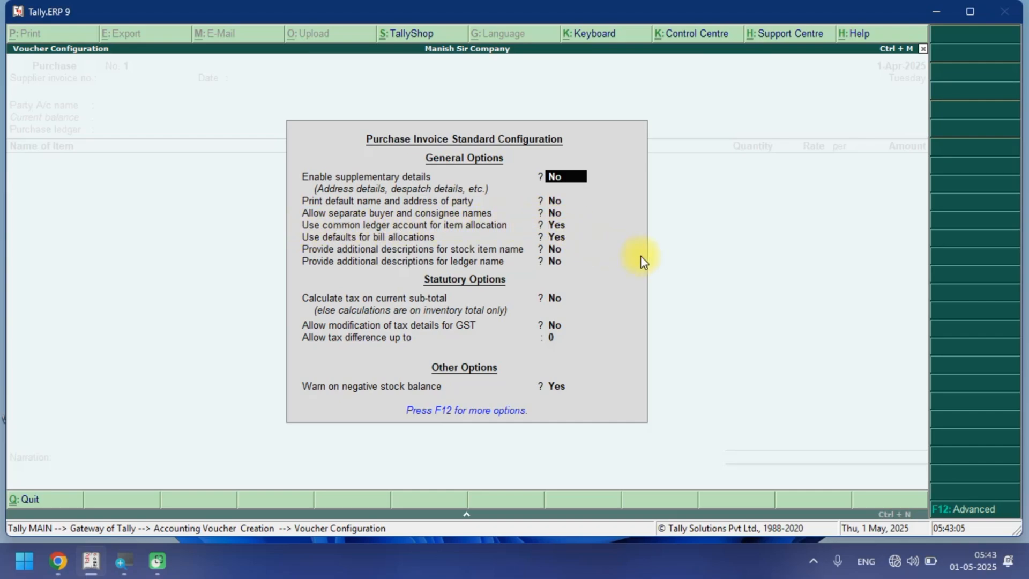
key(Down)
key(Down)
key(Down)
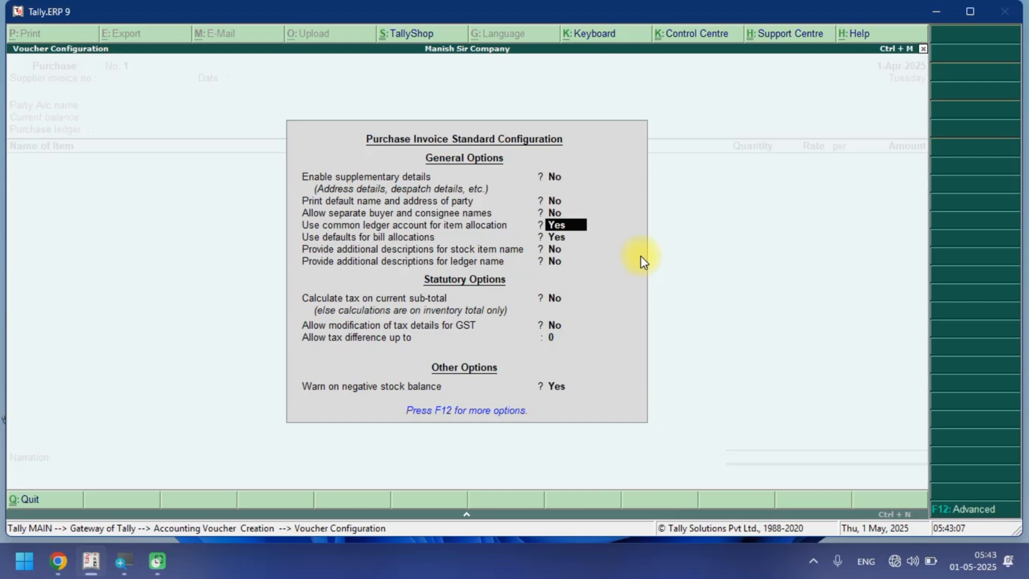
key(n)
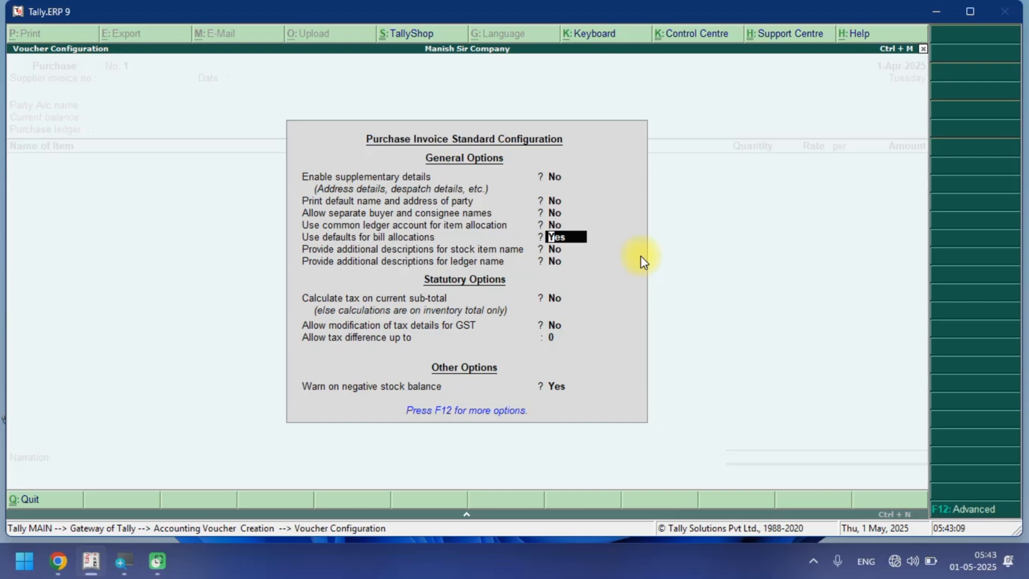
key(ctrl+a)
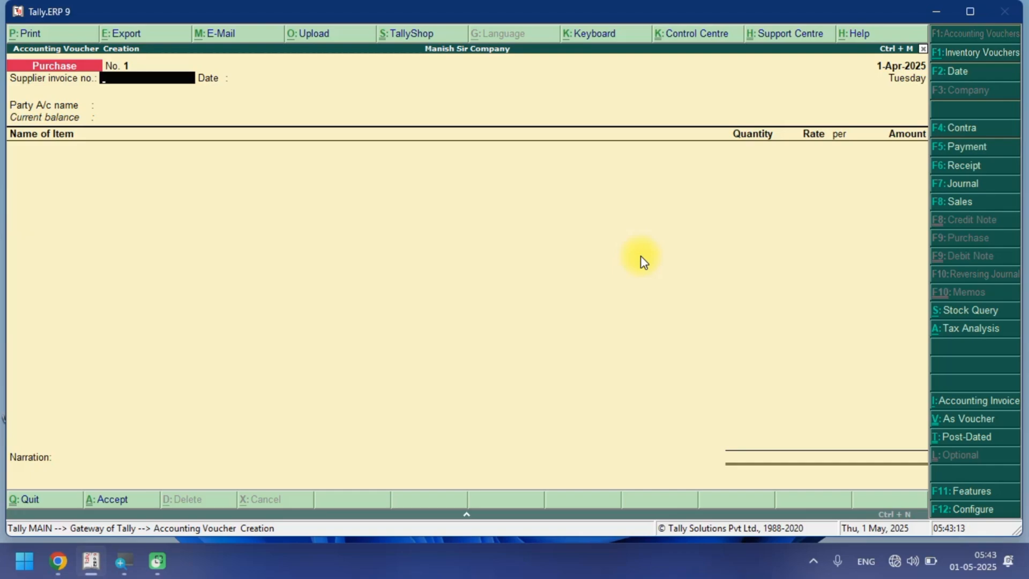
Enter supplier invoice number BILL NO 01 and select the supplier's party ledger.
text(BILL )
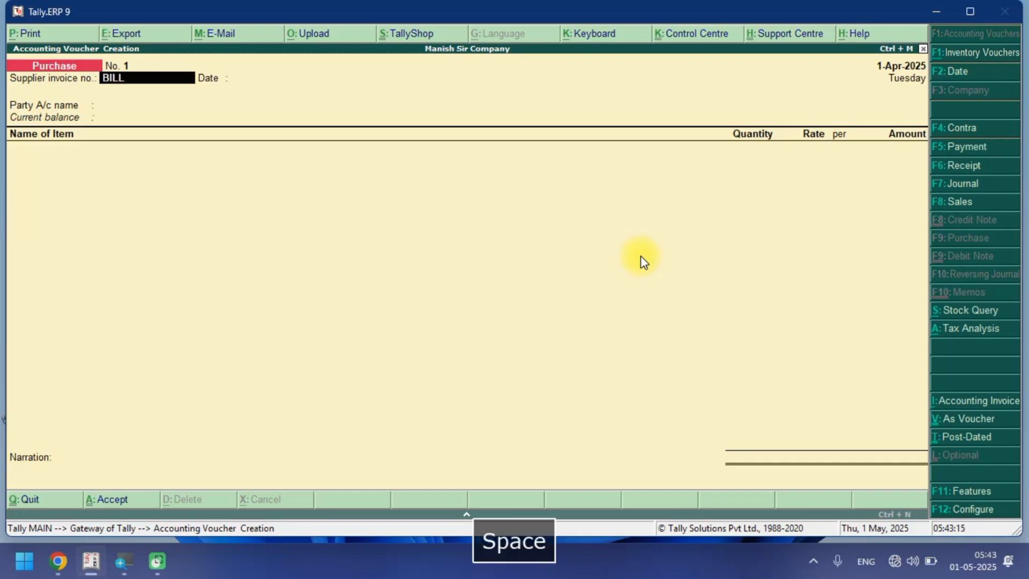
text(NO 01)
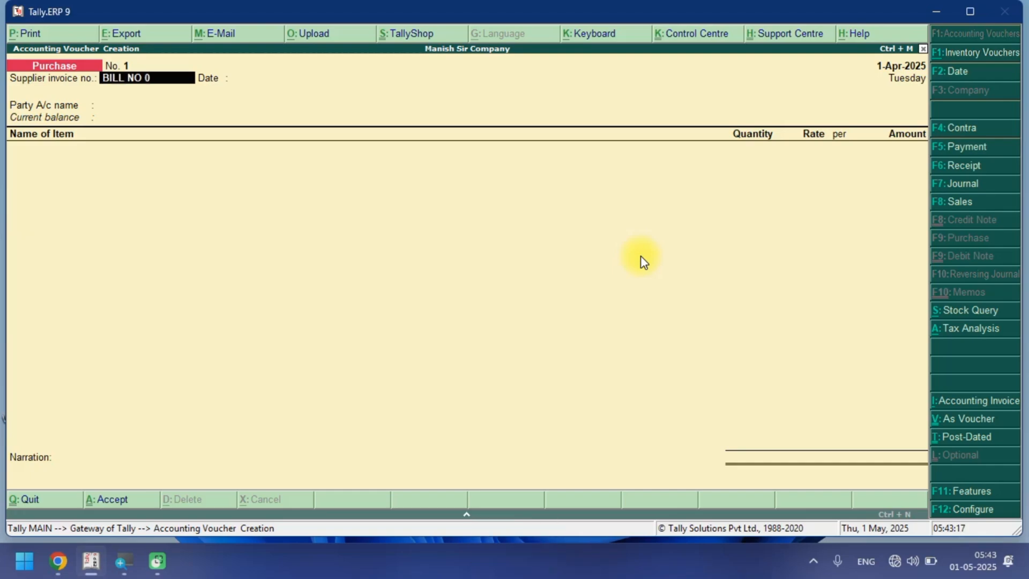
key(Return)
key(Return)
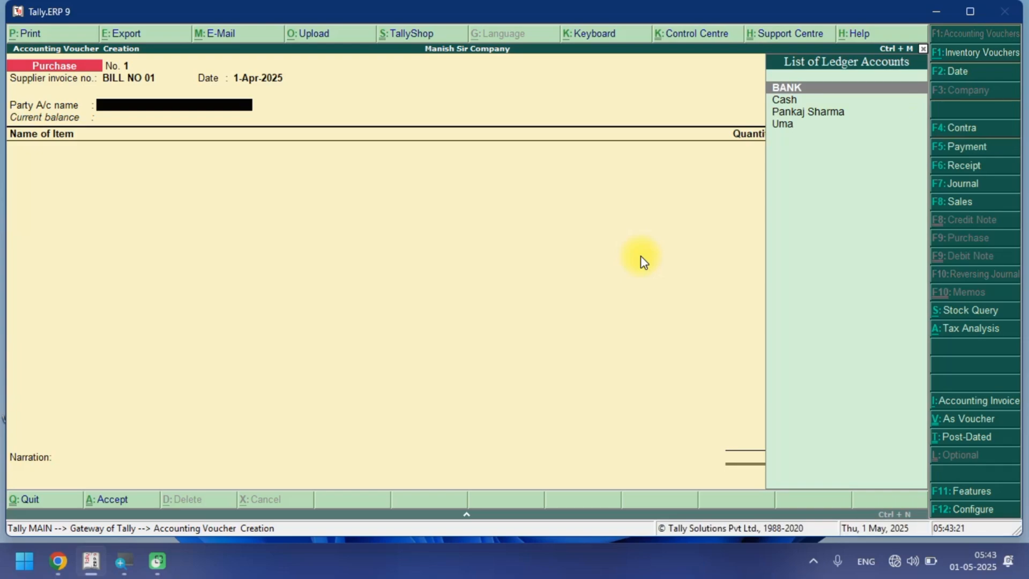
key(Down)
key(Down)
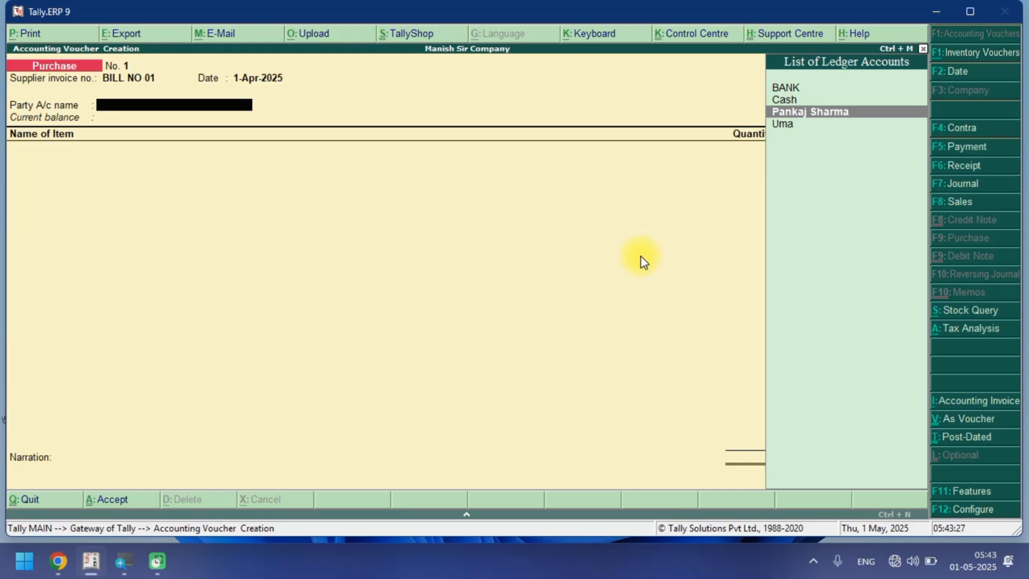
key(Return)
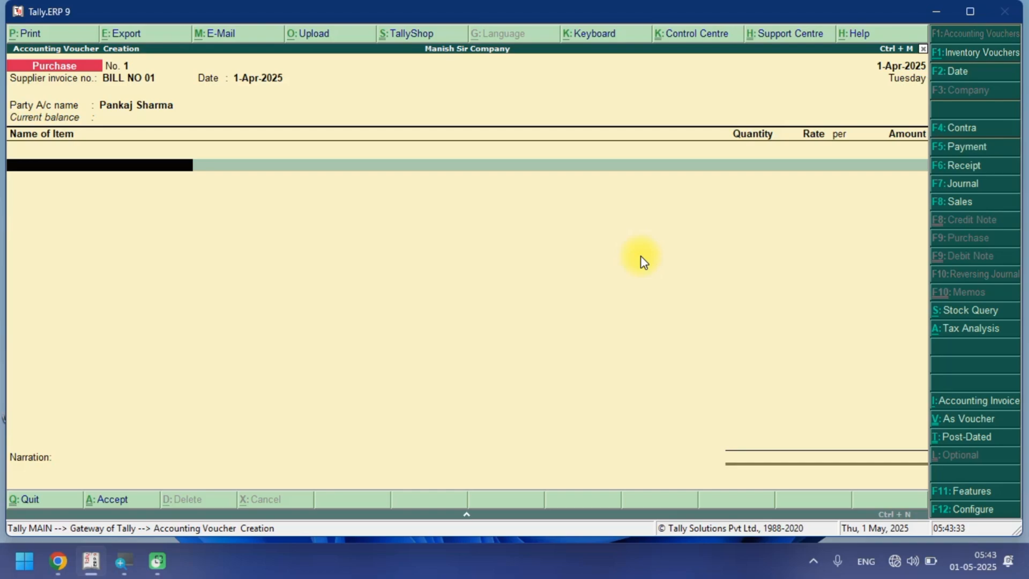
Add the stock item Vagitable with quantity 5 at rate 50.
key(space)
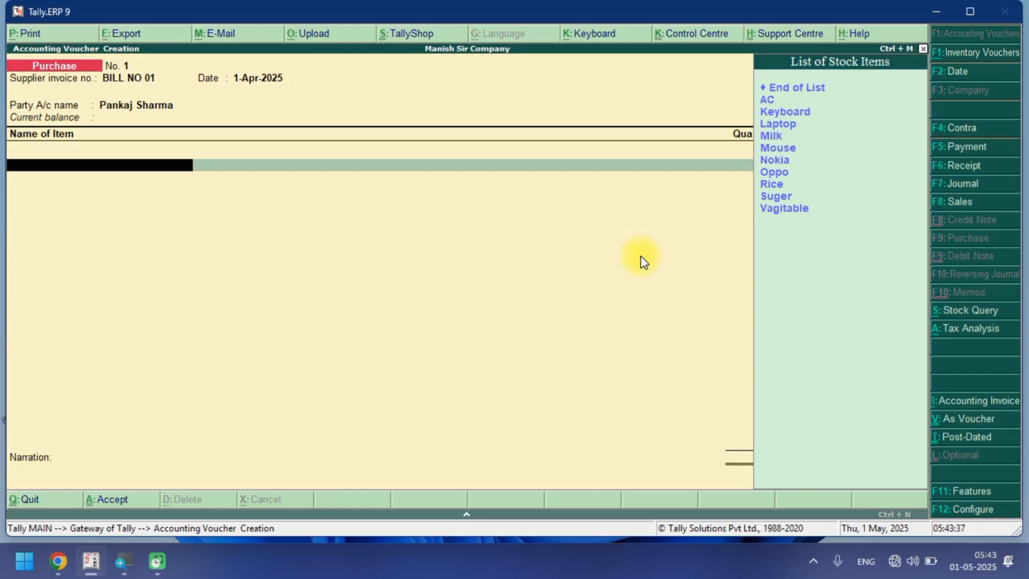
text(V)
key(Return)
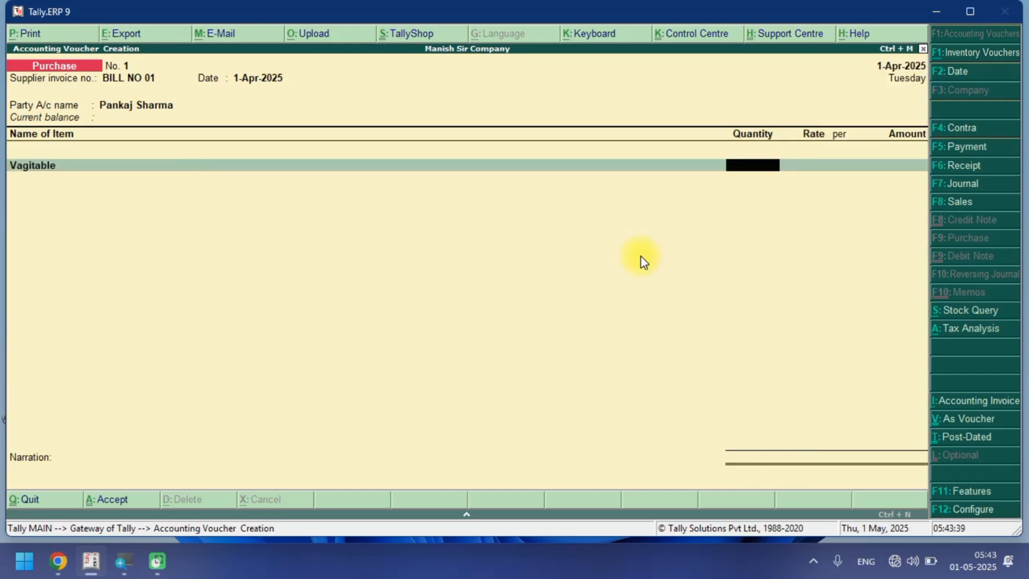
text(5)
key(Return)
text(50)
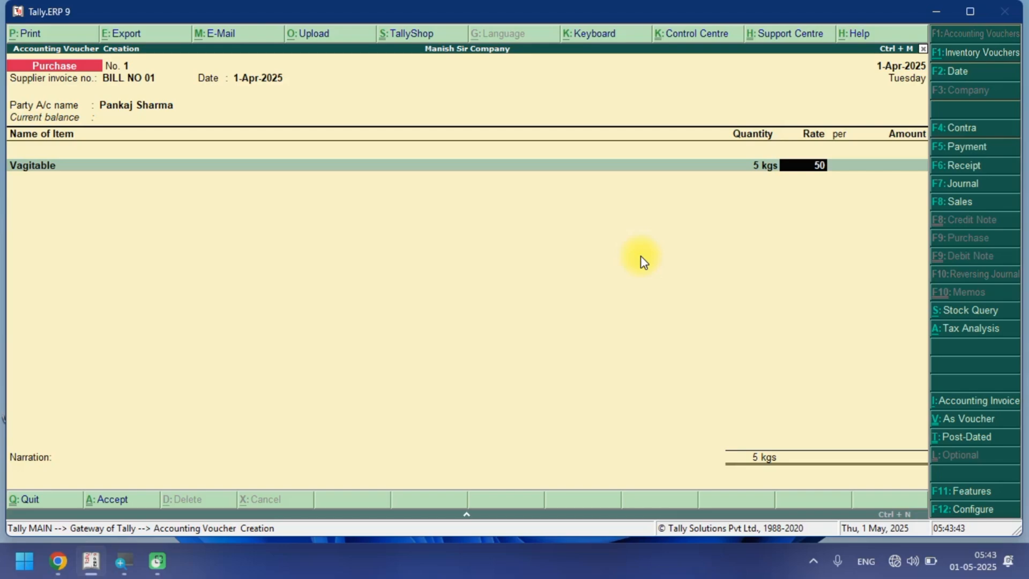
key(Return)
key(Return)
key(Return)
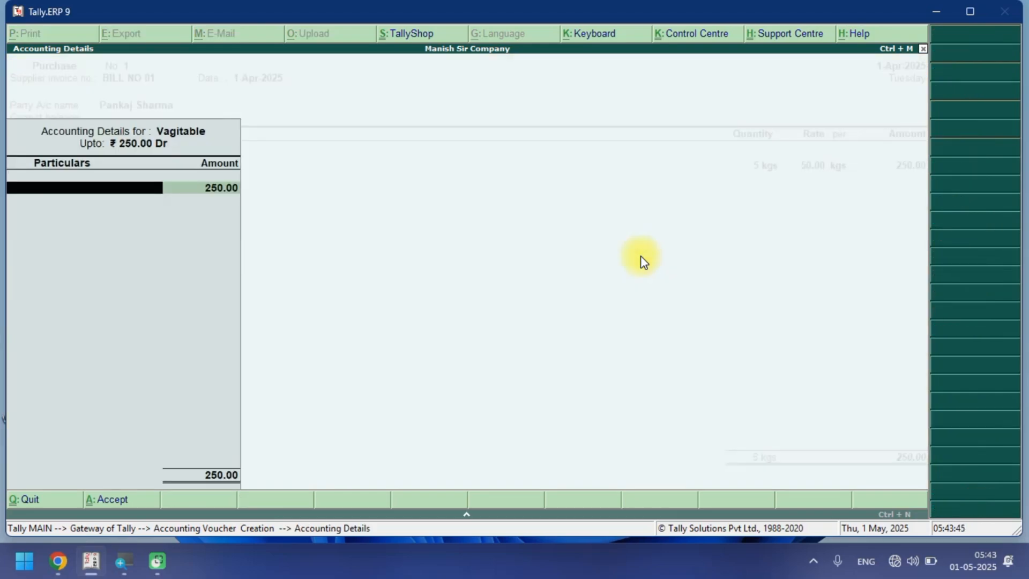
Allocate the Vagitable amount to the PURCHASE@00% ledger and accept the accounting details.
key(space)
key(Down)
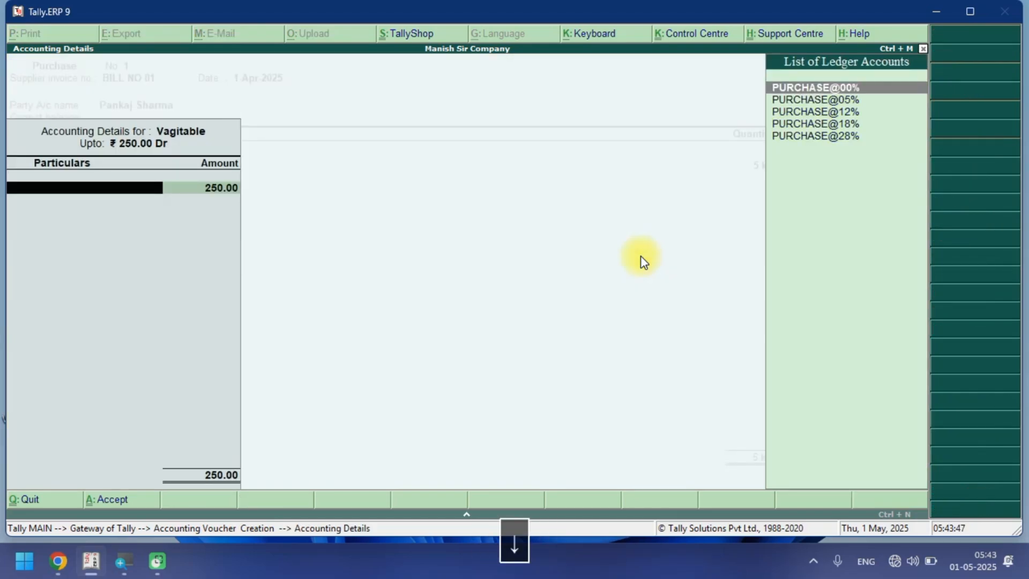
key(Return)
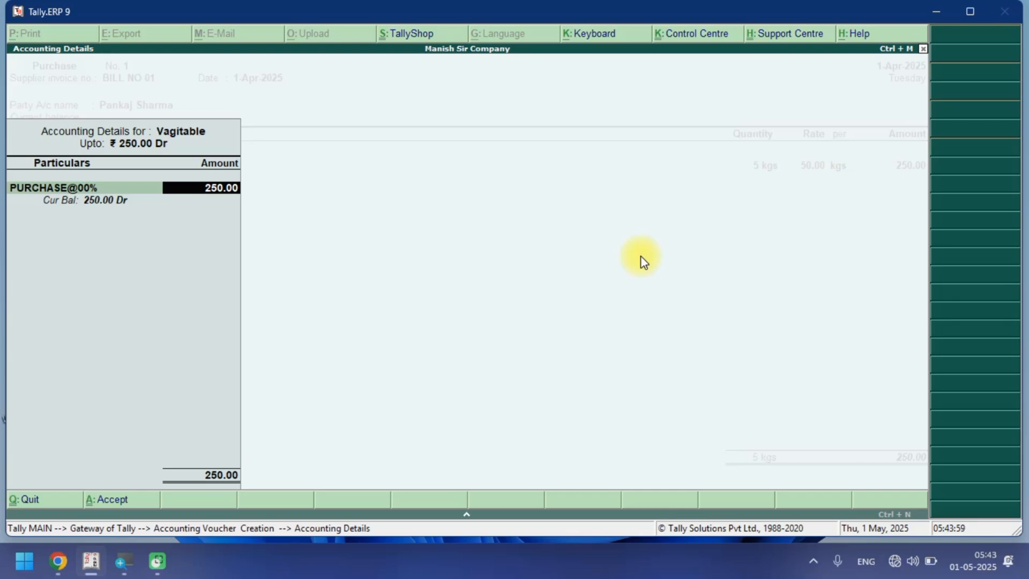
key(Return)
key(Return)
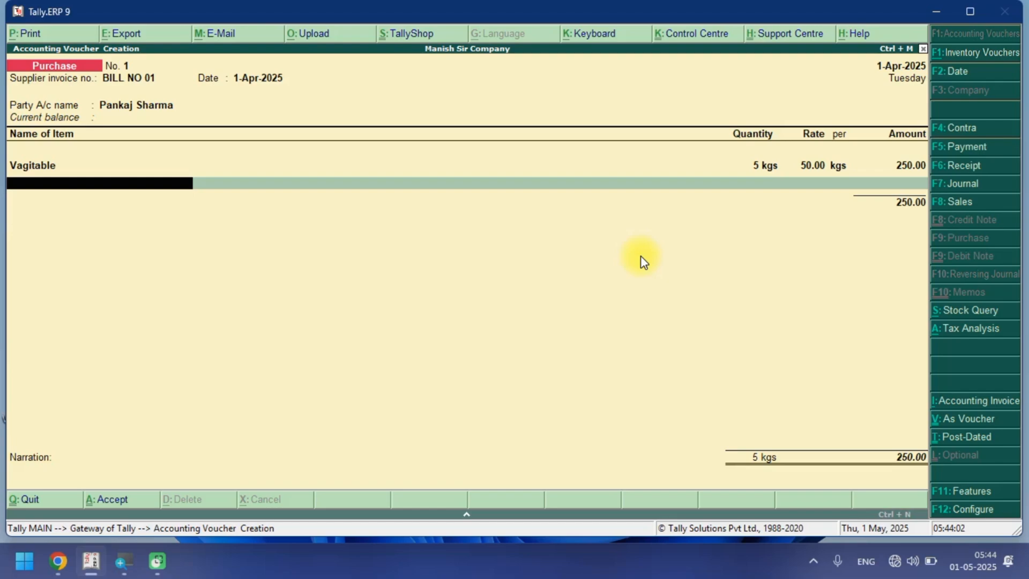
Add the stock item Milk with quantity 5 at rate 50.
key(space)
key(Down)
key(Down)
key(Down)
key(Down)
key(Down)
key(Down)
key(Down)
key(Down)
key(Down)
key(Down)
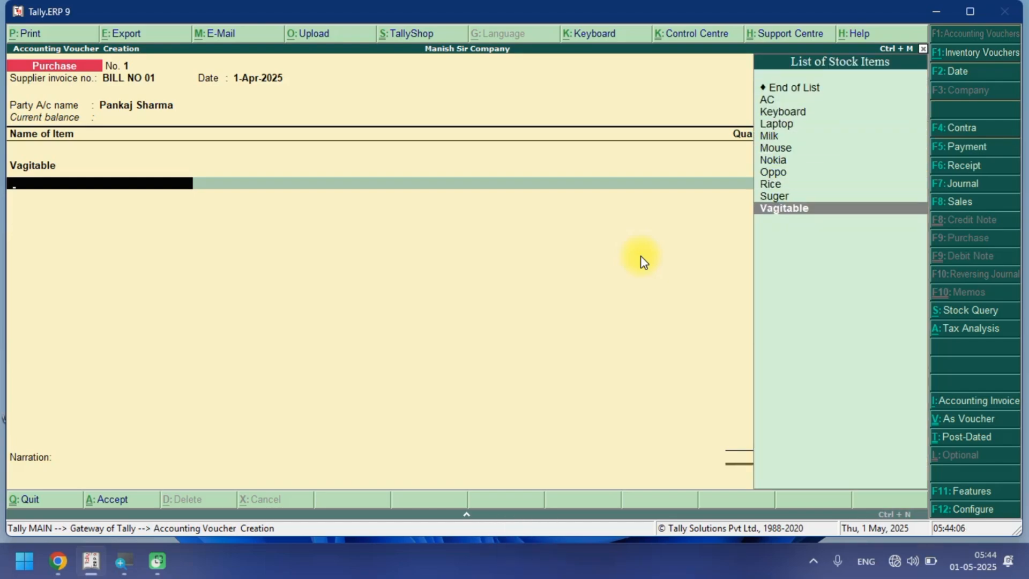
key(Up)
key(Up)
key(Up)
key(Up)
key(Up)
key(Up)
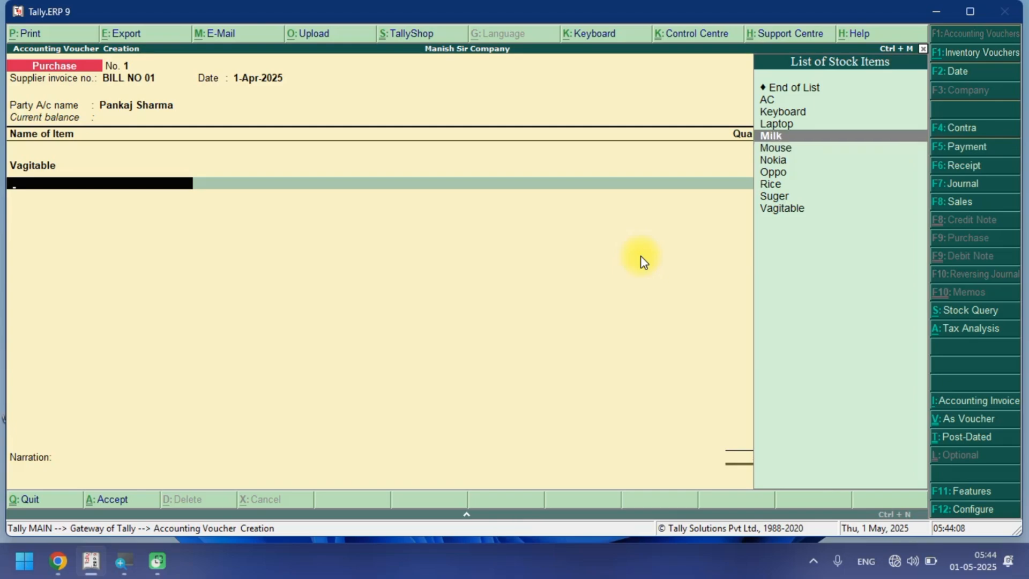
key(Return)
text(5)
key(Return)
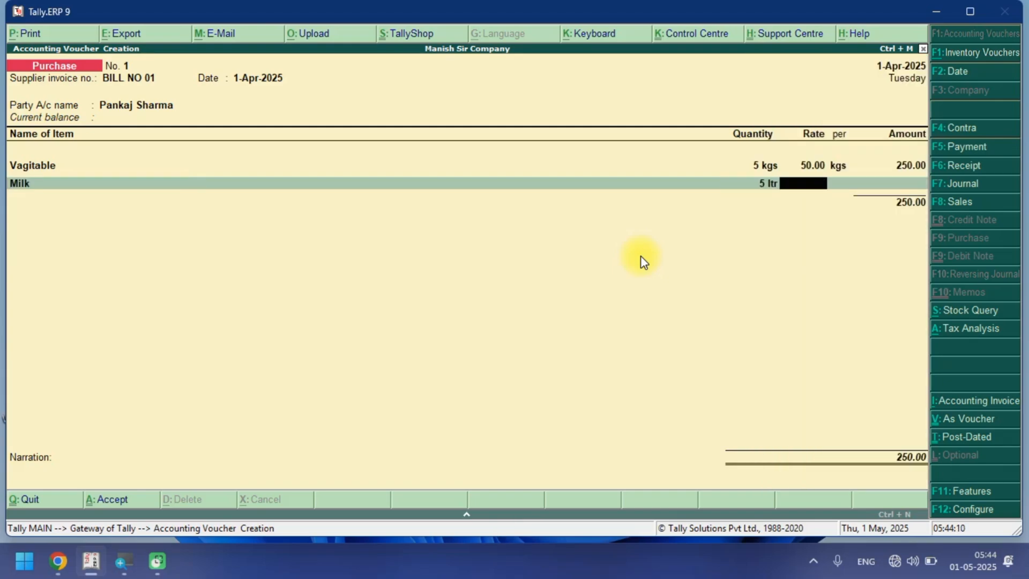
text(50)
key(Return)
key(Return)
key(Return)
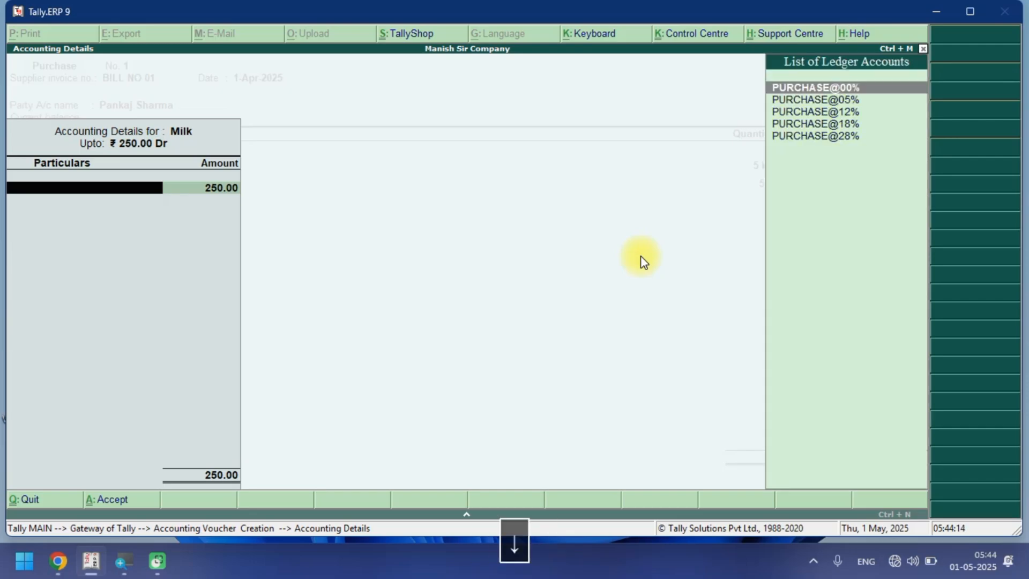
Allocate the Milk amount to the PURCHASE@05% ledger and accept the accounting details.
key(Down)
key(Return)
key(Return)
key(Return)
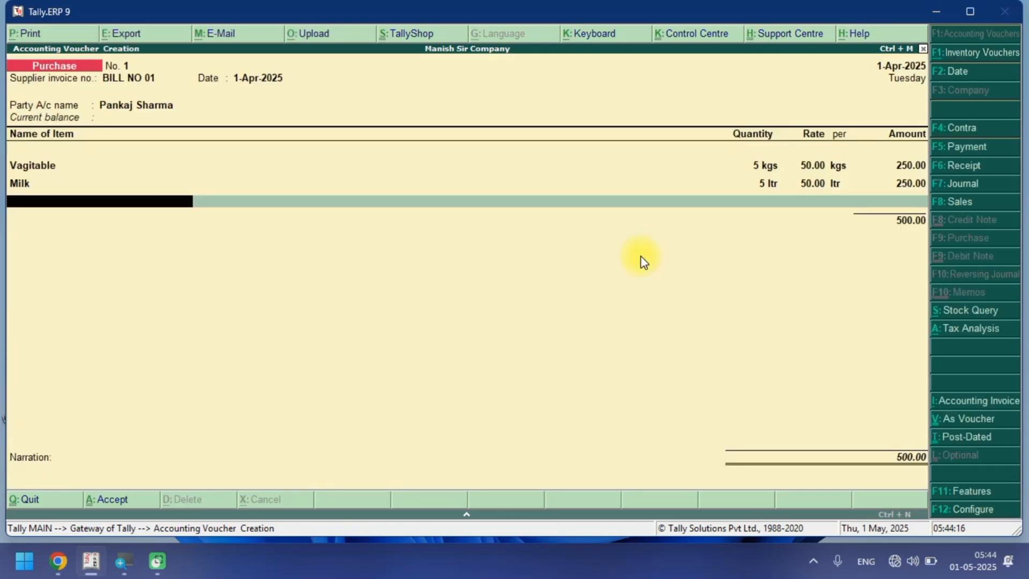
Add the stock item Rice with quantity 50 at rate 50.
key(space)
key(Down)
key(Down)
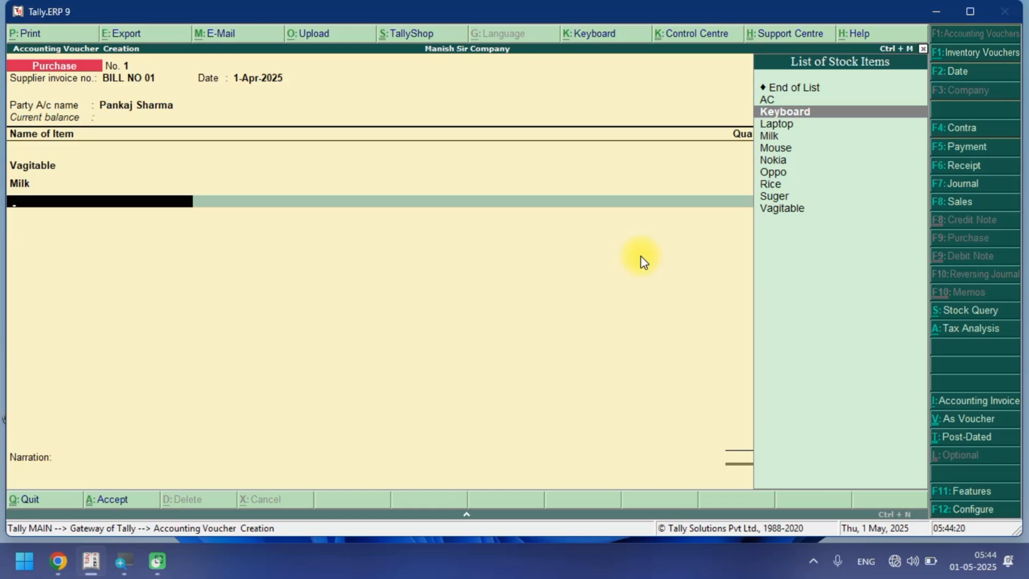
key(Down)
key(Down)
key(Down)
key(Down)
key(Down)
key(Down)
key(Return)
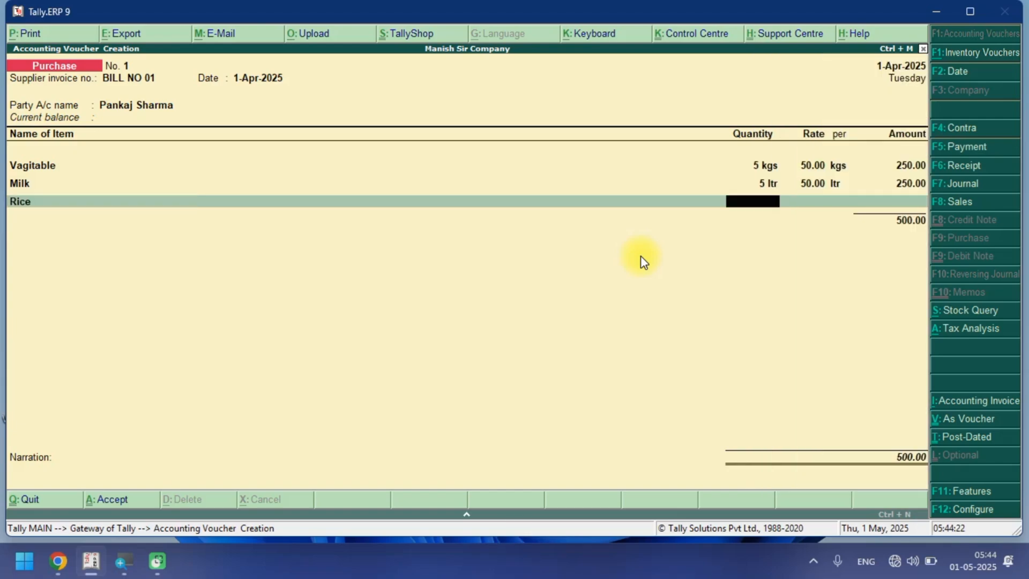
text(50)
key(Return)
text(50)
key(Return)
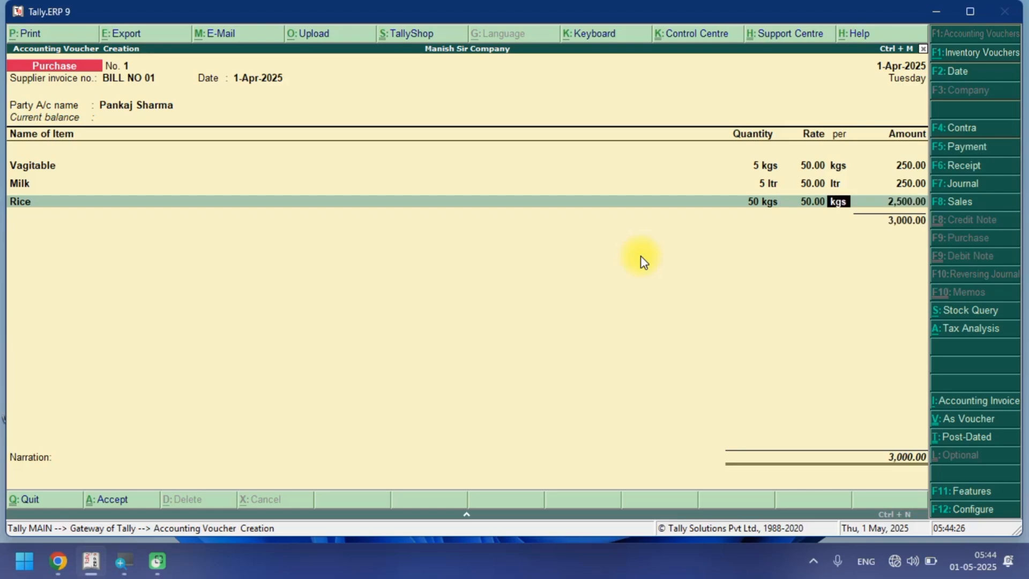
Allocate the Rice amount to the PURCHASE@05% ledger and accept the accounting details.
key(Return)
key(Return)
key(space)
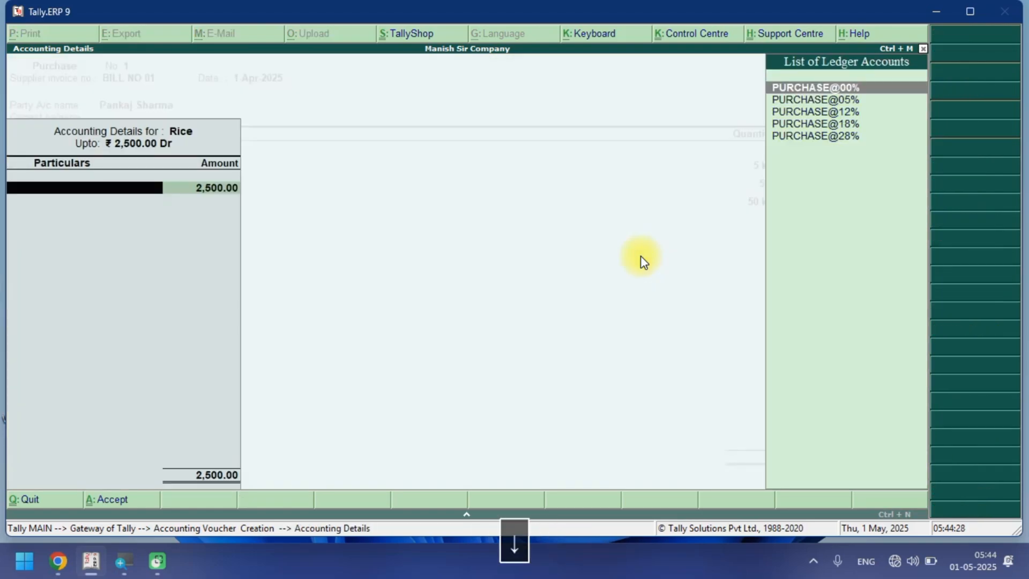
key(Down)
key(Down)
key(Up)
key(Return)
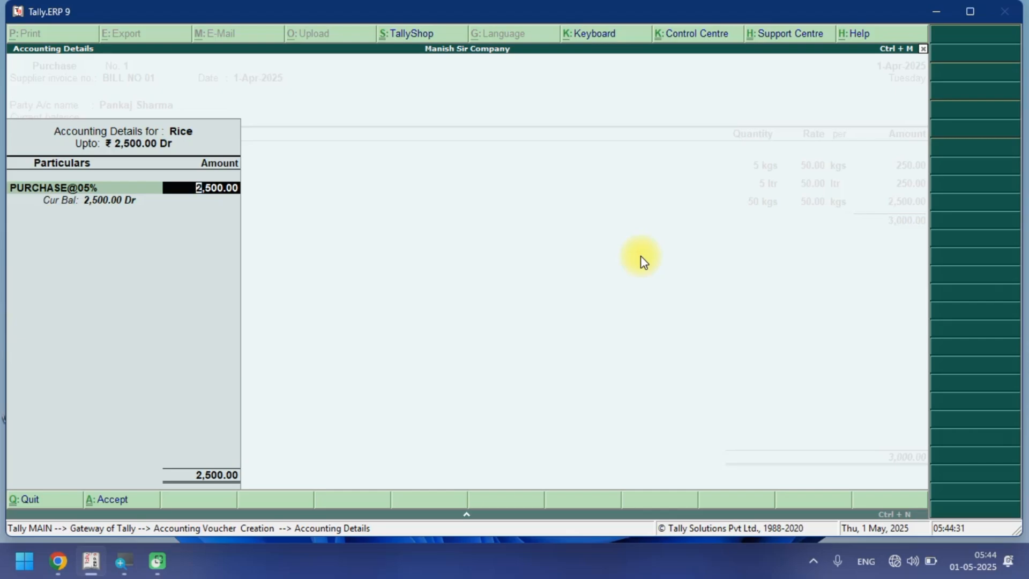
key(Return)
Add the stock item Suger with quantity 100 at rate 40.
key(space)
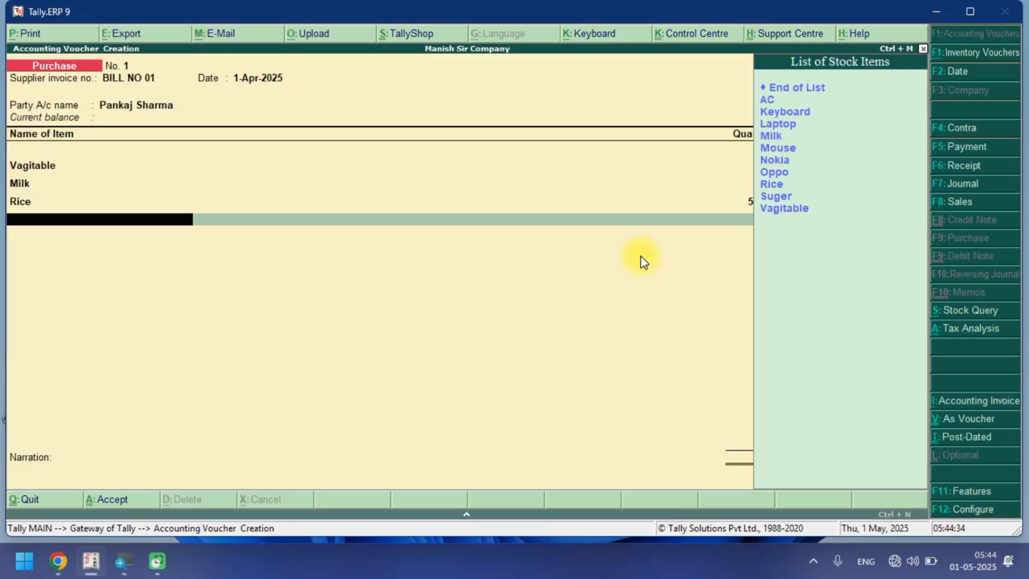
text(su)
key(Return)
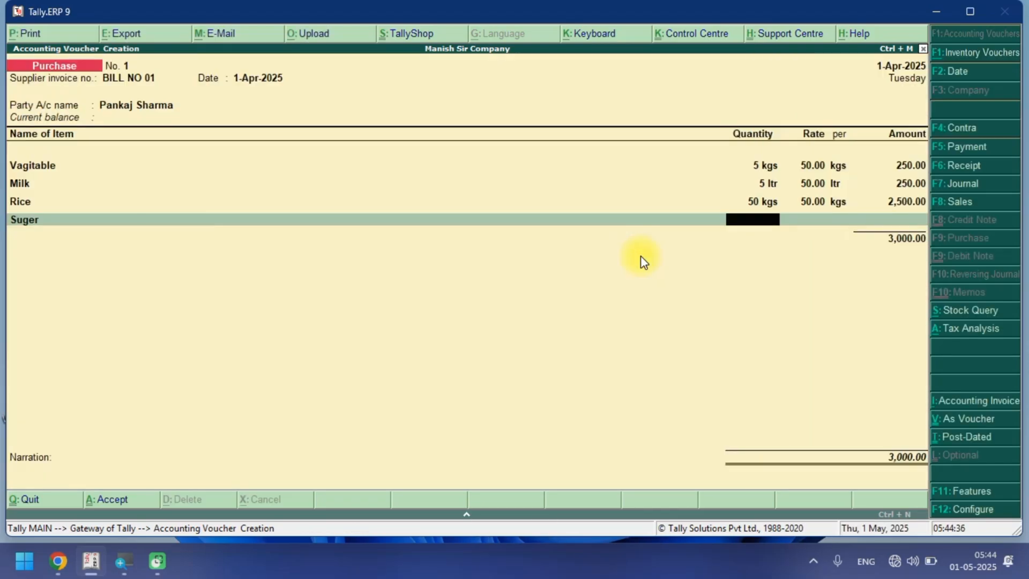
text(100)
key(Return)
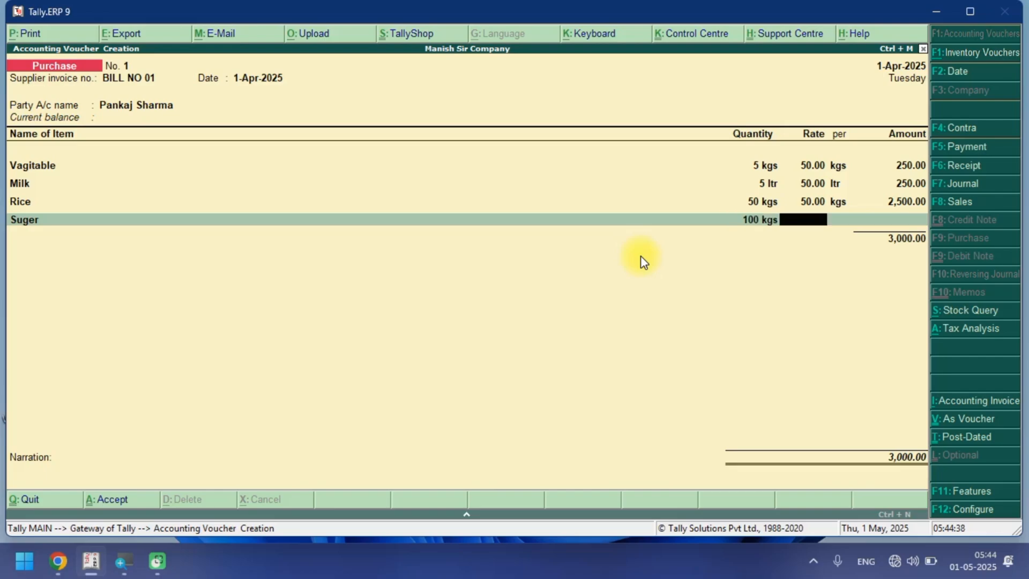
text(40)
key(Return)
Allocate the Suger amount to the PURCHASE@05% ledger and accept the accounting details.
key(Return)
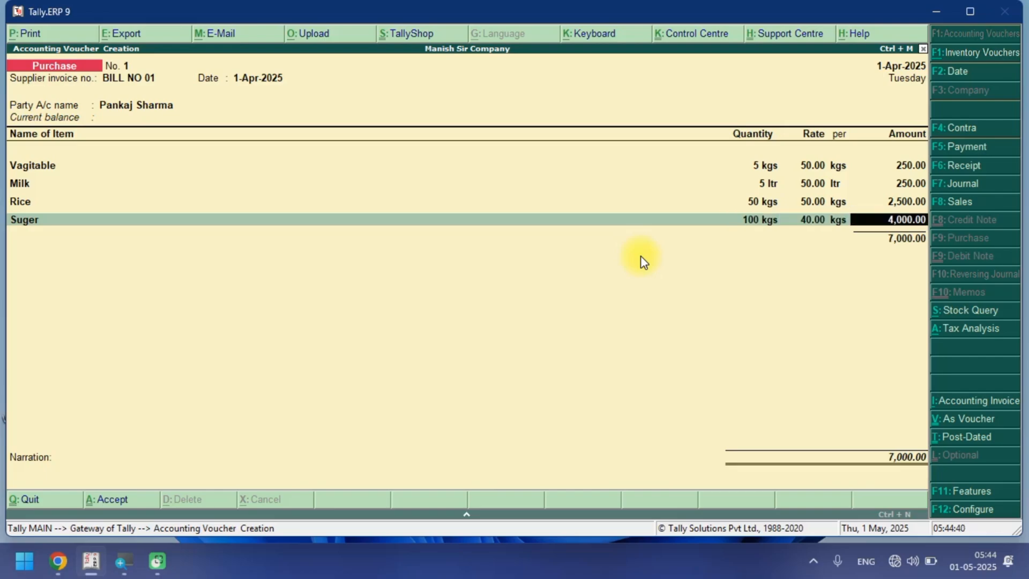
key(Return)
key(space)
key(Down)
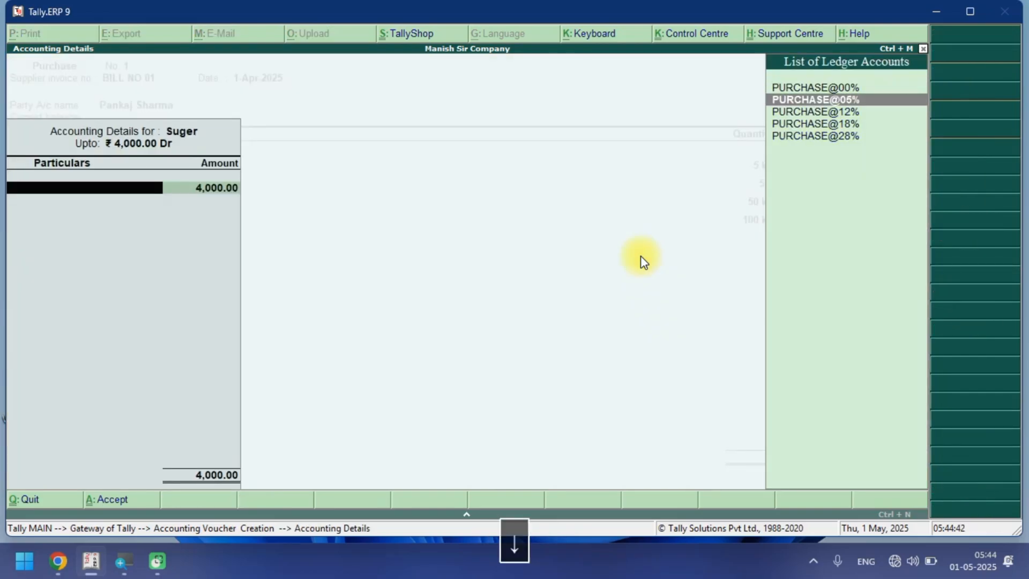
key(Down)
key(Up)
key(Return)
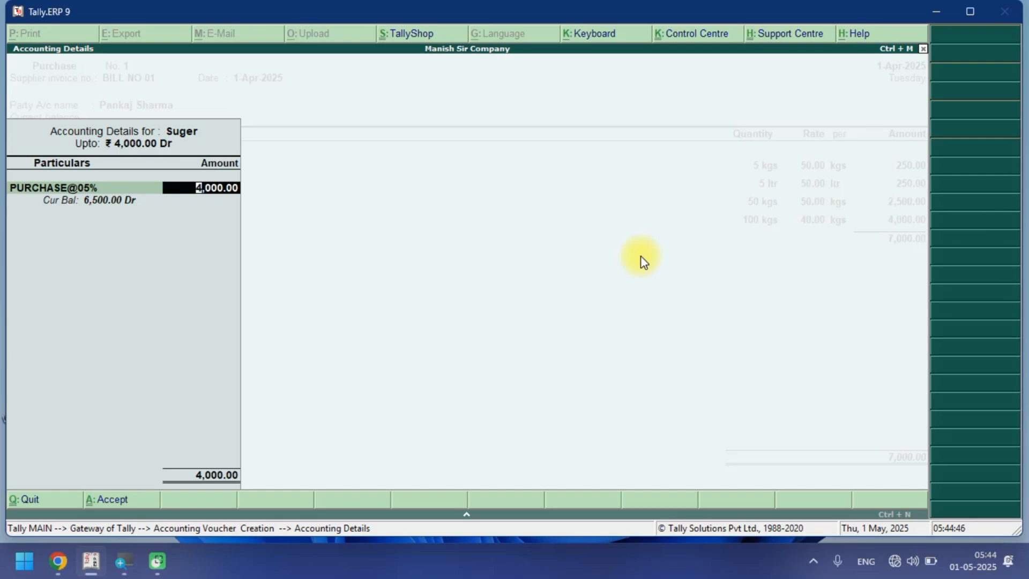
key(Return)
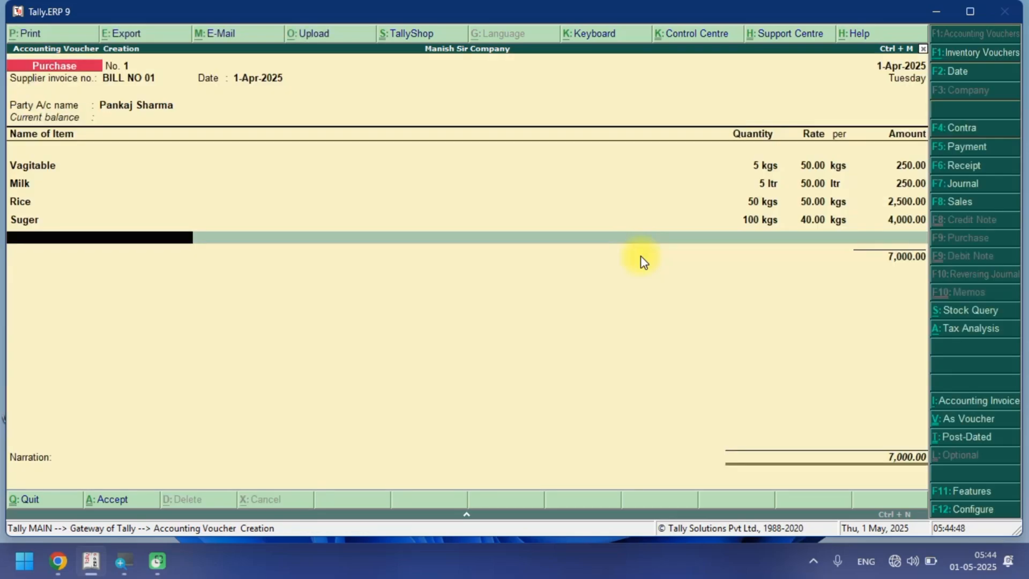
Add the stock item Mouse with quantity 50 at rate 250.
key(space)
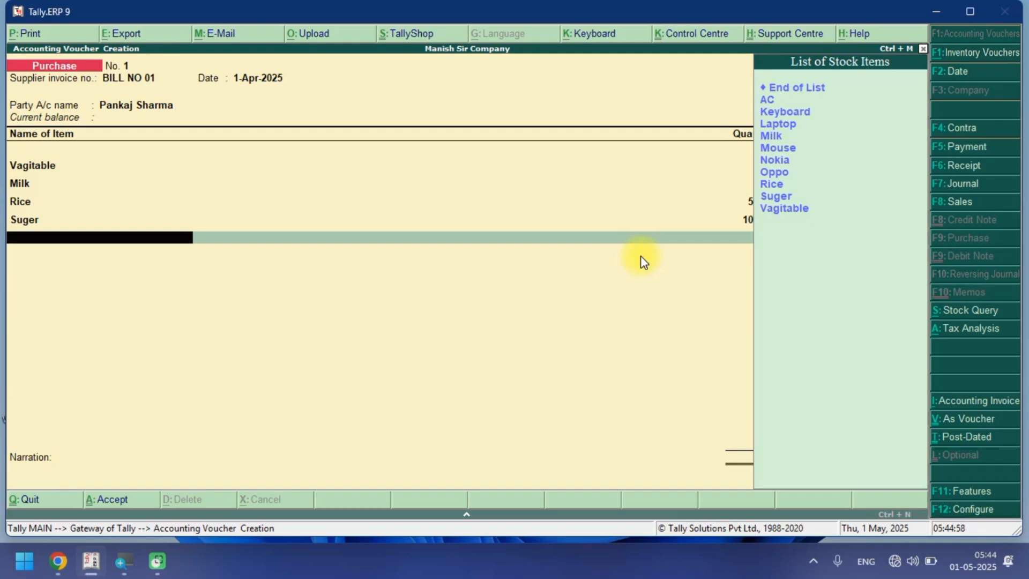
text(Mou)
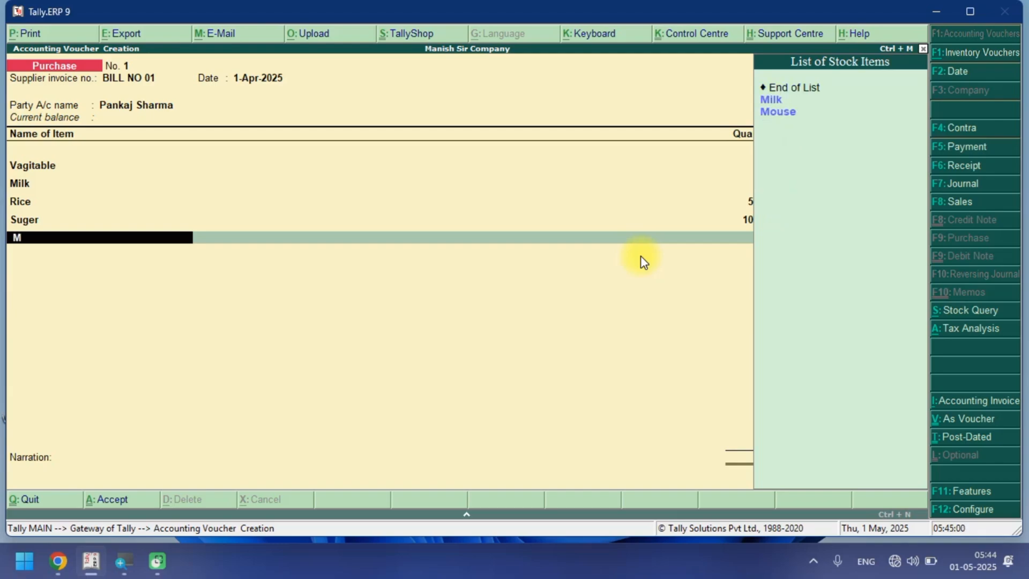
key(Return)
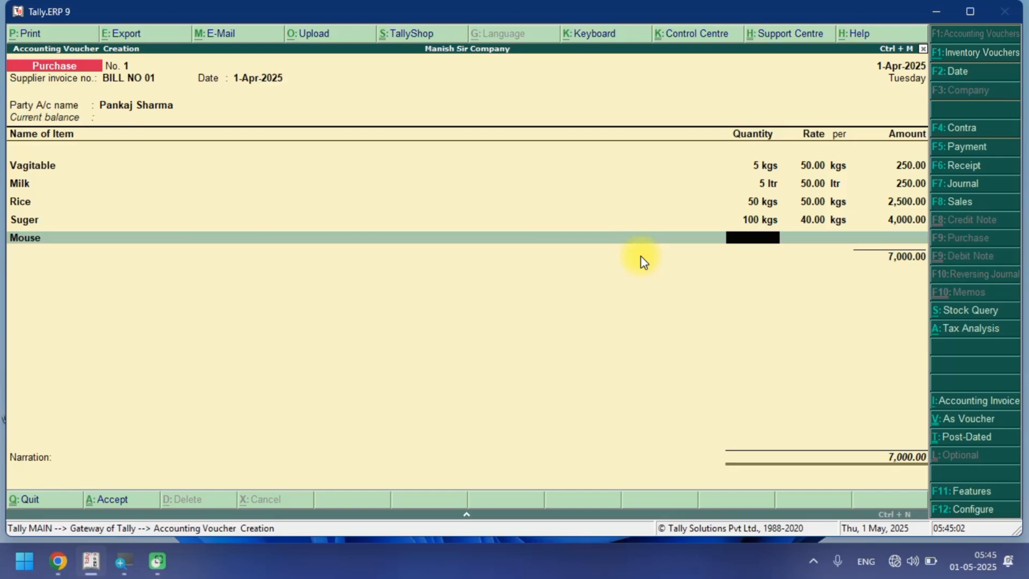
text(50)
text(250)
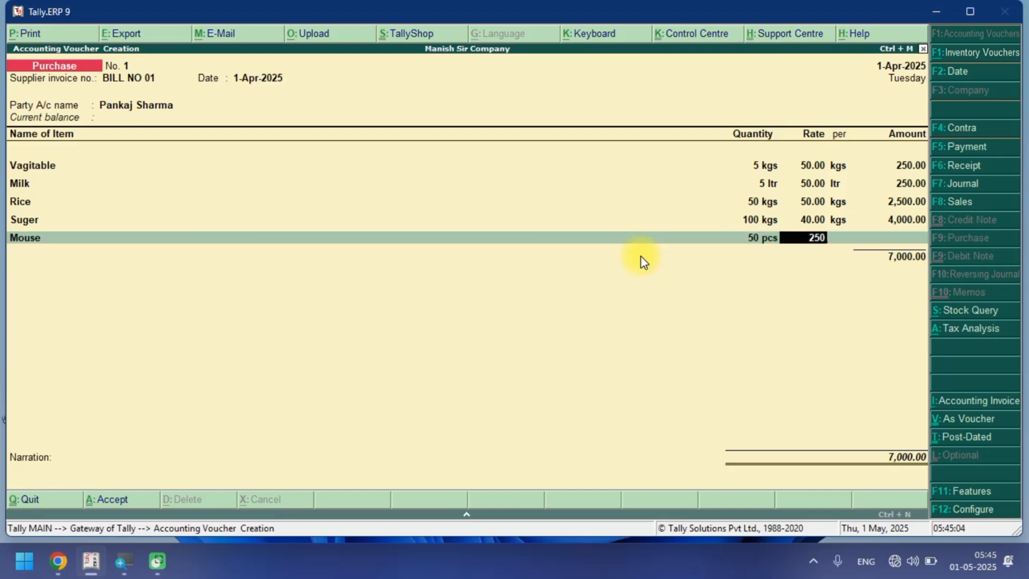
key(Return)
Allocate the Mouse amount to the PURCHASE@12% ledger and accept the accounting details.
key(Return)
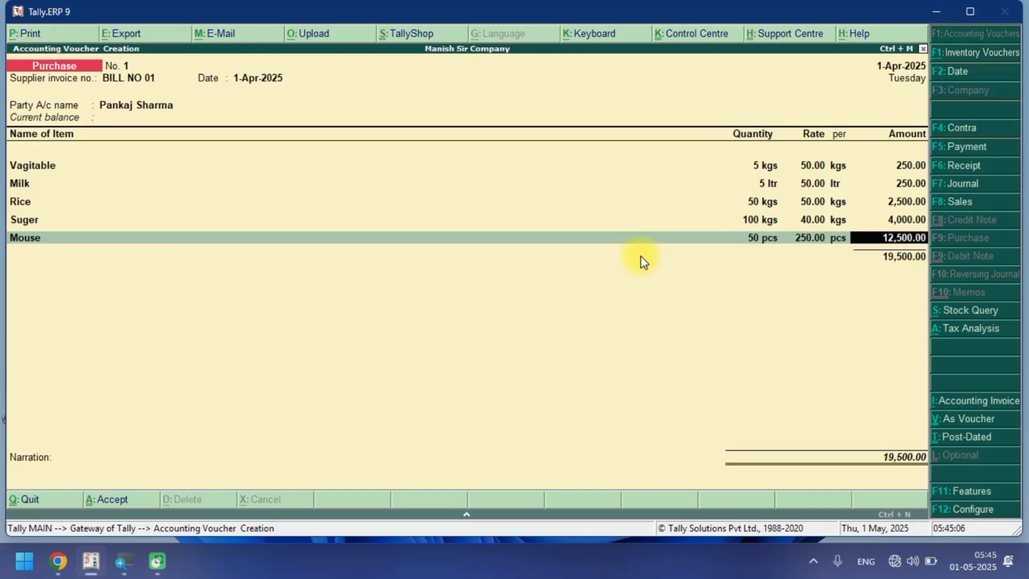
key(Return)
key(space)
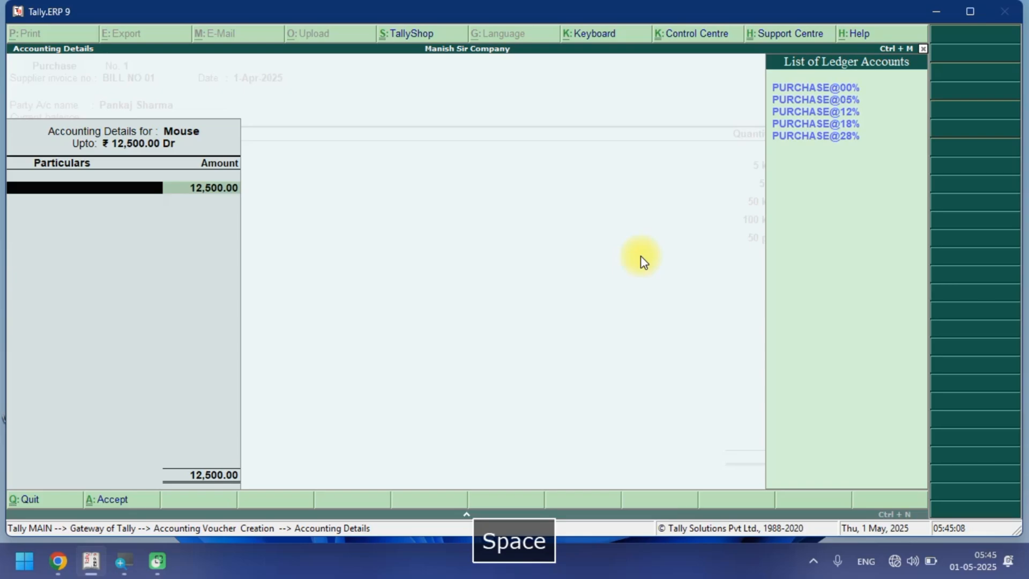
key(Down)
key(Down)
key(Down)
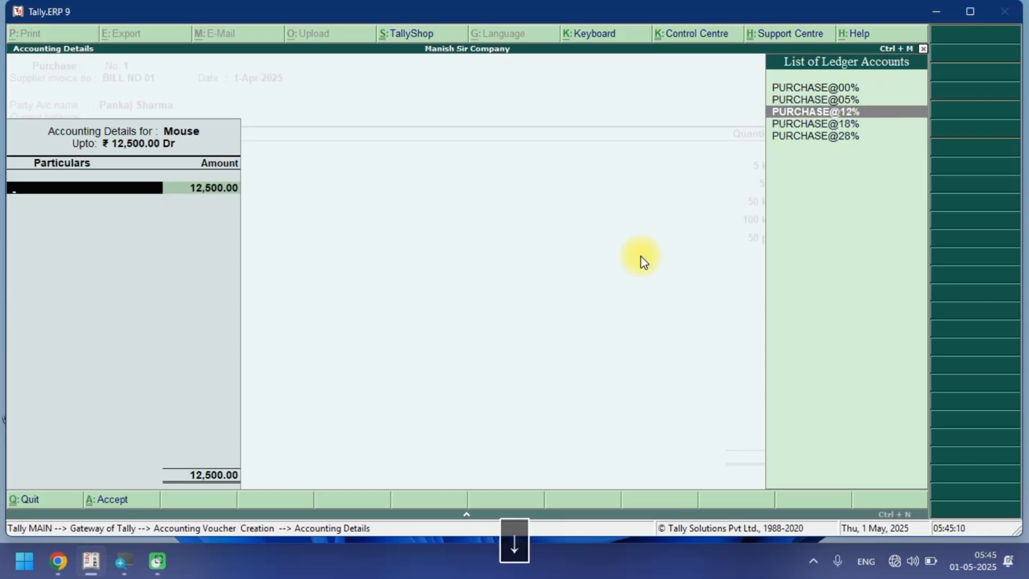
key(Return)
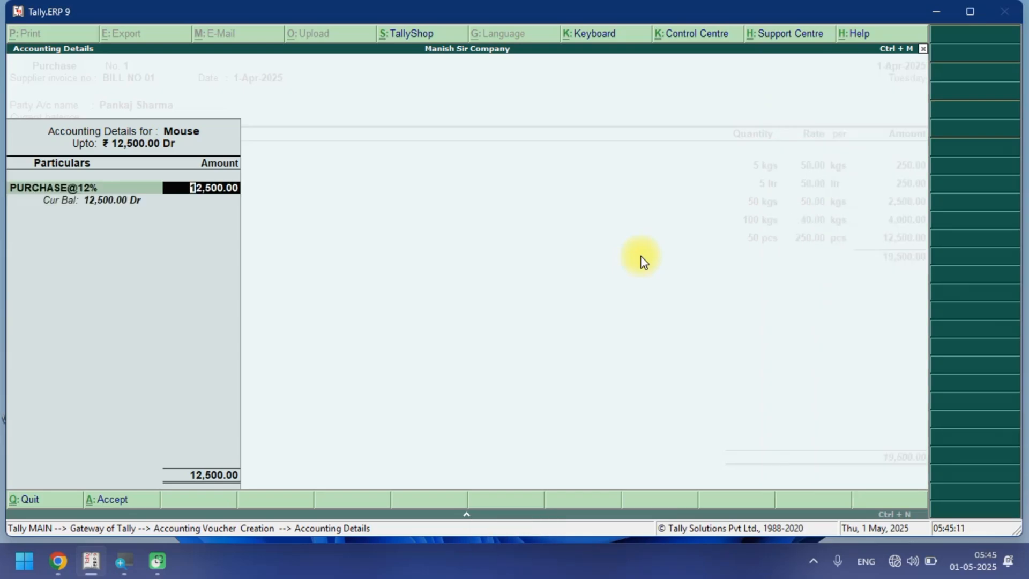
key(Return)
Add the stock item Keyboard with quantity 50 at rate 300.
text(K)
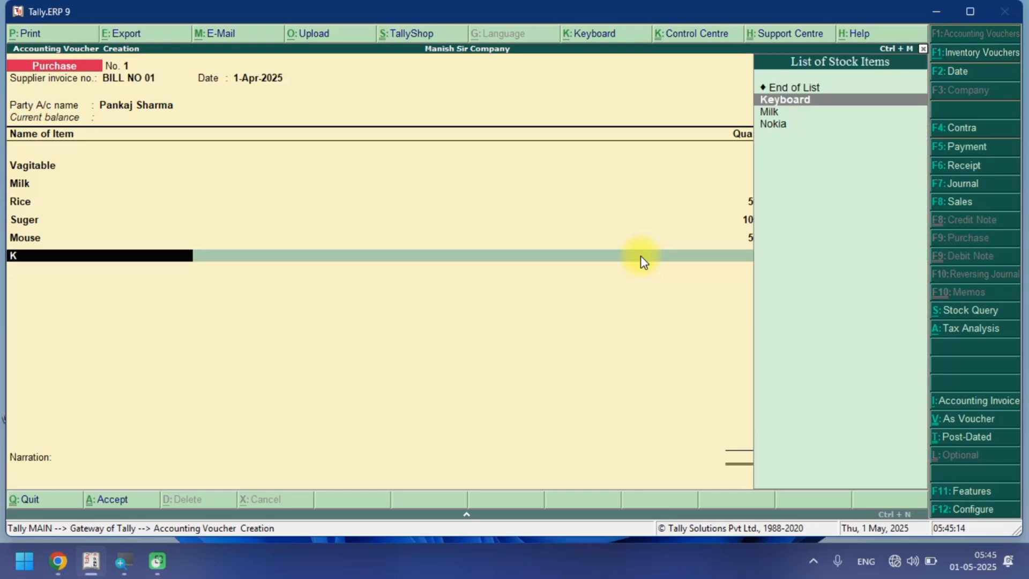
key(Return)
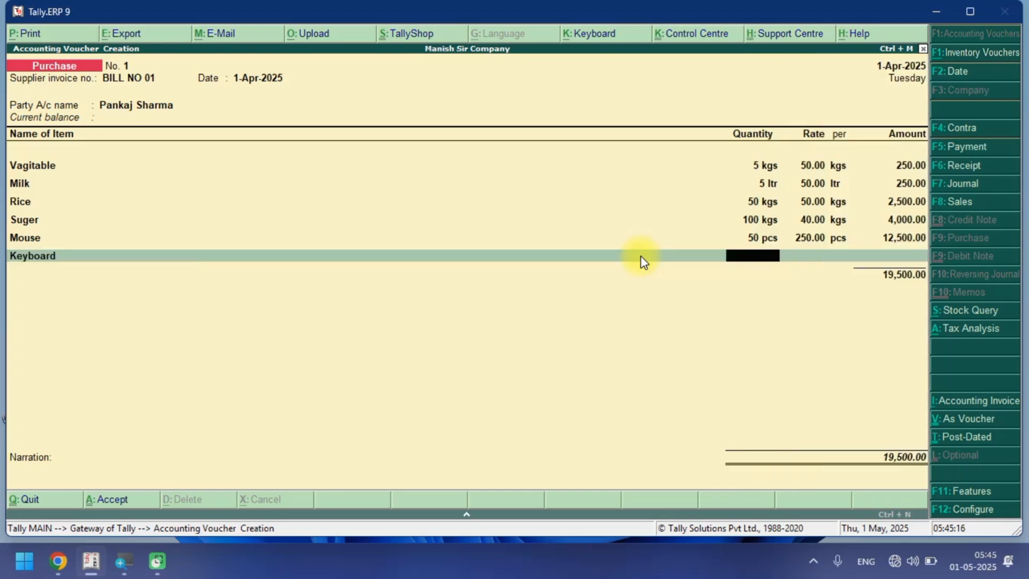
text(50)
key(Return)
text(300)
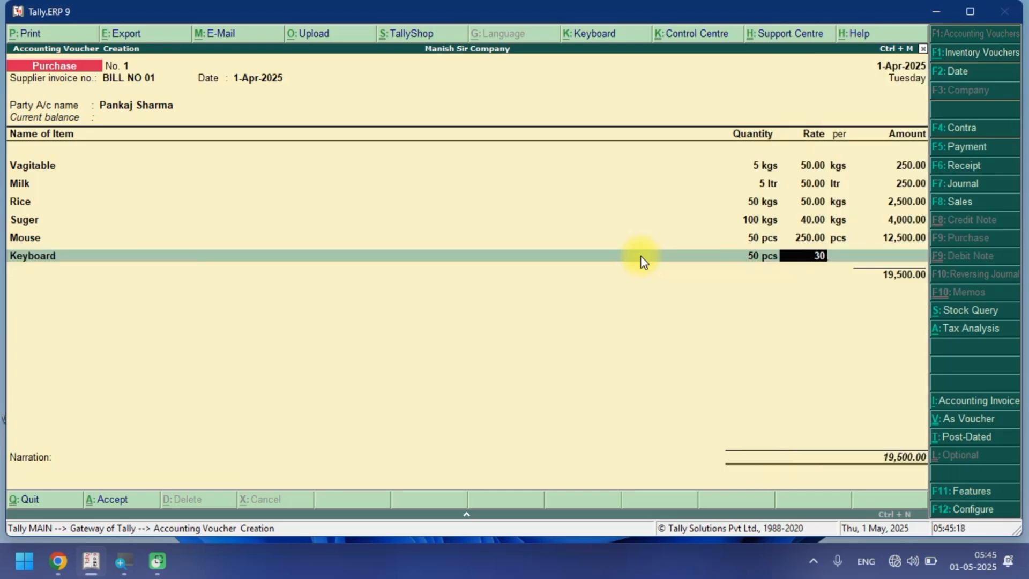
key(Return)
key(Return)
key(Return)
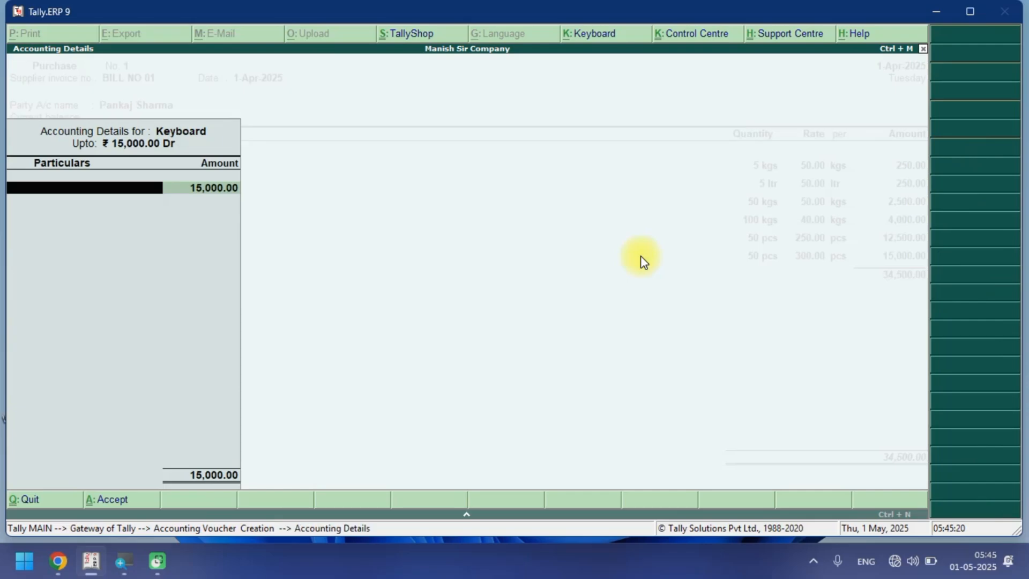
Allocate the Keyboard amount to the PURCHASE@12% ledger and accept the accounting details.
key(space)
key(Down)
key(Down)
key(Down)
key(Up)
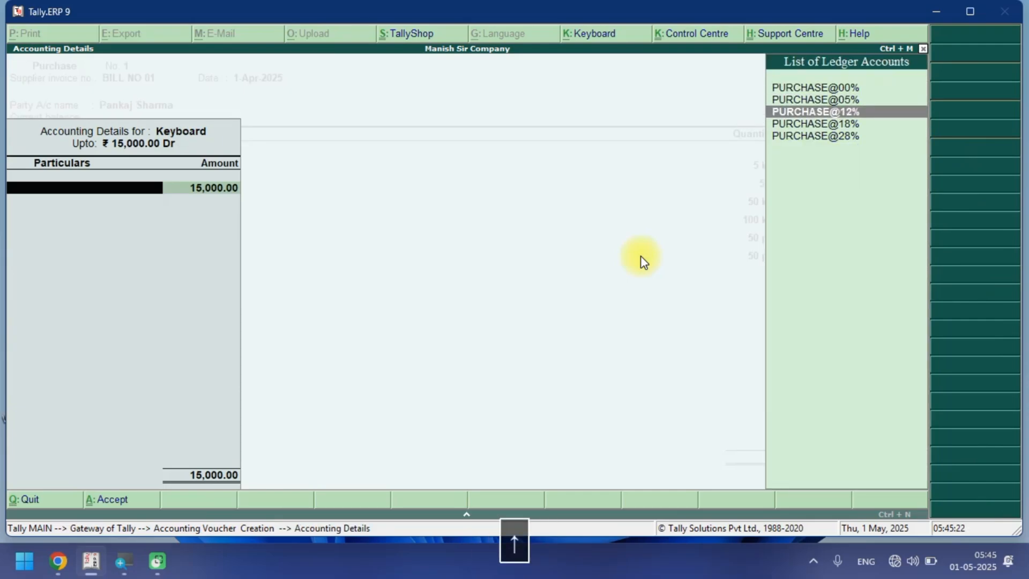
key(Return)
key(Return)
key(BackSpace)
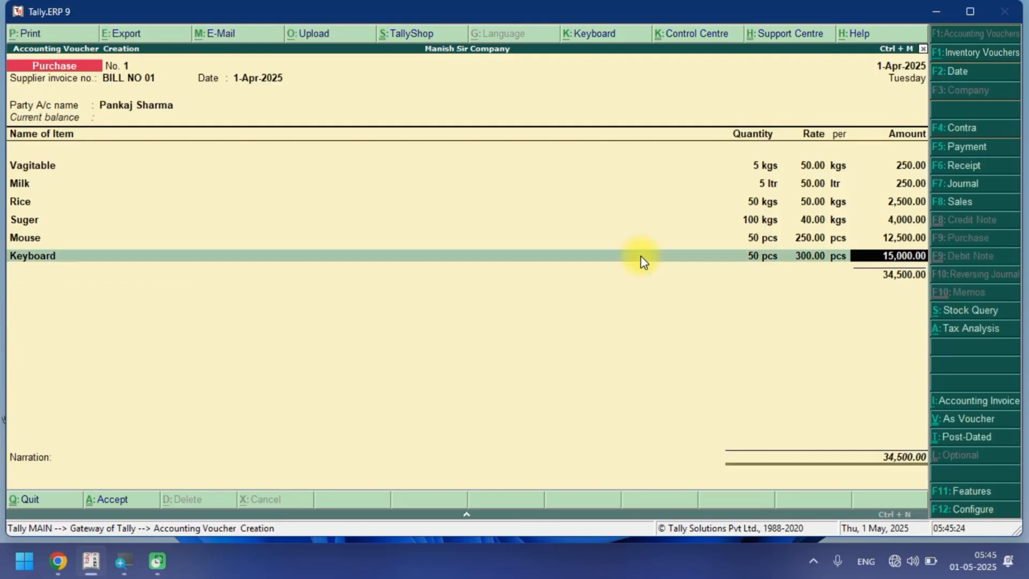
key(Return)
key(Return)
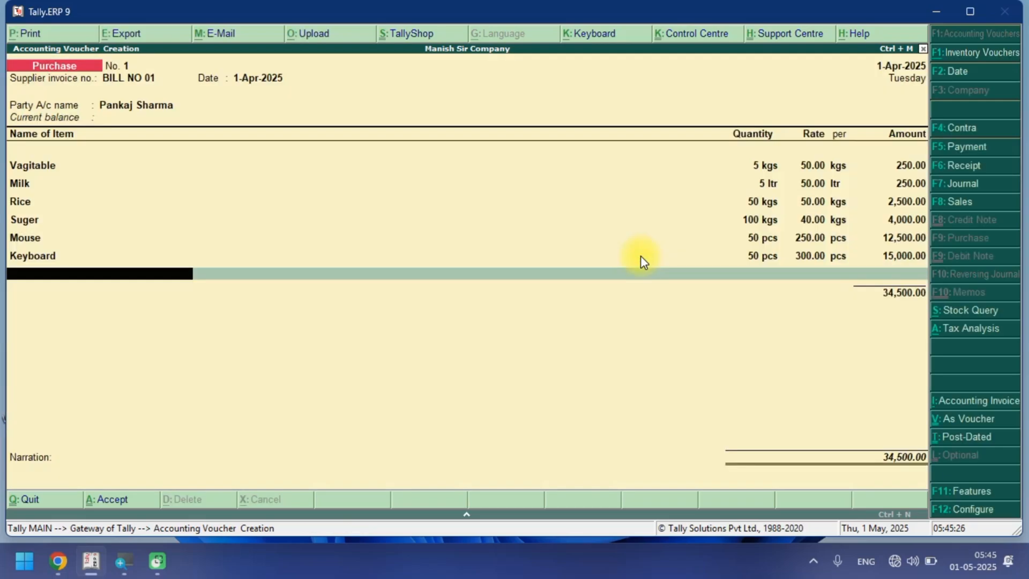
Add the stock item Oppo with quantity 10 at rate 10,000.
key(space)
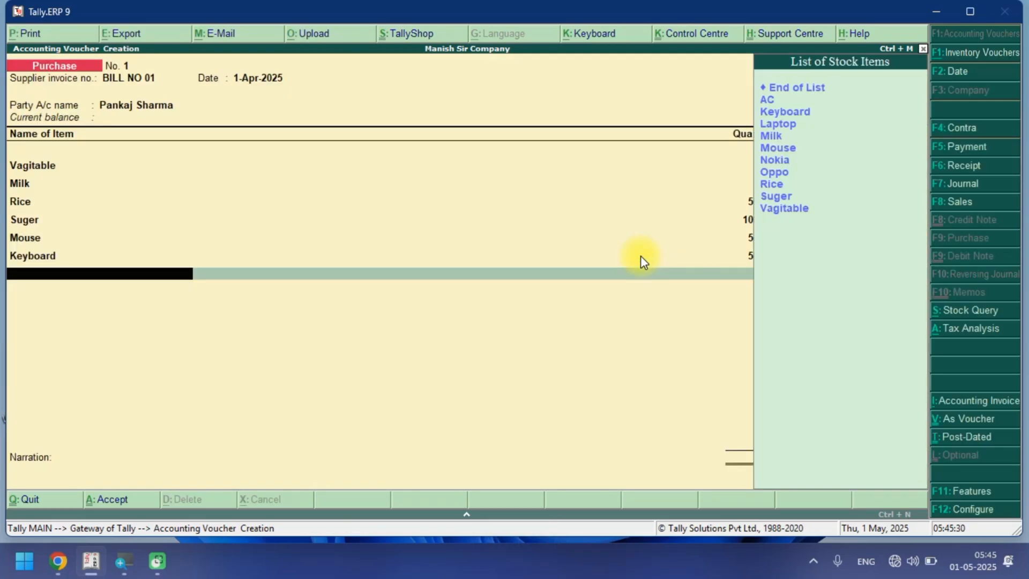
text(op)
key(Return)
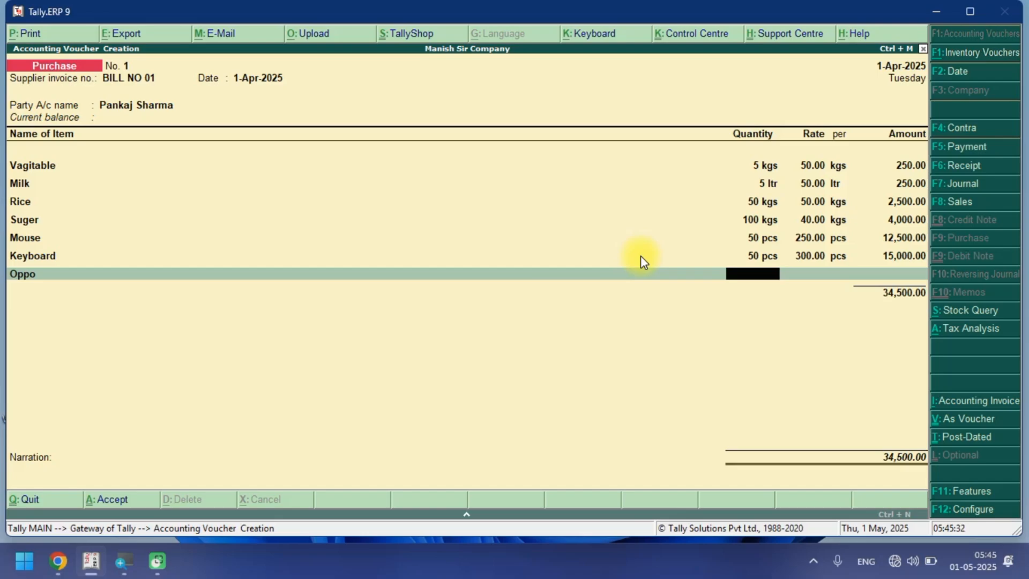
text(10)
key(Return)
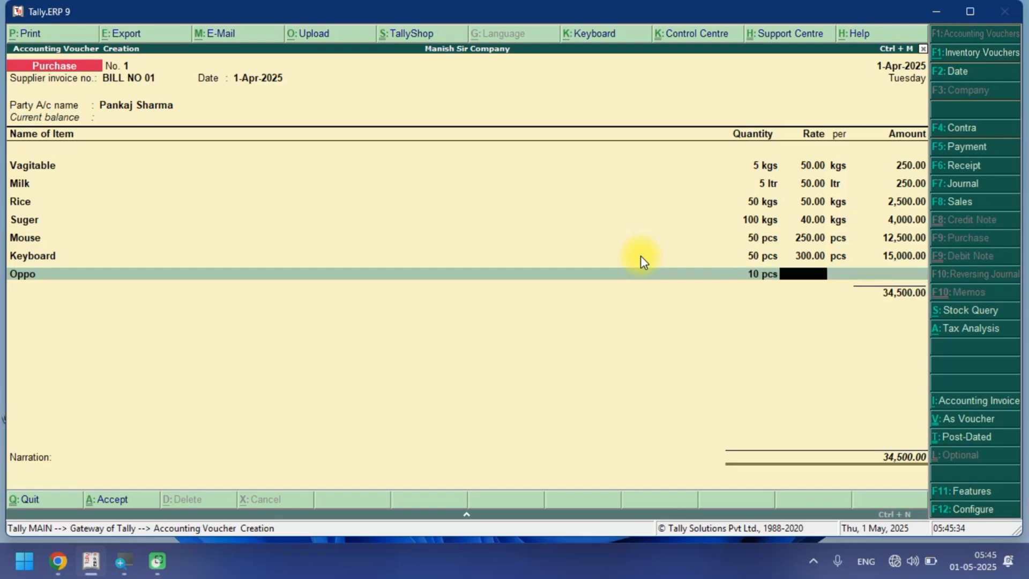
text(10,000)
key(Return)
Allocate the Oppo amount to the PURCHASE@18% ledger and accept the accounting details.
key(Return)
key(Return)
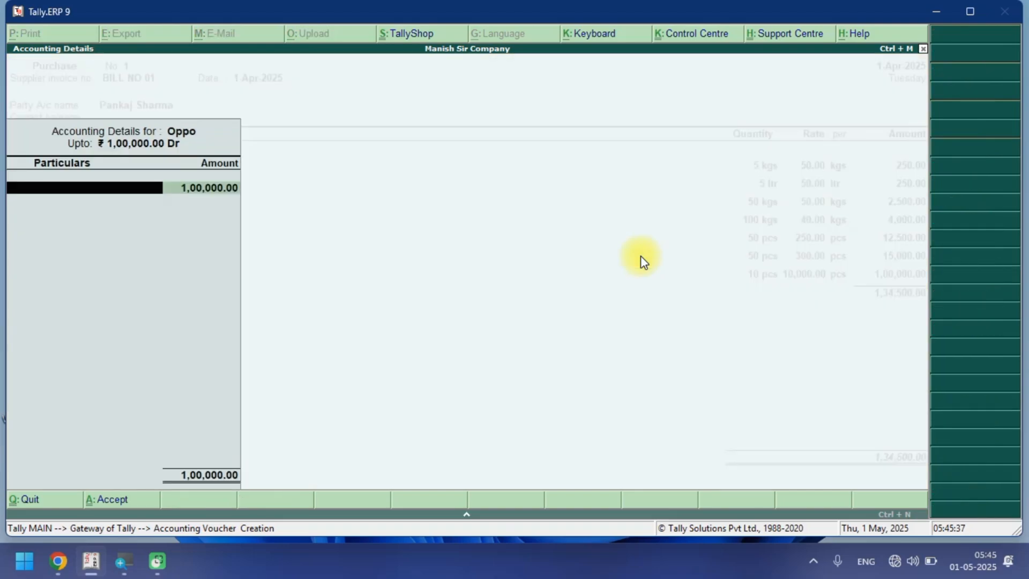
key(space)
key(Down)
key(Down)
key(Down)
key(Return)
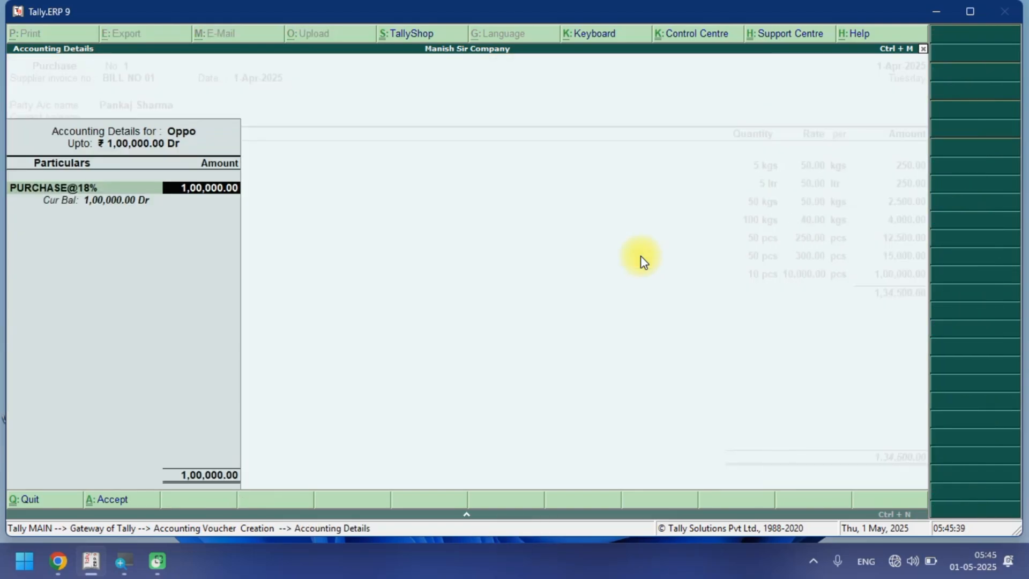
key(Return)
Add the stock item Nokia with quantity 10 at rate 11,000.
key(space)
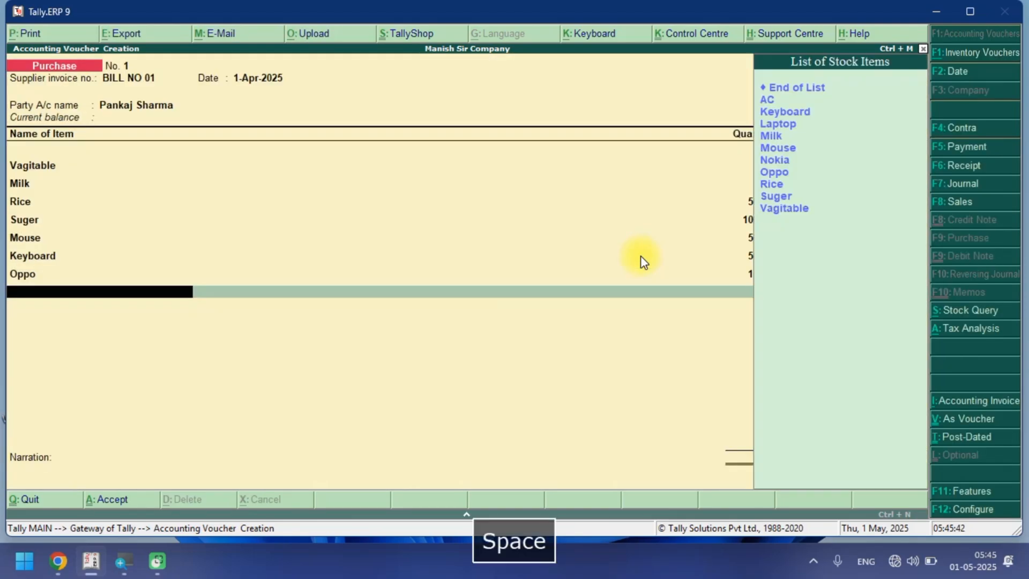
text(M)
key(BackSpace)
text(NO)
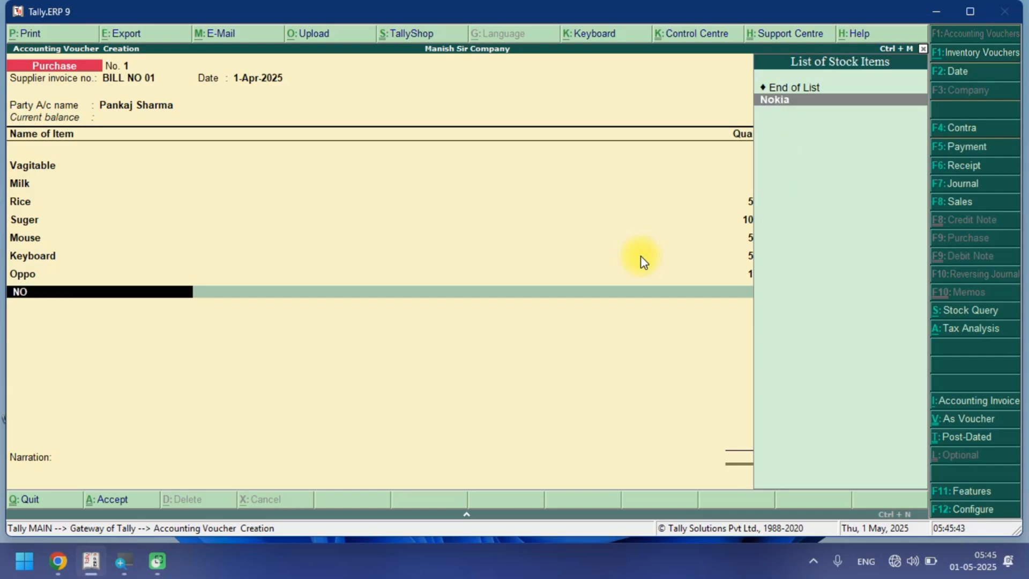
key(Return)
text(10)
key(Return)
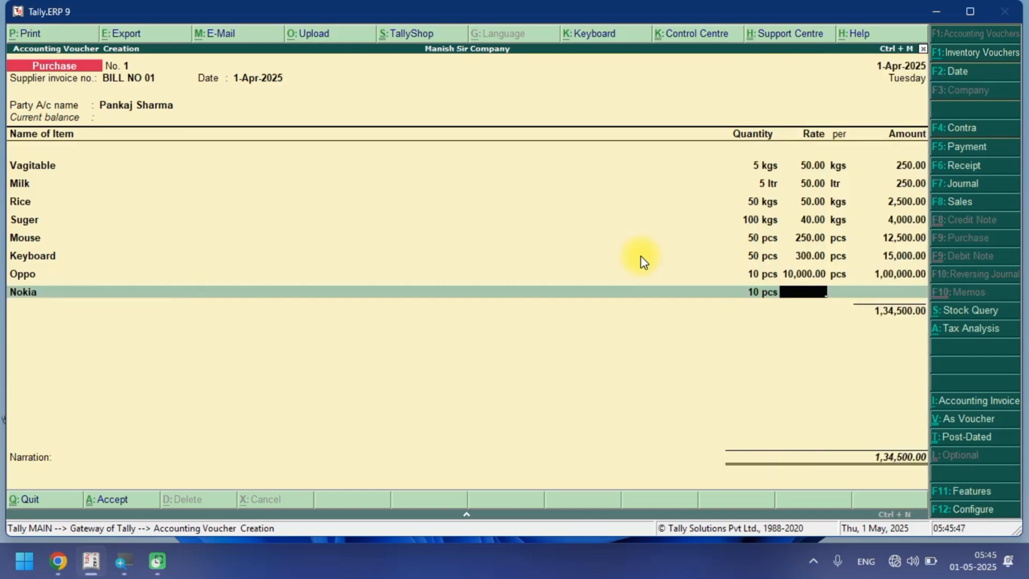
text(11000)
key(Return)
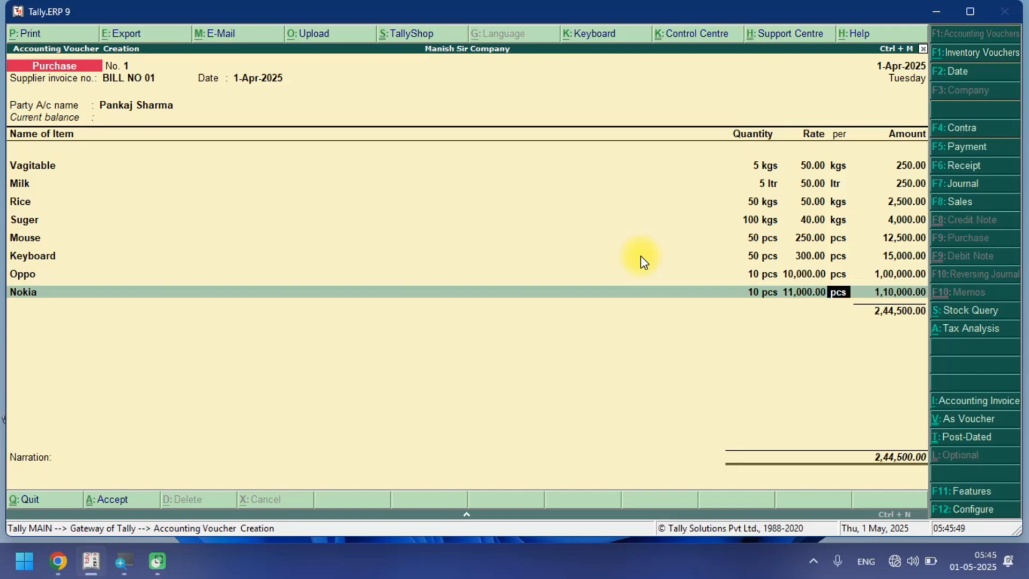
key(Return)
Allocate the Nokia amount to the PURCHASE@18% ledger and accept the accounting details.
key(Return)
key(space)
key(Down)
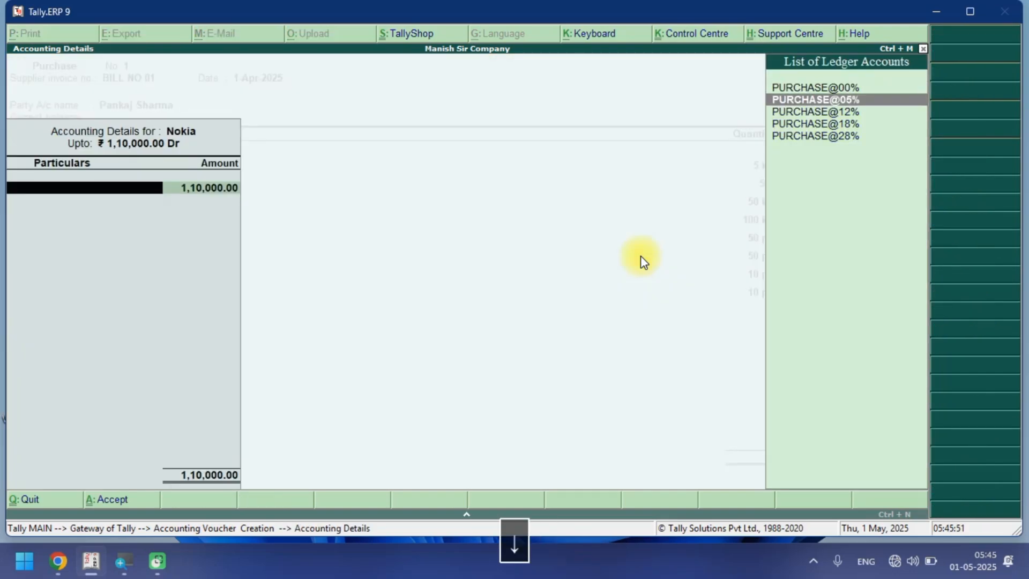
key(Down)
key(Down)
key(Return)
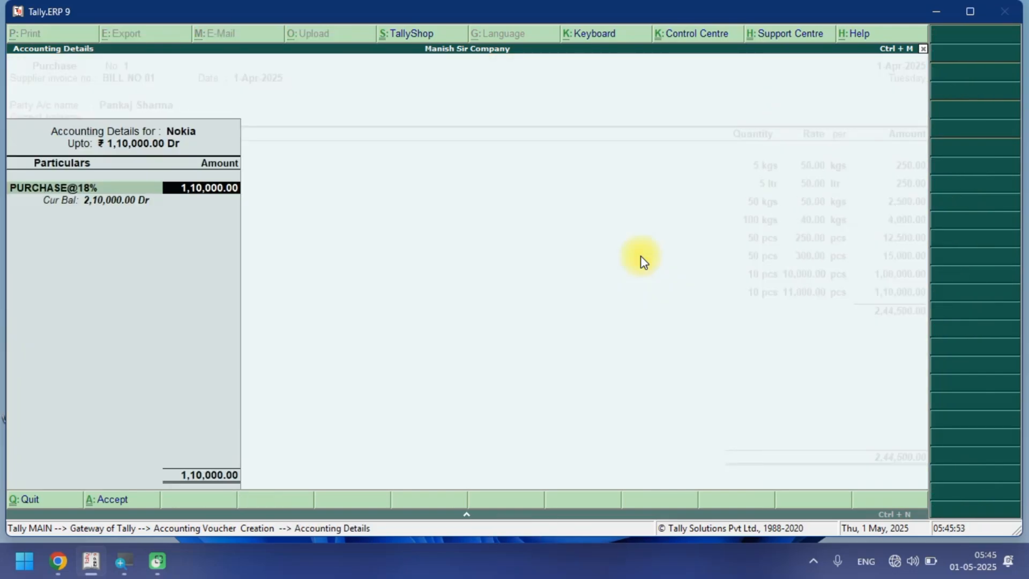
key(Return)
key(Return)
Add the stock item AC with quantity 1 at rate 1,00,000.
key(space)
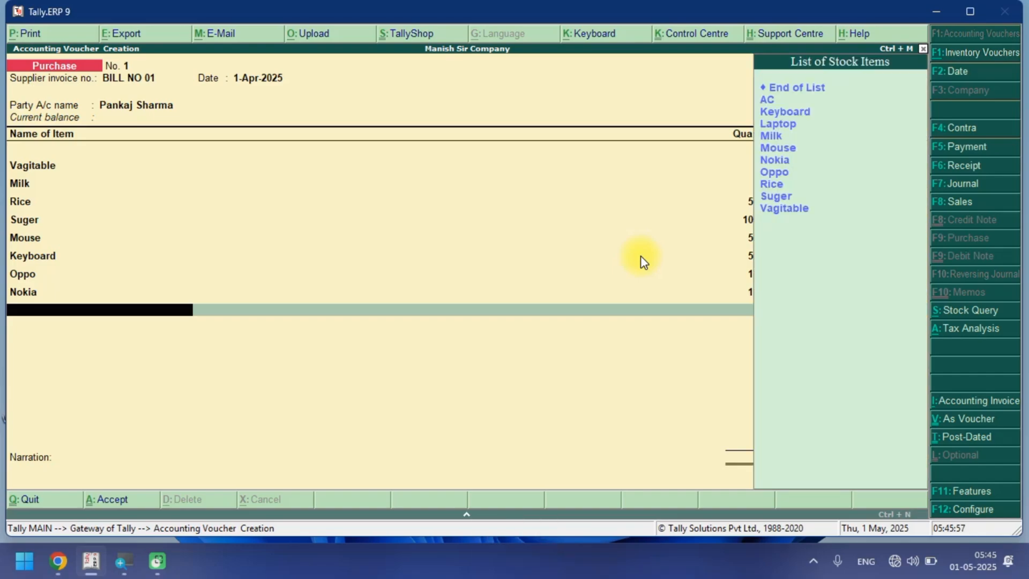
key(Down)
key(Down)
key(Return)
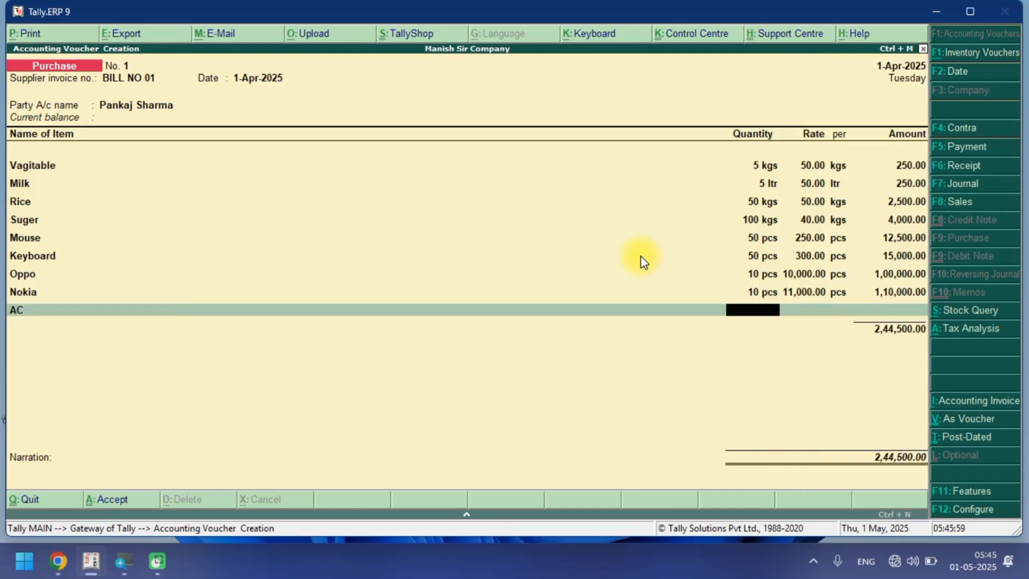
text(1)
key(Return)
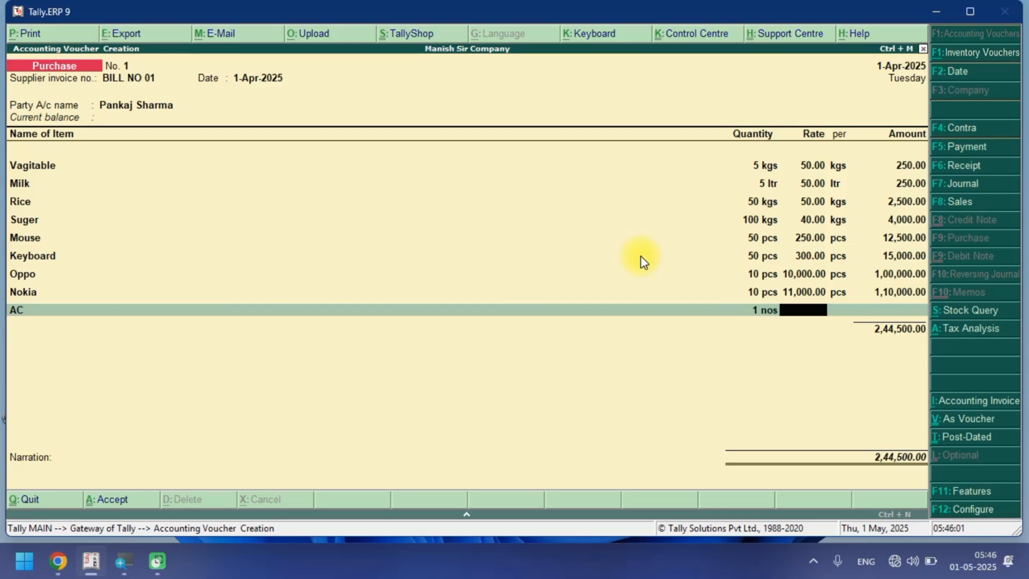
text(100000)
key(Return)
key(Return)
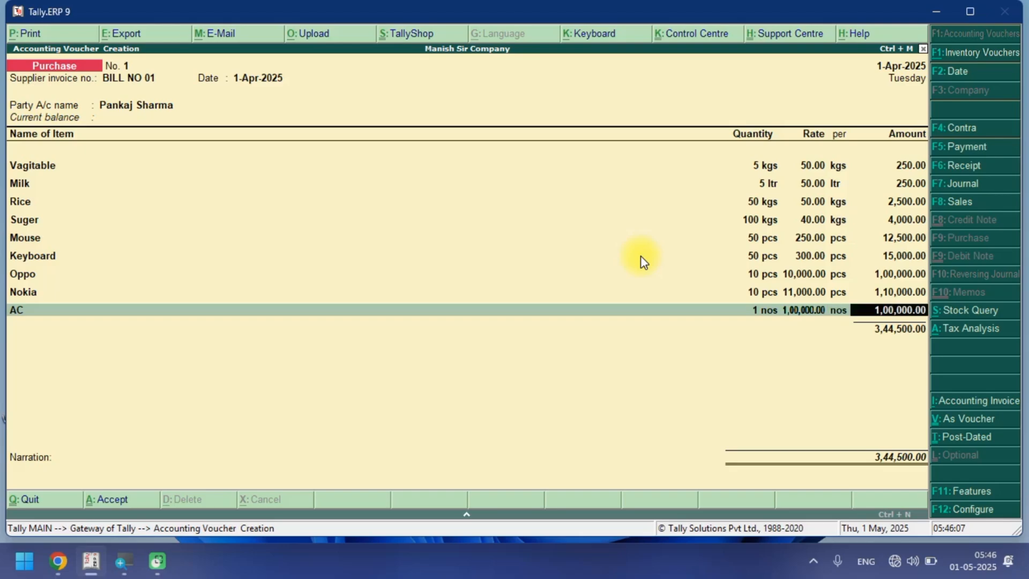
Allocate the AC amount to the PURCHASE@28% ledger and accept the accounting details.
key(Return)
key(space)
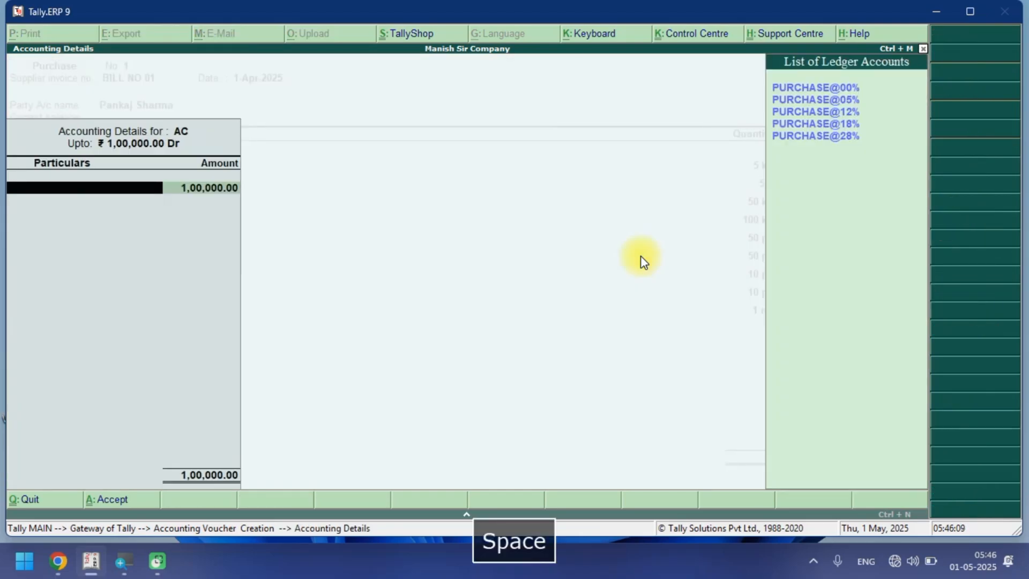
key(Down)
key(Down)
key(Down)
key(Down)
key(Return)
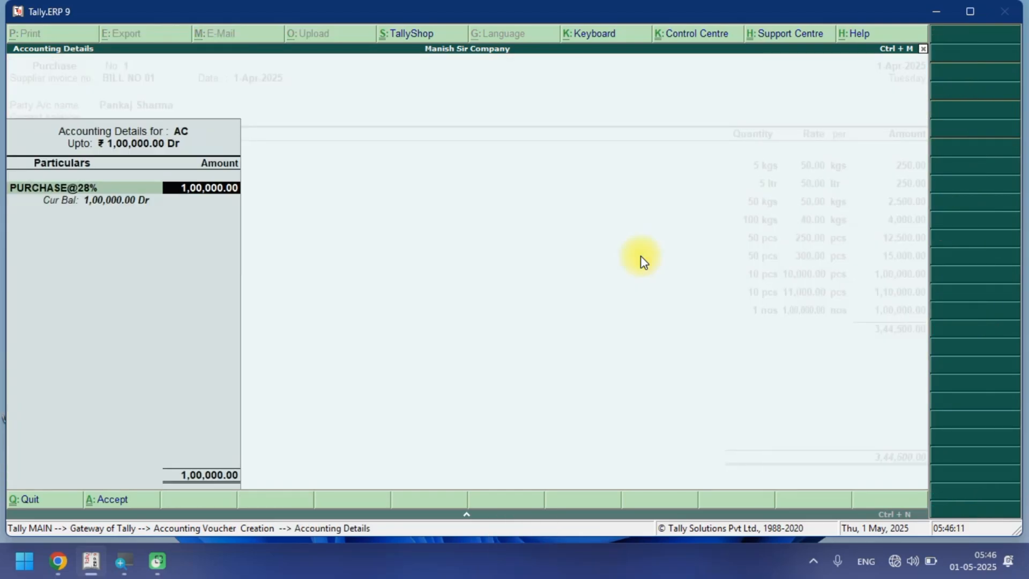
key(Return)
Add the stock item Laptop with quantity 2 at rate 35,000.
key(space)
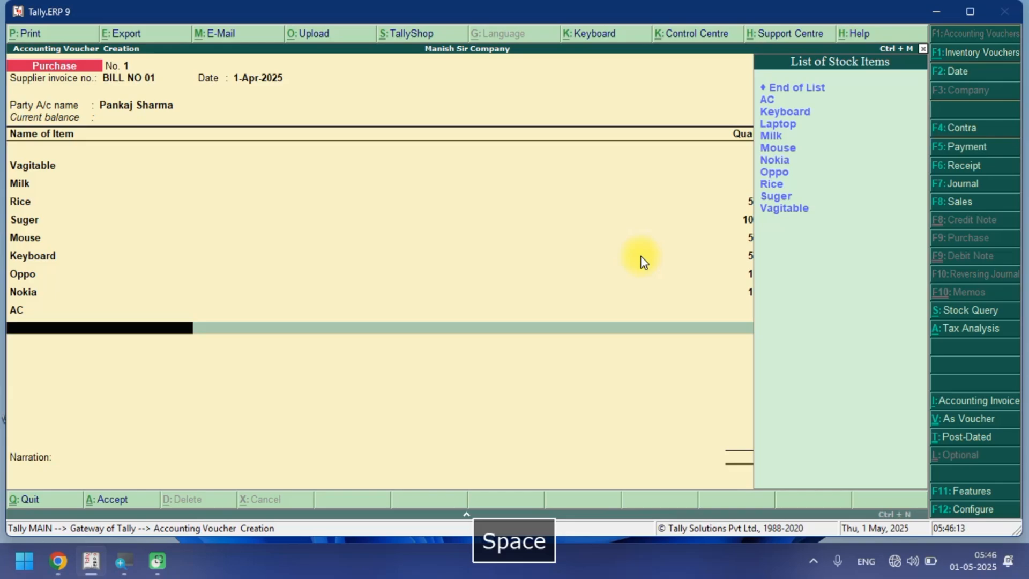
key(Down)
key(Down)
key(Down)
key(Down)
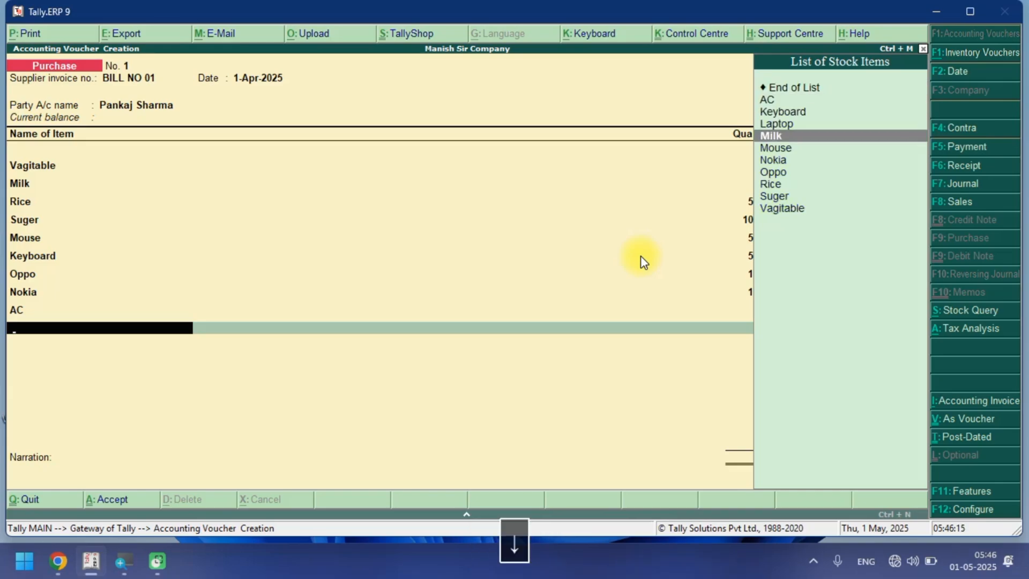
key(Up)
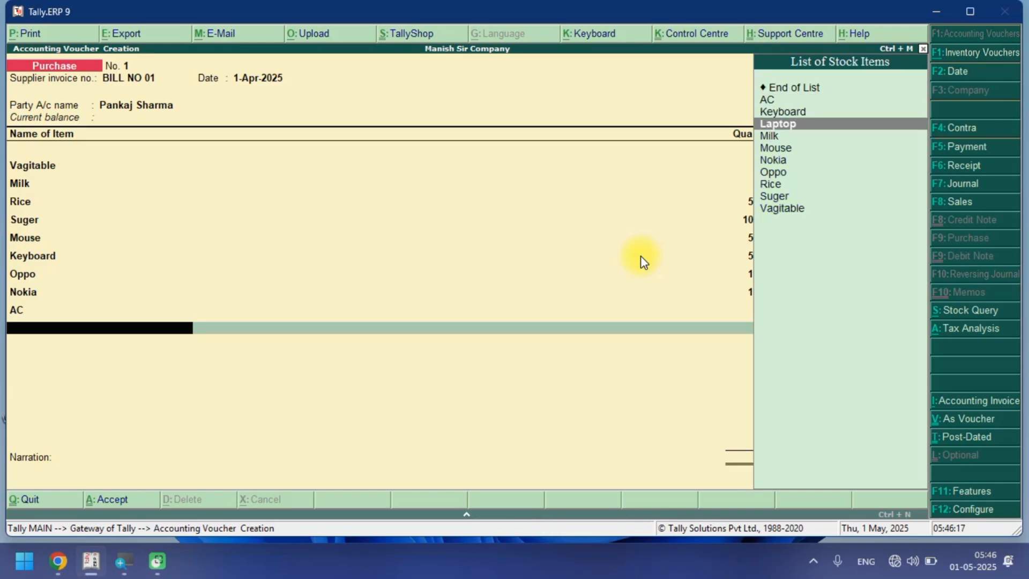
key(Return)
text(2)
key(Return)
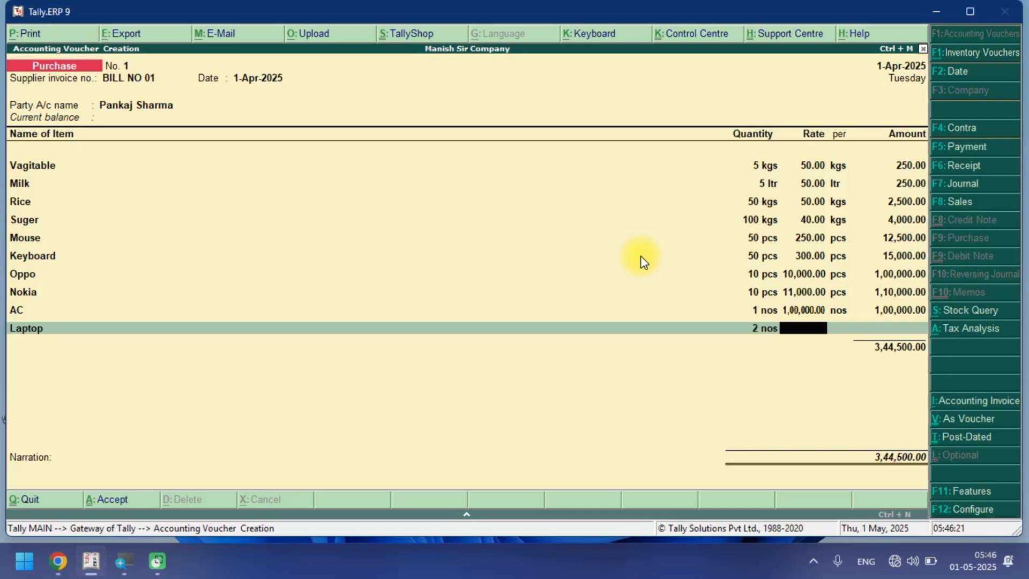
text(35000)
key(Return)
key(Return)
key(Return)
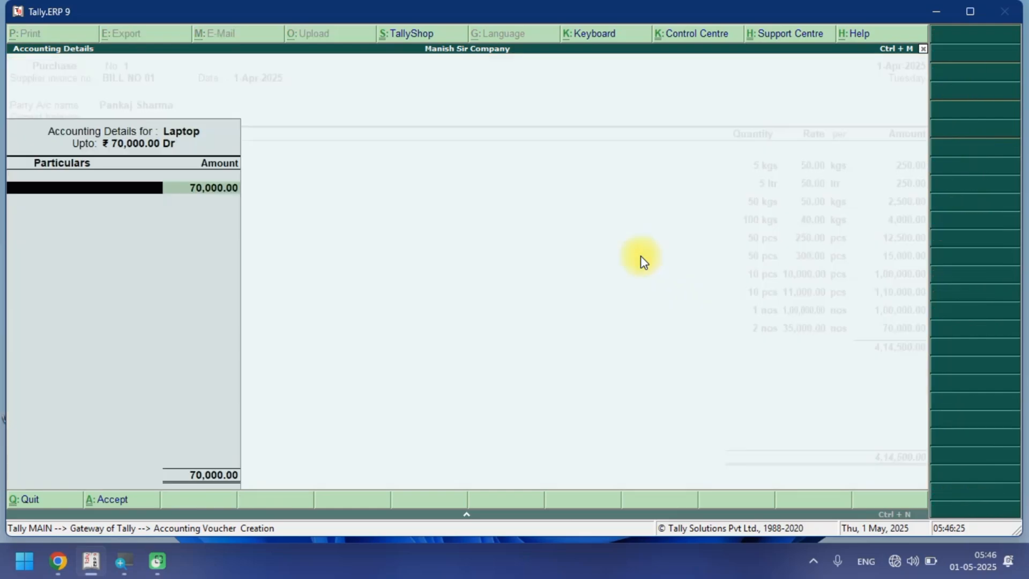
Allocate the Laptop amount to the PURCHASE@28% ledger and accept the accounting details.
key(Down)
key(Down)
key(Down)
key(Down)
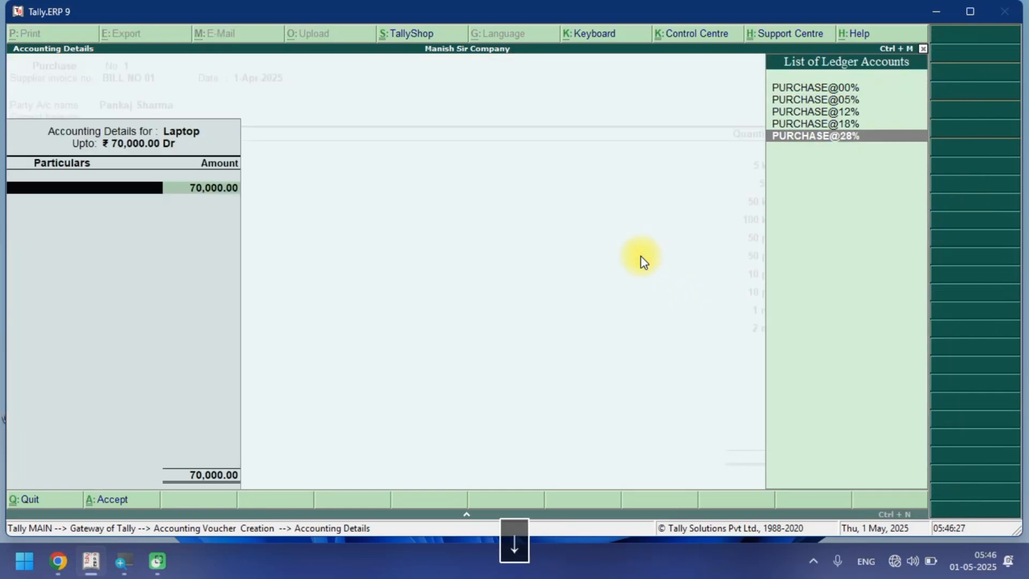
key(Return)
key(Return)
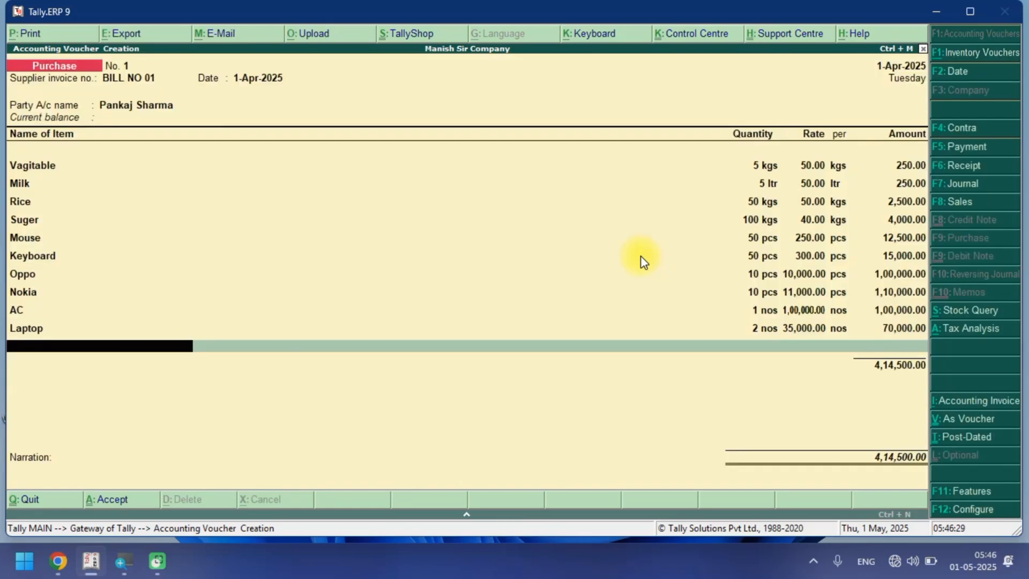
key(Return)
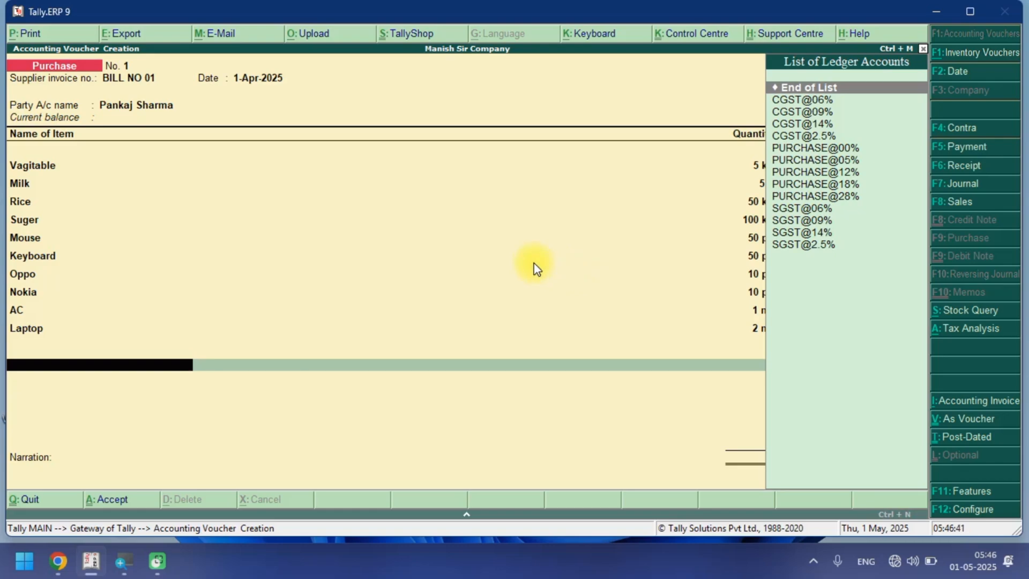
text(C)
key(Down)
key(Down)
key(Down)
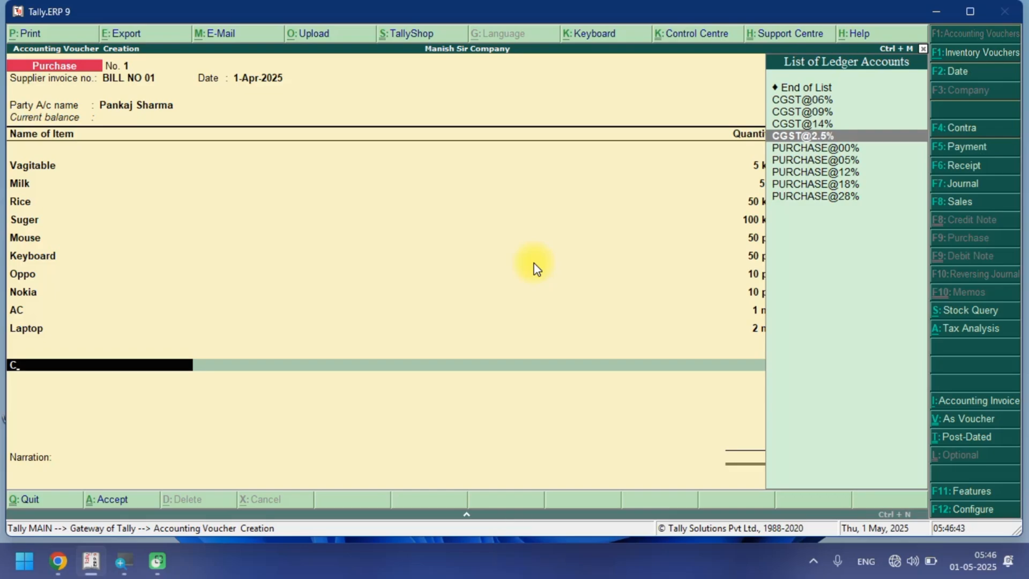
key(Return)
key(Return)
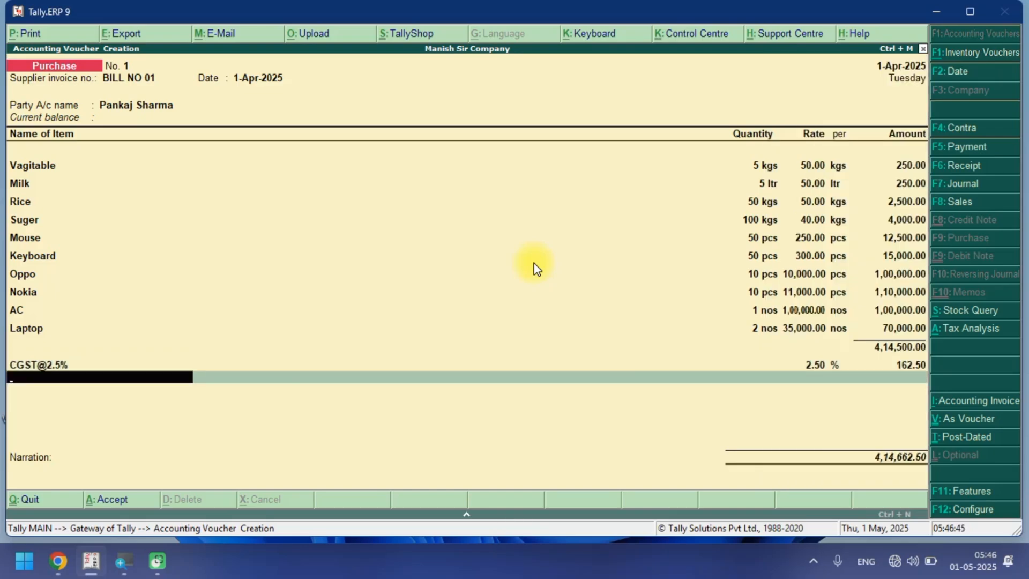
text(S)
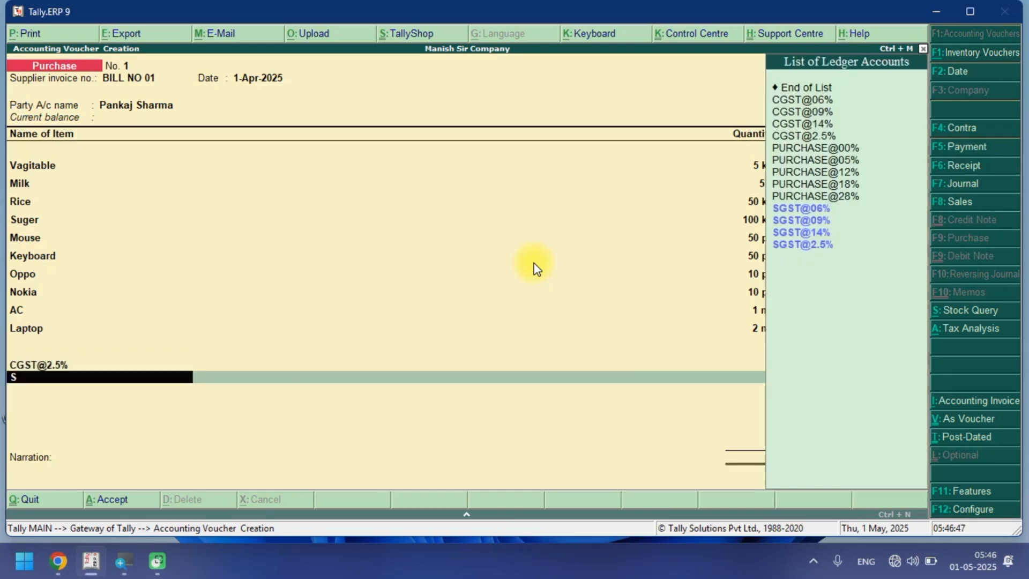
key(Down)
key(Down)
key(Down)
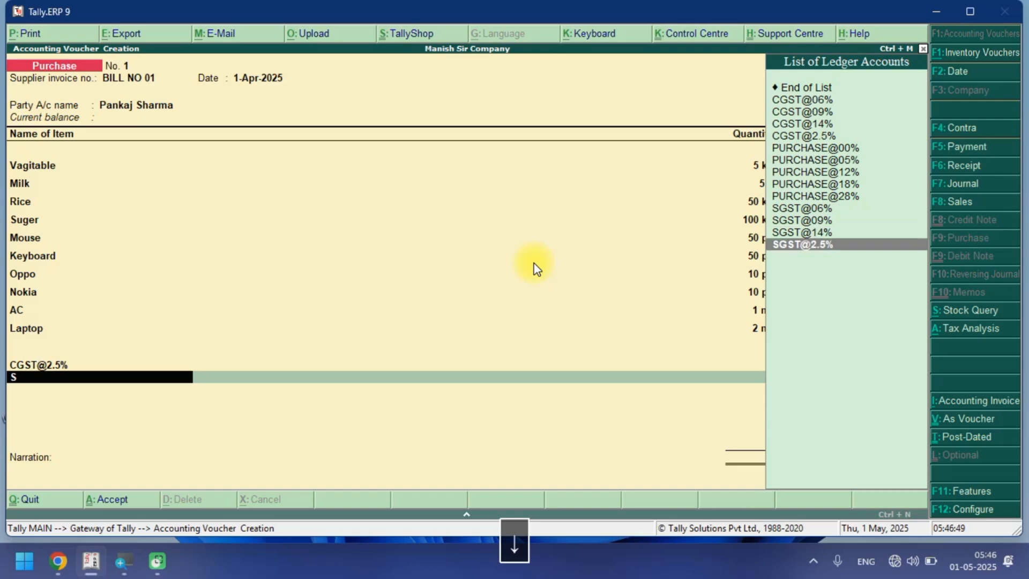
key(Return)
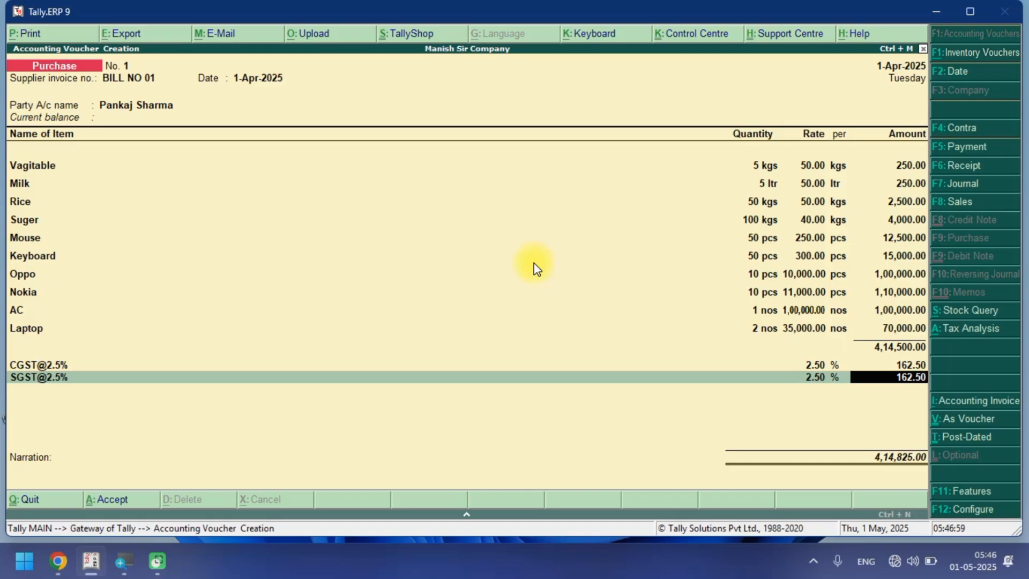
key(Return)
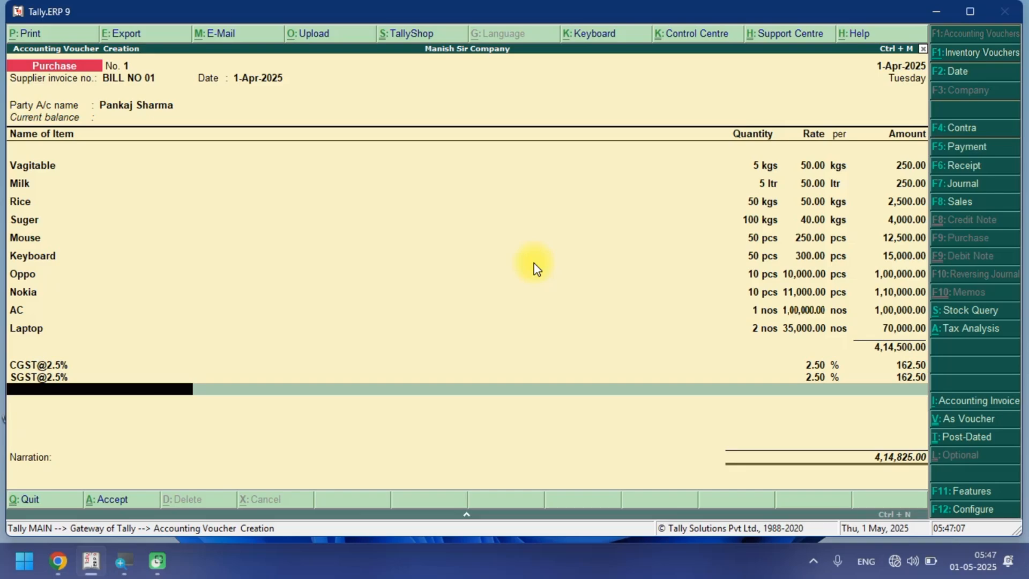
Add the CGST@06% tax ledger on the next line of the voucher.
text(C)
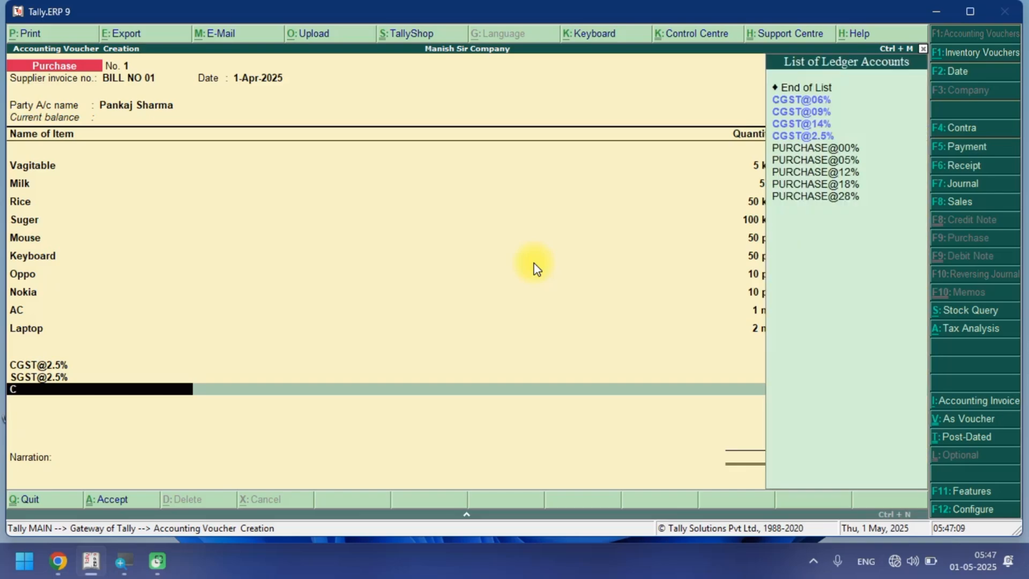
key(Down)
key(Down)
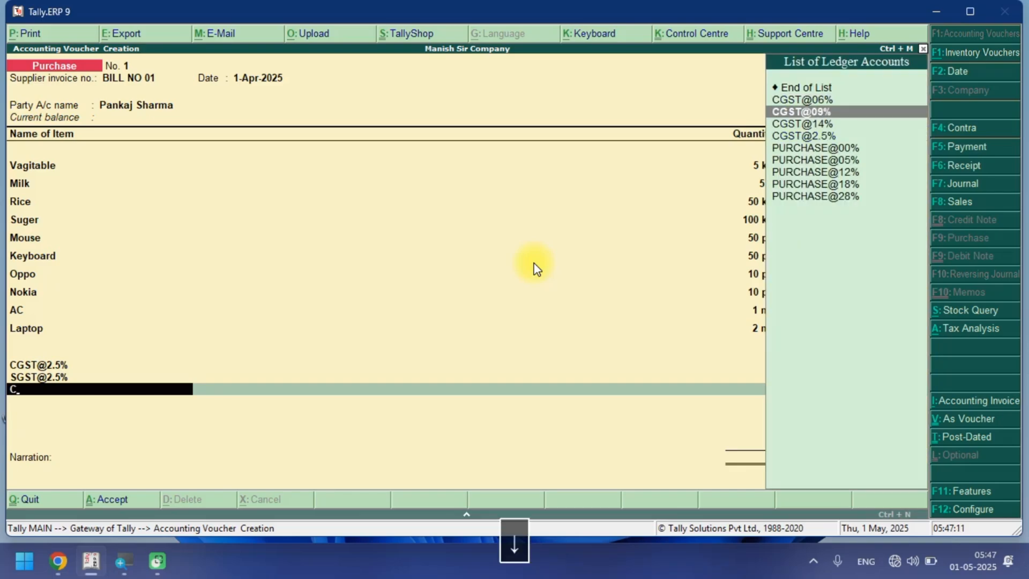
key(Up)
key(Return)
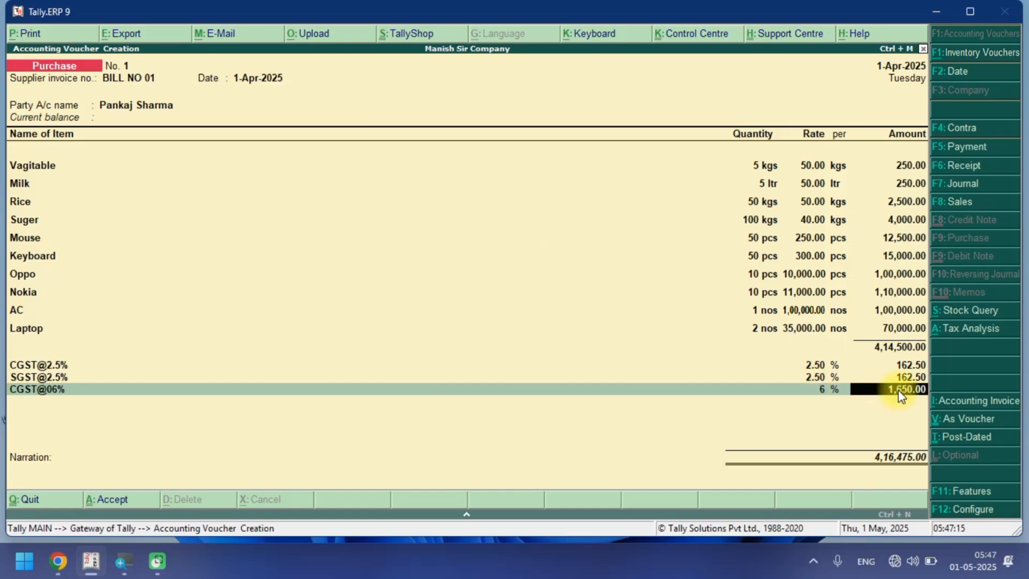
key(Return)
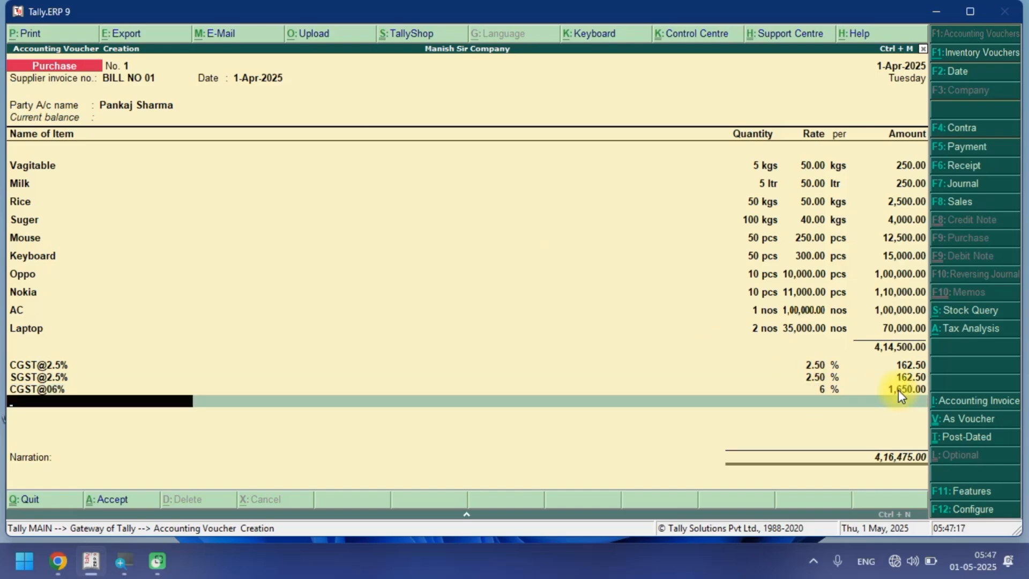
Add the SGST@06% tax ledger on the next line of the voucher.
text(S)
key(Down)
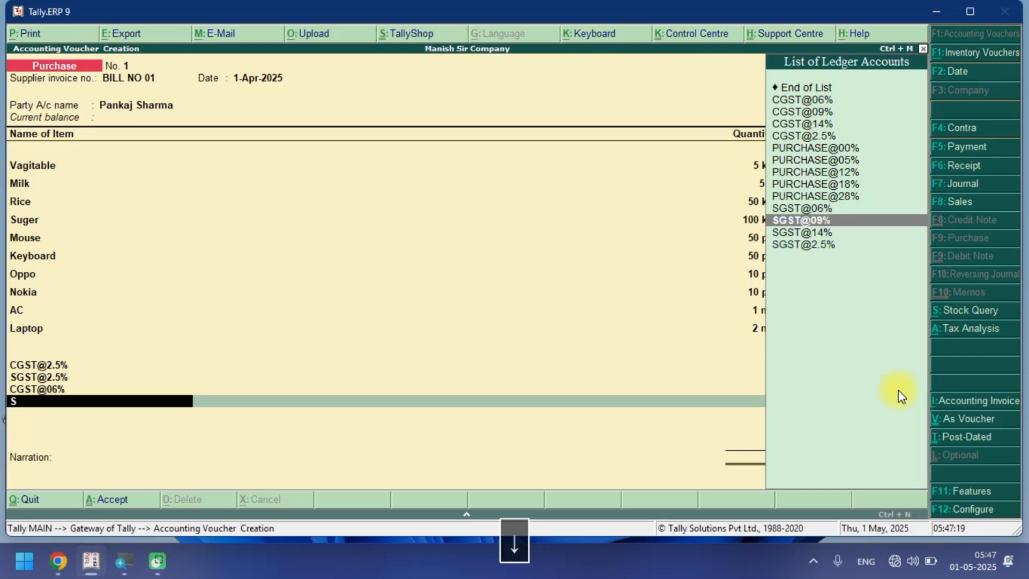
key(Up)
key(Return)
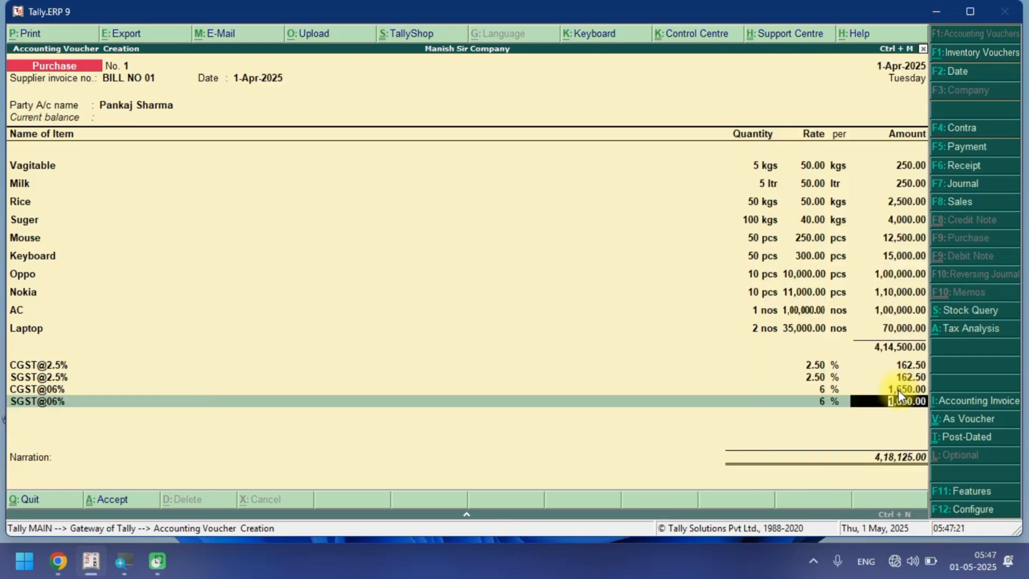
key(Return)
Add the CGST@09% tax ledger on the next line of the voucher.
text(CG)
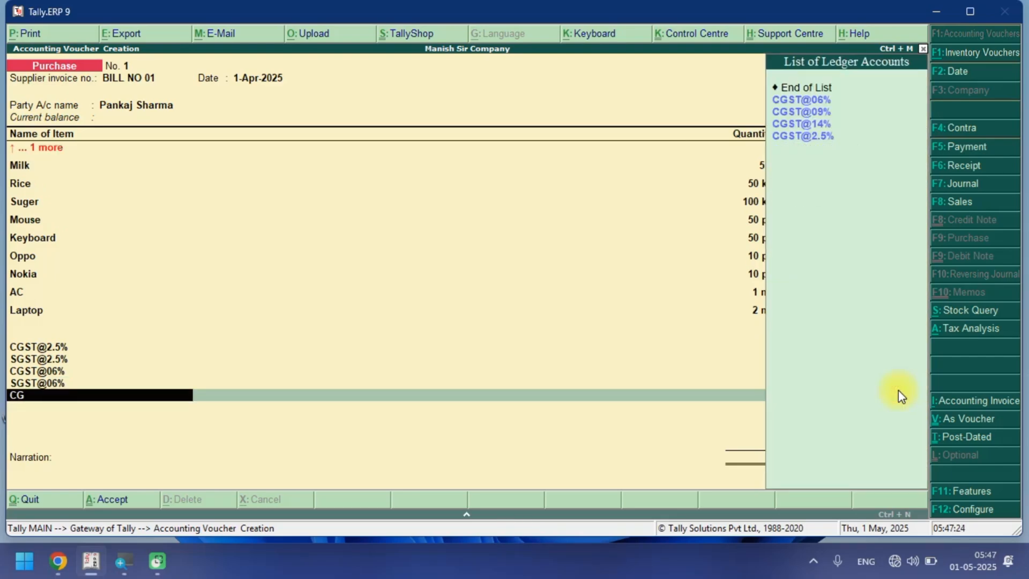
key(Down)
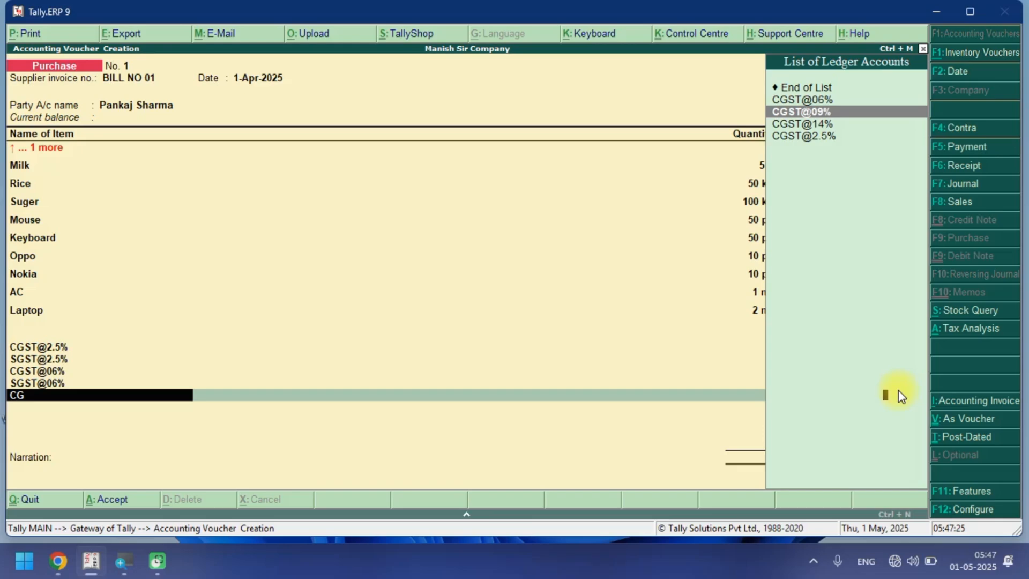
key(Return)
key(Return)
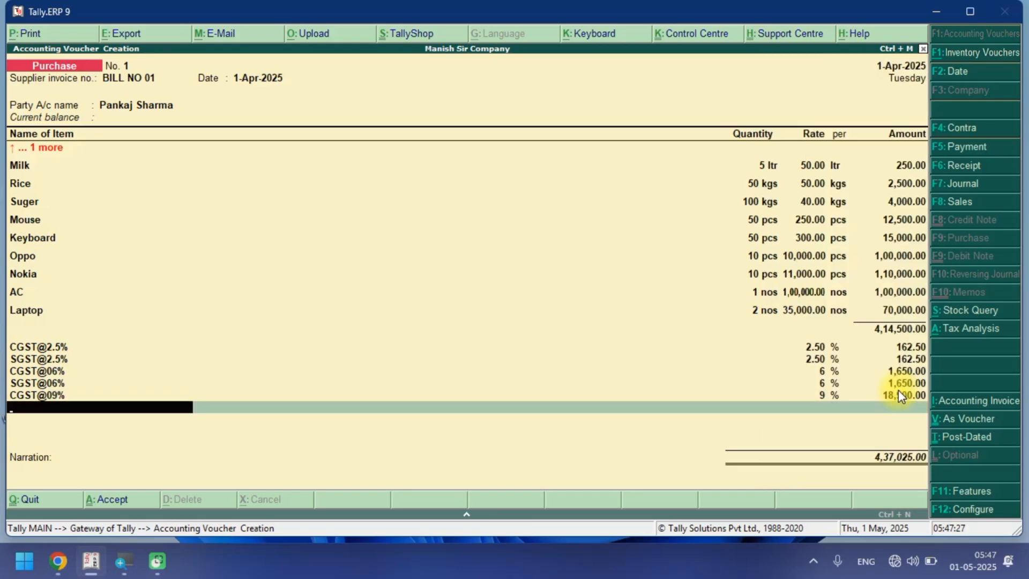
Add the SGST@09% tax ledger on the next line of the voucher.
text(SG)
key(Down)
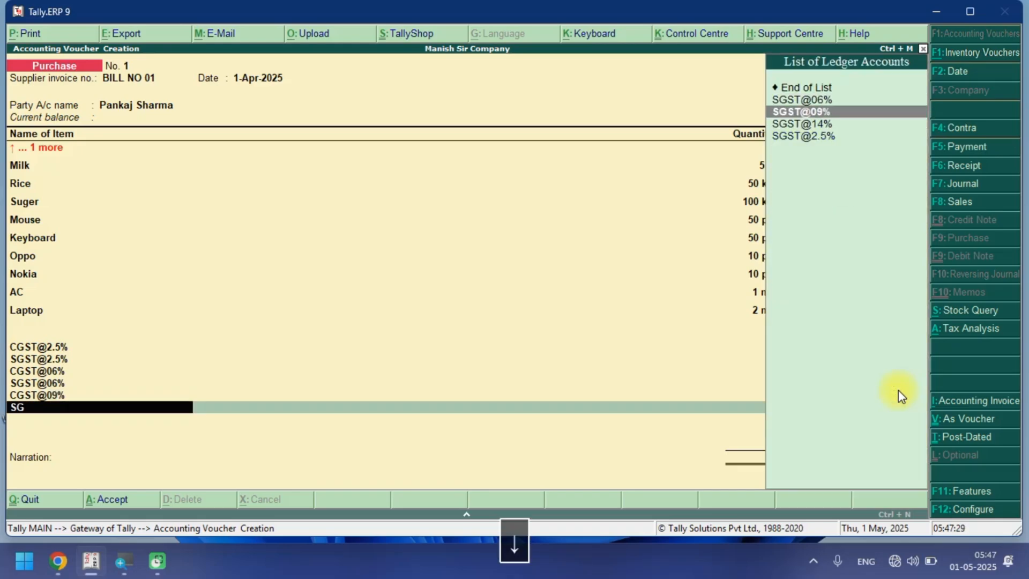
key(Up)
key(Down)
key(Return)
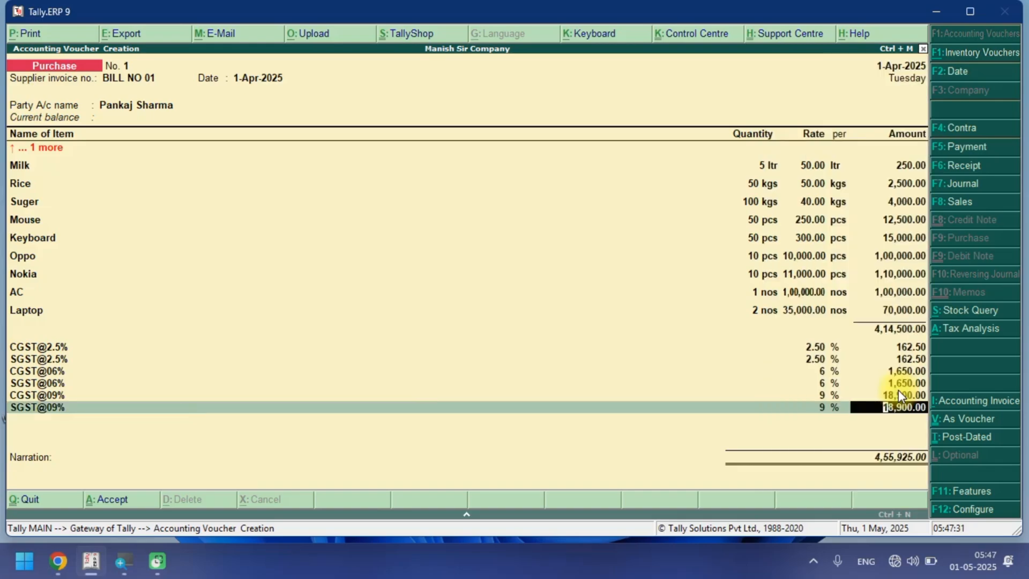
key(Return)
Add the CGST@14% tax ledger on the next line of the voucher.
text(CG)
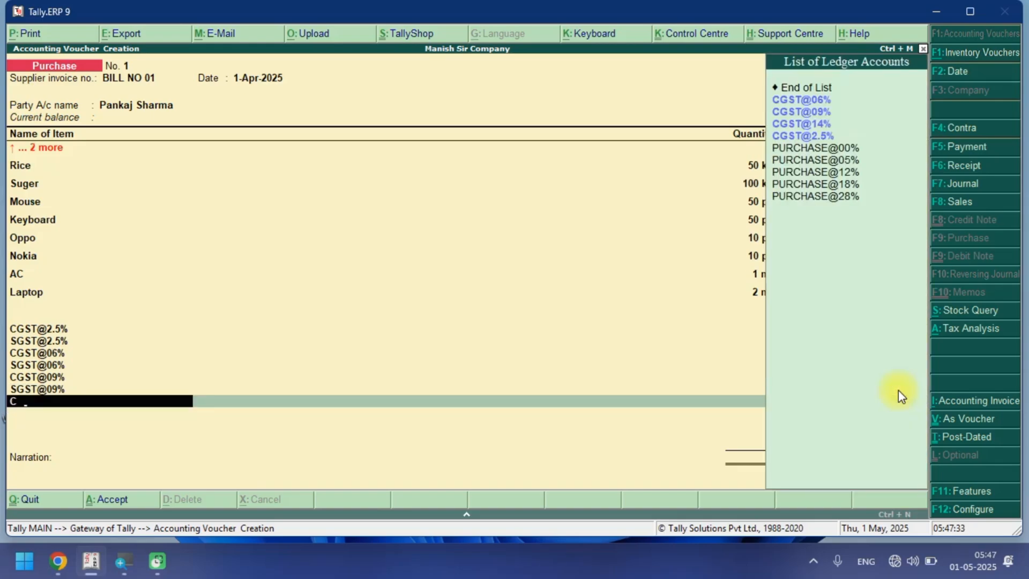
key(Down)
key(Down)
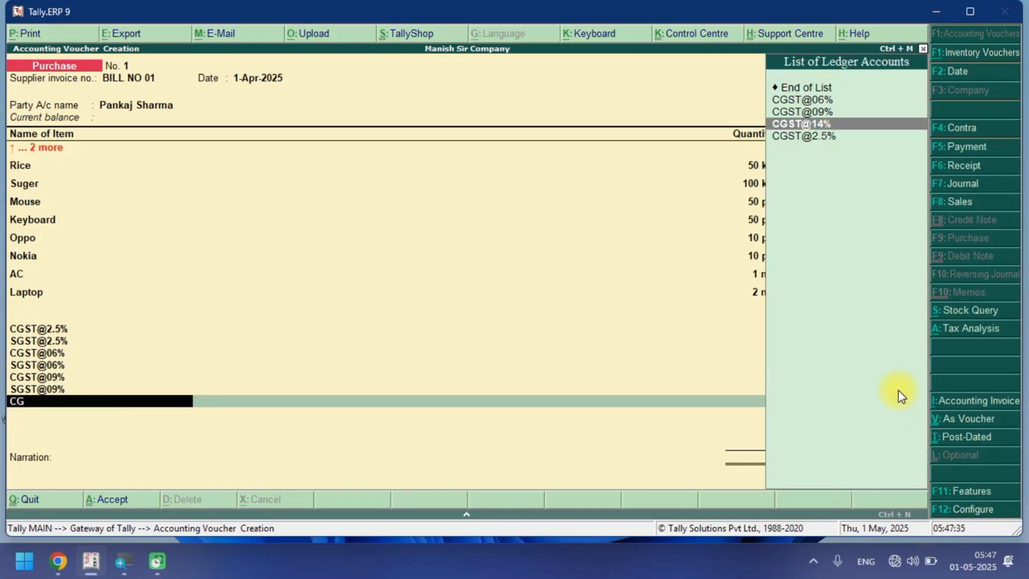
key(Return)
key(Return)
Add the SGST@14% tax ledger on the next line of the voucher.
text(SG)
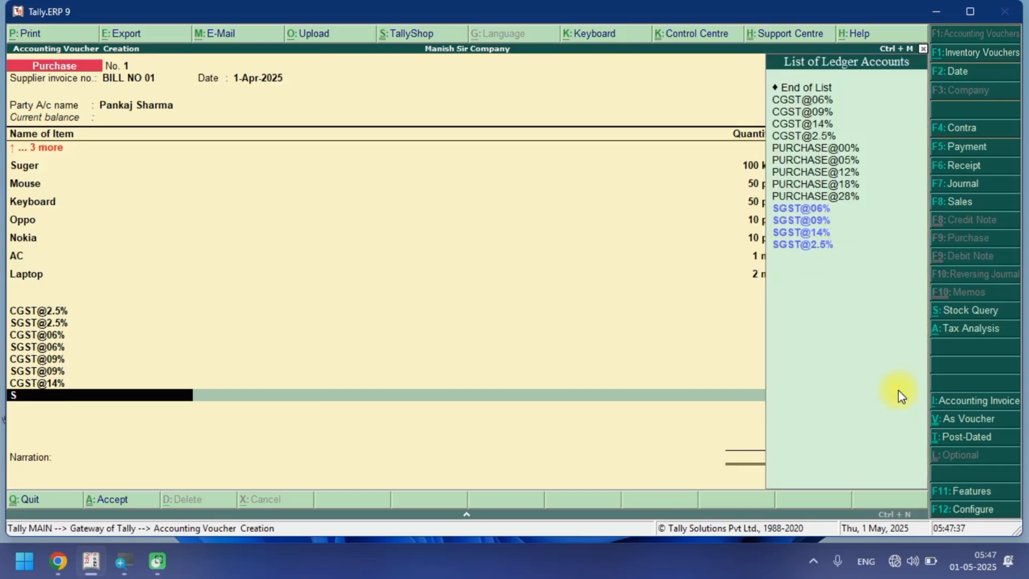
key(Down)
key(Down)
key(Down)
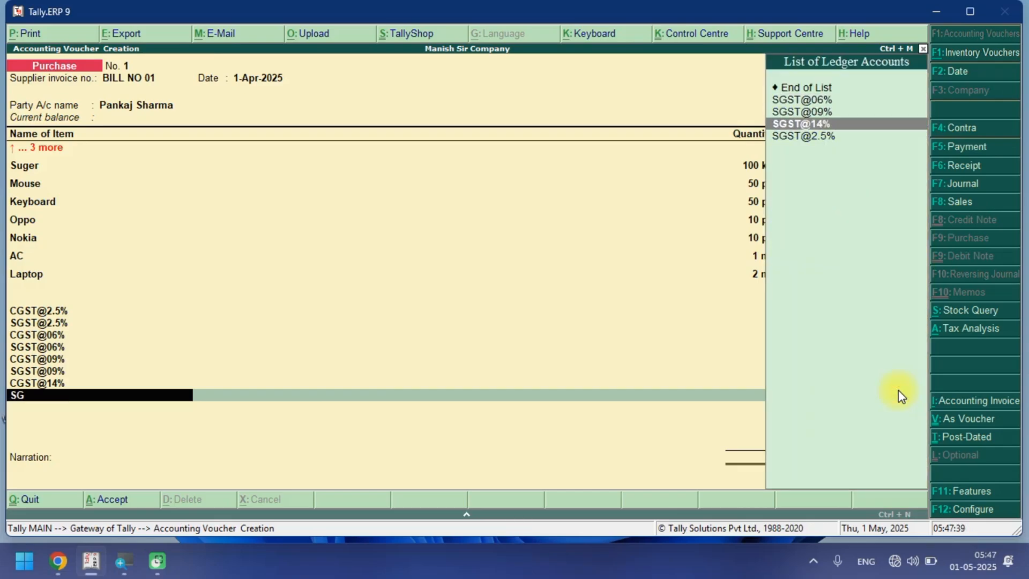
key(Return)
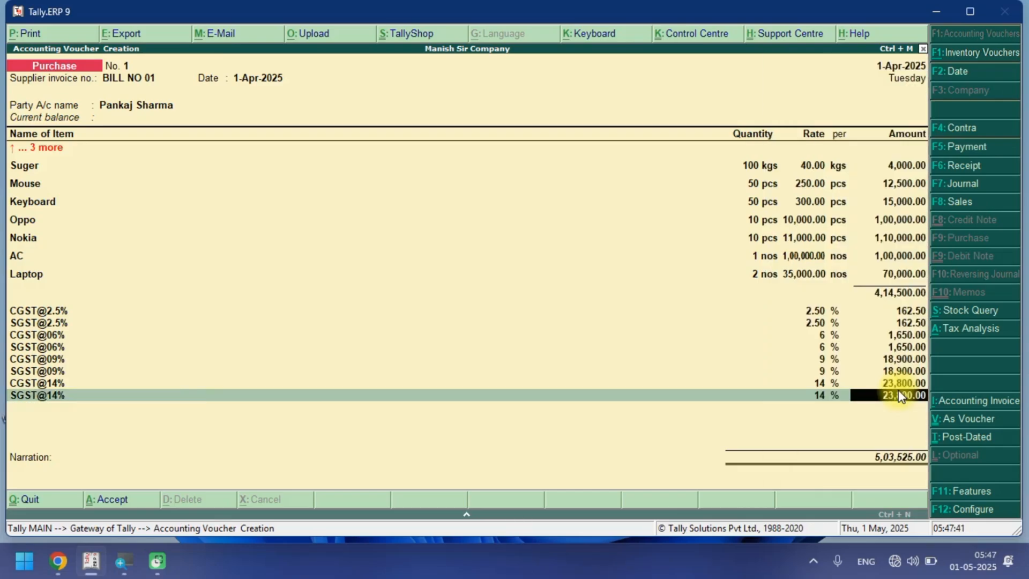
key(Return)
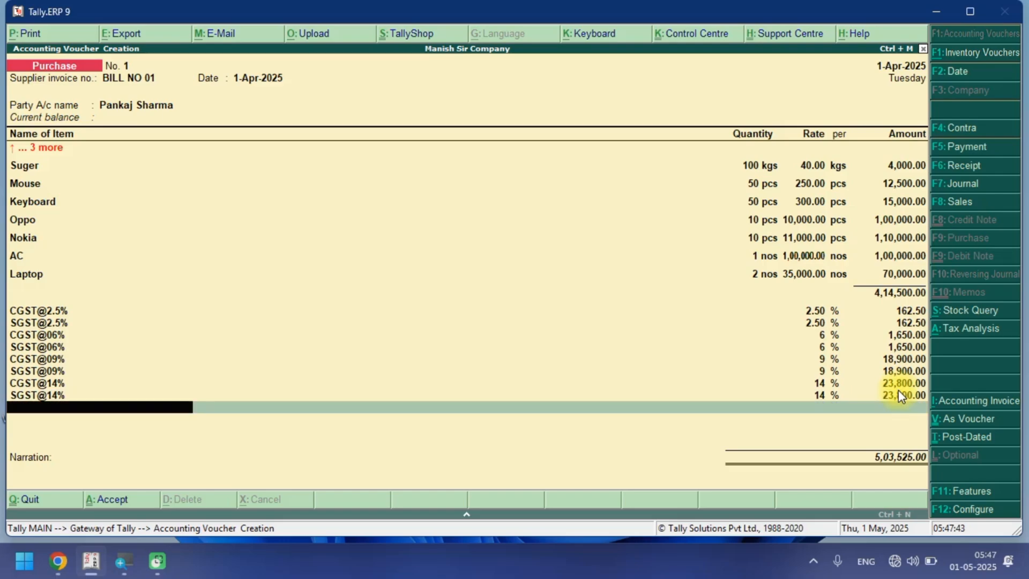
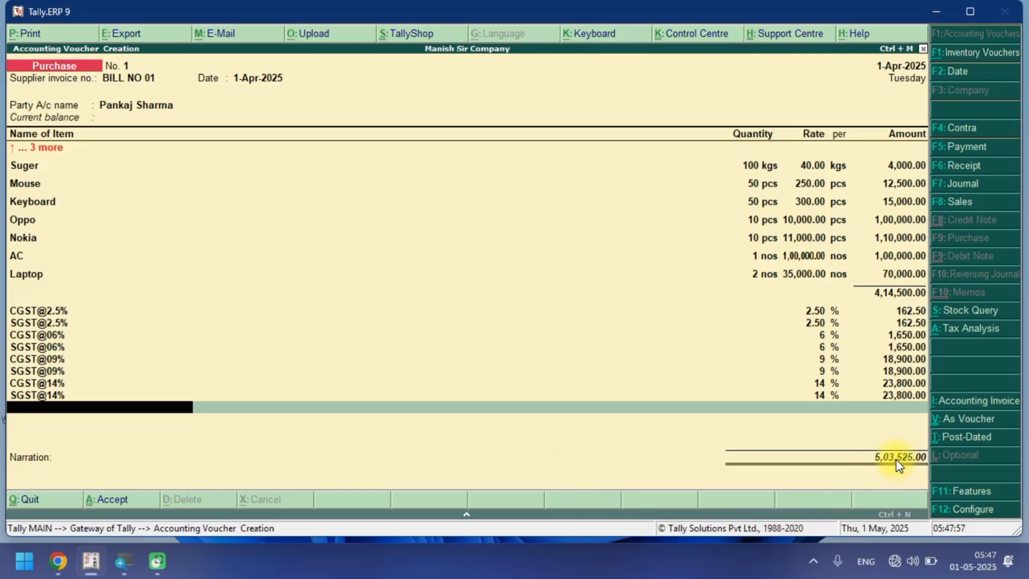
Save the purchase voucher without a narration and leave voucher entry.
key(Return)
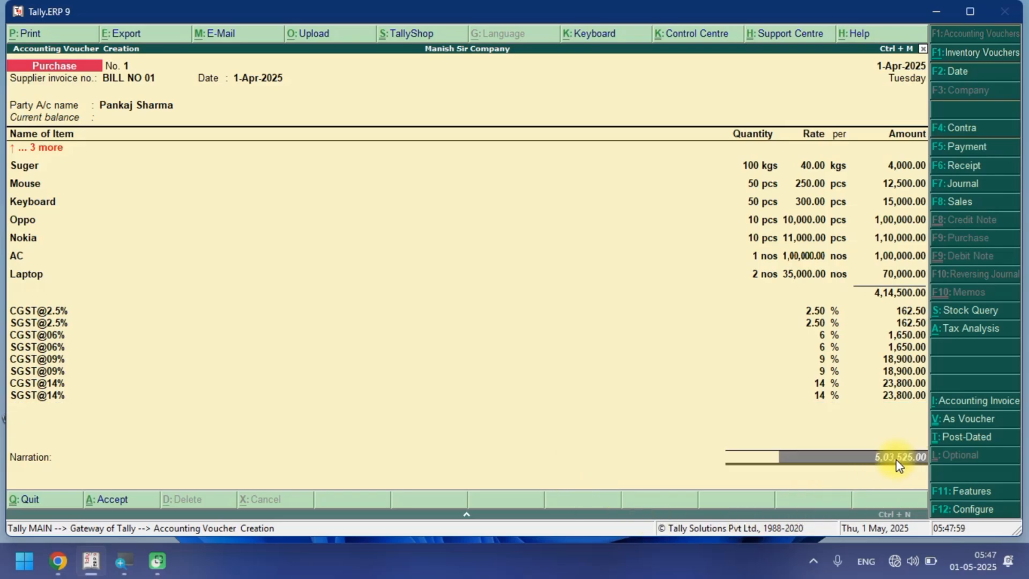
key(Return)
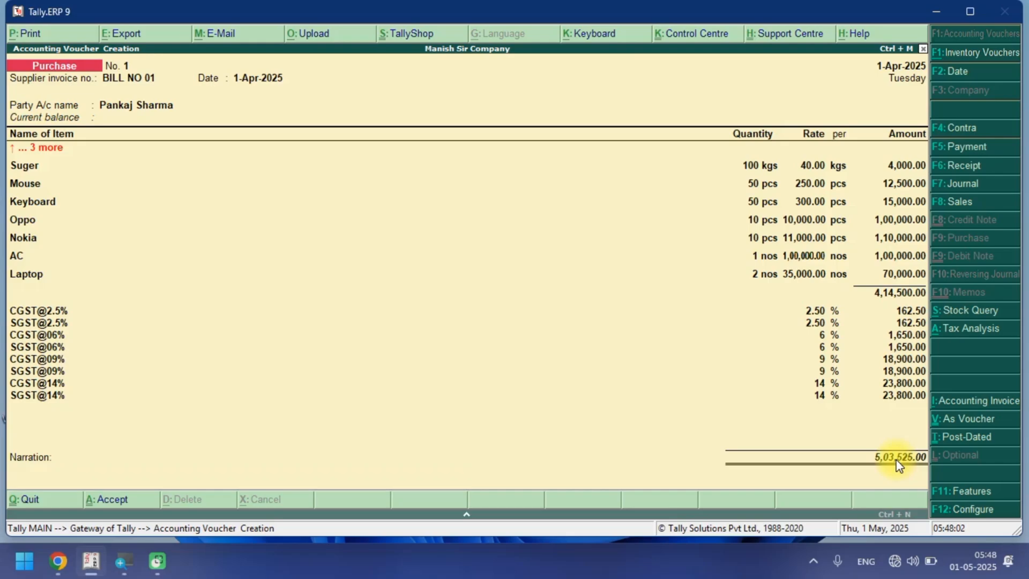
key(Return)
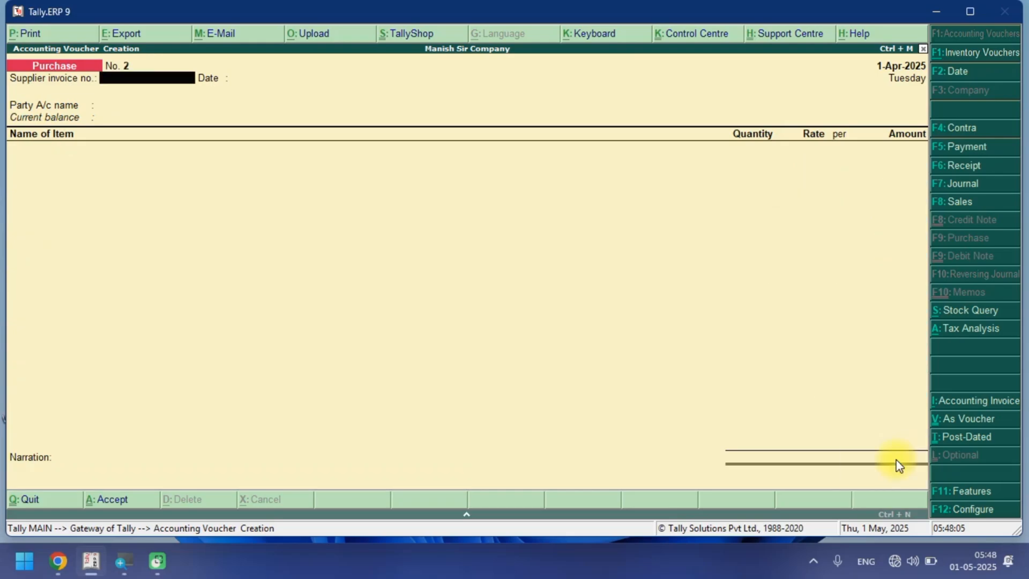
key(Escape)
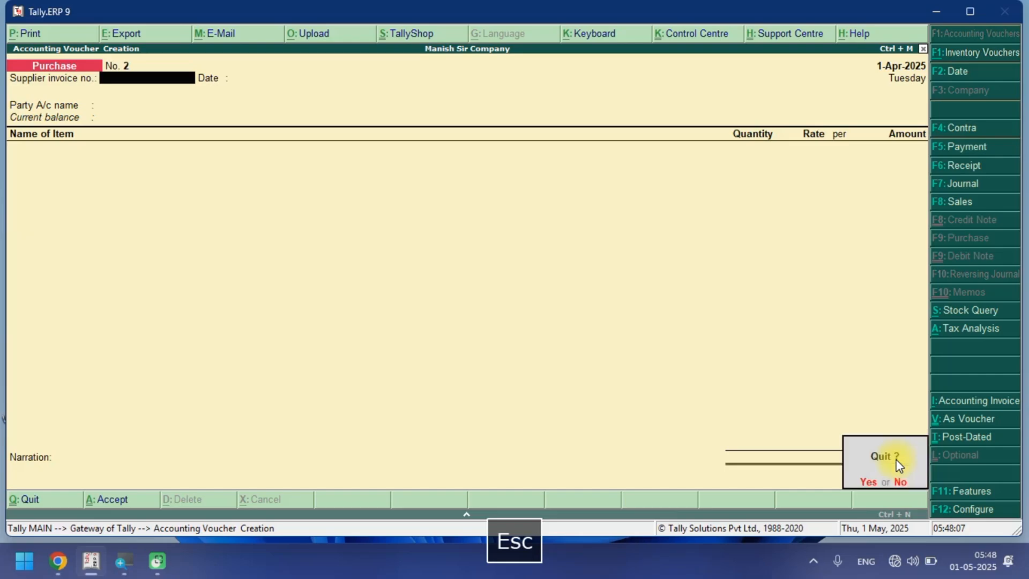
key(Escape)
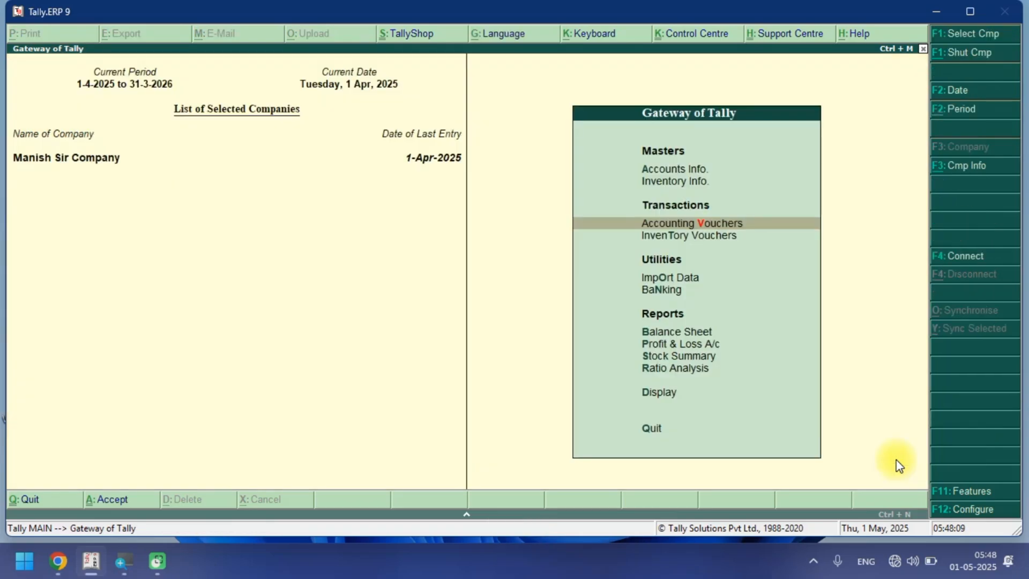
Review the Stock Summary report, drilling into the GST@00% and GST@05% stock groups.
key(Down)
key(Down)
key(Down)
key(Down)
key(Down)
key(Down)
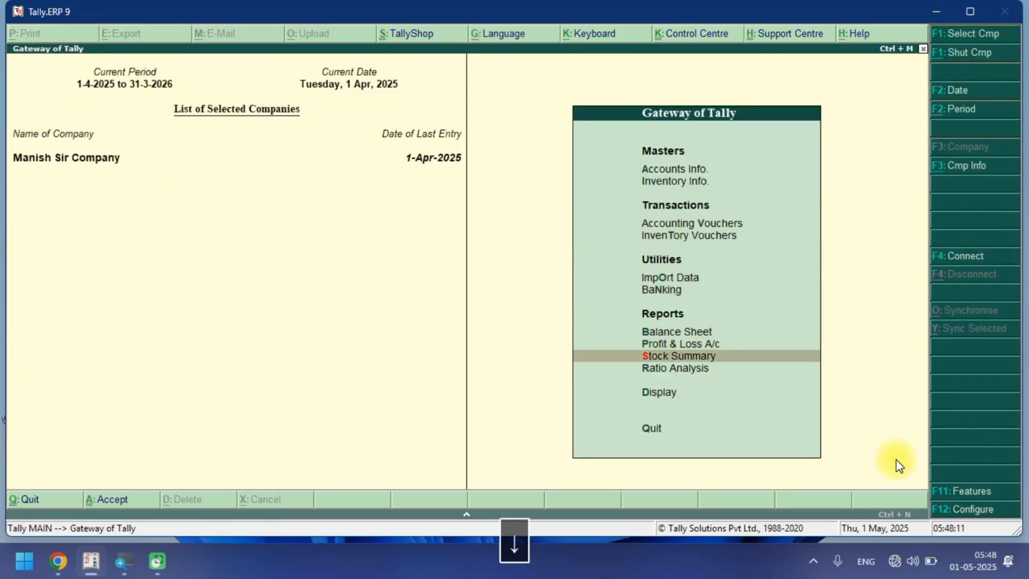
key(Return)
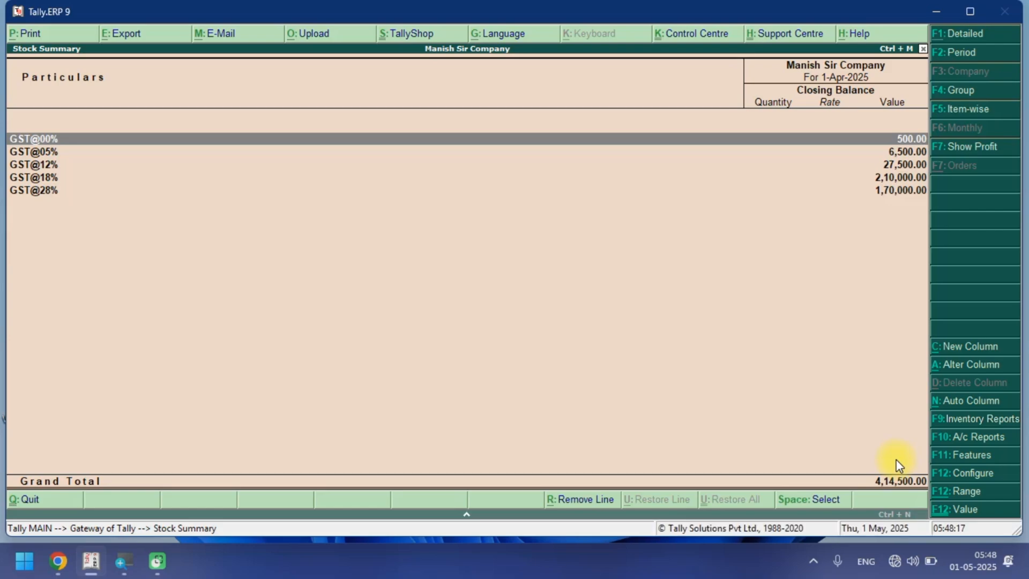
key(Return)
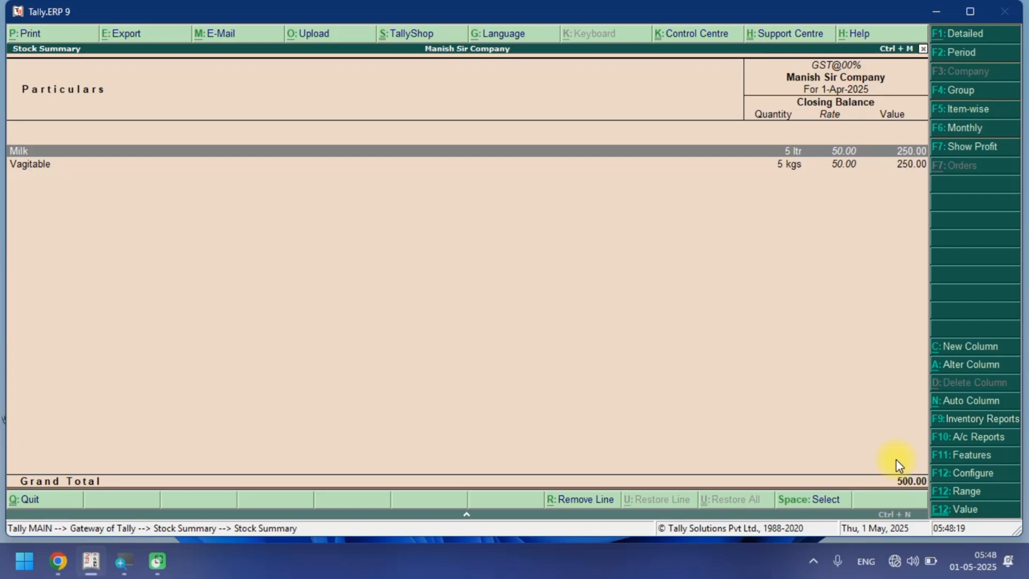
key(Down)
key(Up)
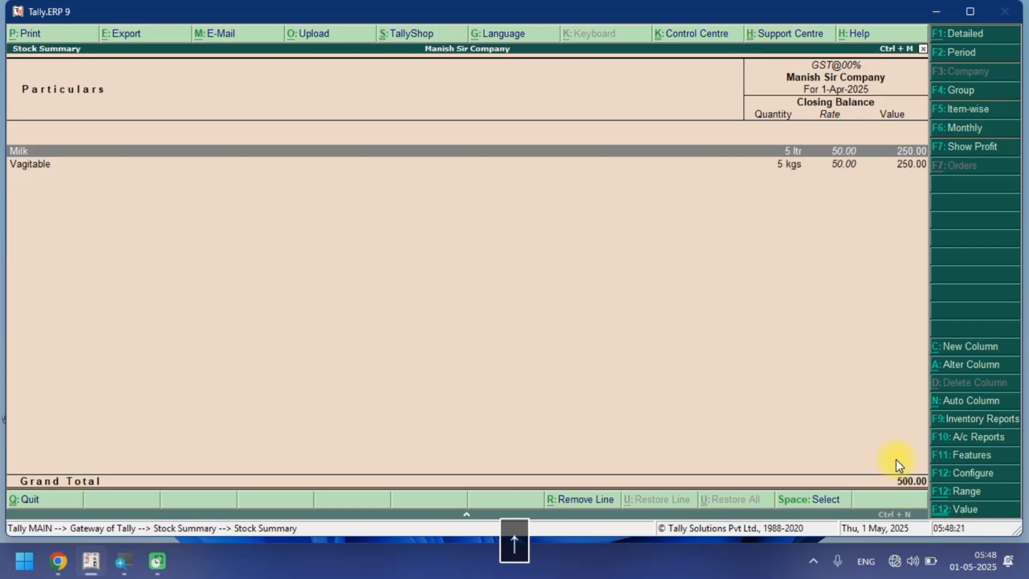
key(Escape)
key(Down)
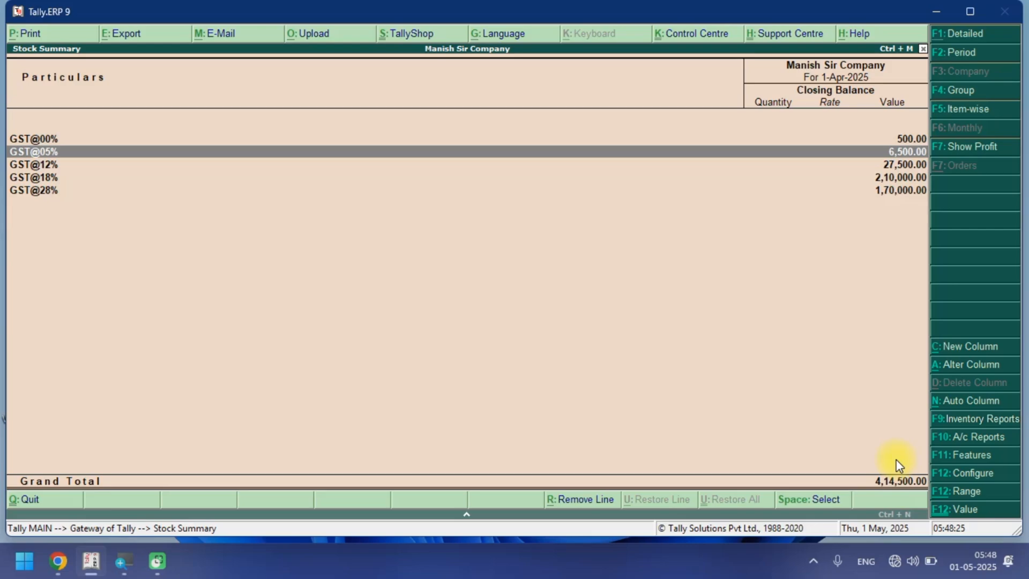
key(Return)
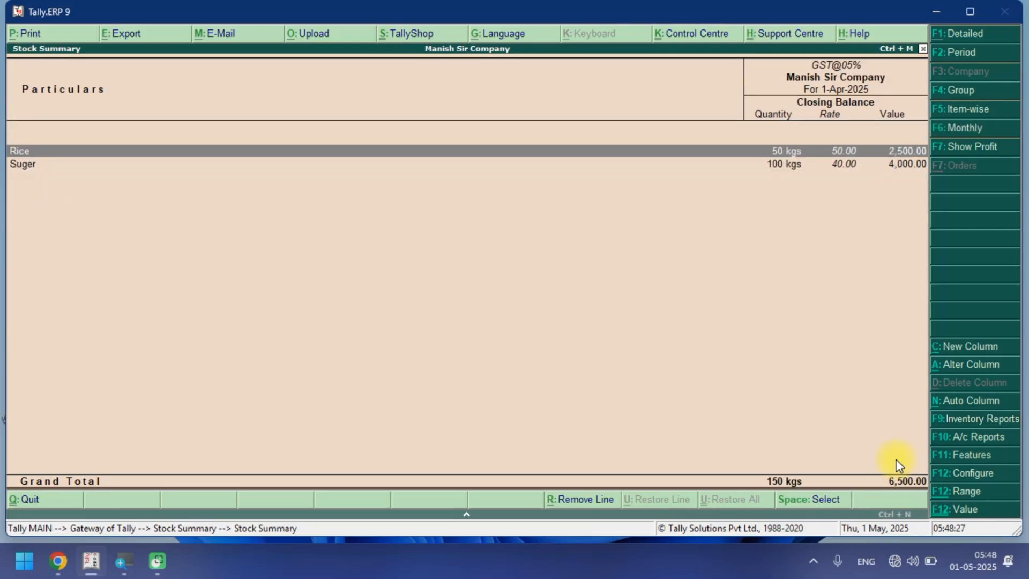
key(Escape)
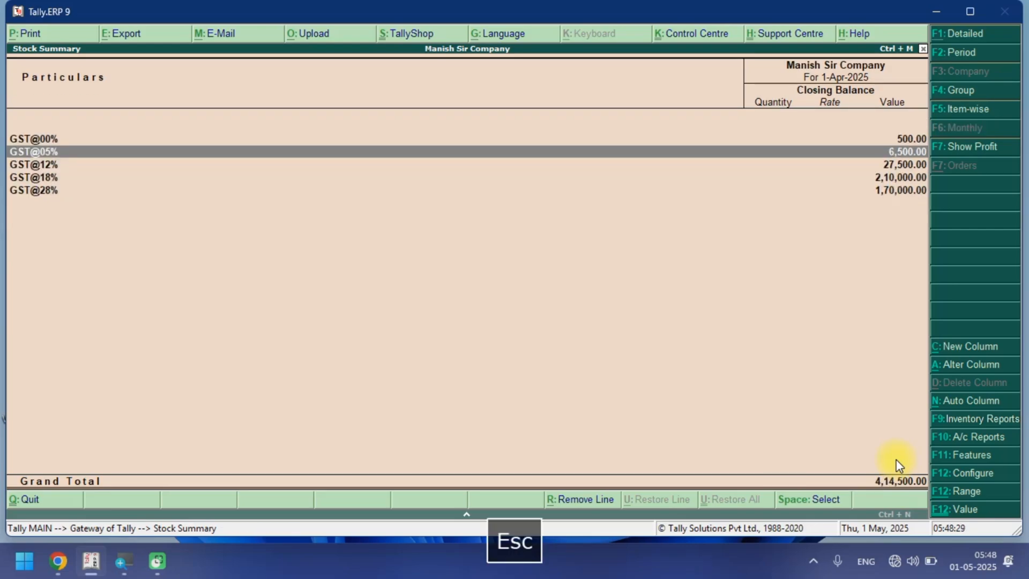
key(Escape)
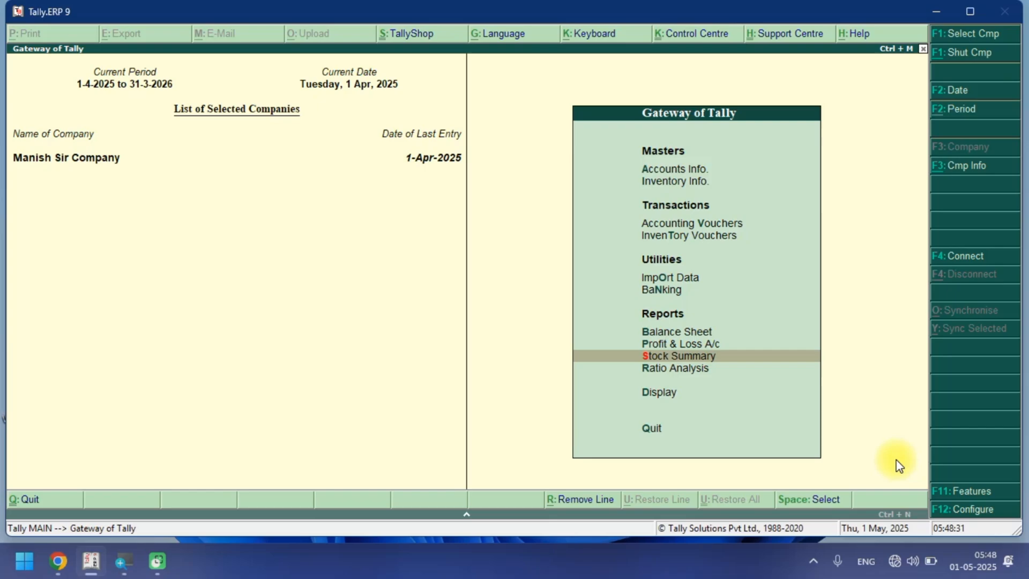
Open the Balance Sheet and view it in detailed form.
key(Up)
key(Up)
key(Return)
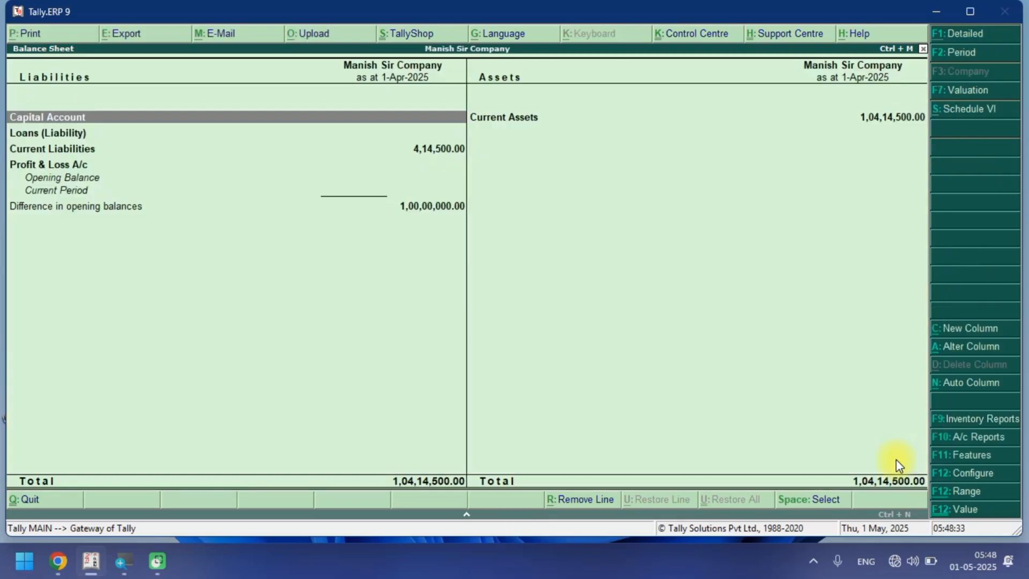
key(alt+F1)
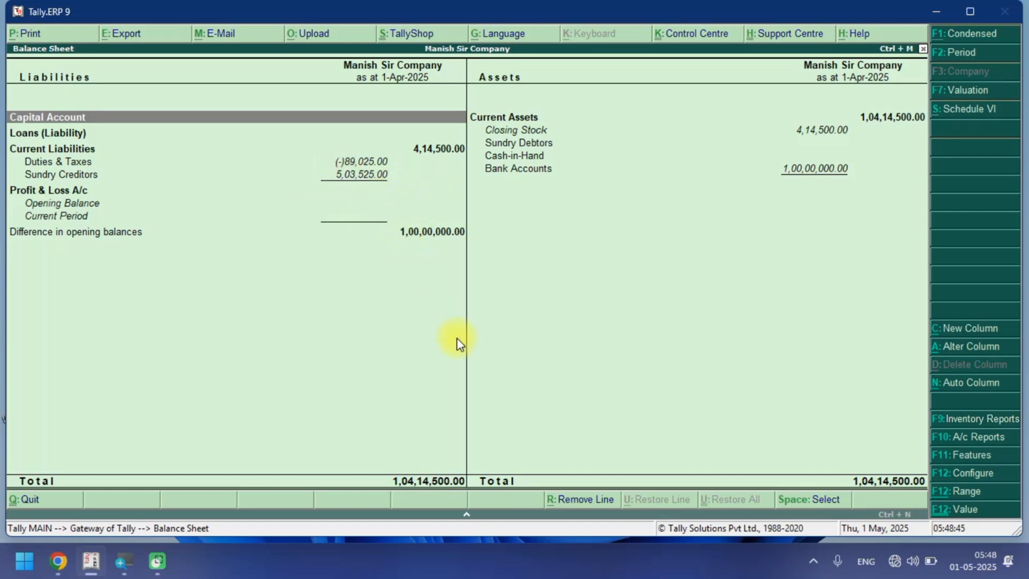
key(Escape)
key(Escape)
key(Escape)
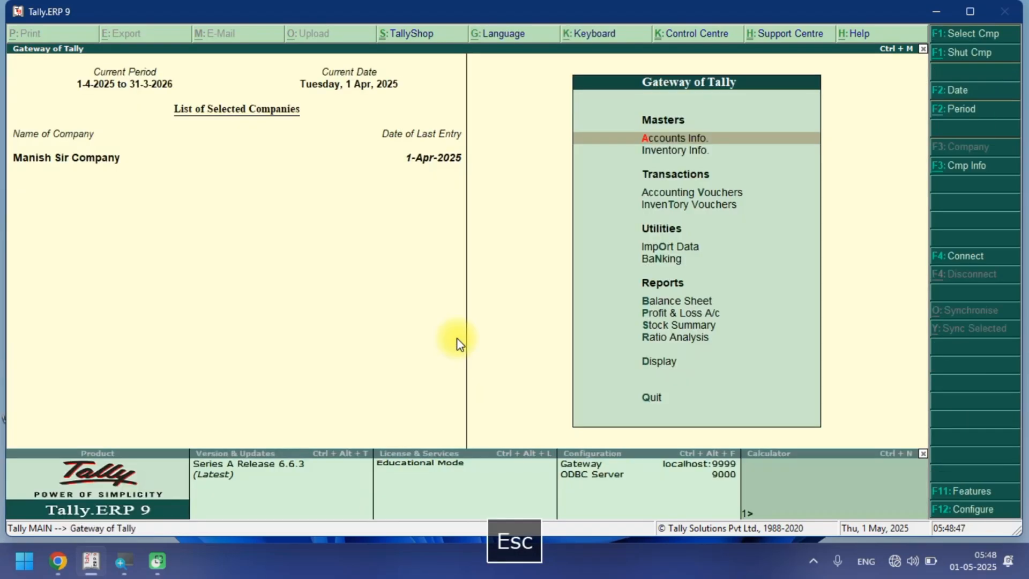
Start a Payment voucher and debit the supplier's party ledger.
key(Down)
key(Down)
key(Return)
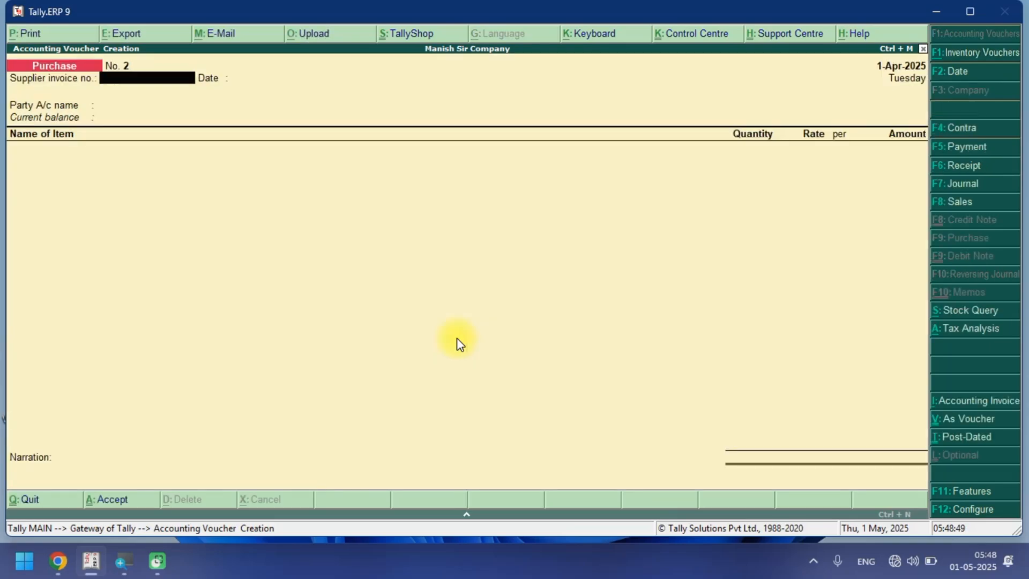
key(F5)
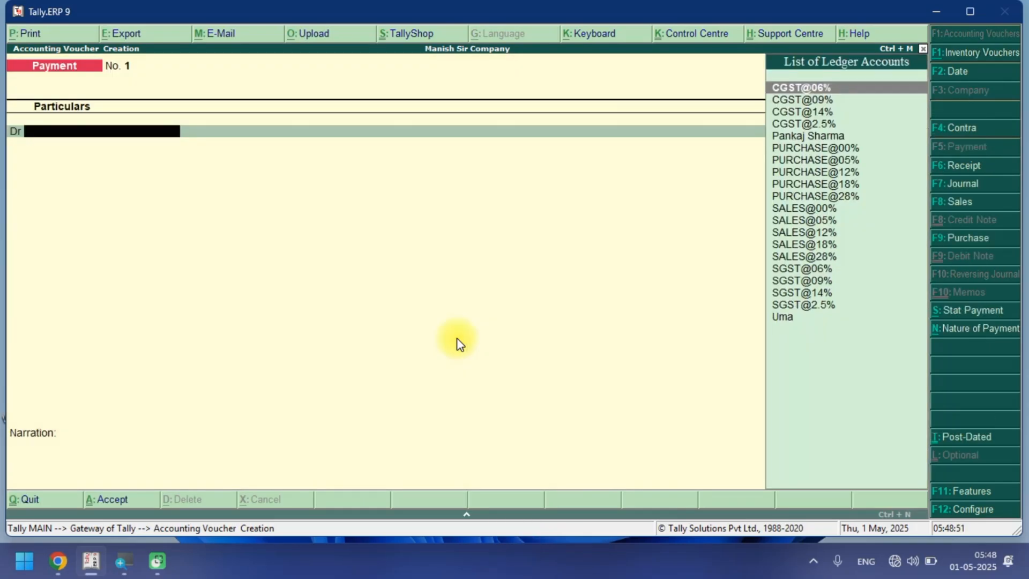
text(PA)
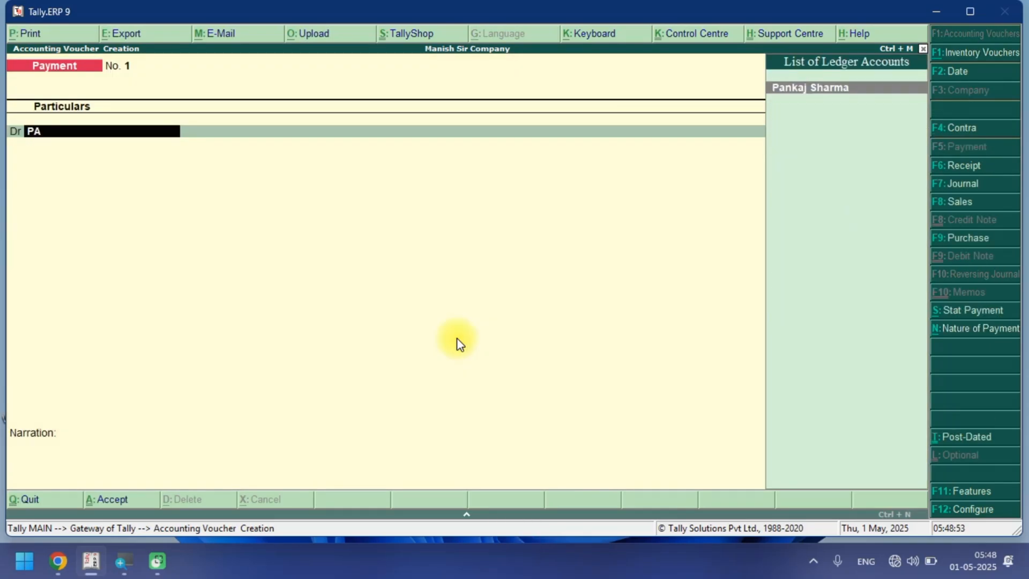
key(Return)
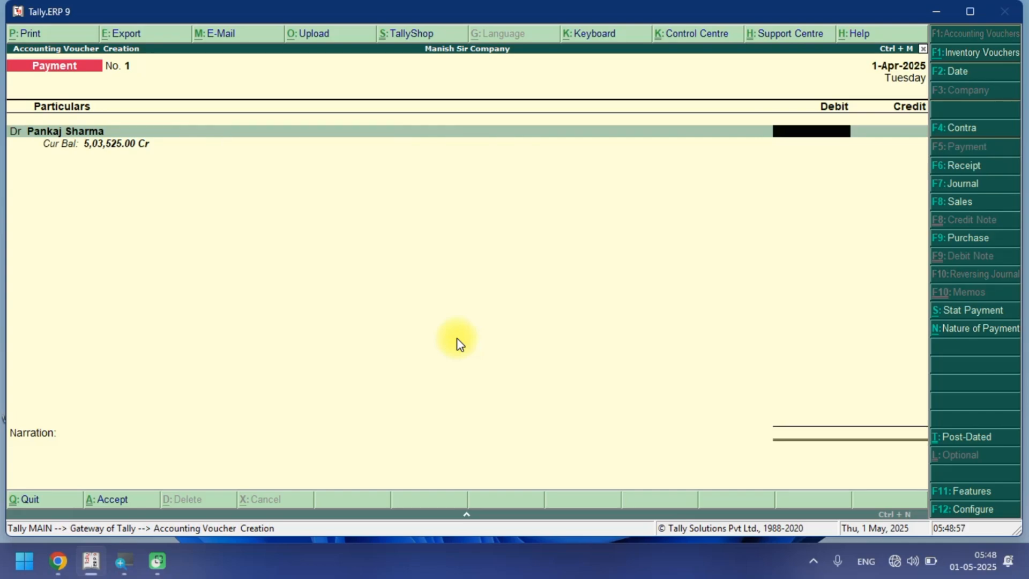
Enter 503525 as the debit amount and adjust it against the pending bill BILL NO 01.
text(503525)
key(Return)
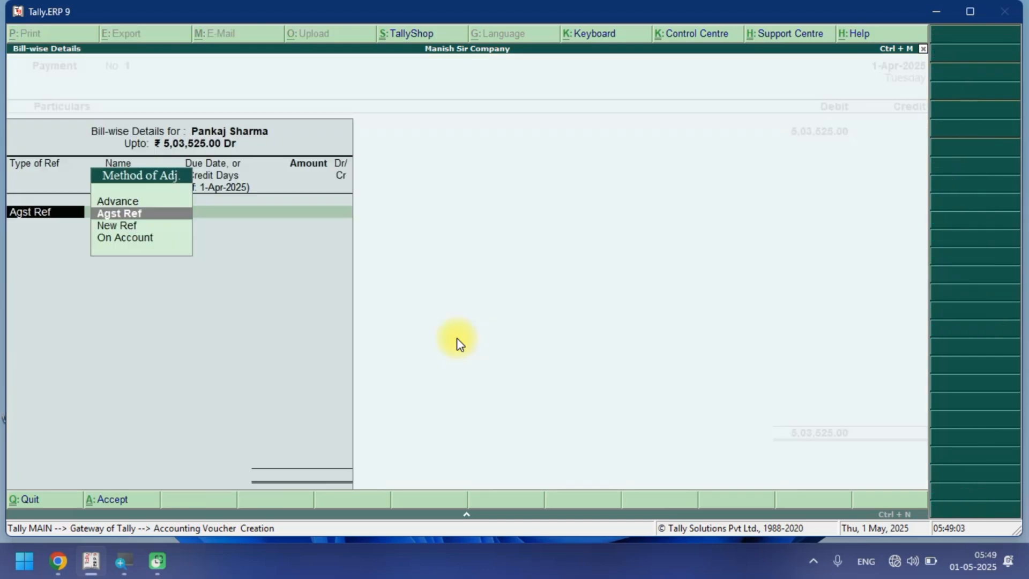
key(Return)
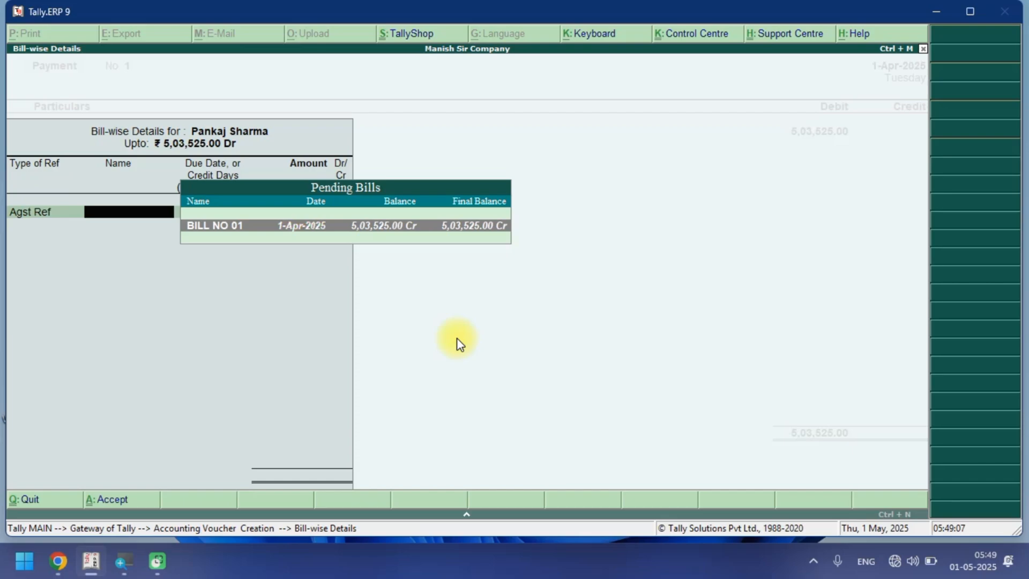
key(Return)
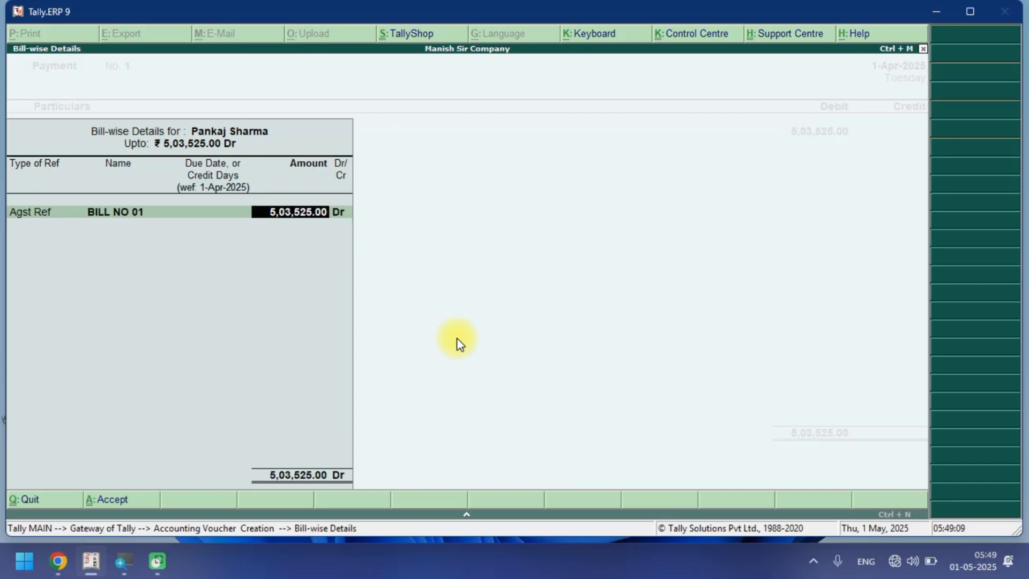
key(Return)
key(BackSpace)
key(BackSpace)
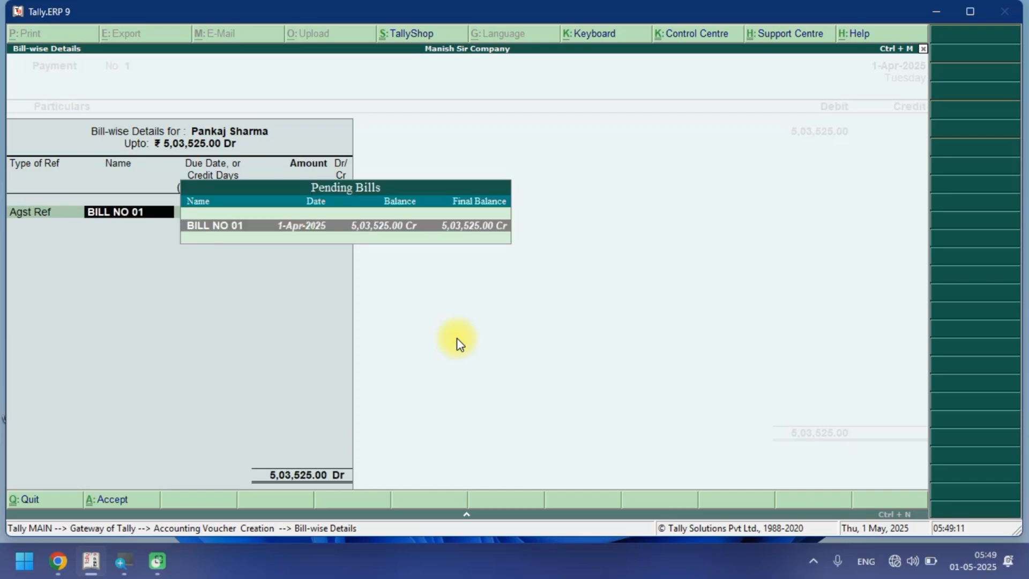
key(Return)
key(Return)
Credit the BANK ledger for the full amount with a cheque allocation and save the payment voucher.
key(Return)
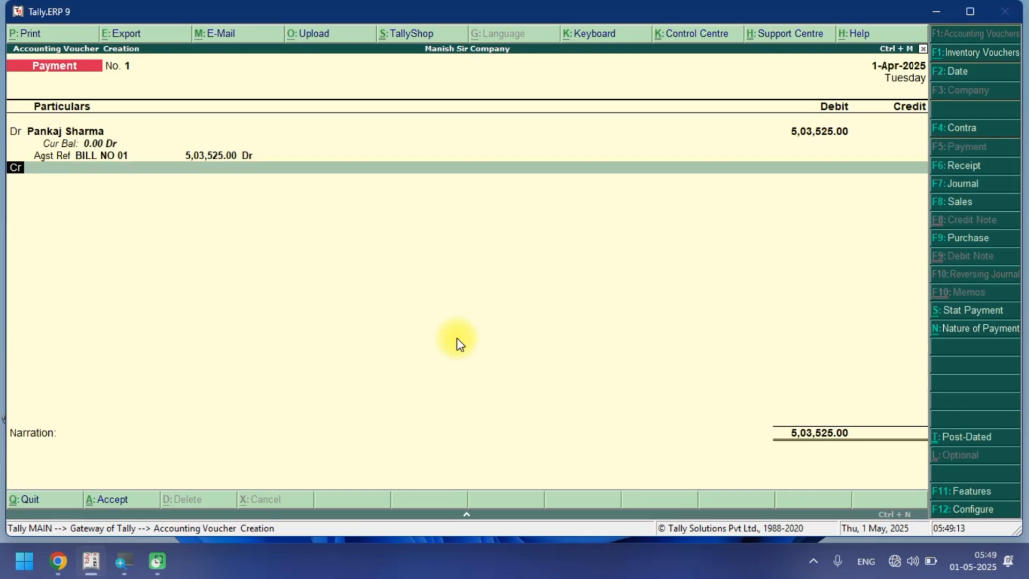
key(Return)
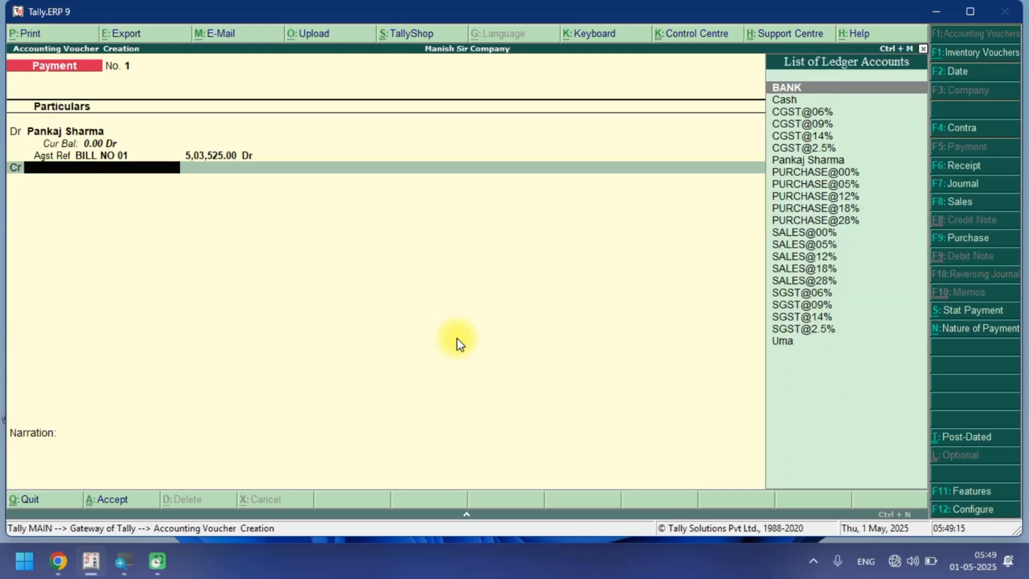
key(Return)
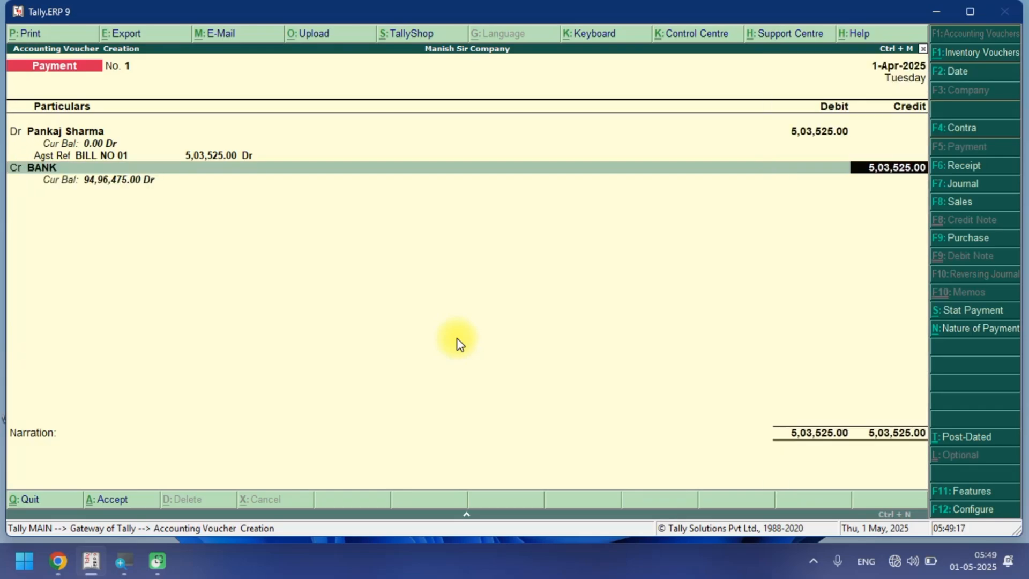
key(Return)
key(Return)
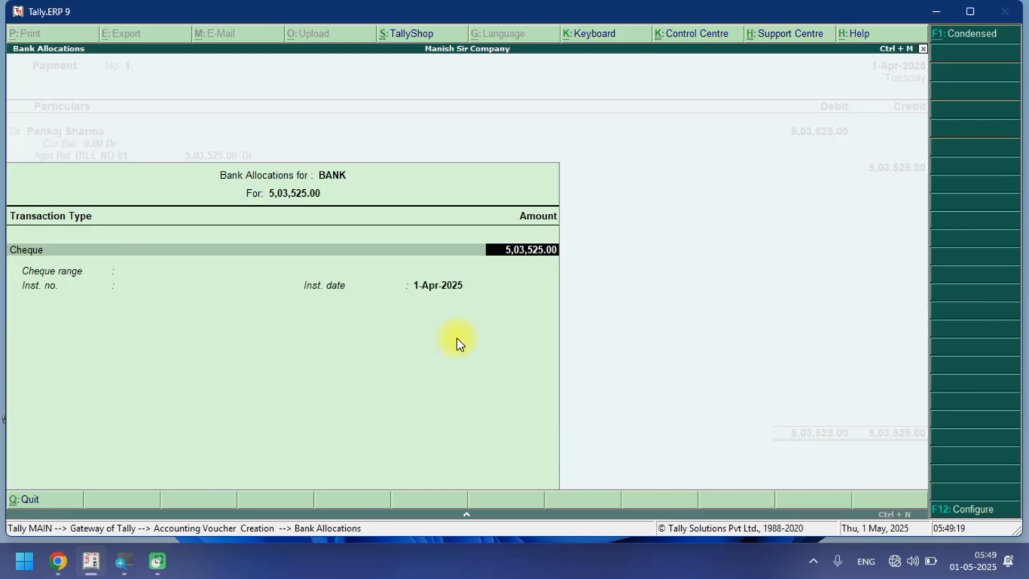
key(Return)
key(Return)
key(Return)
key(Return)
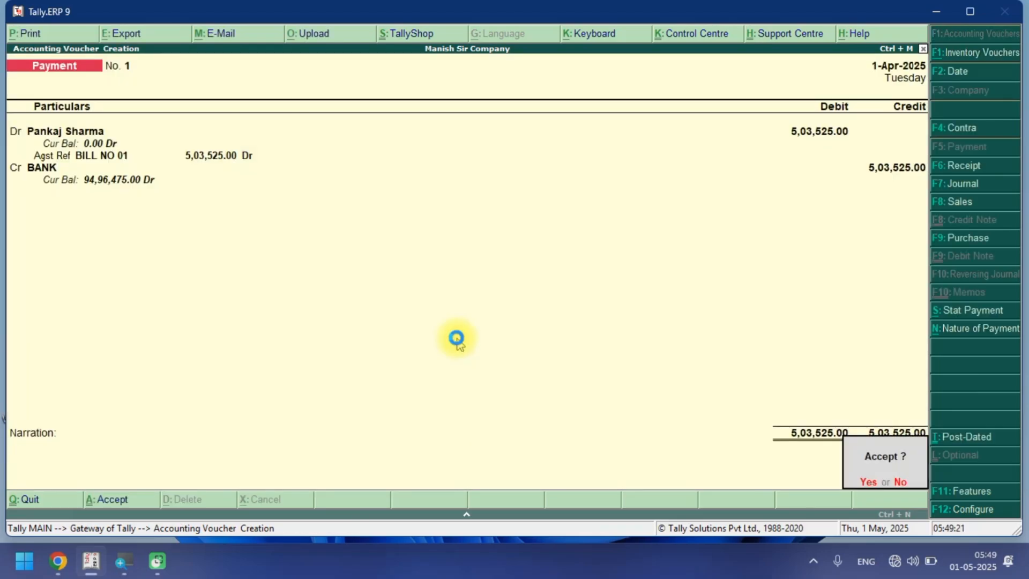
key(Return)
Return to the Gateway of Tally and review the Balance Sheet again.
key(Escape)
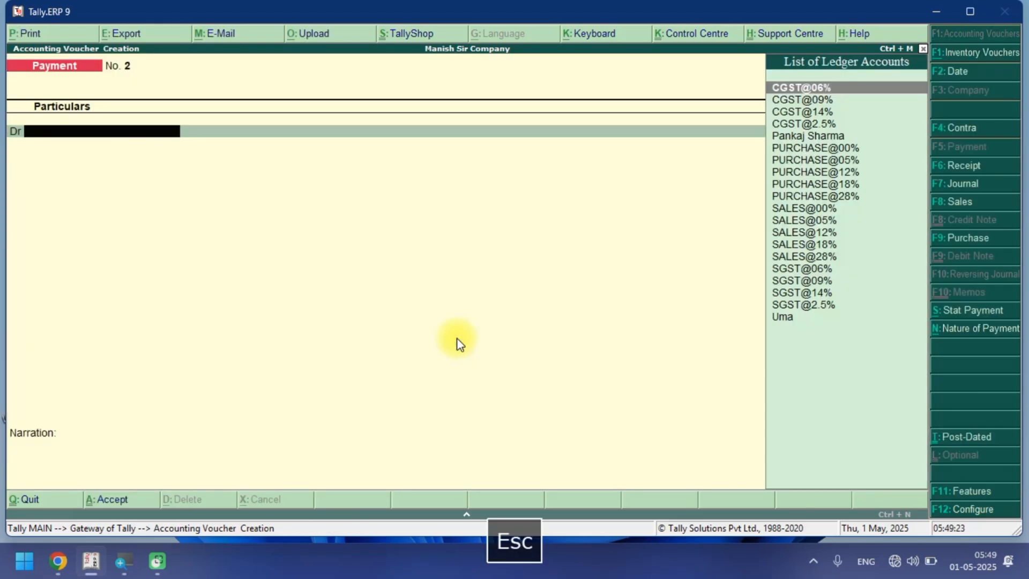
key(Escape)
key(Down)
key(Down)
key(Down)
key(Down)
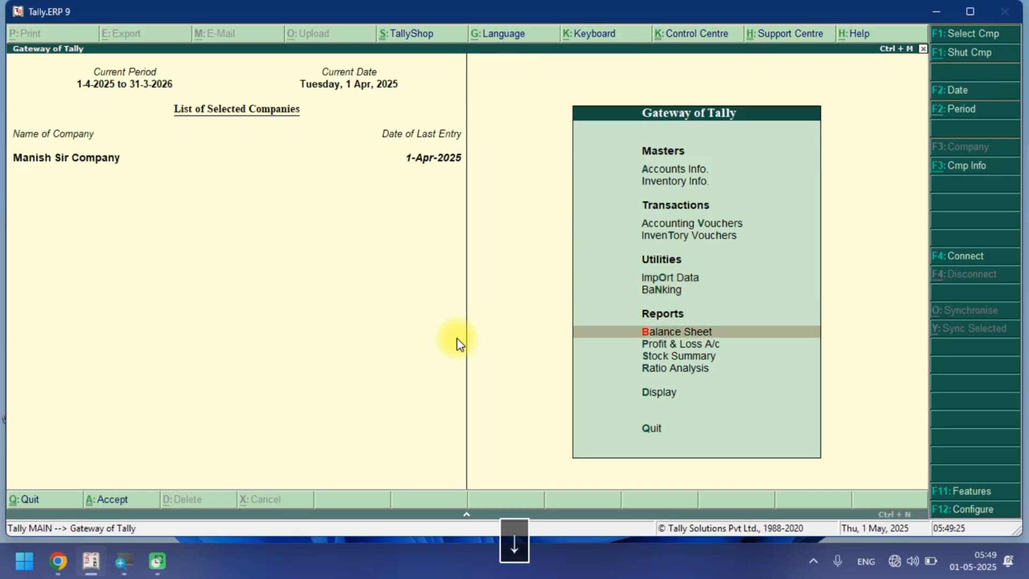
key(Down)
key(Up)
key(Return)
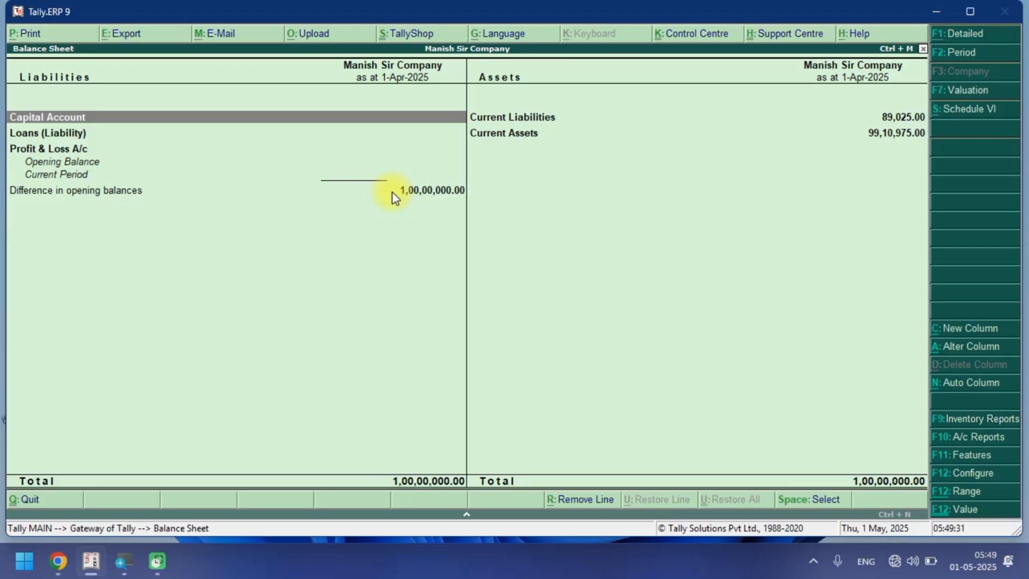
key(Escape)
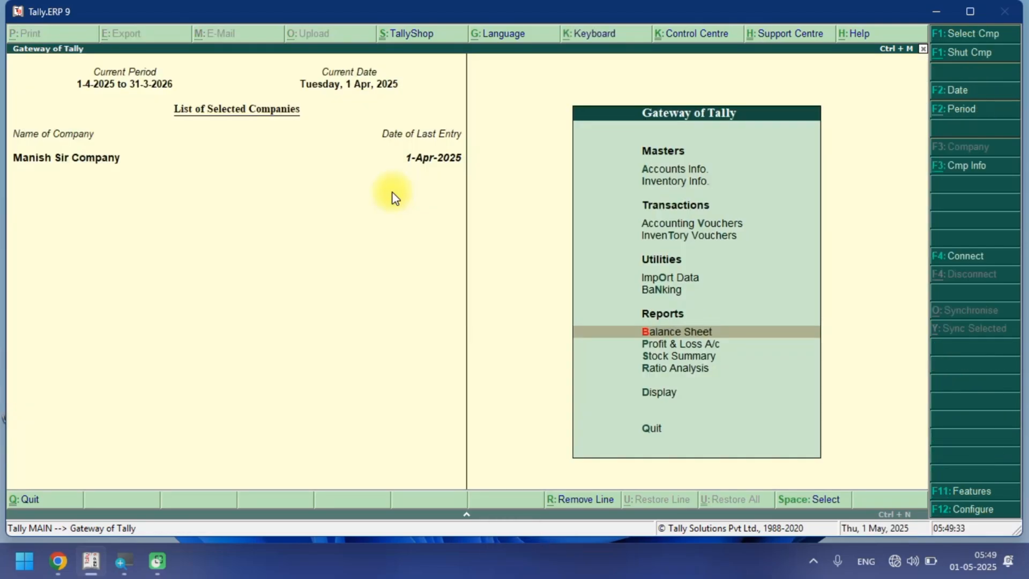
Open accounting voucher entry again.
key(Up)
key(Up)
key(Up)
key(Up)
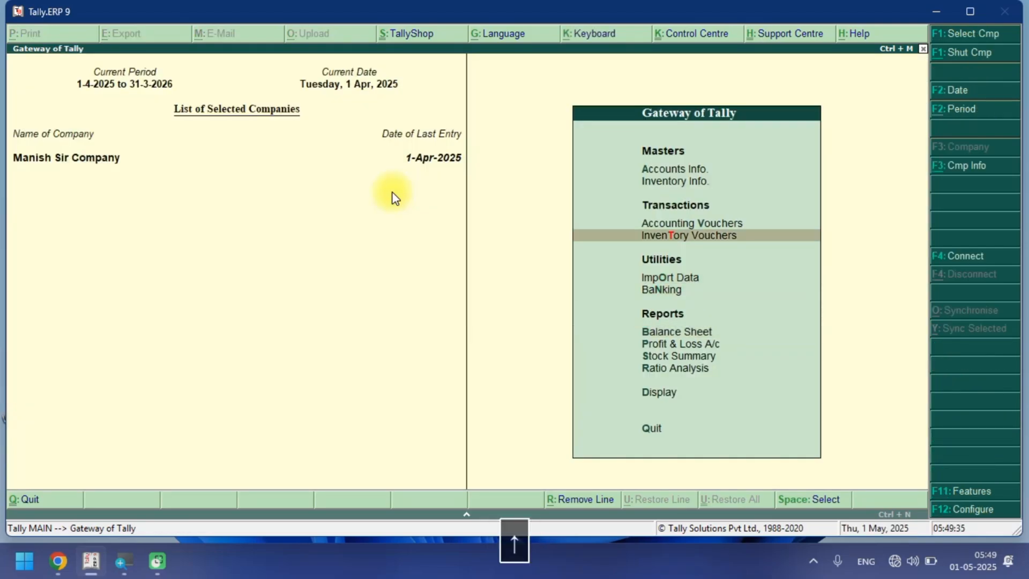
key(Return)
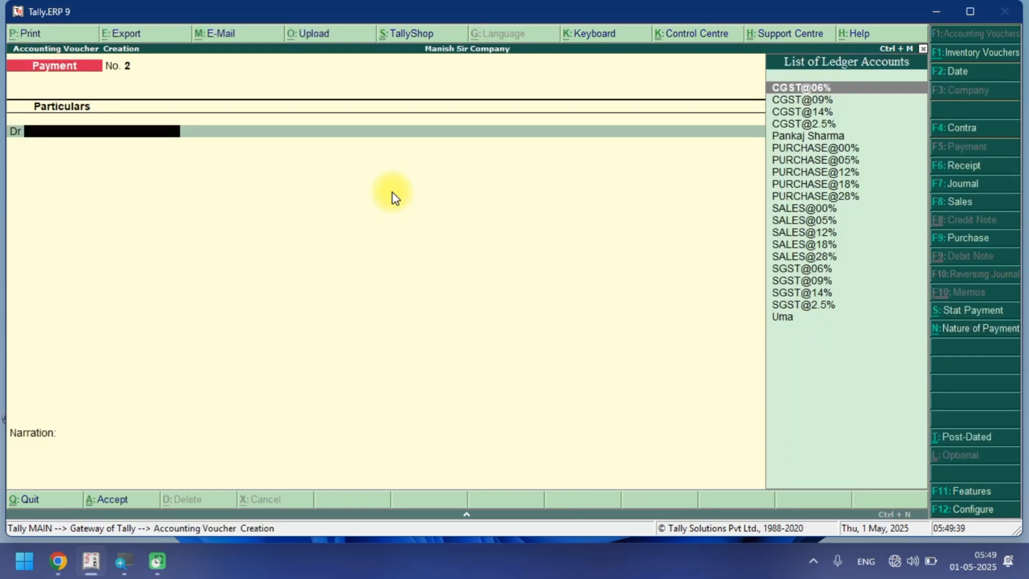
Switch to a Sales voucher, enter reference BILL NO 1 and select the customer's party ledger.
key(F8)
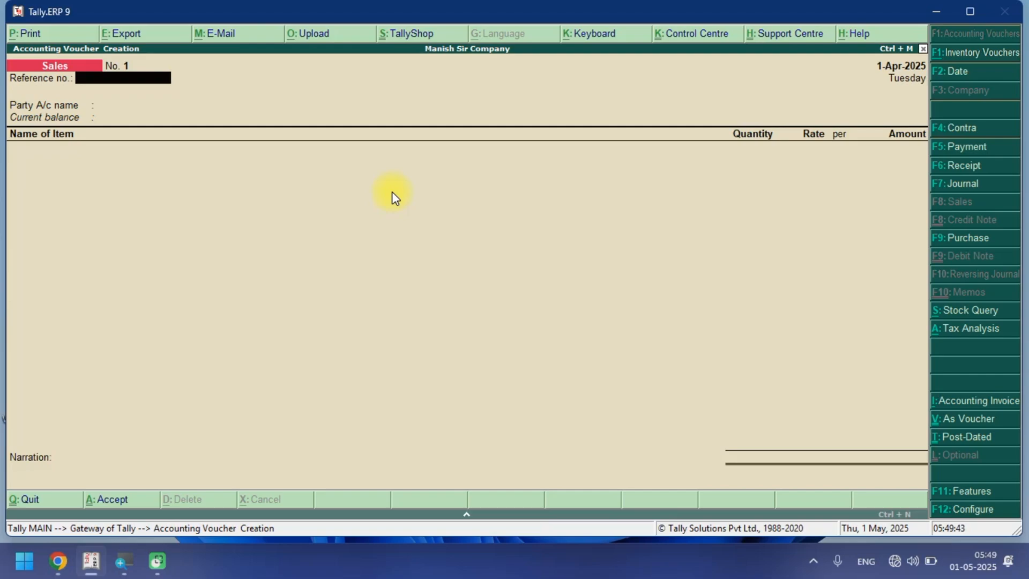
text(BILL NO 1)
key(Return)
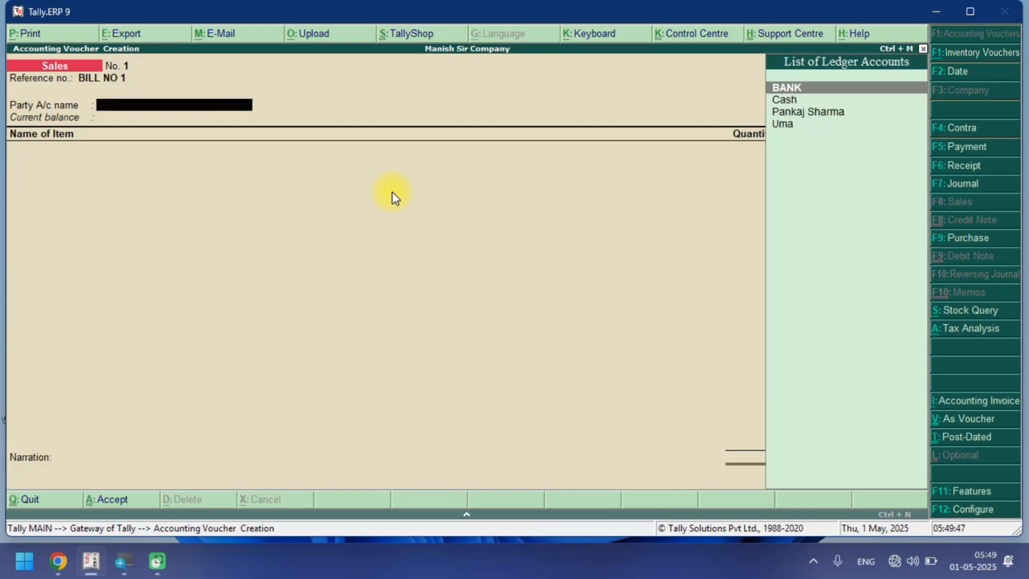
key(Down)
key(Down)
key(Down)
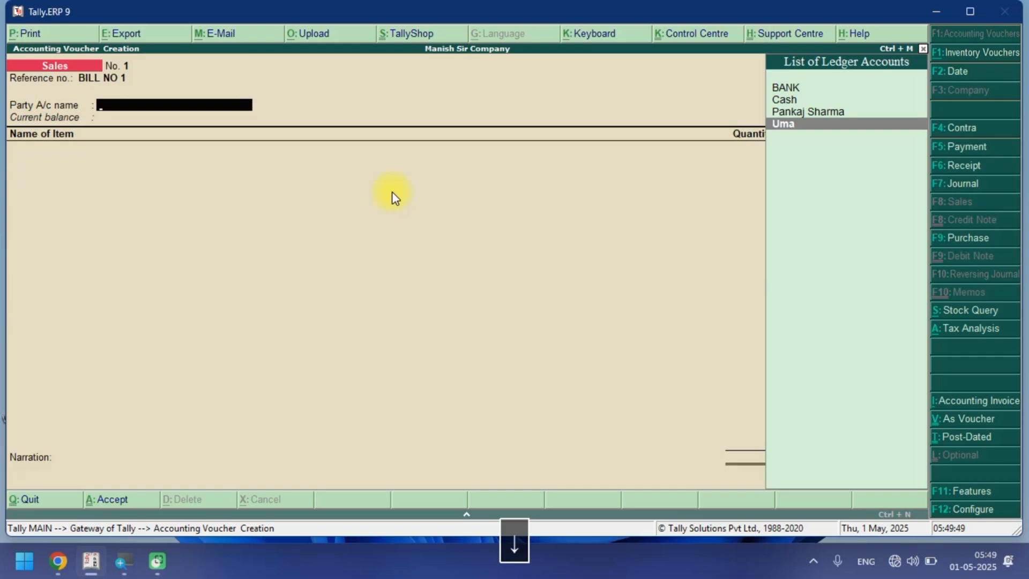
key(Return)
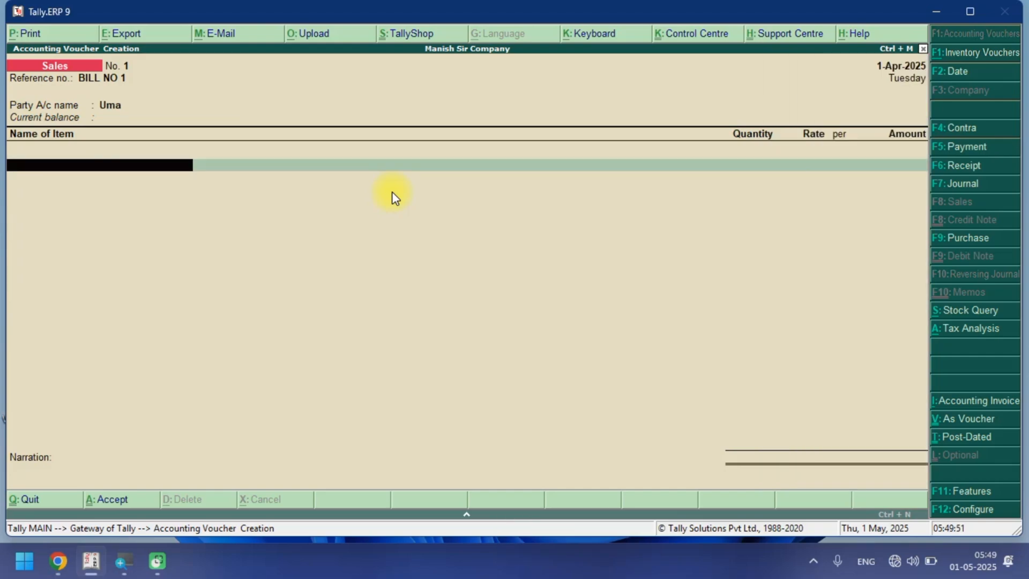
Add Vagitable at 1 kgs and rate 100, allocating it to the SALES@00% ledger.
key(space)
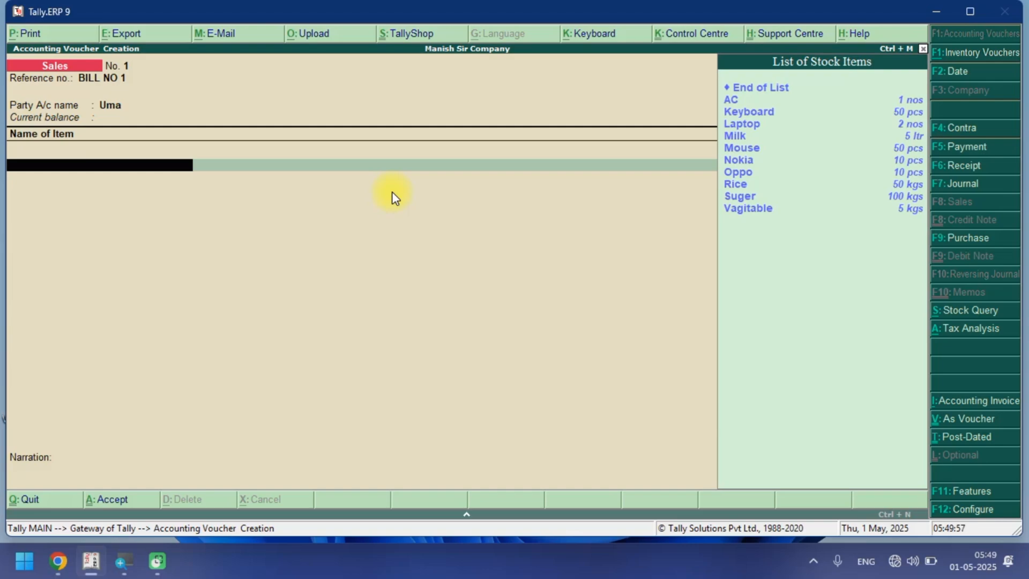
text(V)
key(Return)
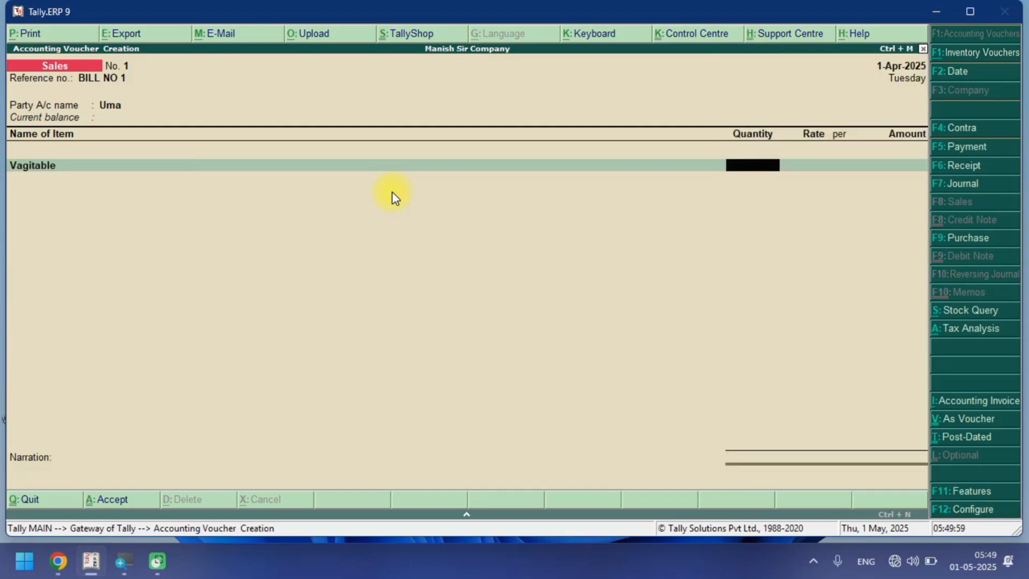
text(1)
key(Return)
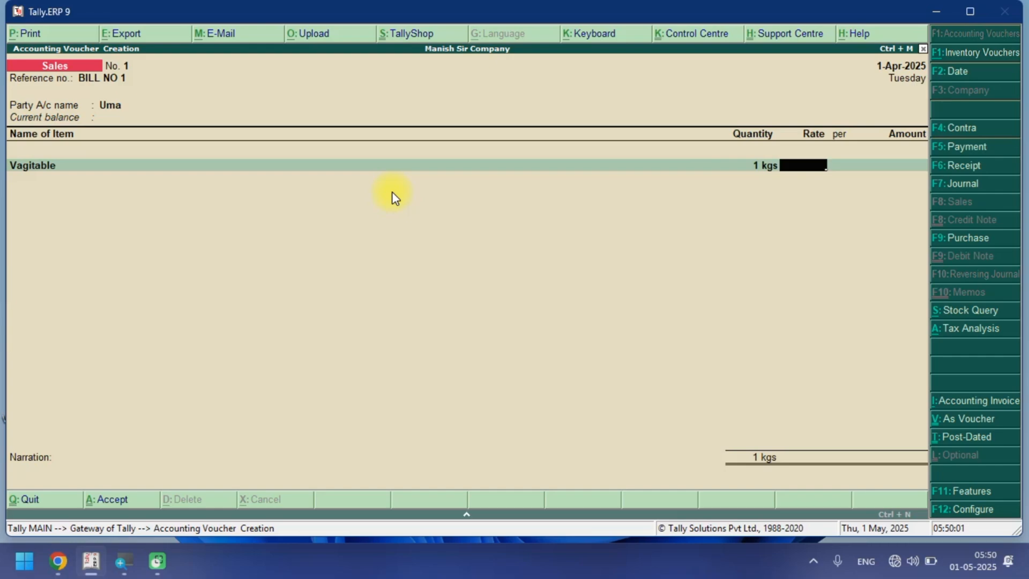
text(100)
key(Return)
key(Return)
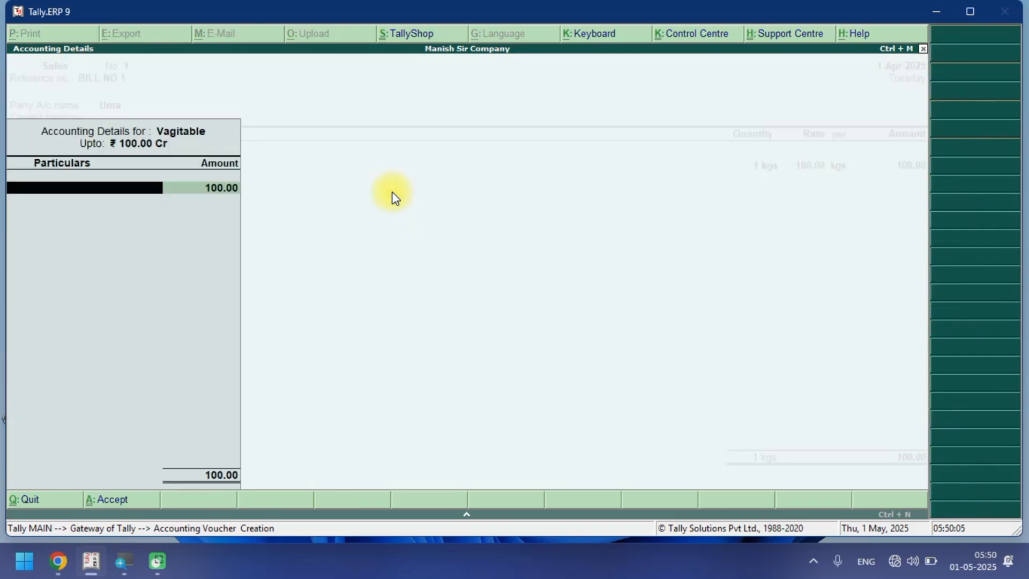
key(space)
key(Up)
key(Return)
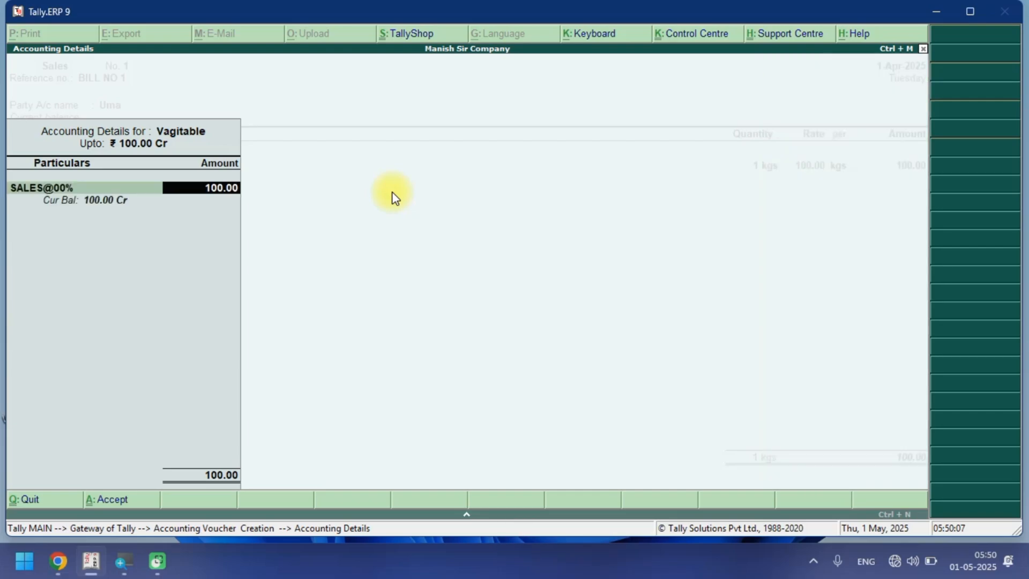
Add Milk at 1 ltr and rate 60, allocating it to the SALES@00% ledger.
key(Return)
key(Return)
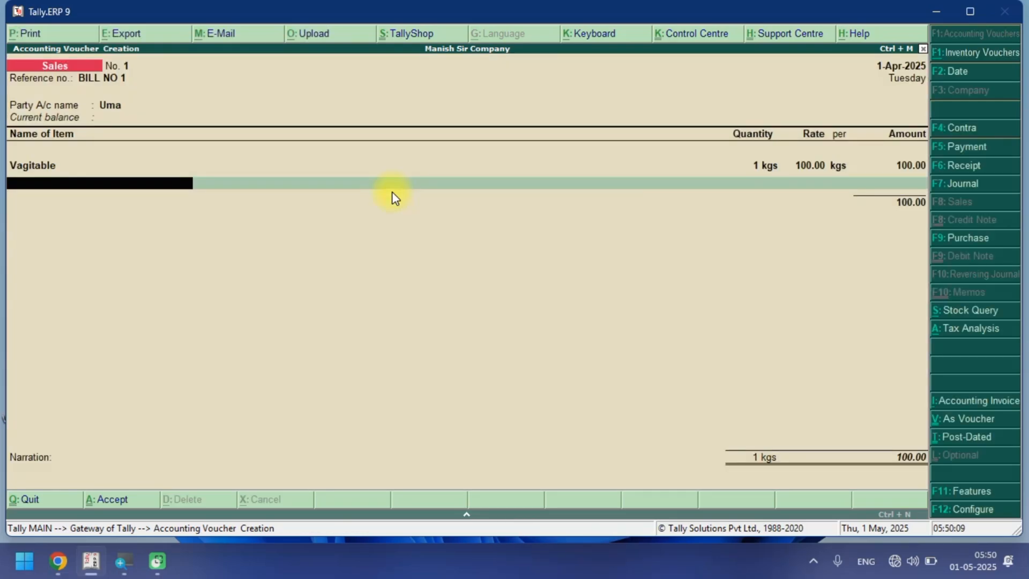
text(mi)
key(Return)
text(1)
key(Return)
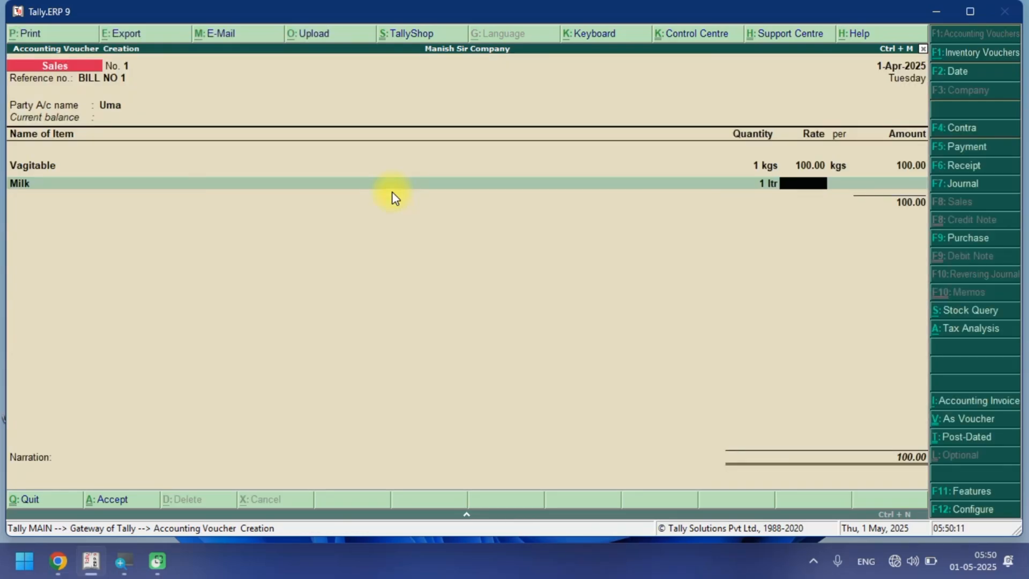
text(60)
key(Return)
key(Return)
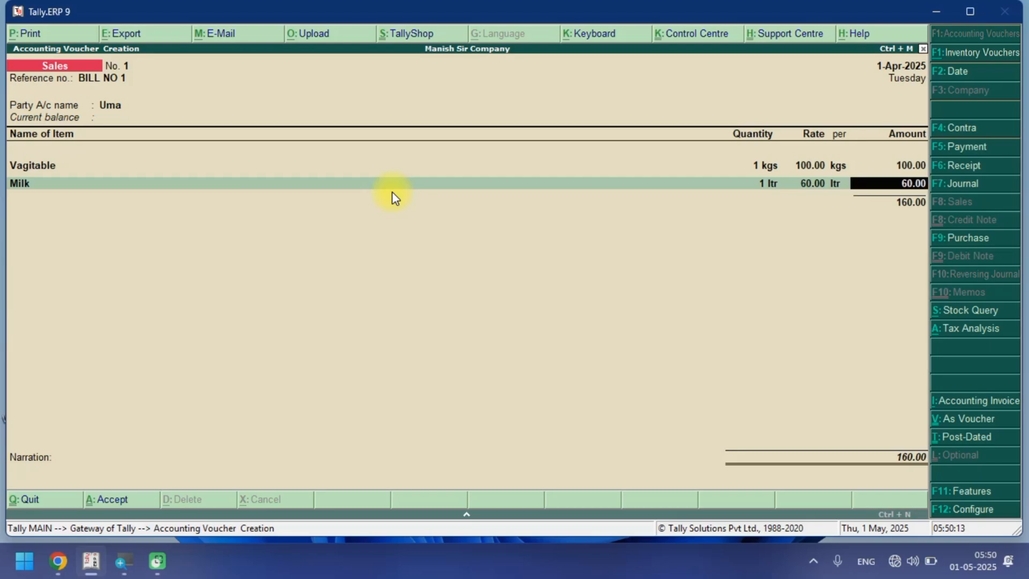
key(Return)
key(space)
key(Down)
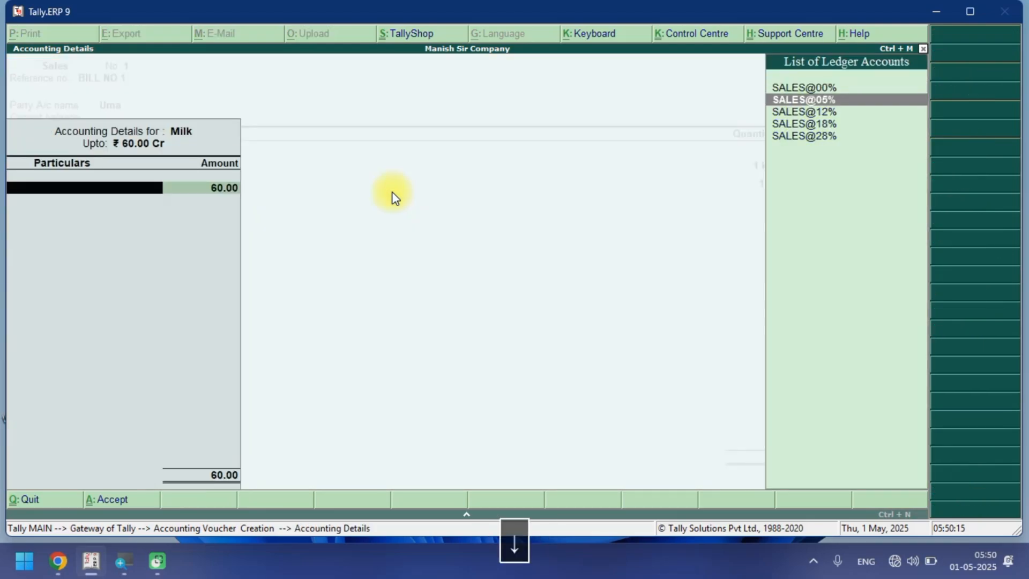
key(Down)
key(Up)
key(Up)
key(Return)
key(Return)
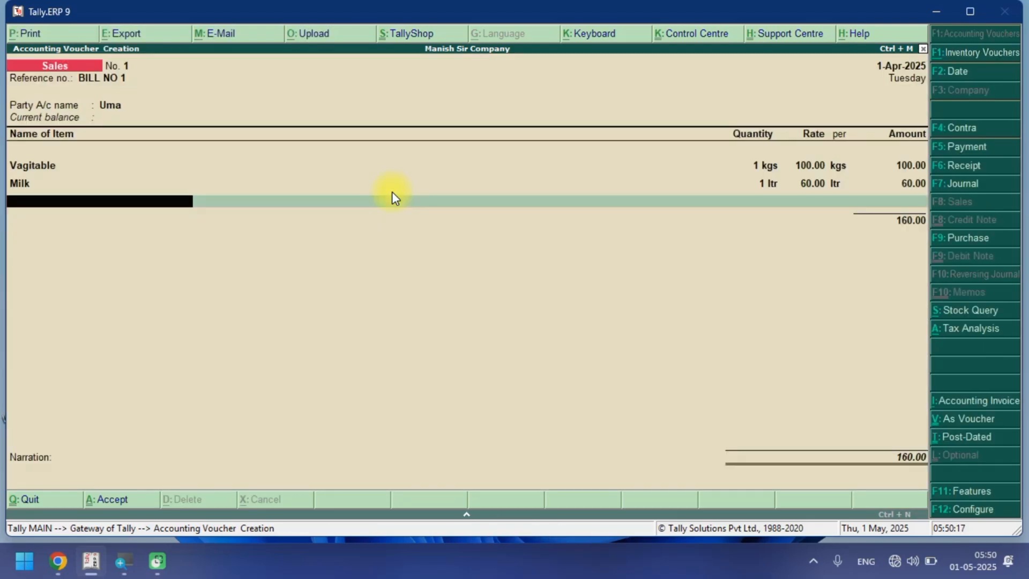
Add Rice at 2 kgs and rate 55, allocating it to the SALES@05% ledger.
key(space)
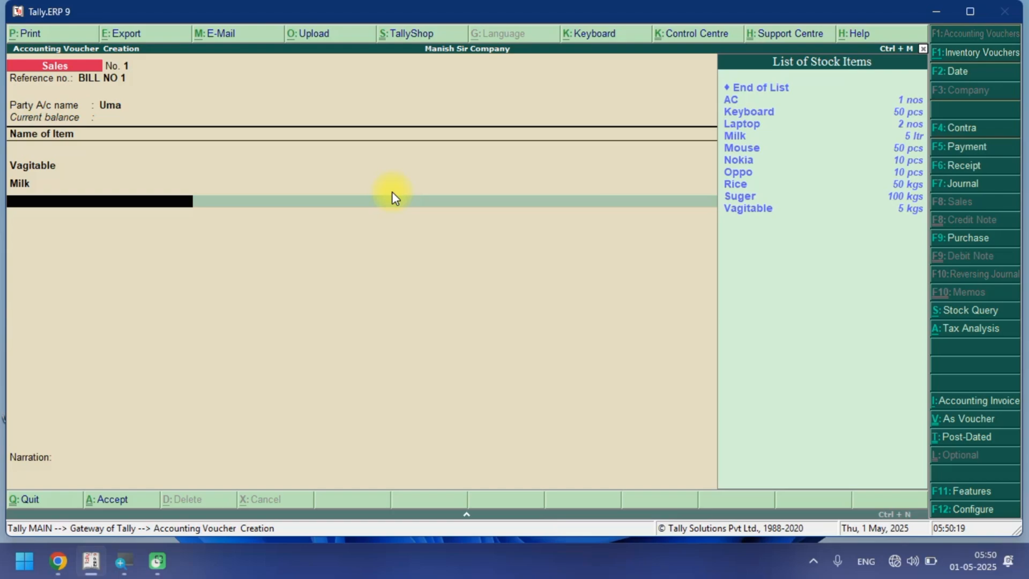
text(ri)
key(Return)
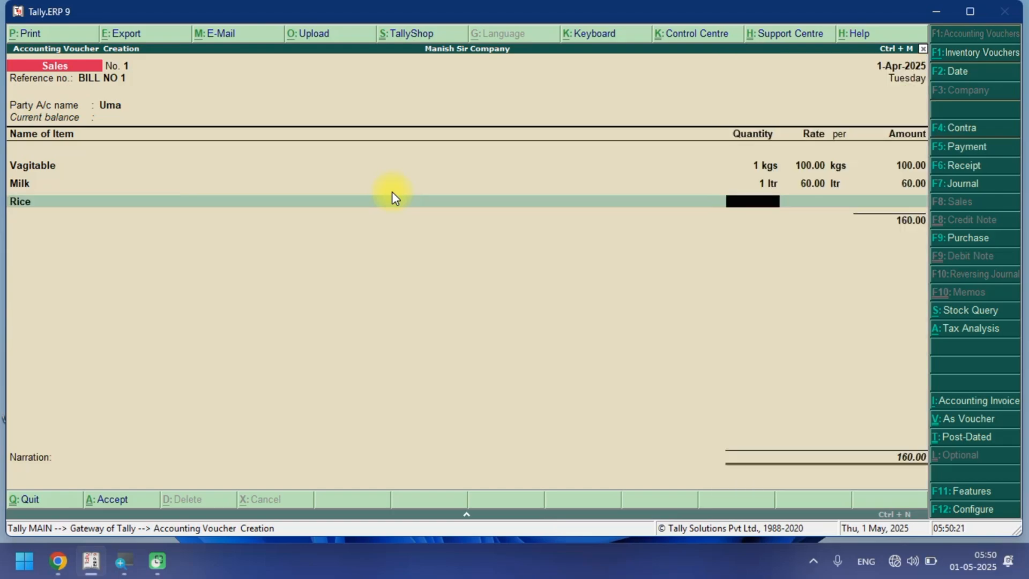
text(2)
key(Return)
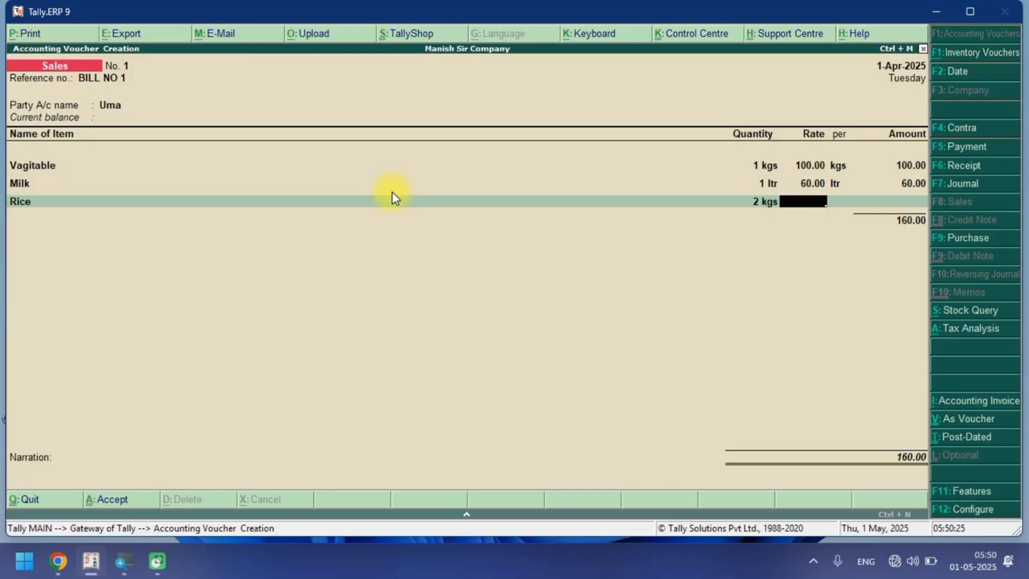
text(55)
key(Return)
key(Return)
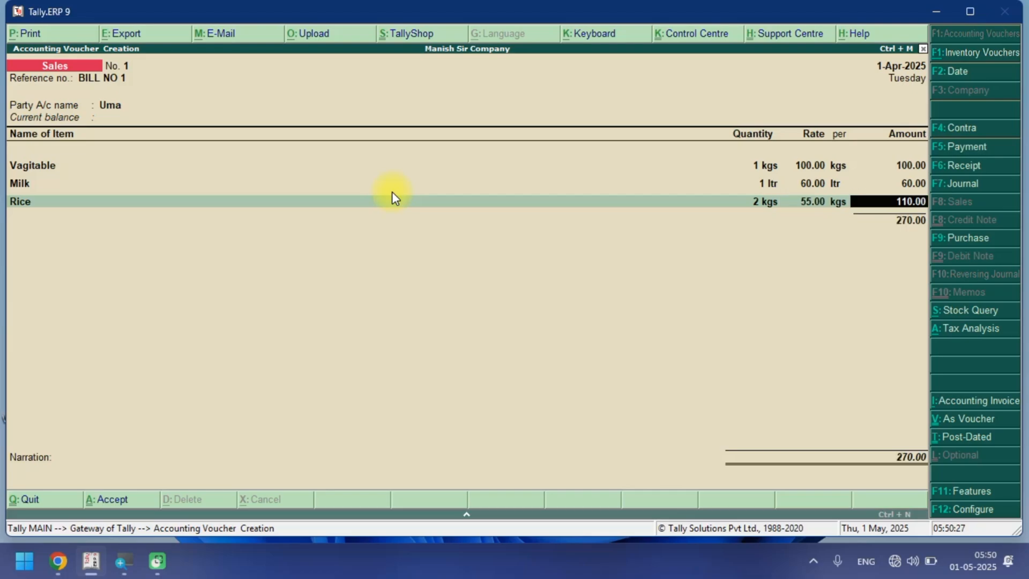
key(Return)
key(space)
key(Down)
key(Return)
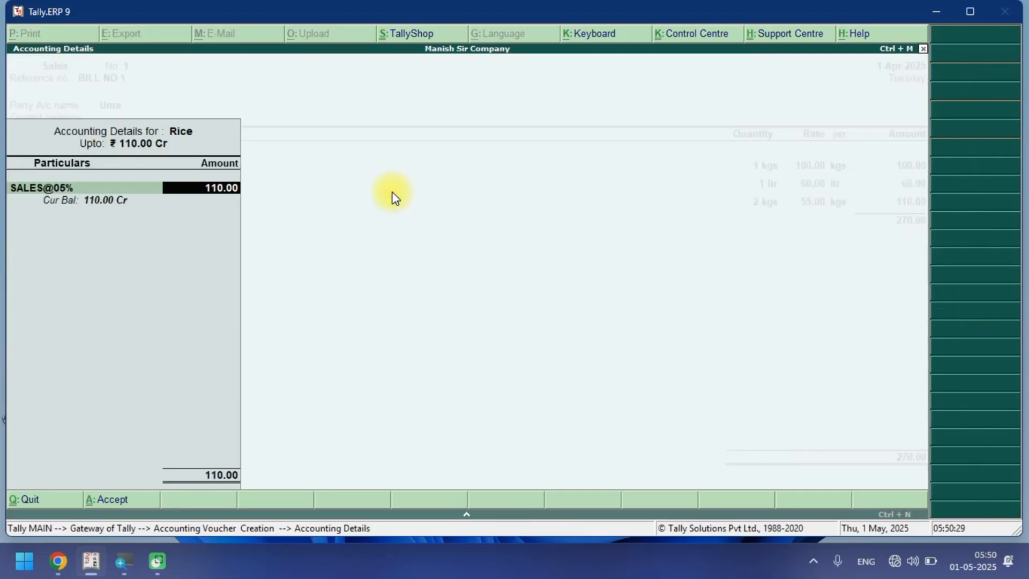
Add Suger at 2 kgs and rate 45, allocating it to the SALES@05% ledger.
key(Return)
key(space)
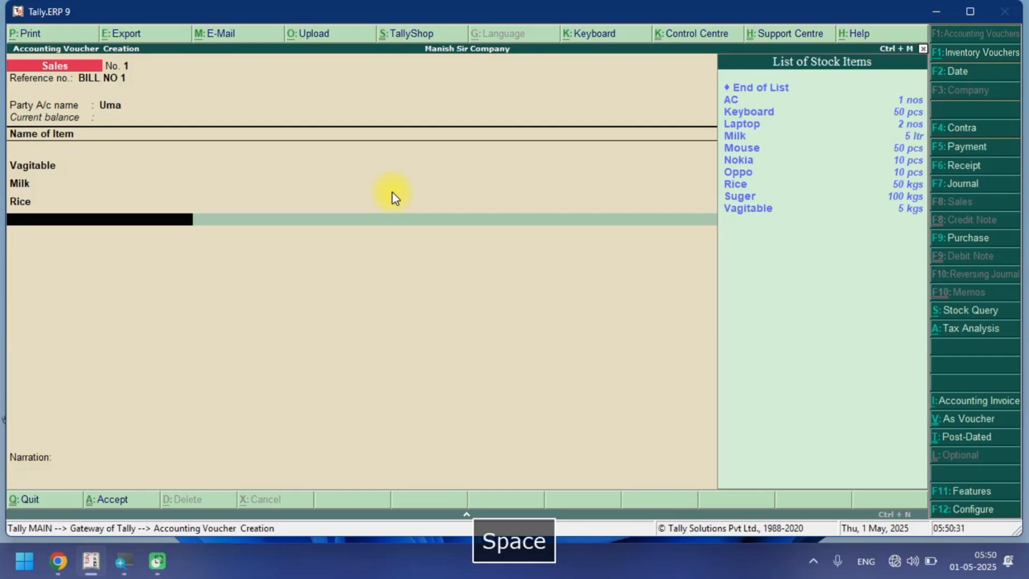
text(Su)
key(Return)
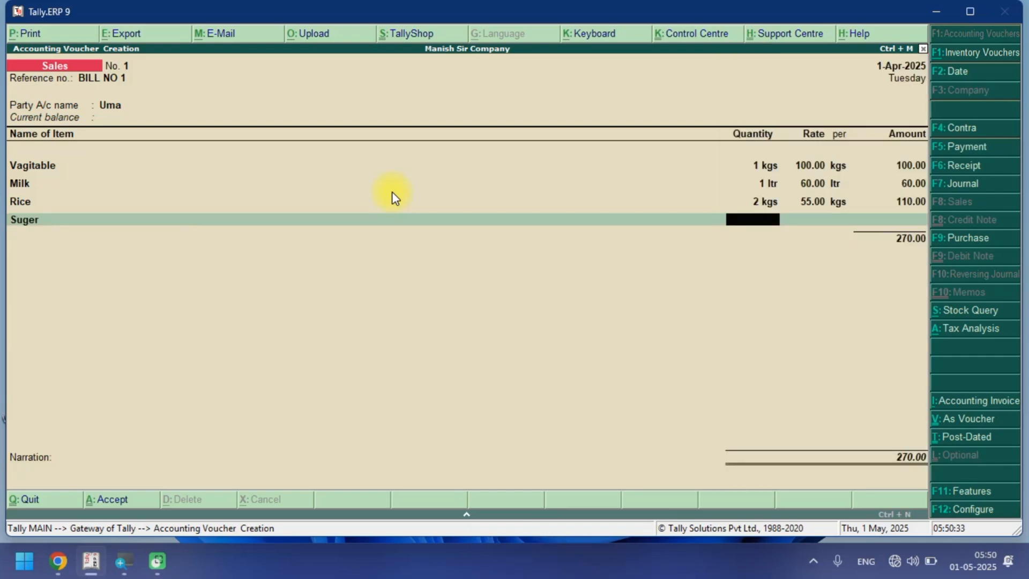
text(2)
key(Return)
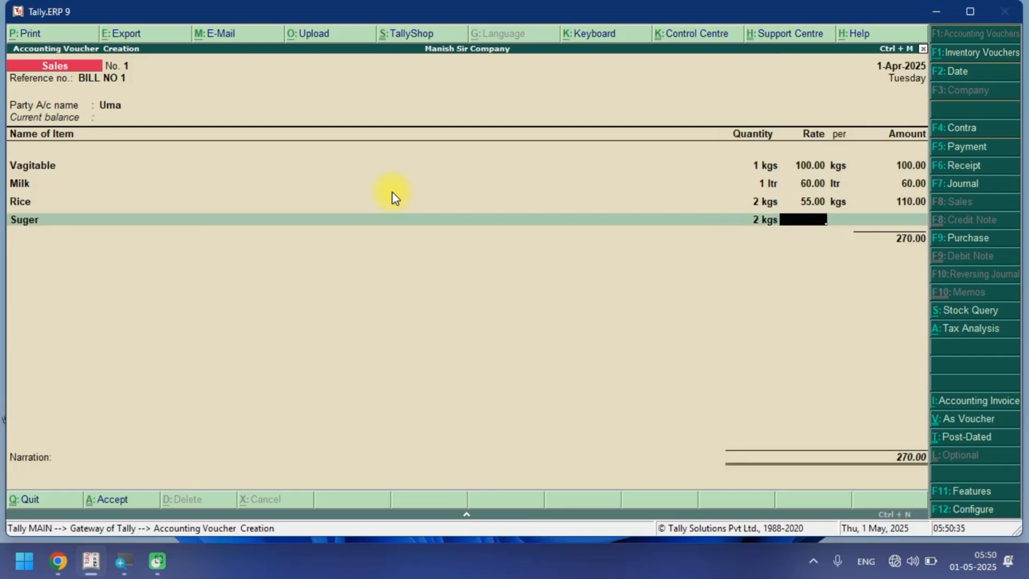
text(45)
key(Return)
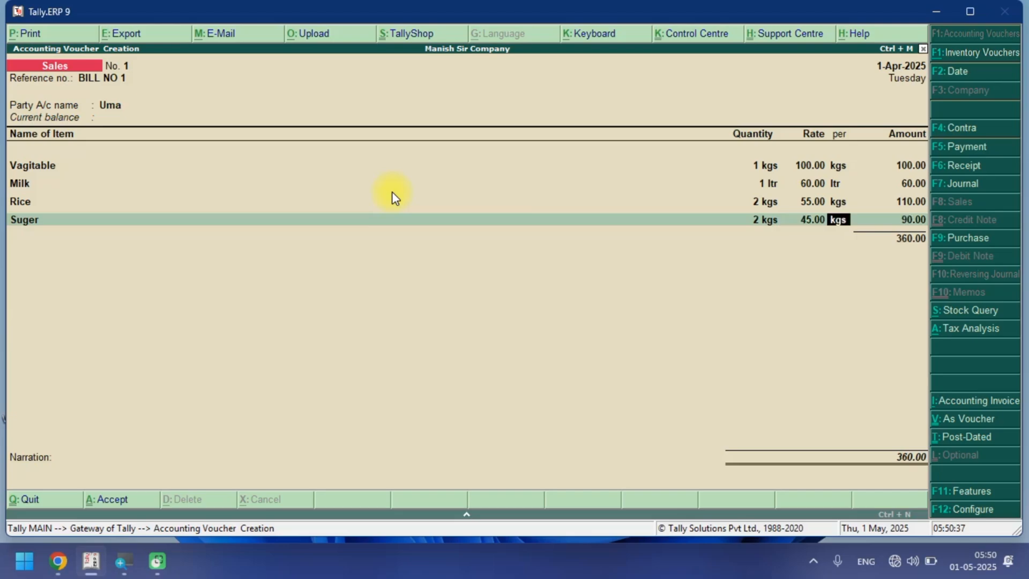
key(Return)
key(Return)
key(space)
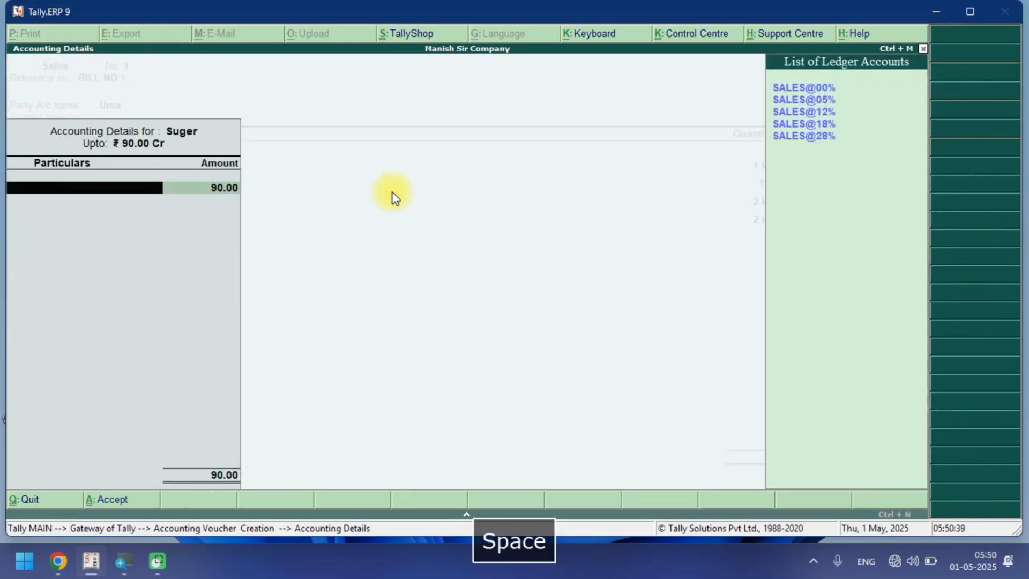
key(Down)
key(Return)
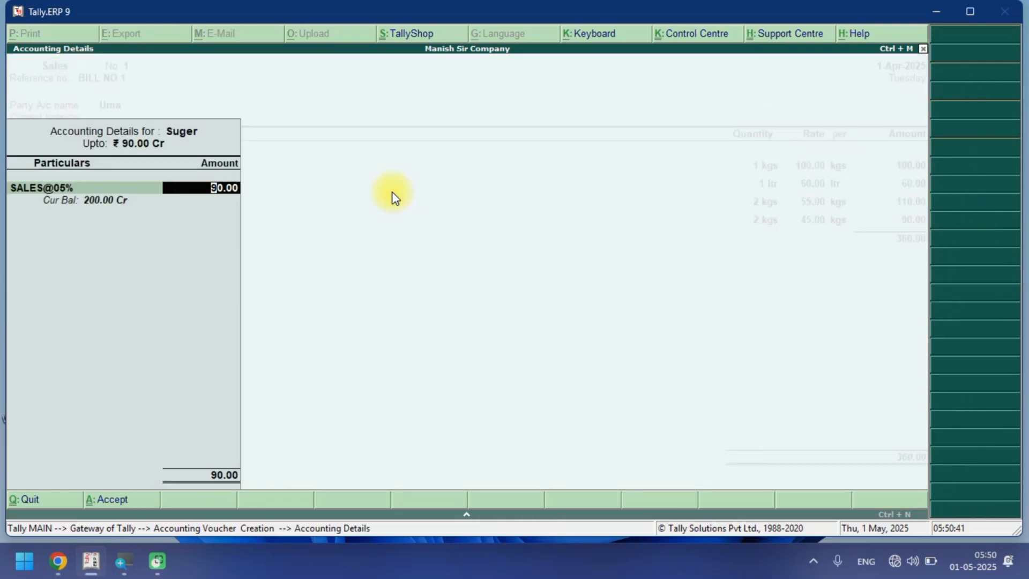
key(Return)
Add Mouse at 1 pcs and rate 300, allocating it to the SALES@12% ledger.
key(space)
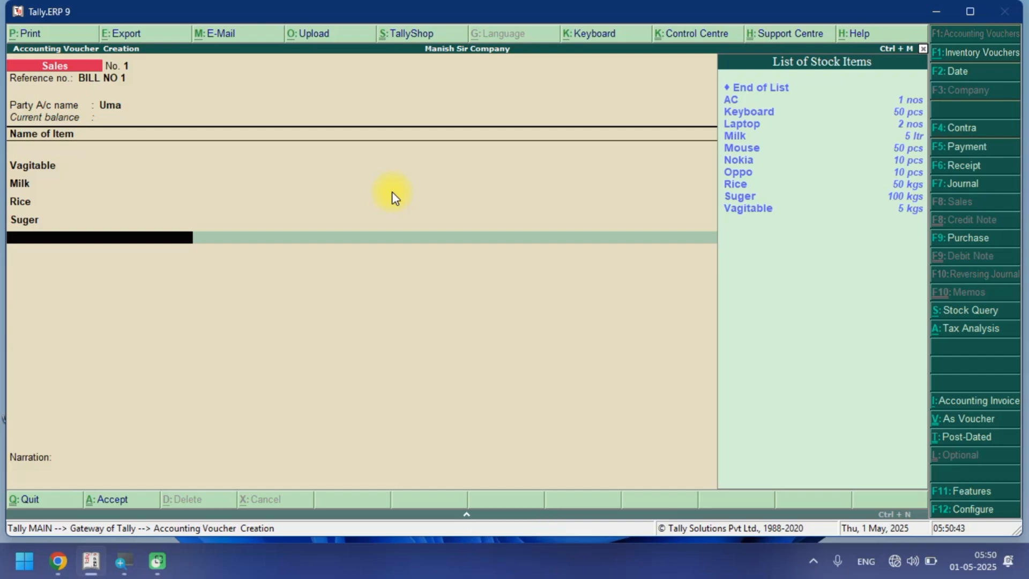
text(MO)
key(Return)
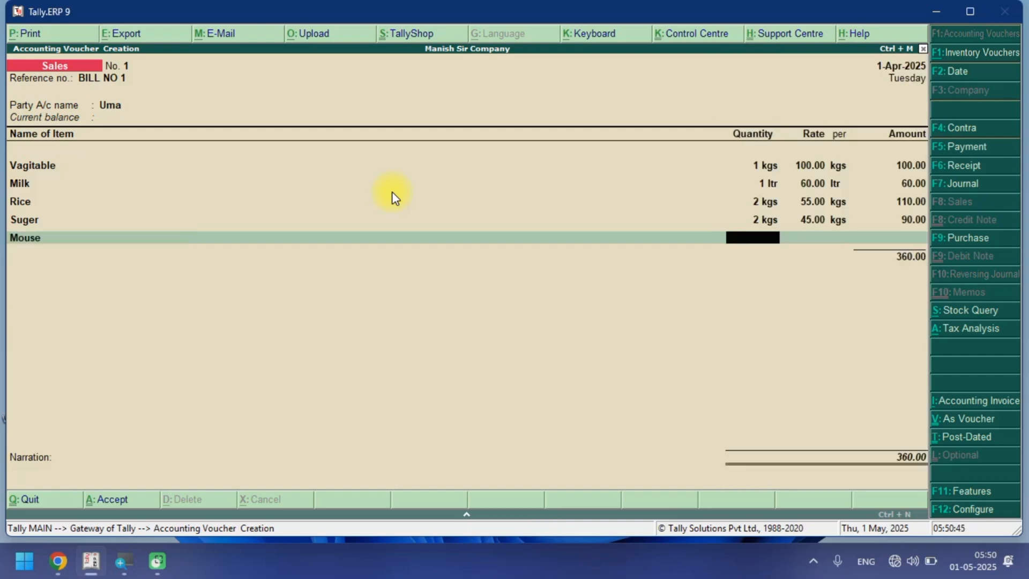
text(1)
key(Return)
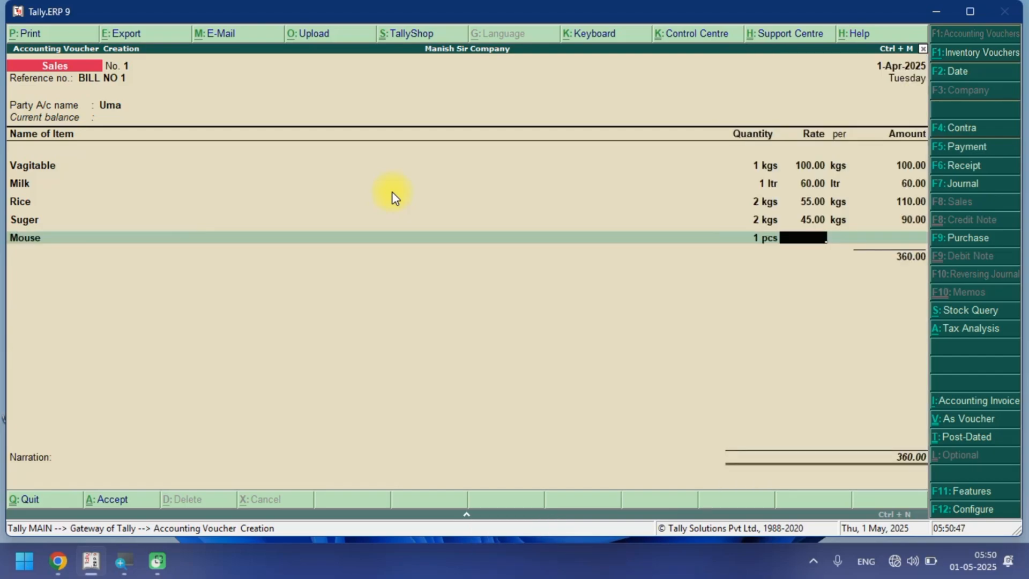
text(300)
key(Return)
key(Return)
key(Return)
key(space)
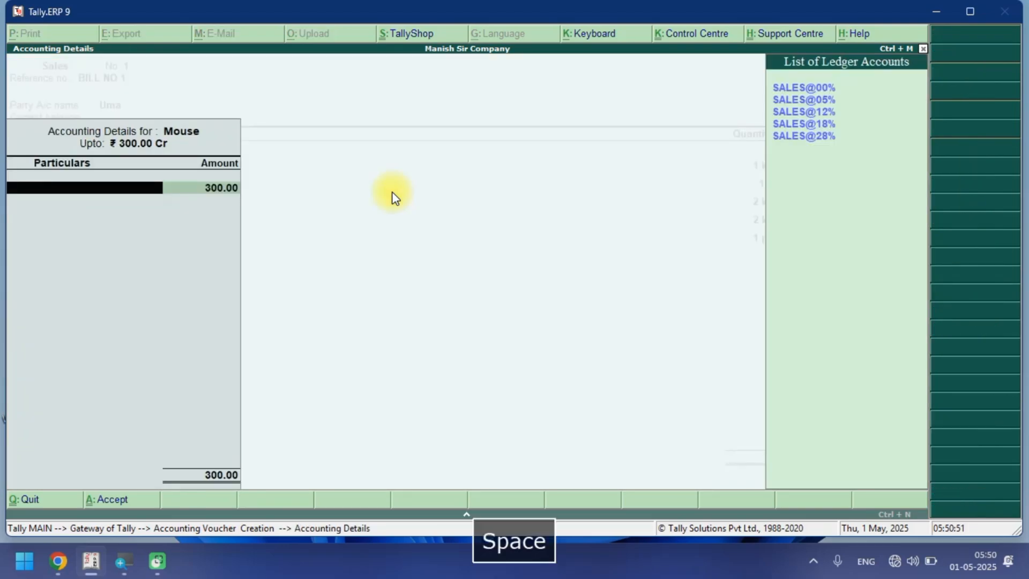
key(Down)
key(Down)
key(Return)
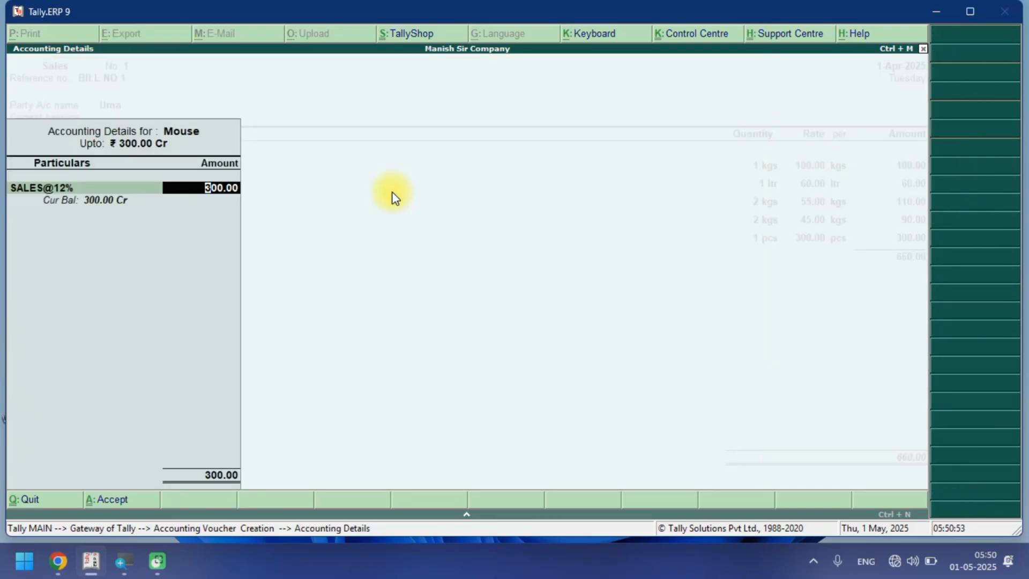
key(Return)
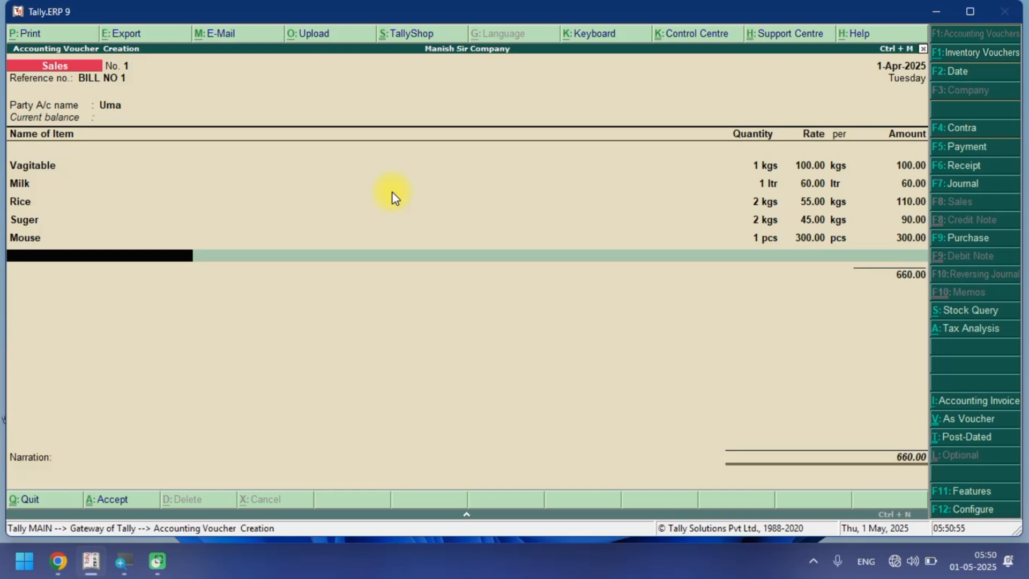
Add Keyboard at 2 pcs and rate 500, allocating it to the SALES@12% ledger.
text(K)
key(Return)
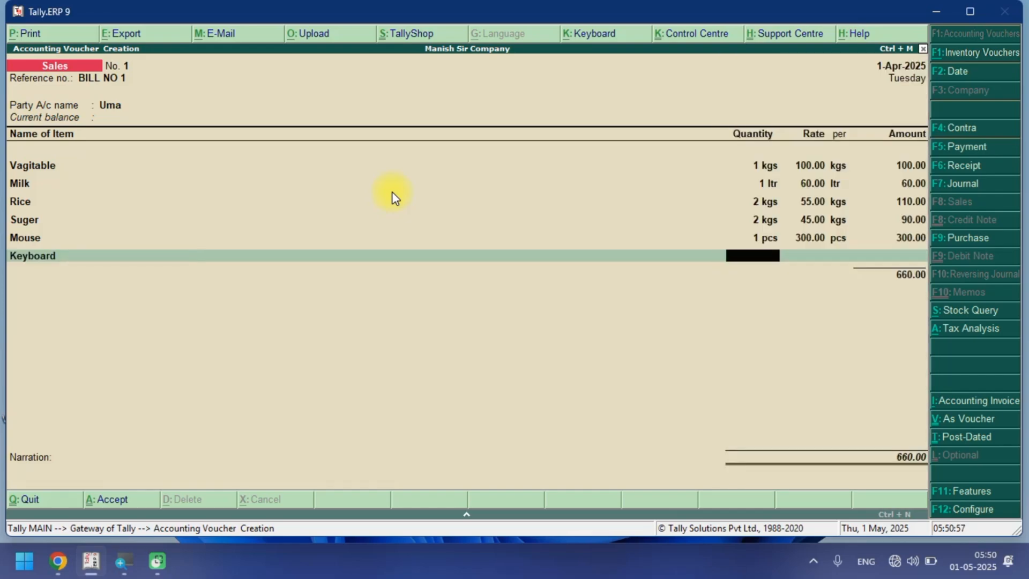
text(2)
key(Return)
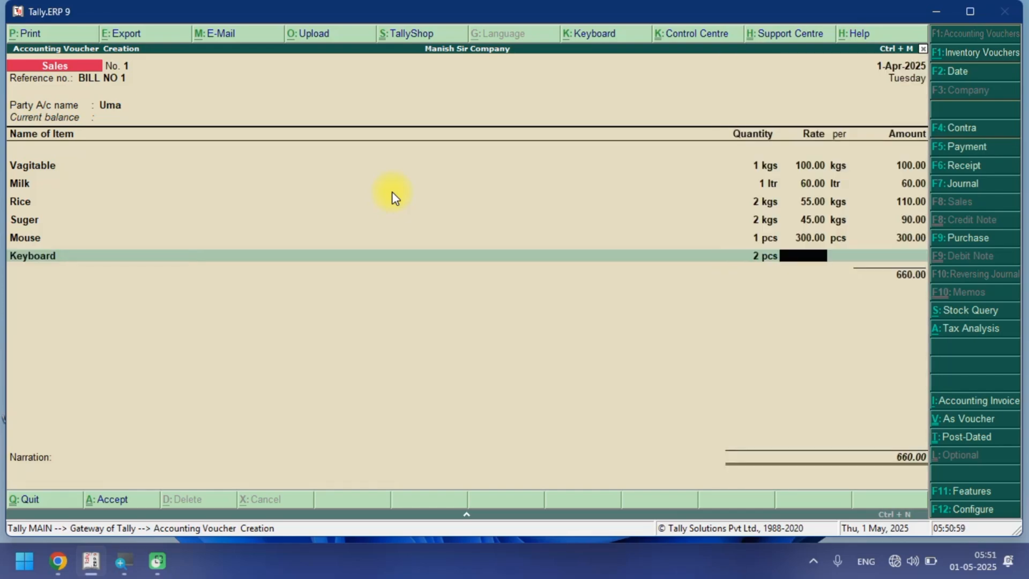
text(500)
key(Return)
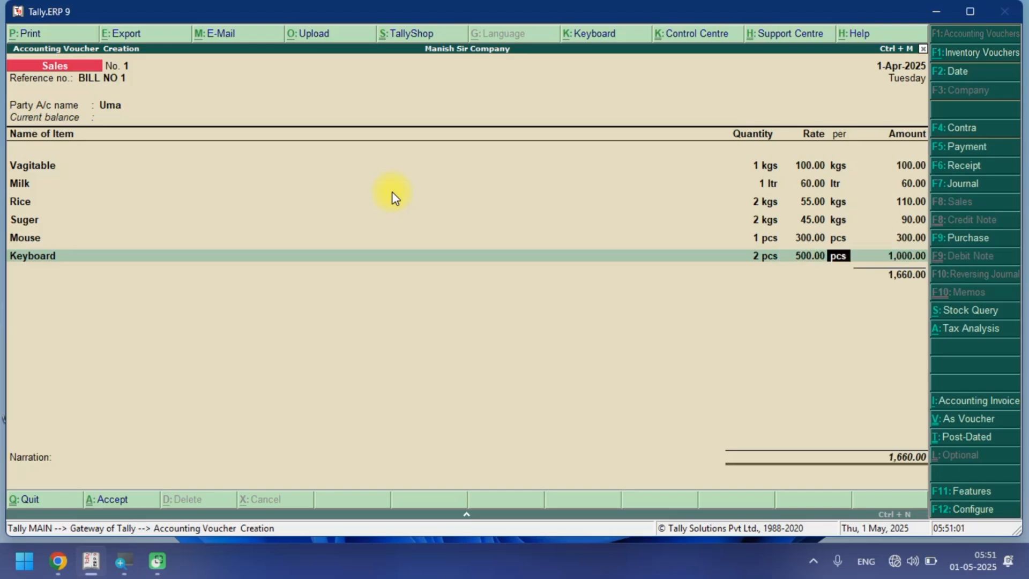
key(Return)
key(Return)
key(Down)
key(Down)
key(Down)
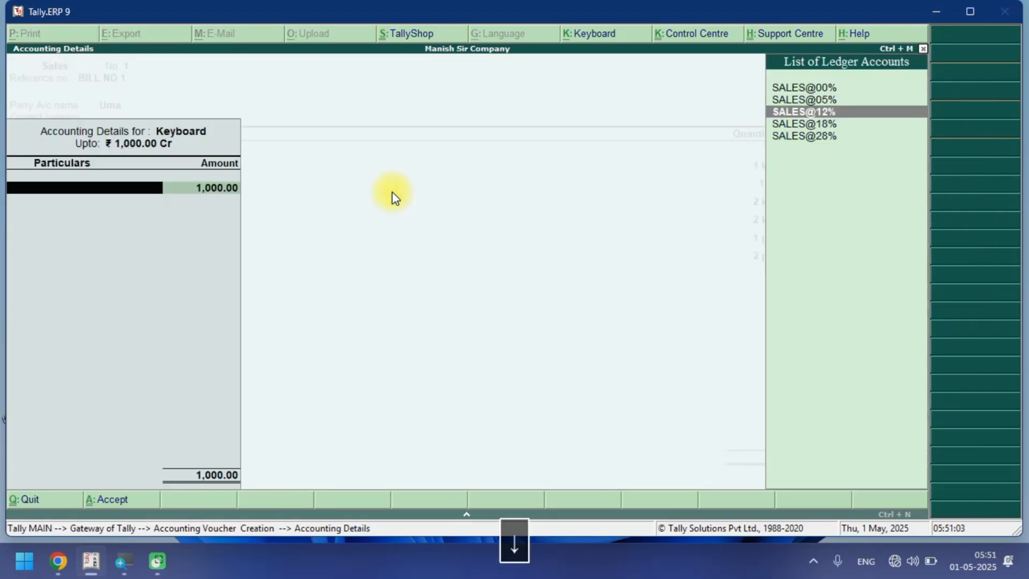
key(Up)
key(Return)
key(Return)
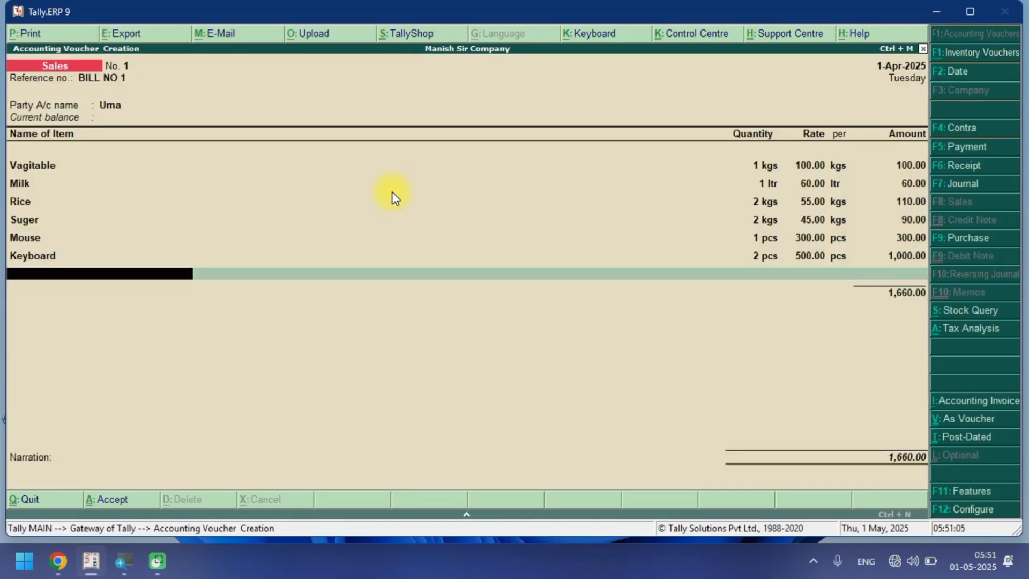
Add Oppo at 1 pcs and rate 15000, allocating it to the SALES@18% ledger.
key(space)
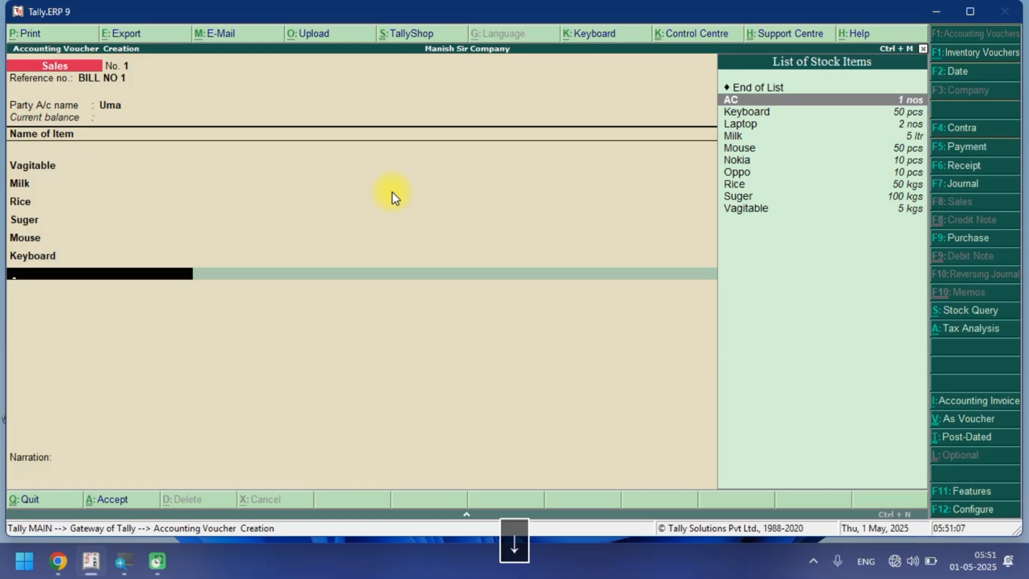
text(OP)
key(Return)
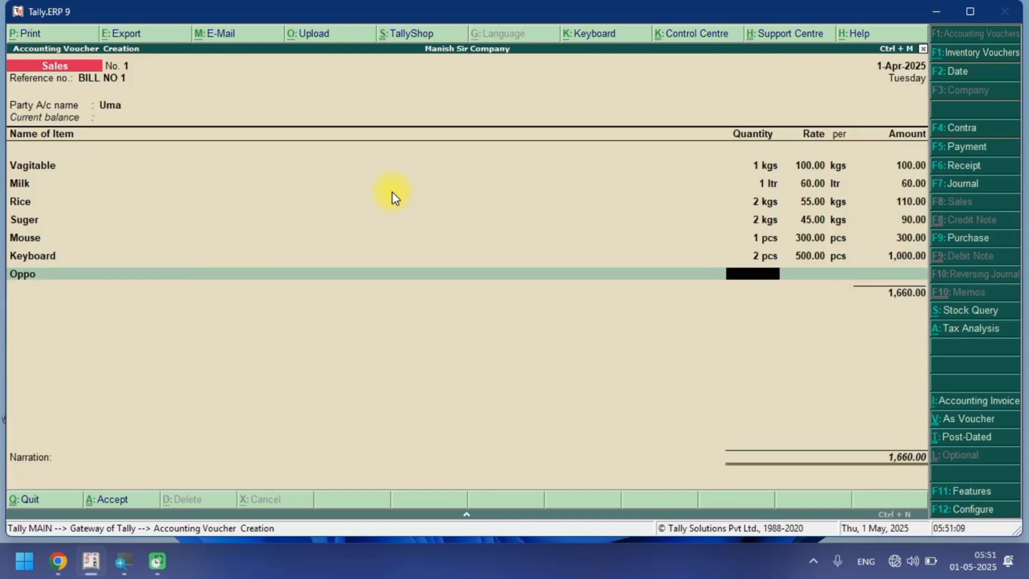
text(1)
key(Return)
text(15000)
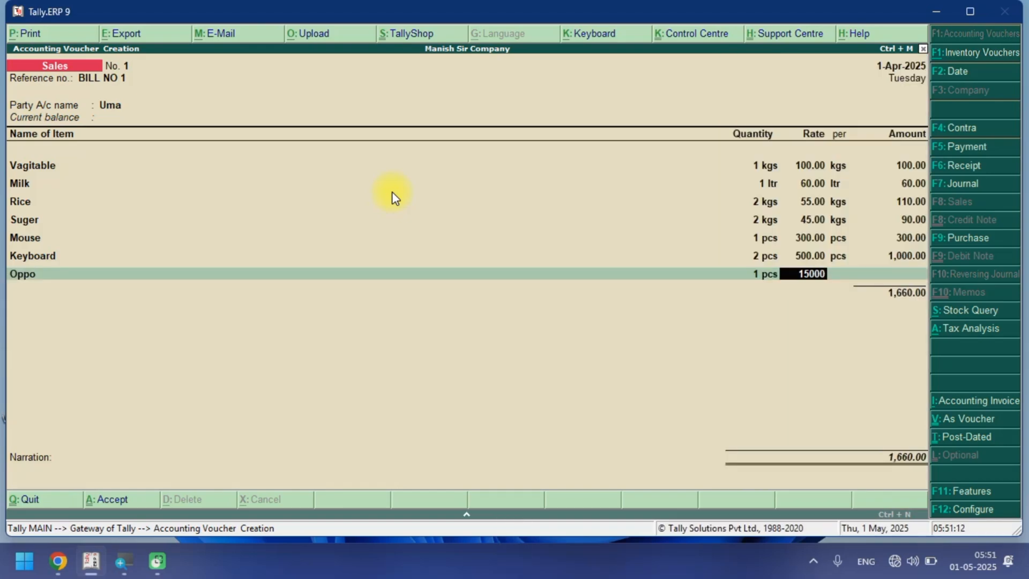
key(Return)
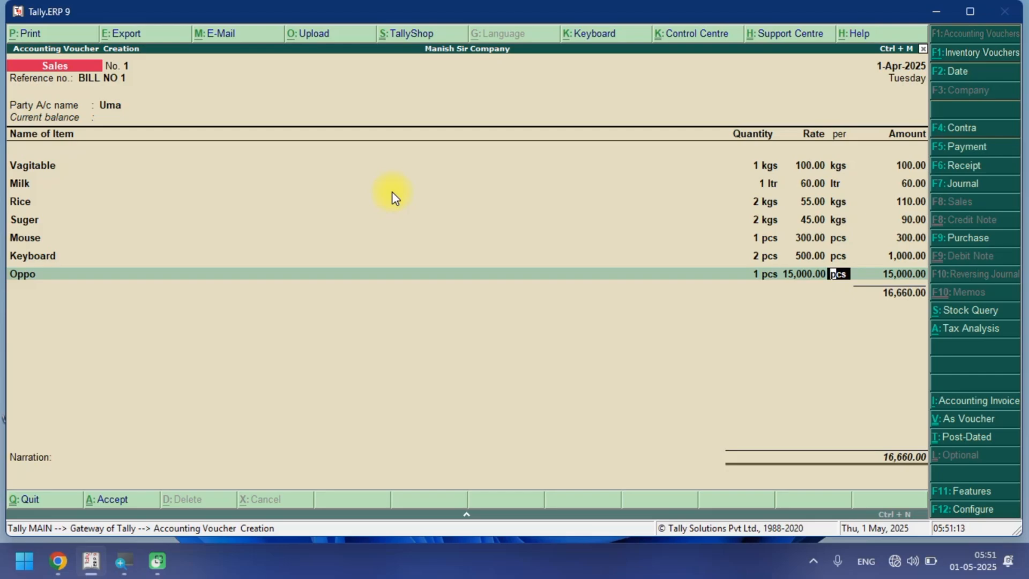
key(Return)
key(Return)
key(space)
key(Down)
key(Down)
key(Down)
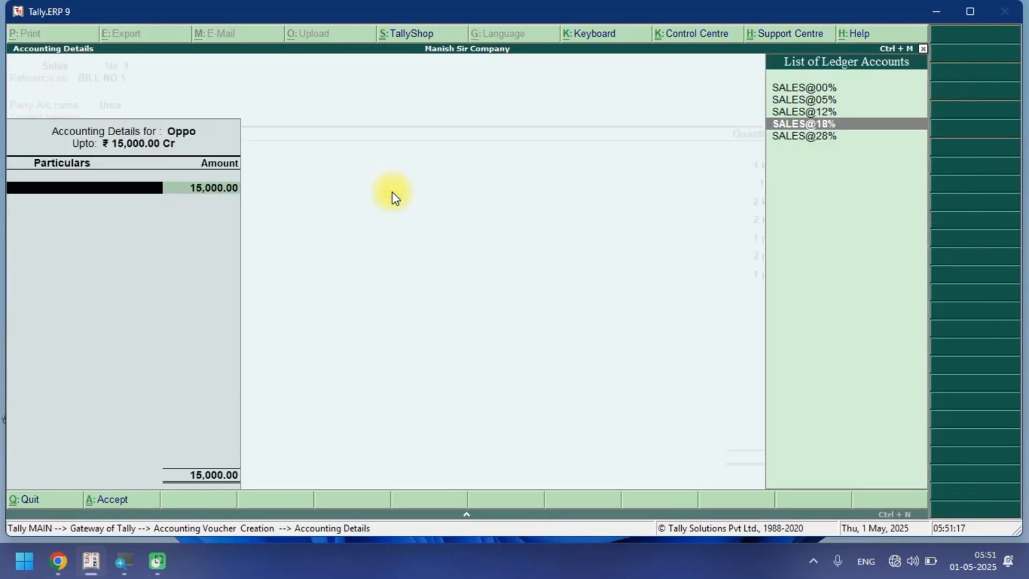
key(Return)
key(Return)
key(Return)
Add Nokia at 1 pcs and rate 17000, allocating it to the SALES@18% ledger.
key(space)
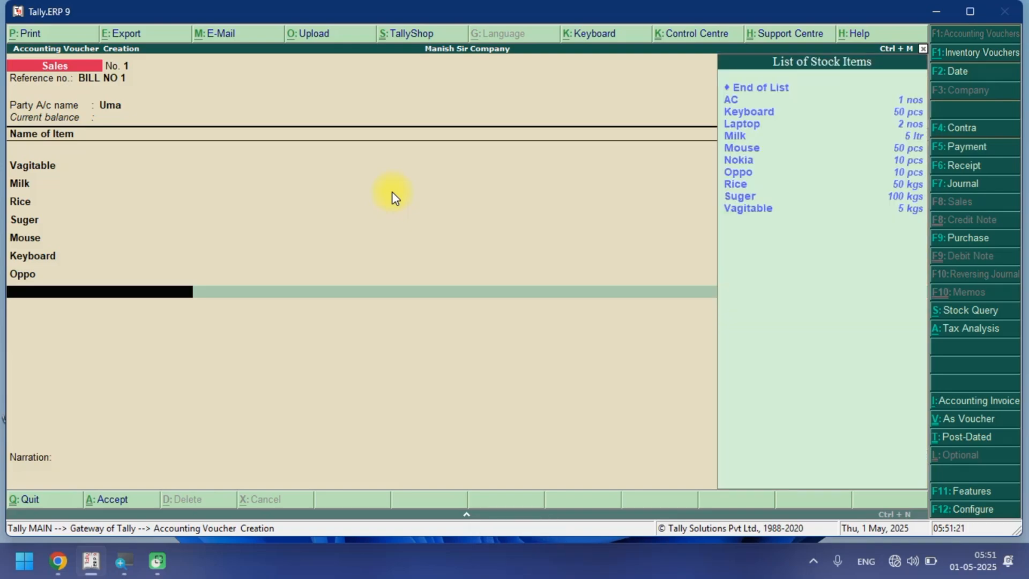
text(NO)
key(Return)
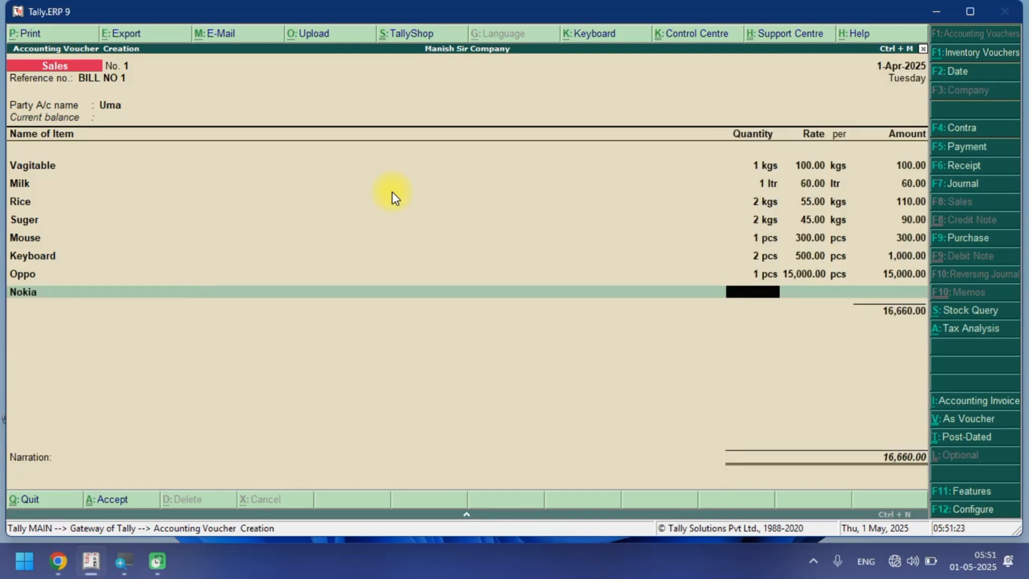
text(1)
key(Return)
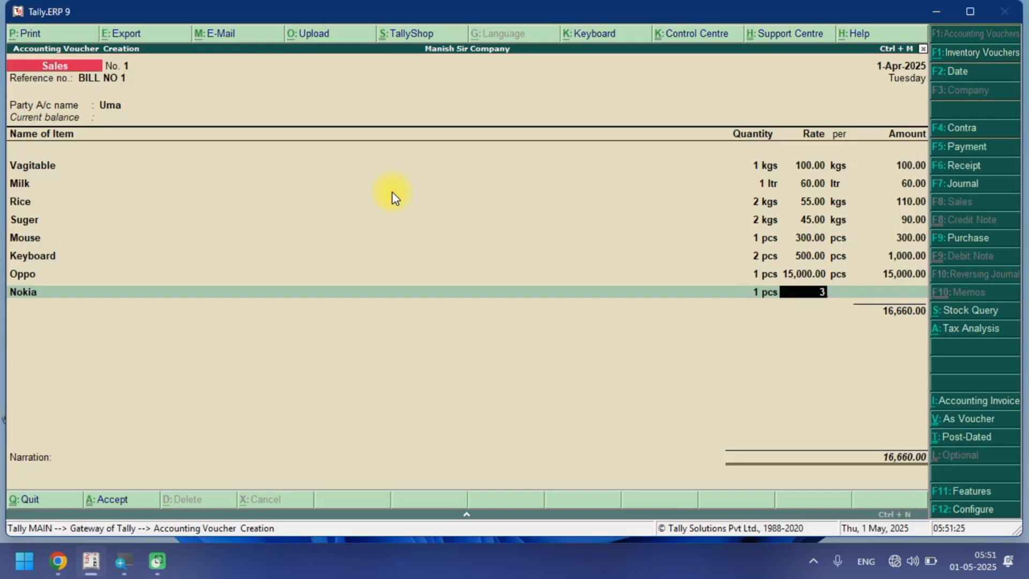
text(17000)
key(Return)
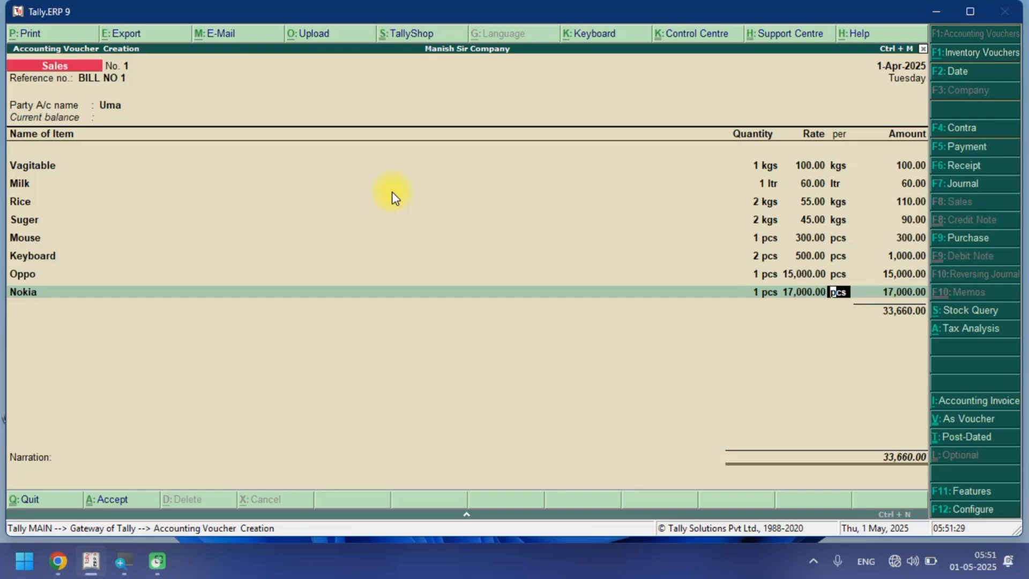
key(Return)
key(Return)
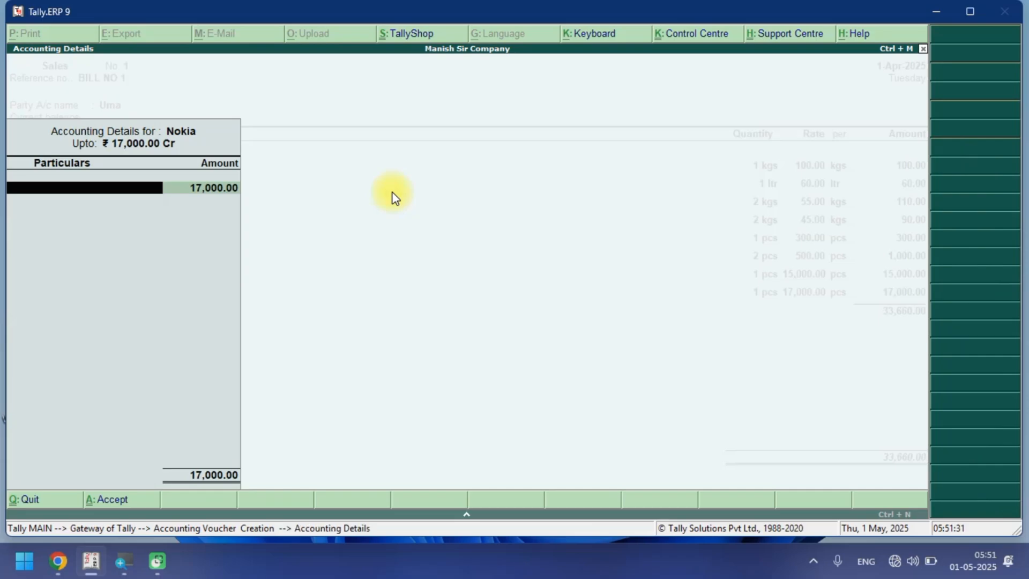
key(space)
key(Down)
key(Down)
key(Down)
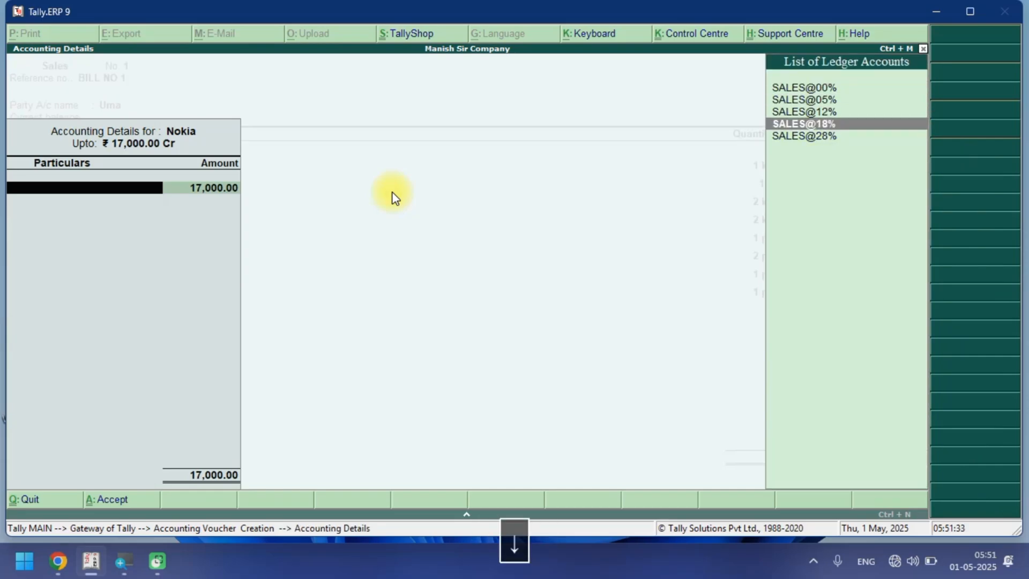
key(Return)
key(Return)
Add AC at 1 nos and rate 1,10,000, allocating it to the SALES@12% ledger.
key(space)
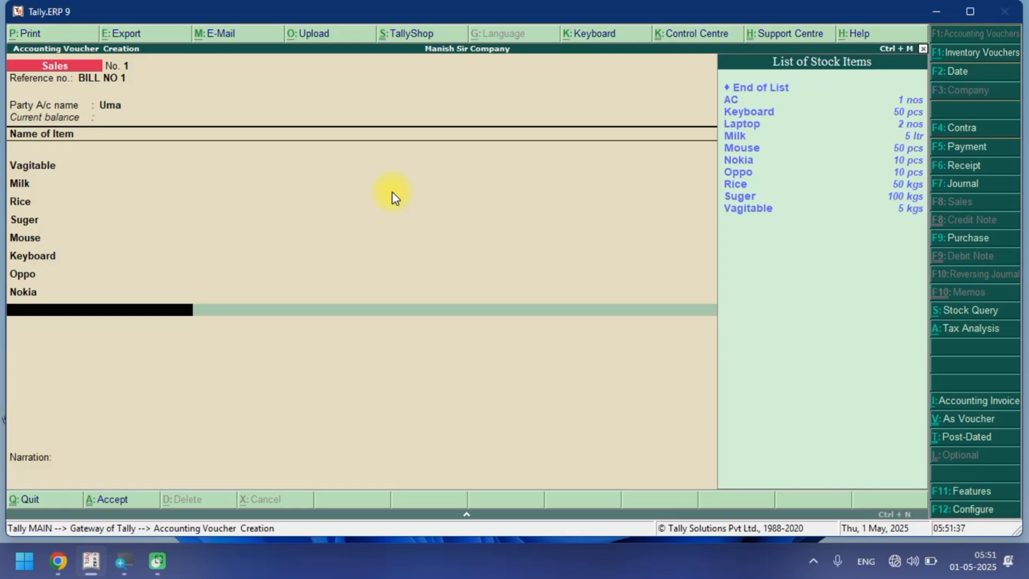
key(Down)
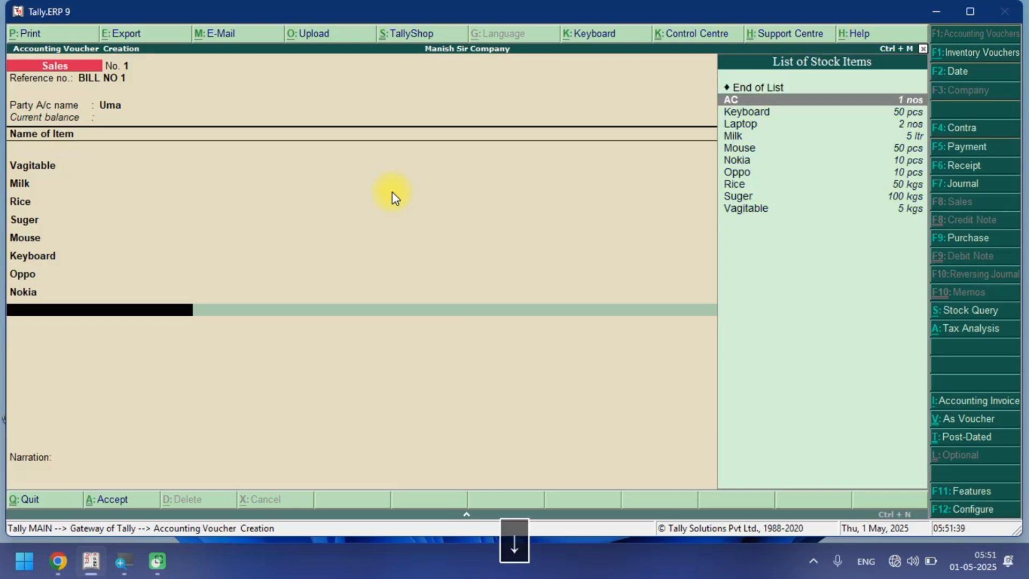
key(Return)
text(1)
key(Return)
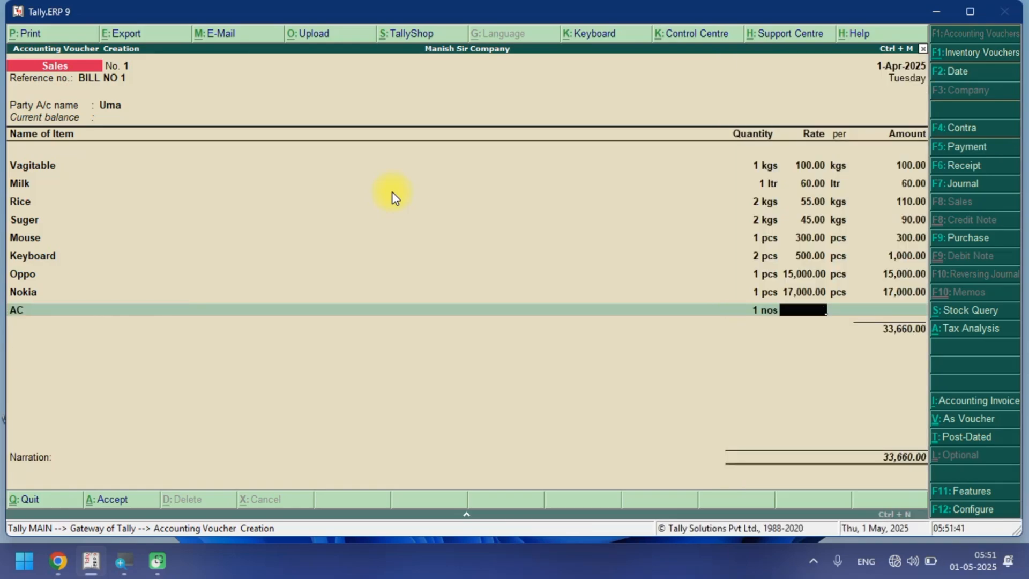
text(1)
text(0,00)
text(0000)
key(Return)
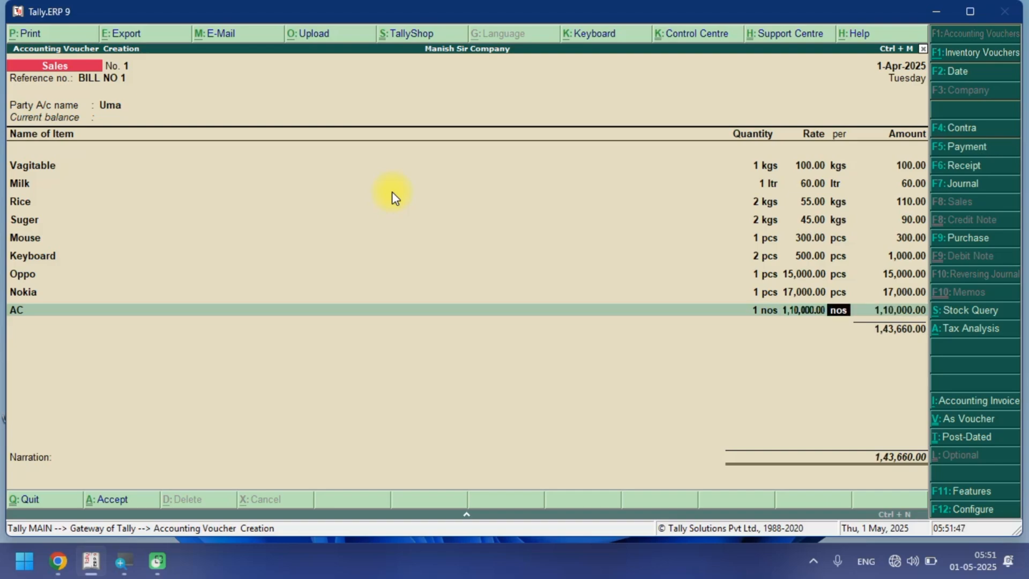
key(Return)
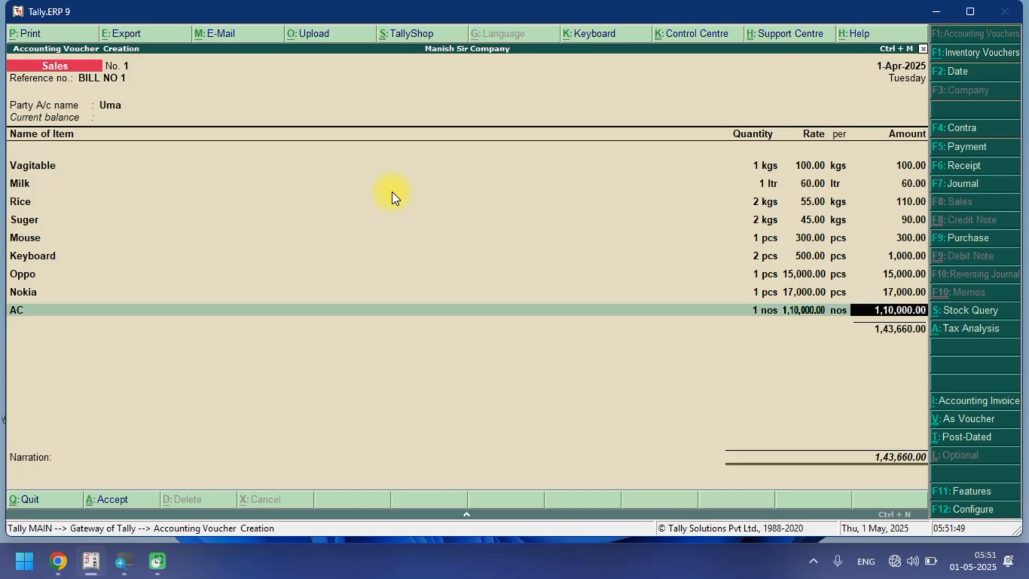
key(Return)
key(space)
key(Down)
key(Down)
key(Down)
key(Down)
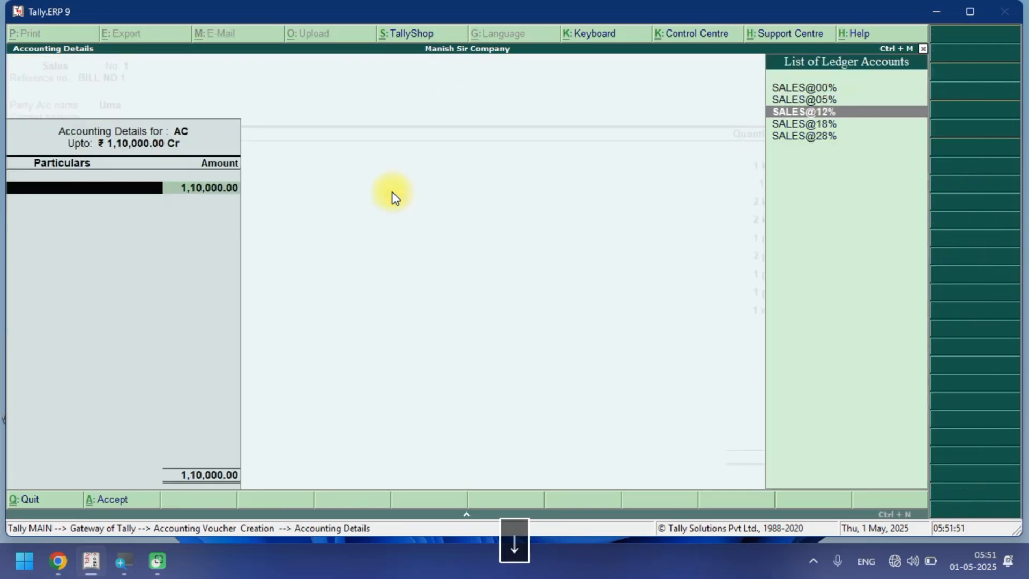
key(Return)
key(Return)
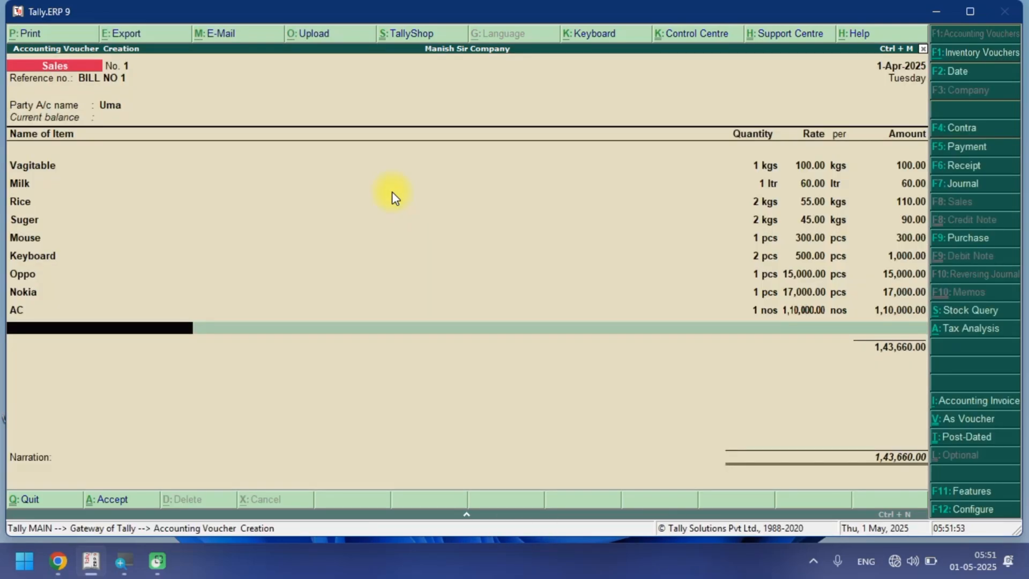
Add Laptop at 1 nos and rate 40000, allocating it to the SALES@28% ledger.
key(space)
key(Down)
key(Down)
key(Down)
key(Down)
key(Down)
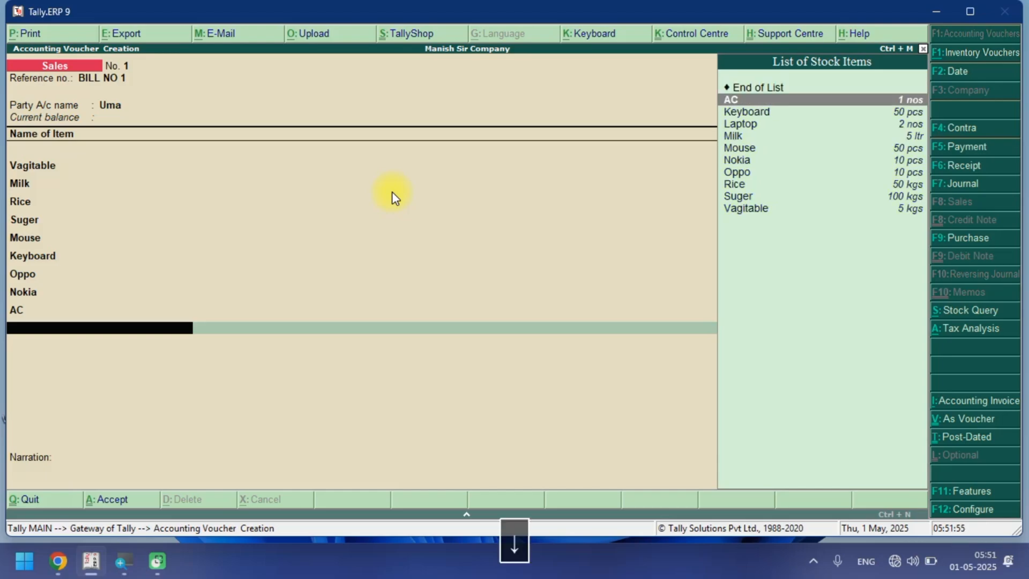
key(Down)
key(Up)
key(Up)
key(Up)
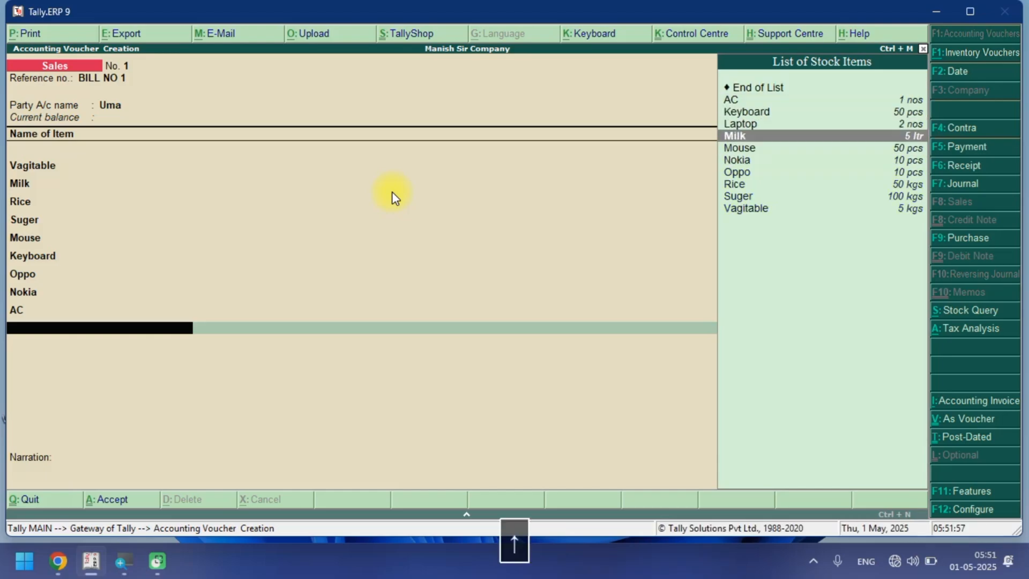
key(Return)
text(1)
key(Return)
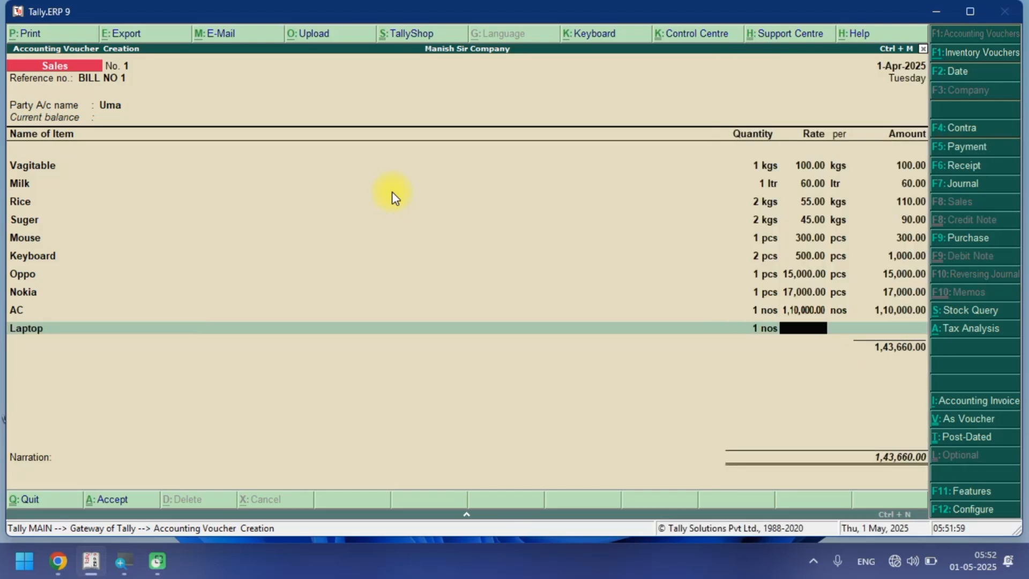
text(40000)
key(Return)
key(Return)
key(Return)
key(Return)
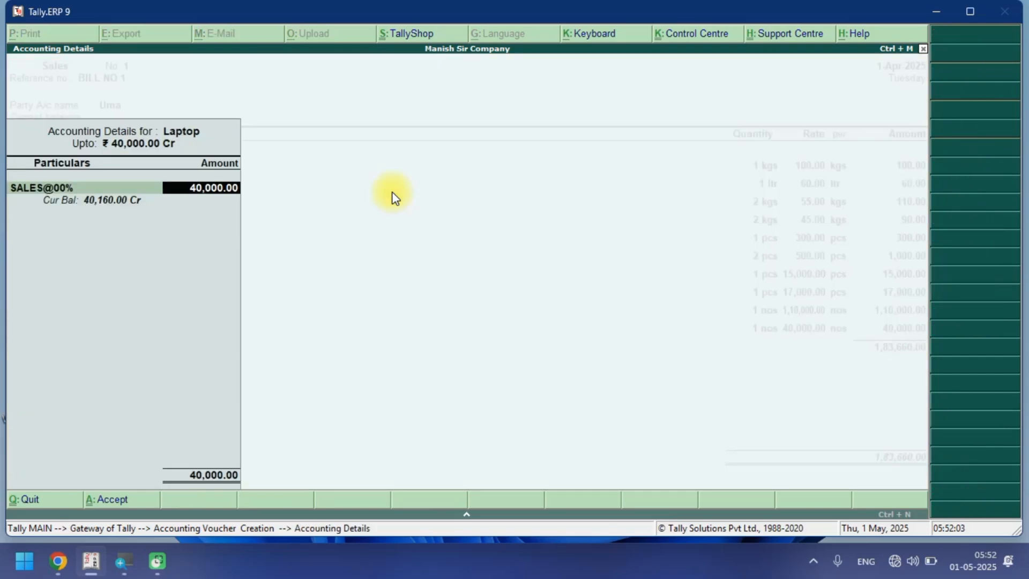
key(BackSpace)
key(Down)
key(Down)
key(Down)
key(Down)
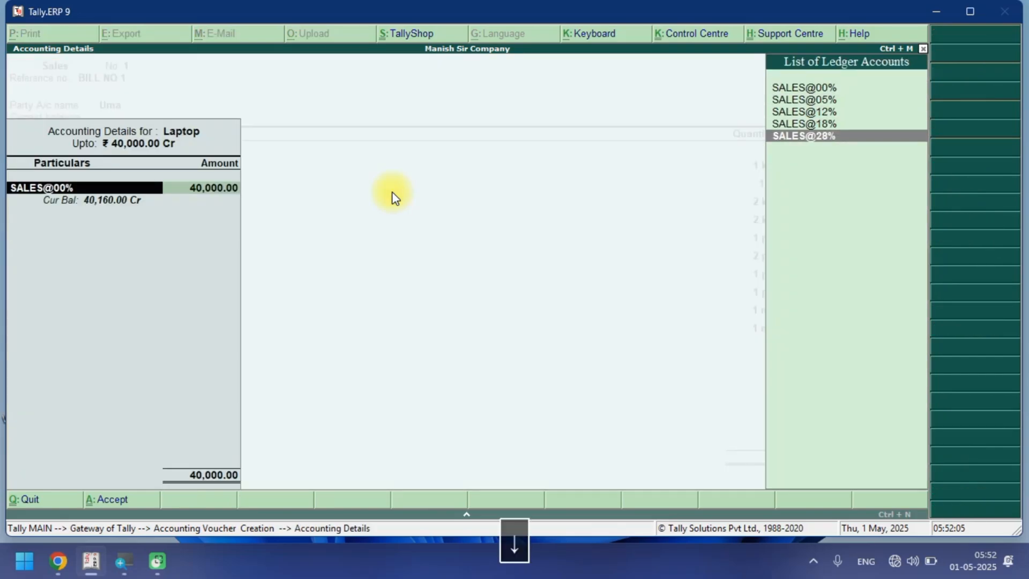
key(Return)
key(Return)
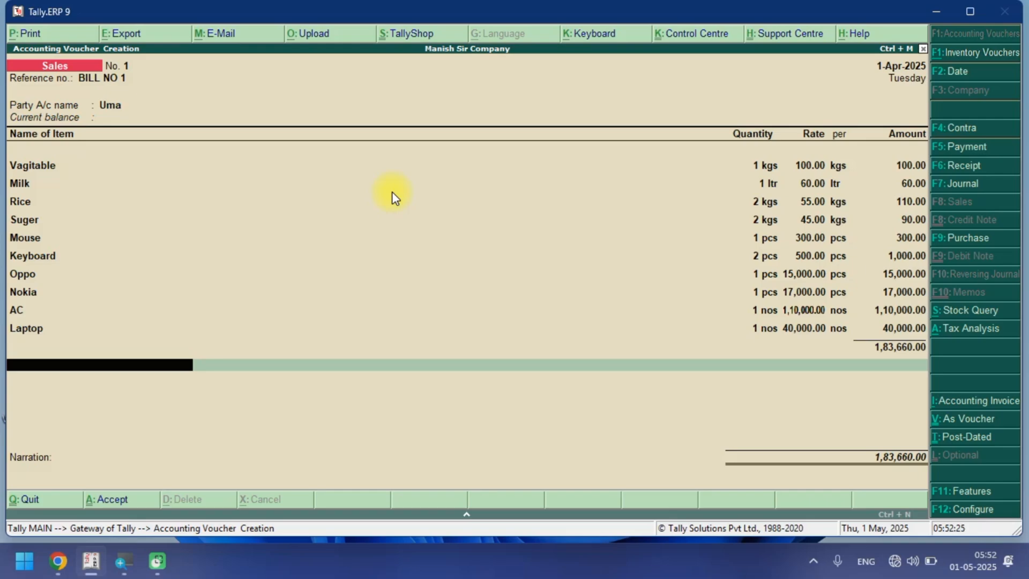
key(space)
text(C)
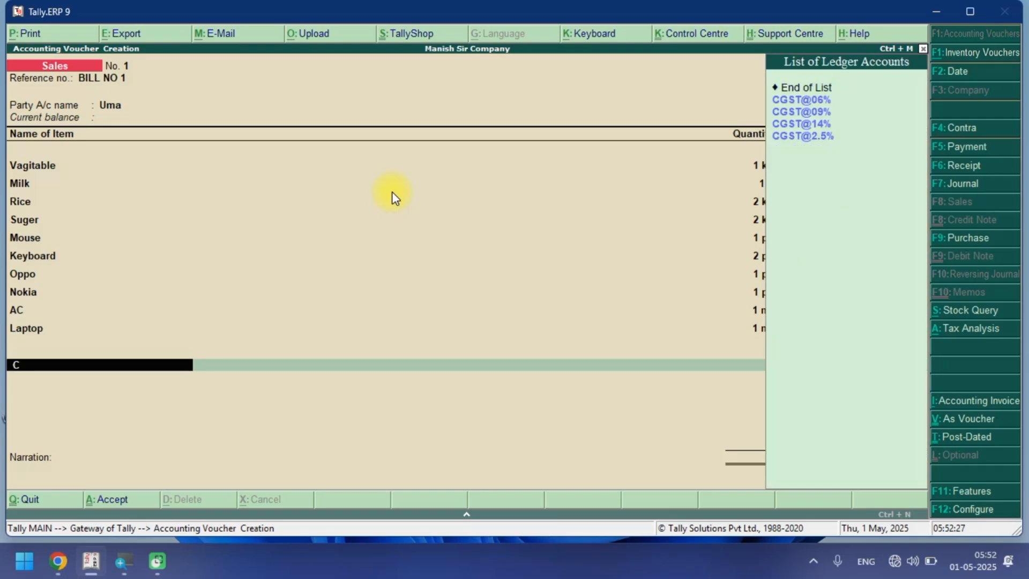
key(Down)
key(Down)
key(Down)
key(Down)
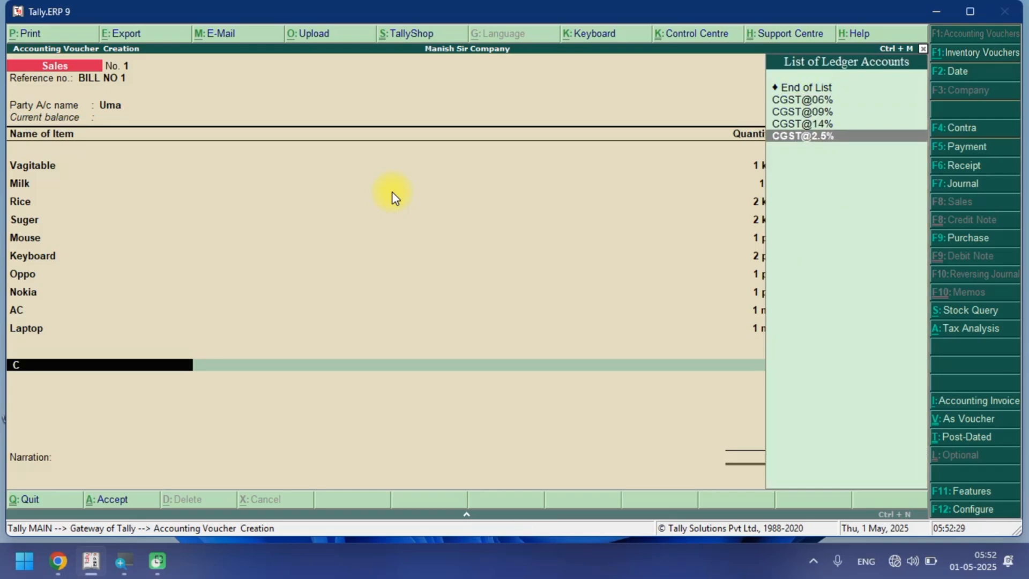
key(Return)
key(Return)
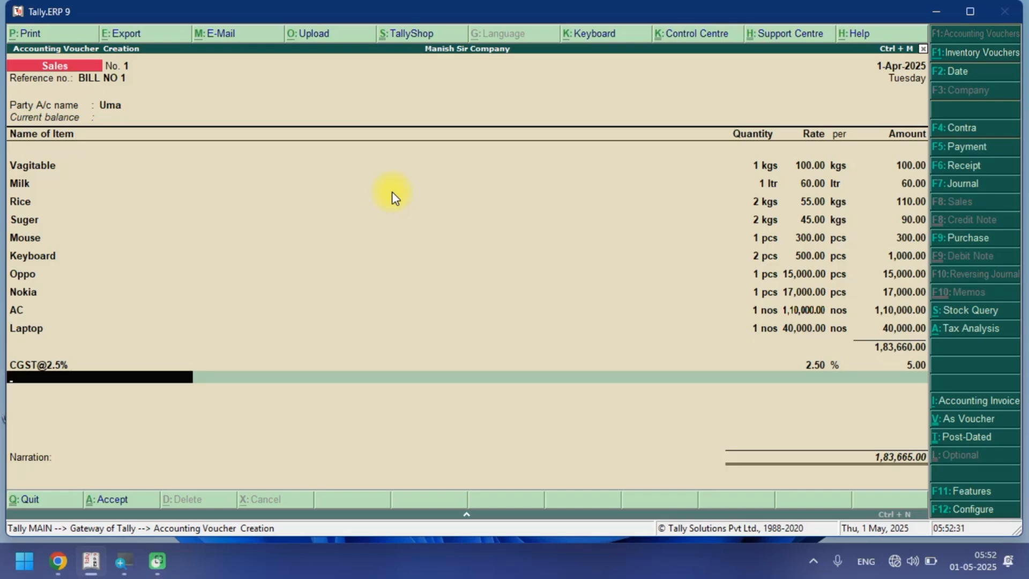
text(S)
key(Down)
key(Down)
key(Down)
key(Down)
key(Down)
key(Down)
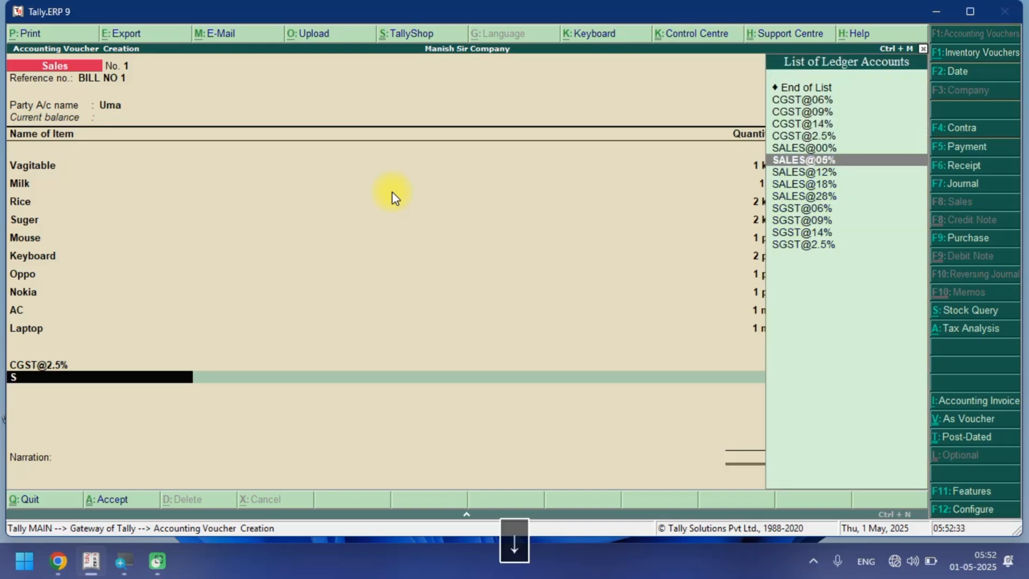
key(Down)
key(Down)
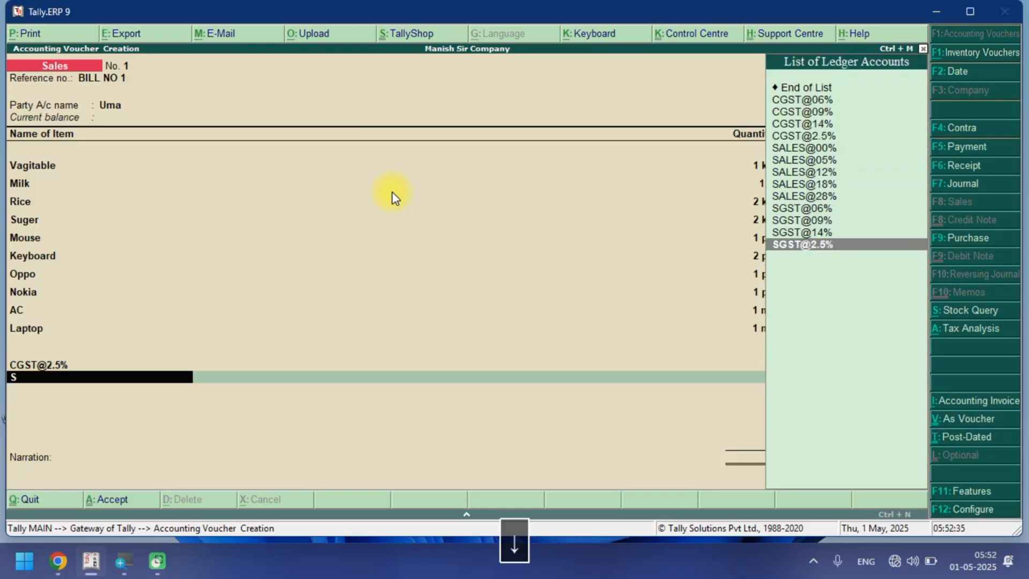
key(Return)
key(Return)
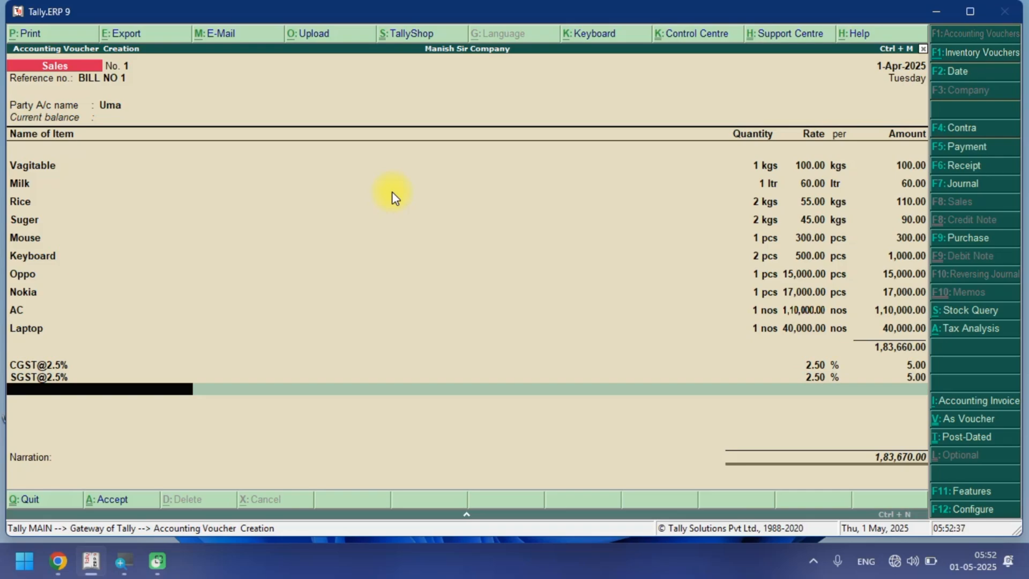
text(C)
key(Down)
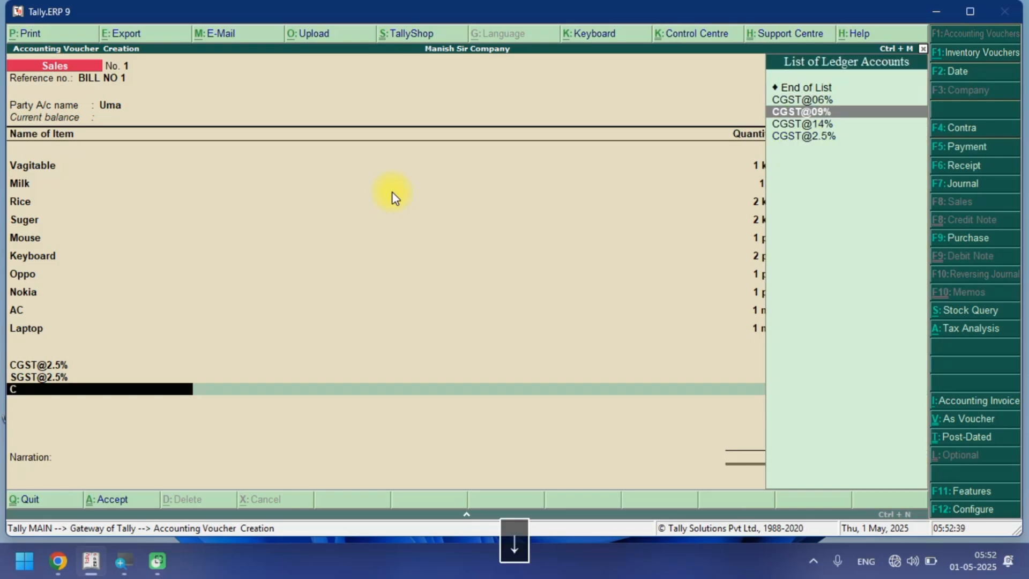
key(Up)
key(Return)
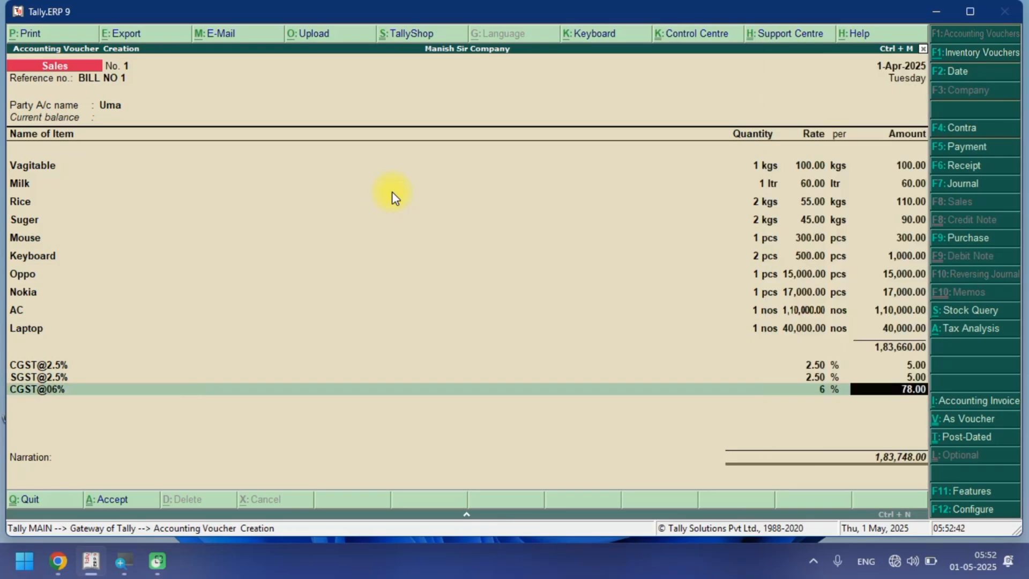
key(Return)
Add the SGST@06% tax ledger below the CGST@06% line.
text(S)
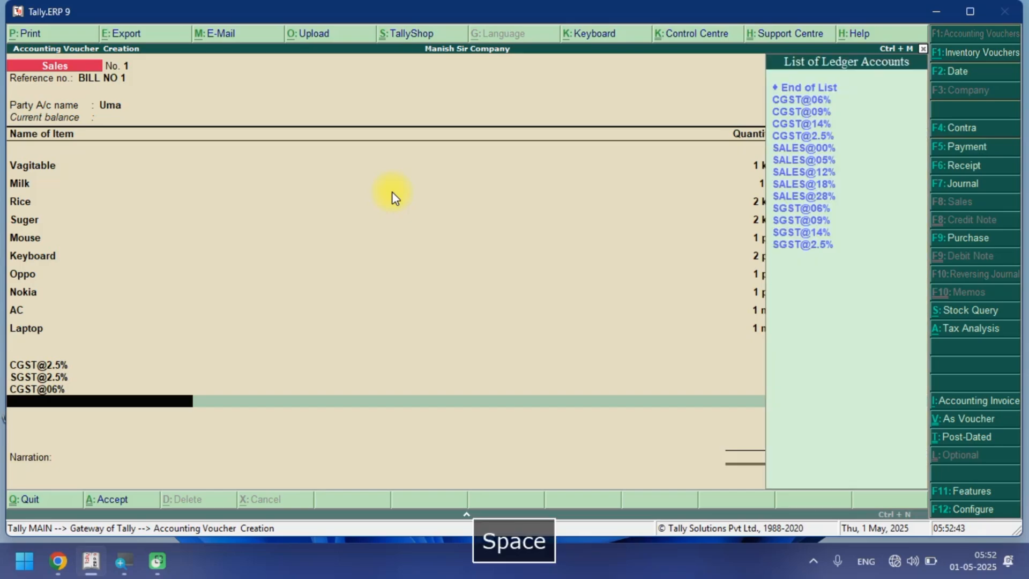
key(Down)
key(Down)
key(Down)
key(Down)
key(Down)
key(Down)
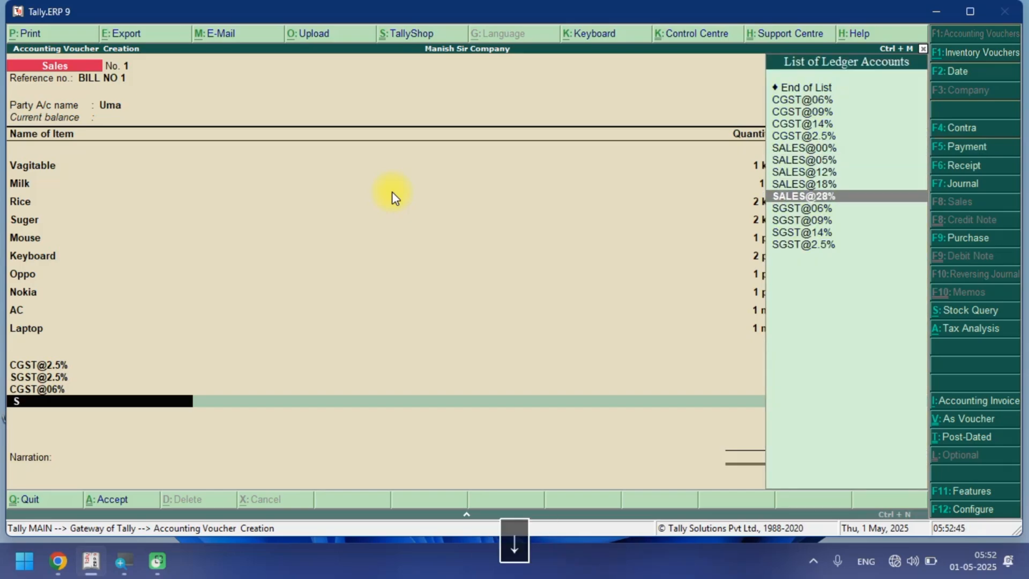
key(Return)
key(Return)
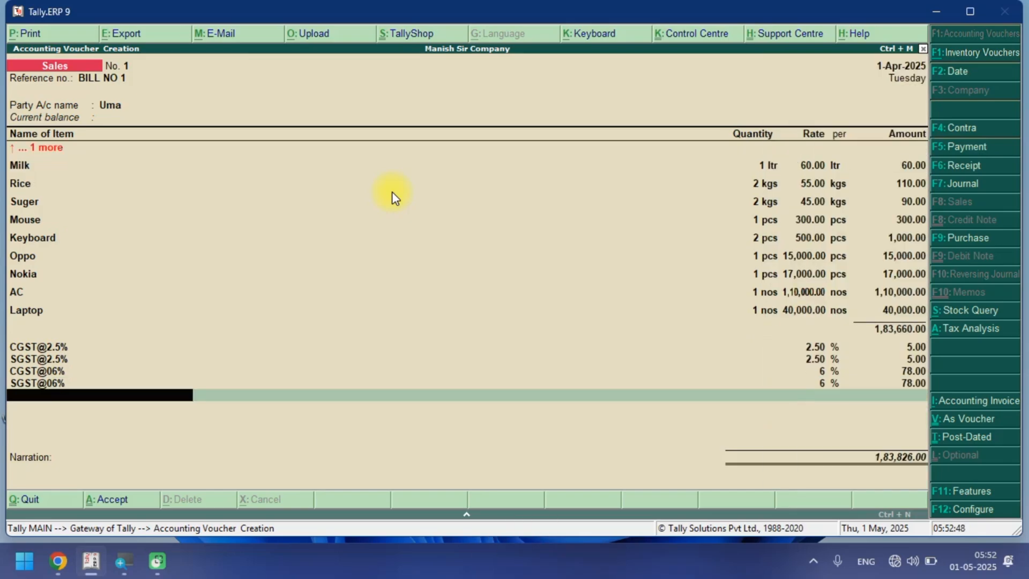
Add the CGST@09% tax ledger to the invoice's tax lines.
text(C)
key(Down)
key(Down)
key(Up)
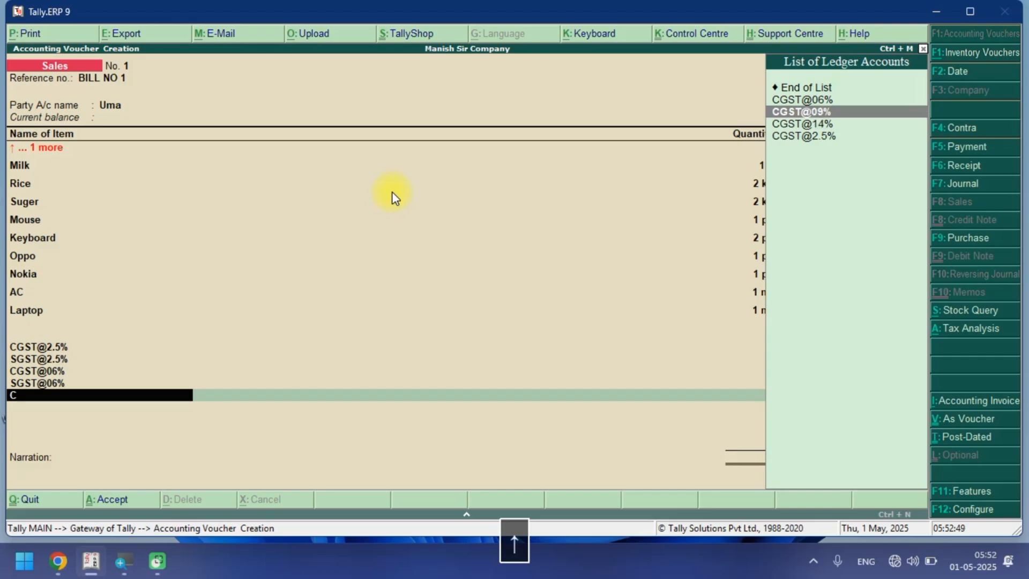
key(Return)
key(Return)
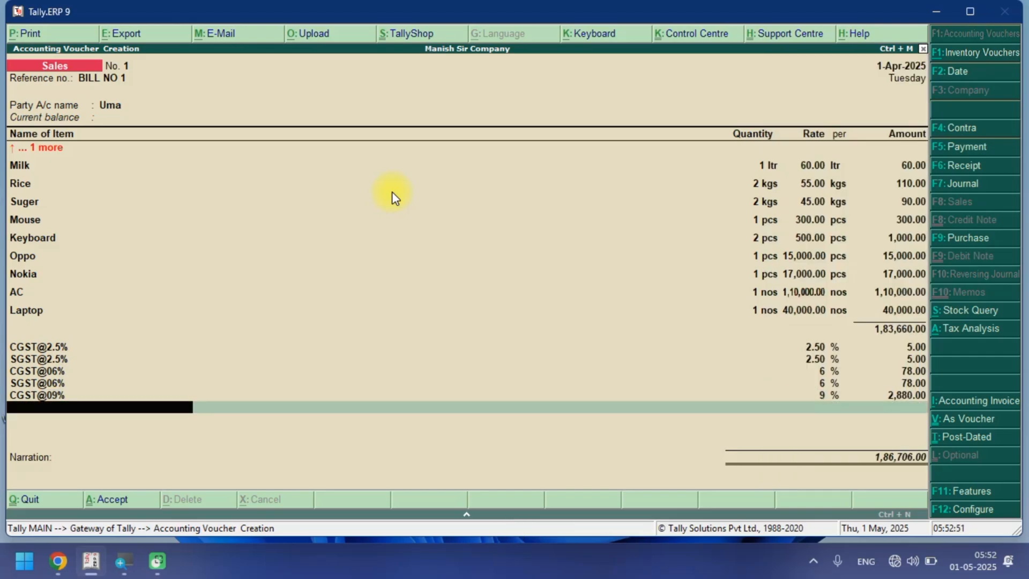
Add the SGST@09% tax ledger below the CGST@09% line.
text(S)
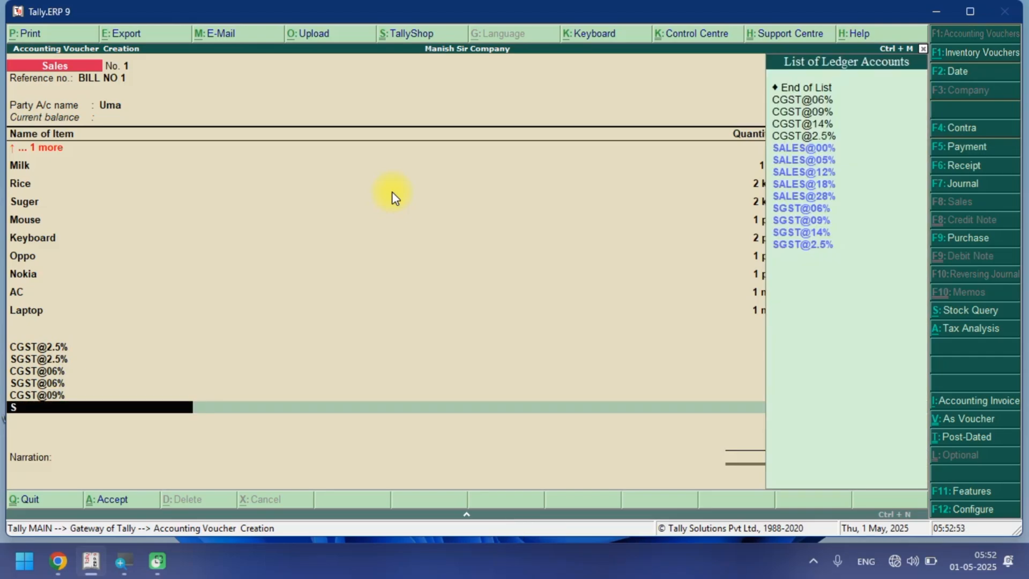
key(Down)
key(Down)
key(Down)
key(Down)
key(Down)
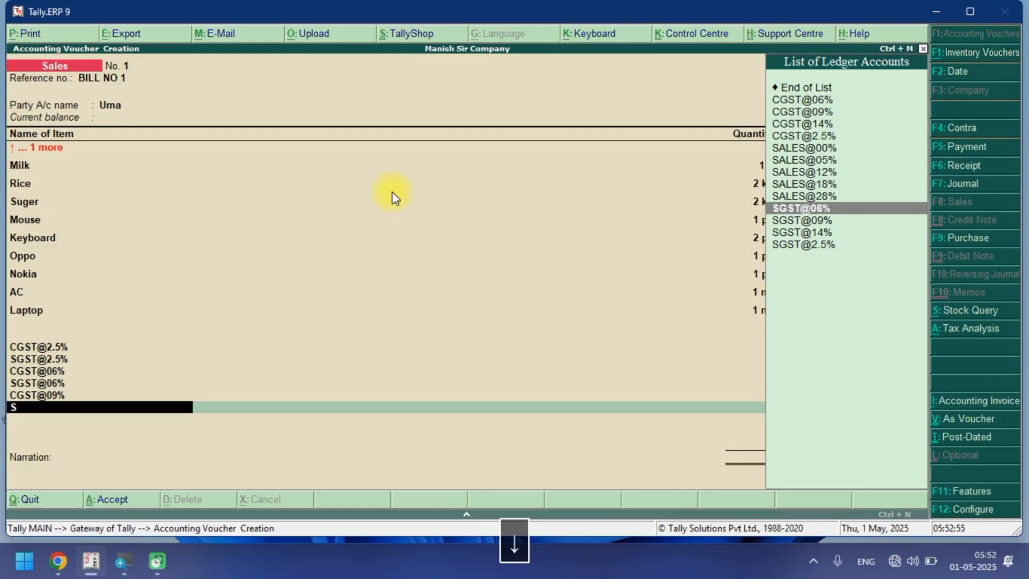
key(Down)
key(Return)
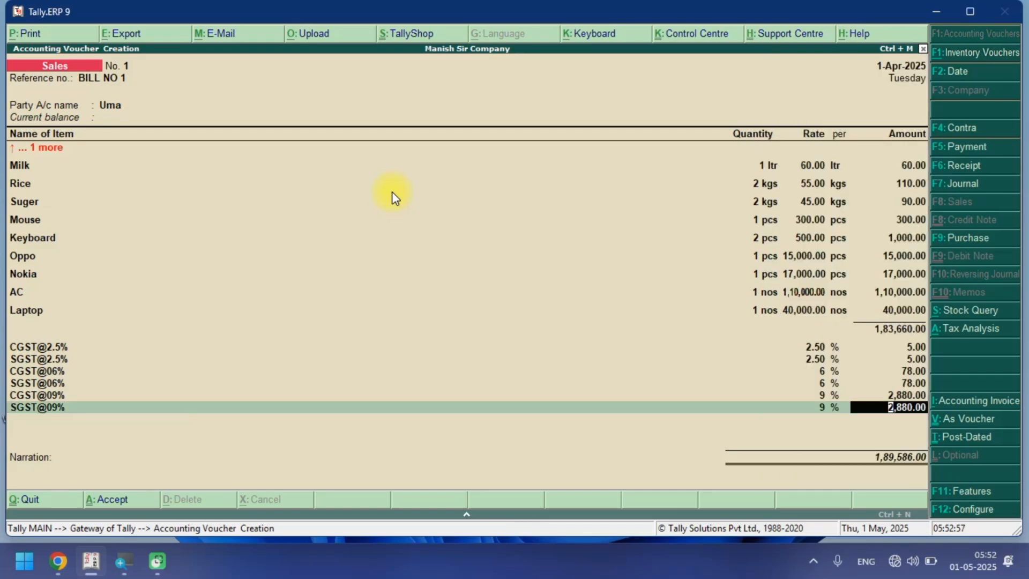
key(Return)
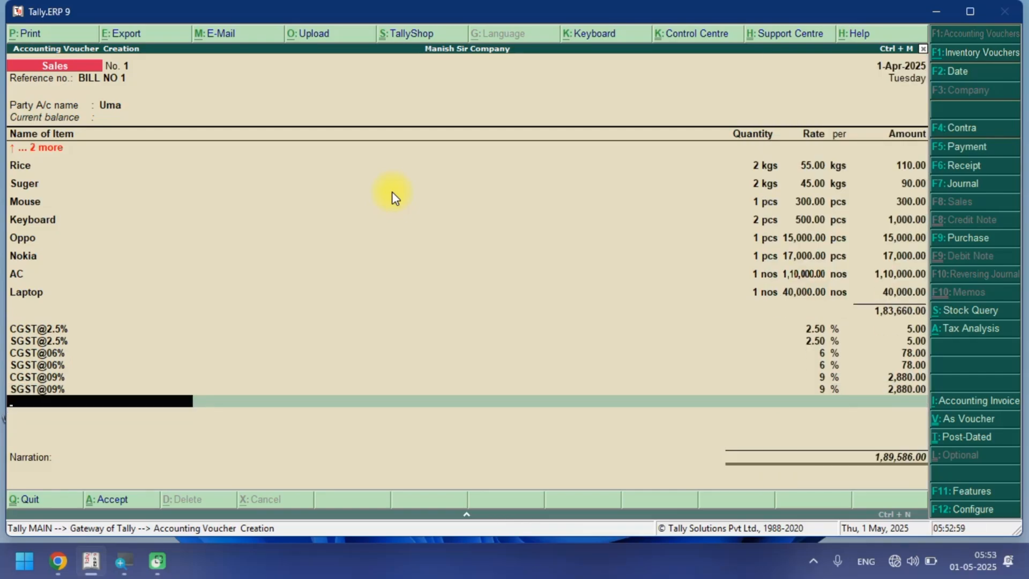
Add the CGST@14% tax ledger to the invoice's tax lines.
text(C)
key(Down)
key(Down)
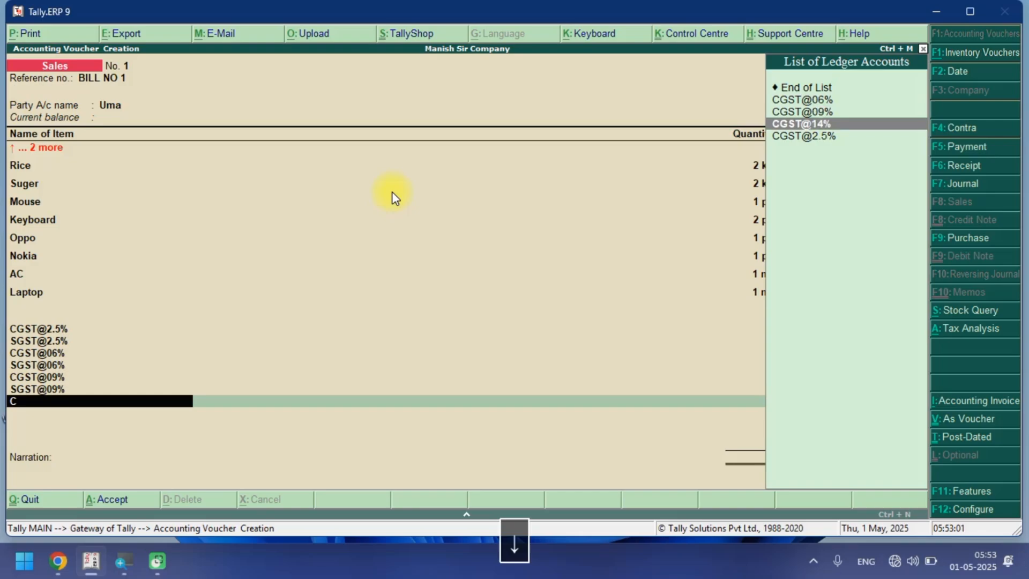
key(Return)
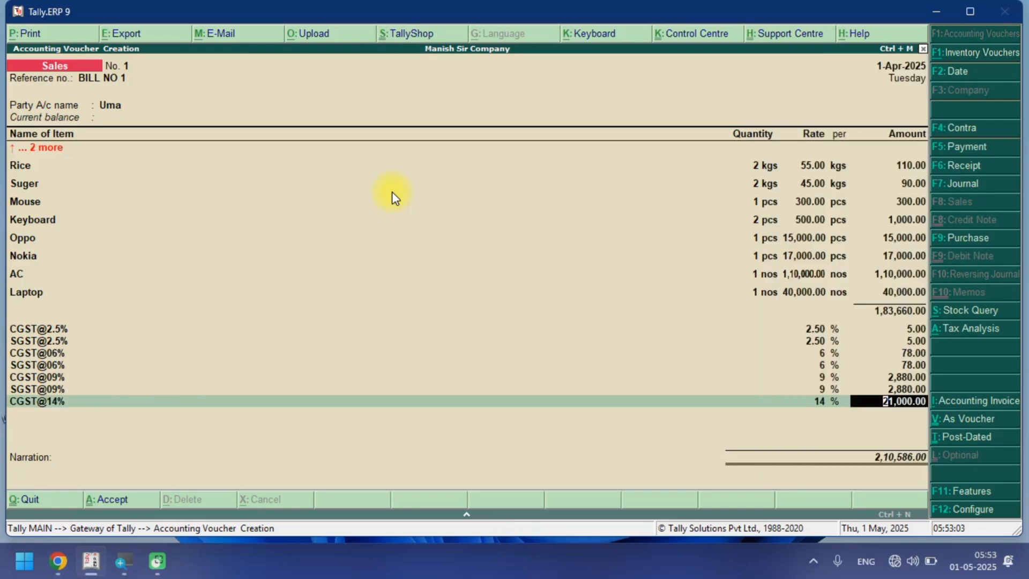
key(Return)
Add the SGST@14% tax ledger below the CGST@14% line.
text(S)
key(Down)
key(Down)
key(Down)
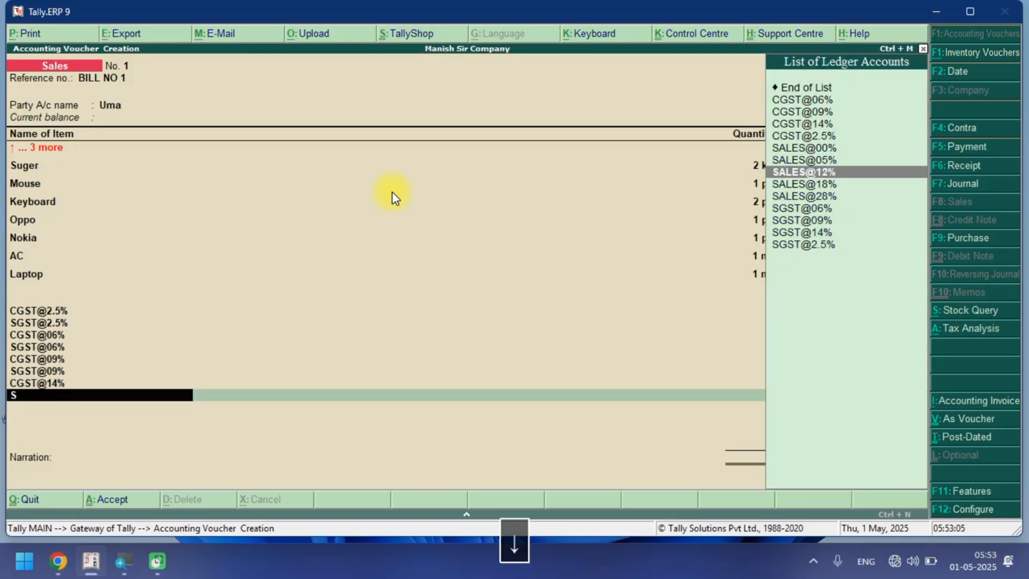
key(Down)
key(Down)
key(Down)
key(Down)
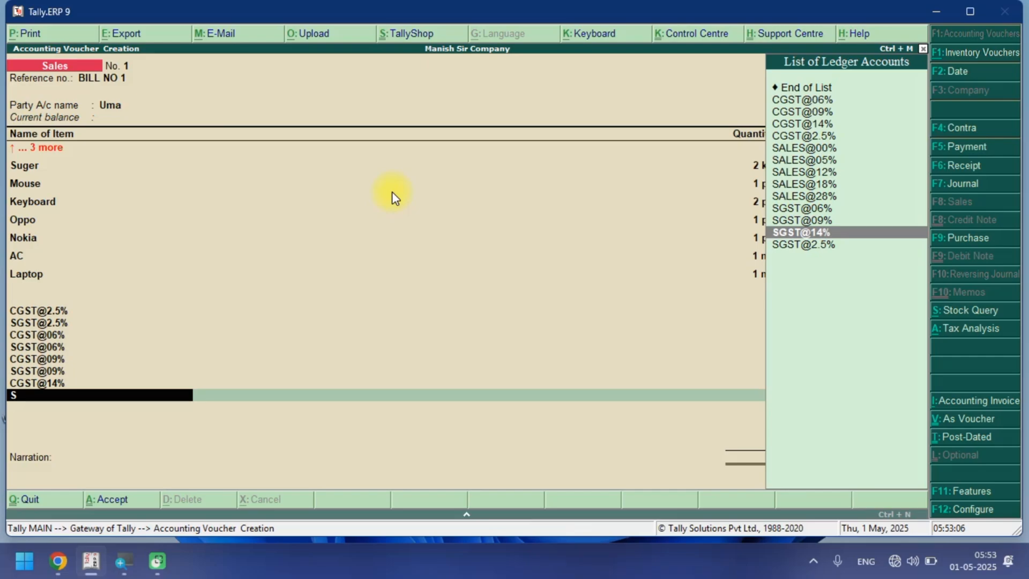
key(Return)
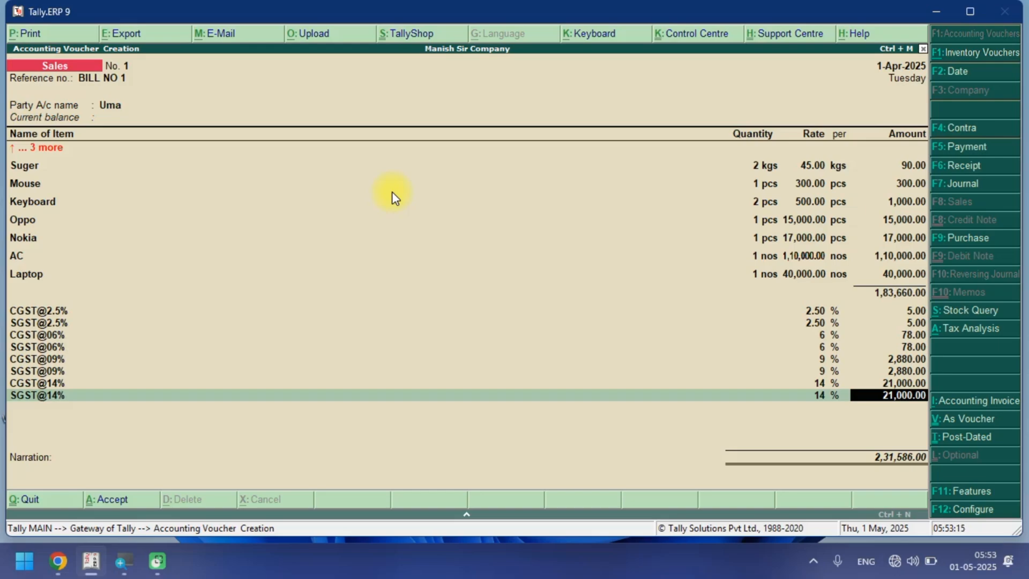
Review the invoice's tax analysis, then save the sales invoice.
key(alt+a)
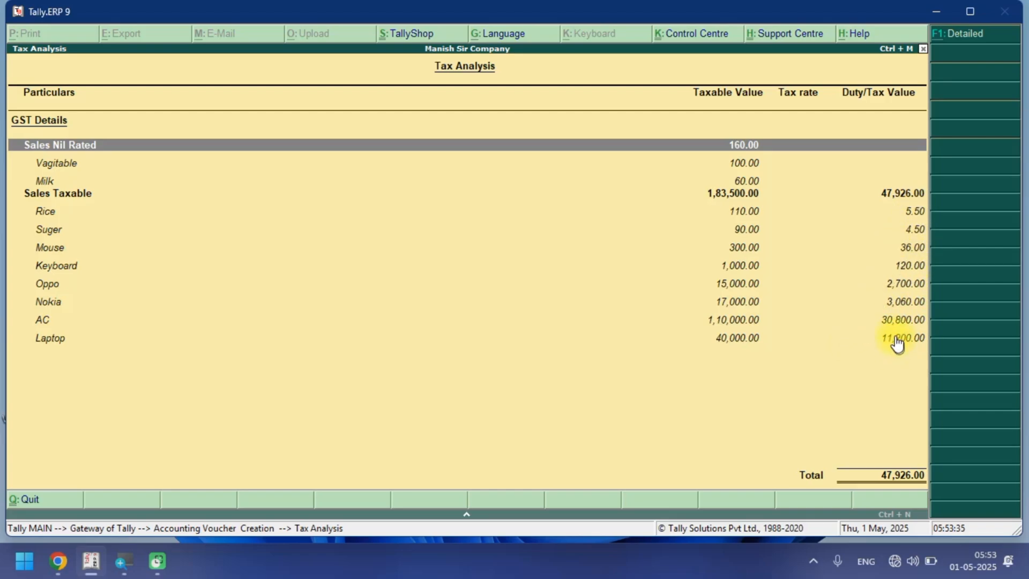
key(Escape)
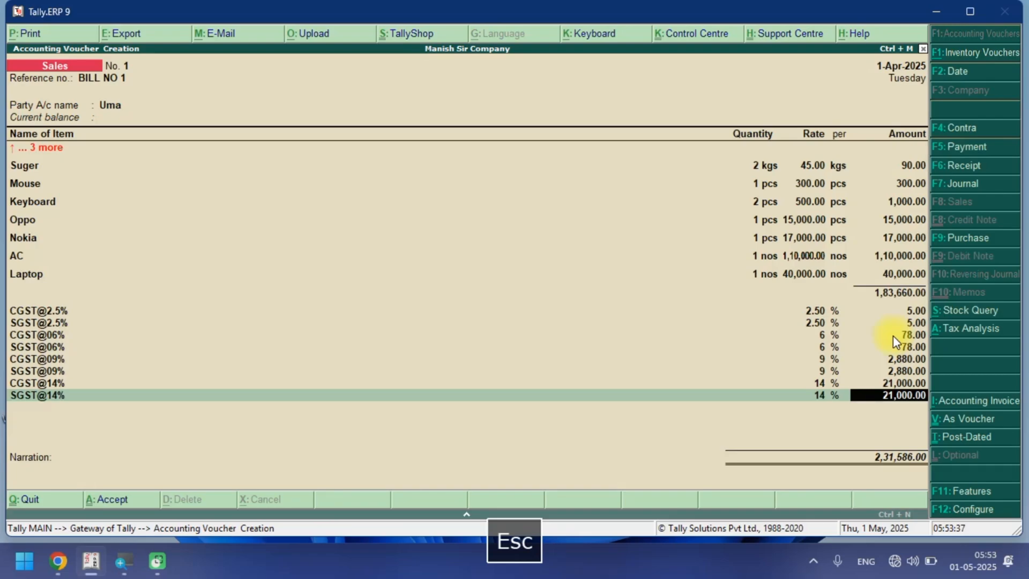
key(Return)
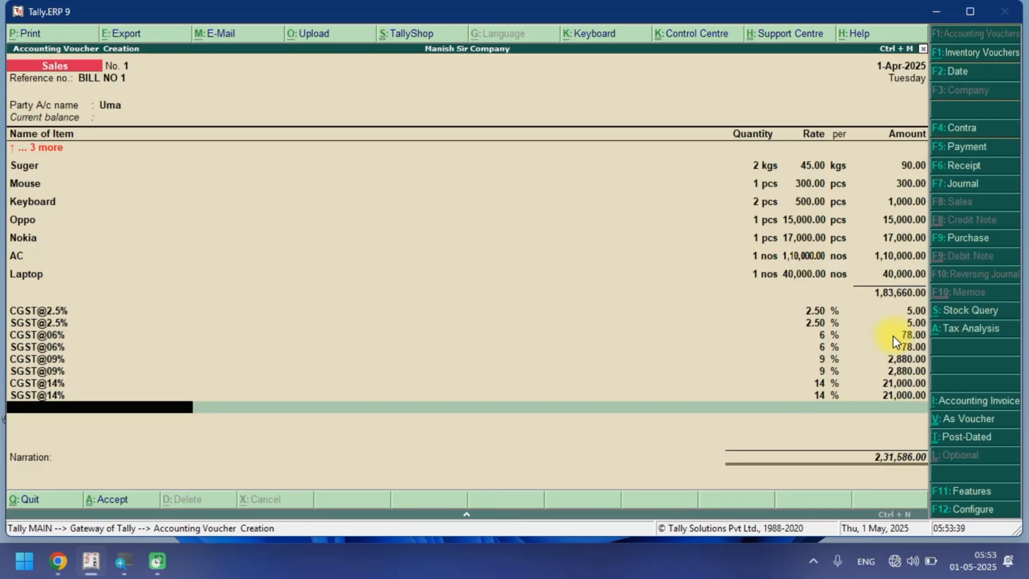
key(Return)
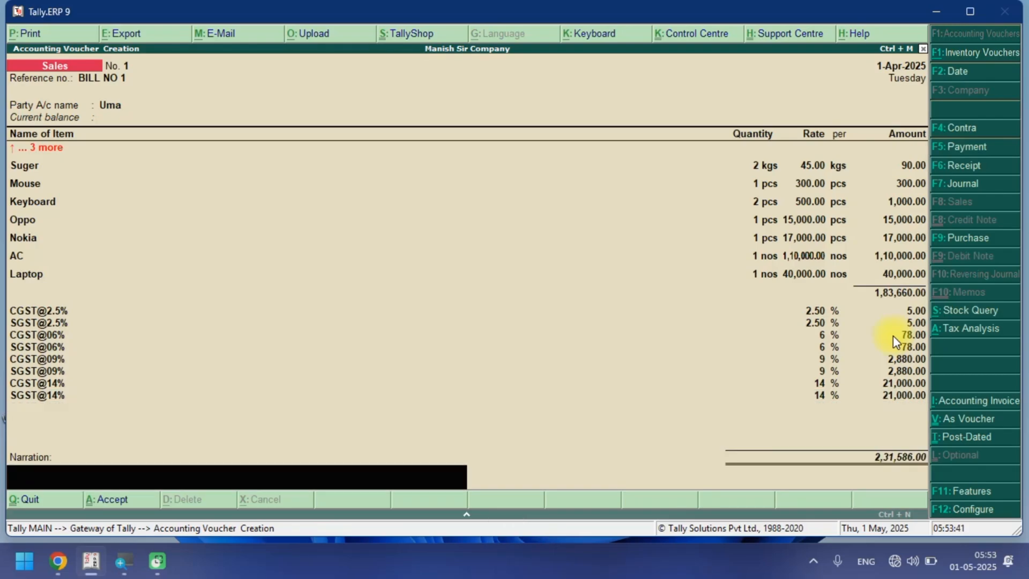
key(Return)
key(Return)
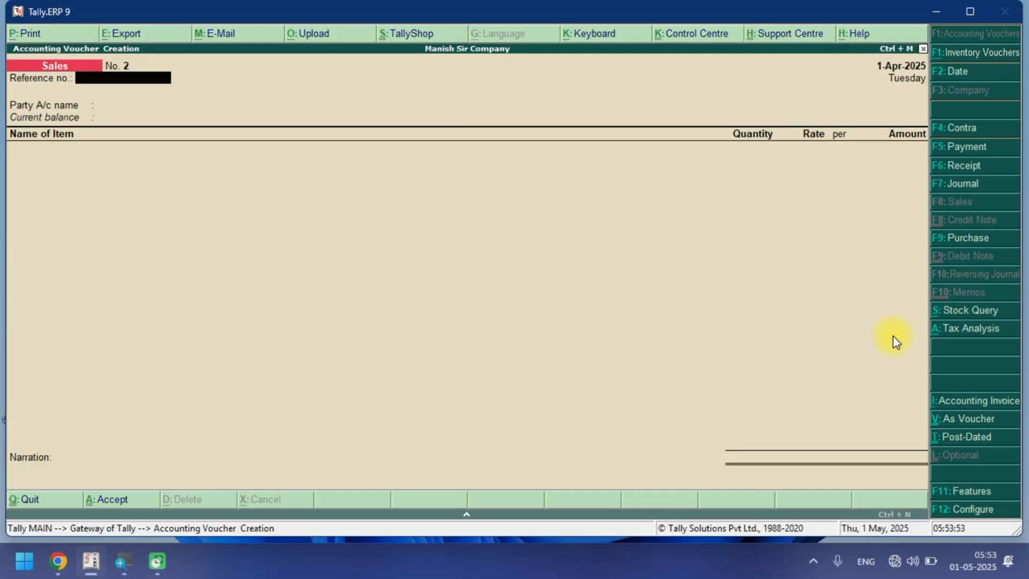
Start a Receipt voucher and credit the customer's party ledger with 2,31,586.
key(F6)
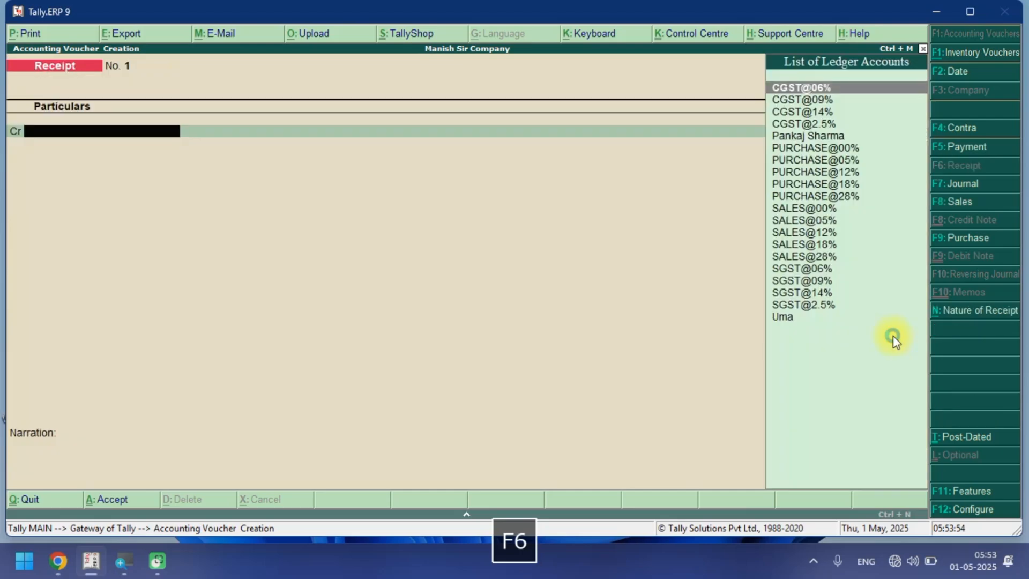
key(F5)
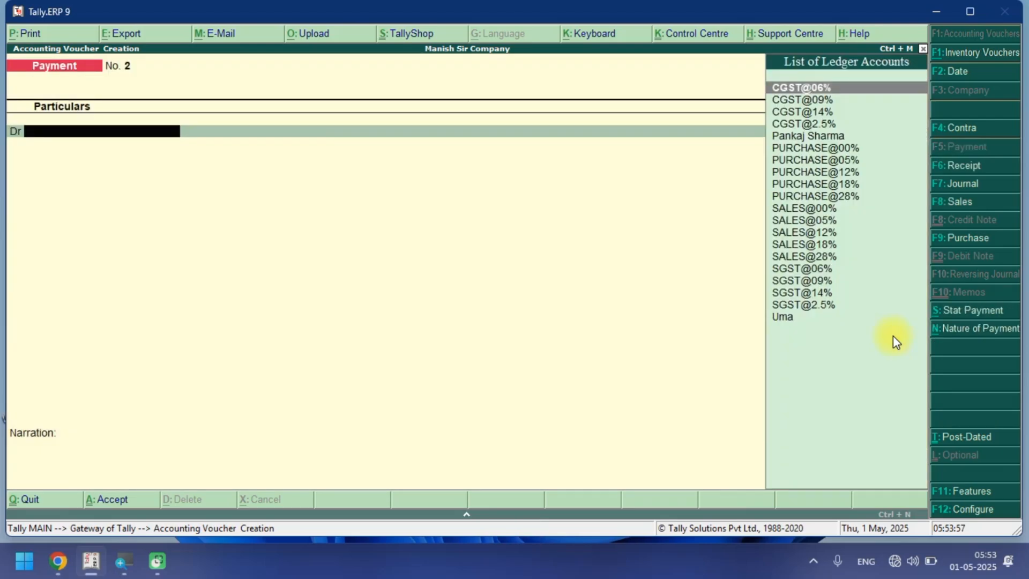
key(F6)
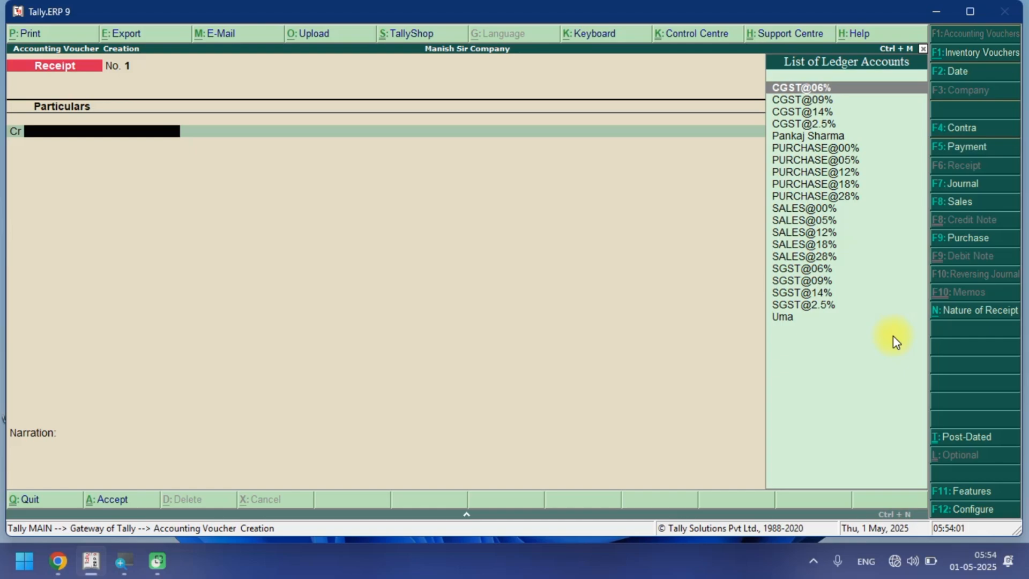
text(u)
key(Return)
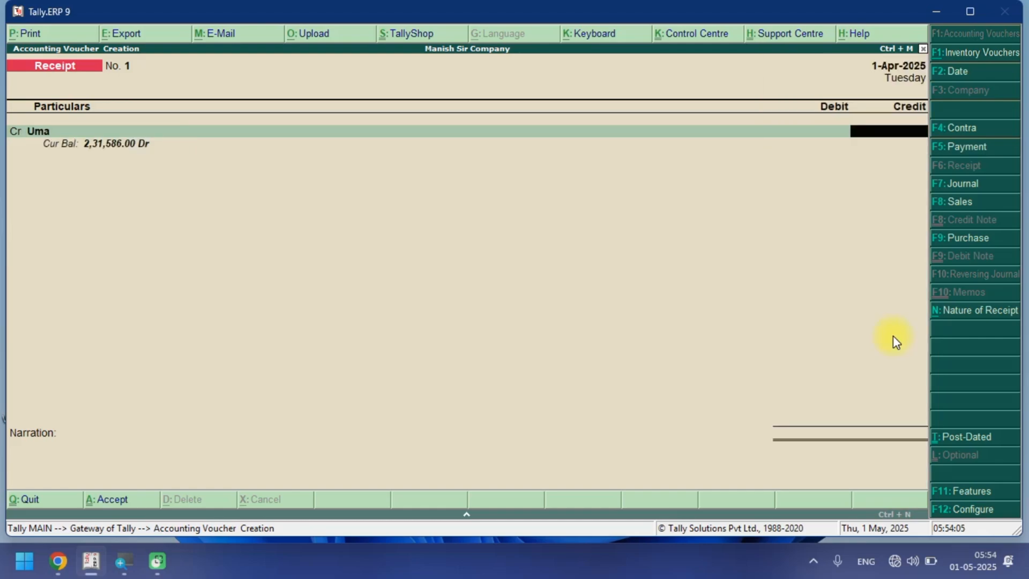
text(2,31,)
text(586)
key(Return)
Settle the receipt against bill 1, debit Cash, and save the receipt voucher.
key(Return)
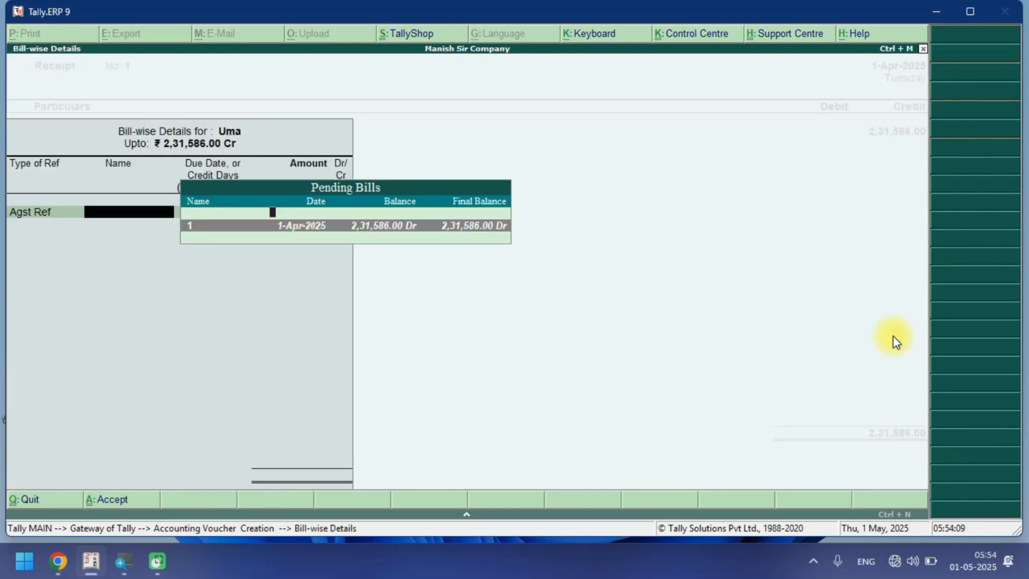
key(Return)
key(Return)
key(Return)
key(Return)
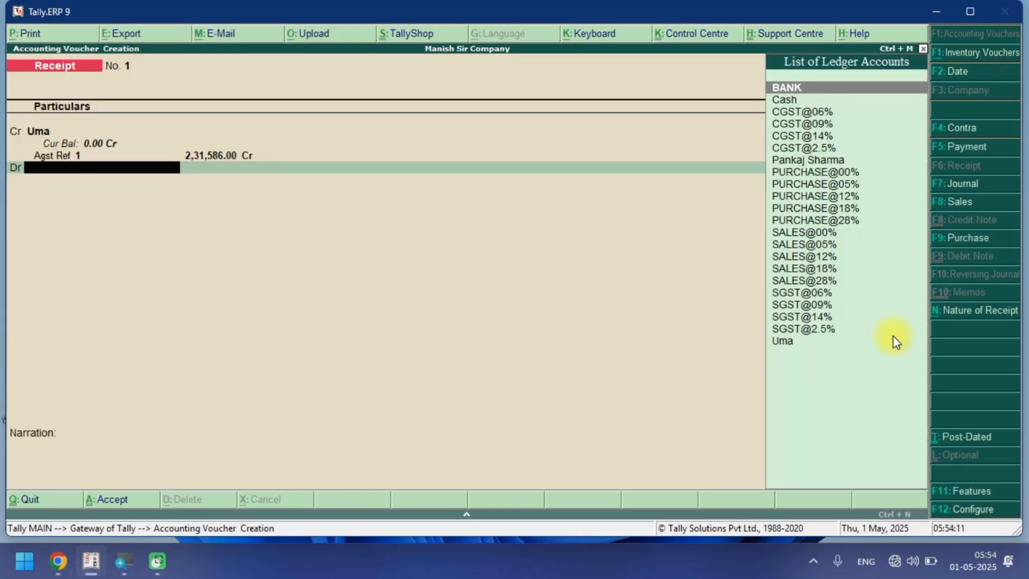
key(Down)
key(Return)
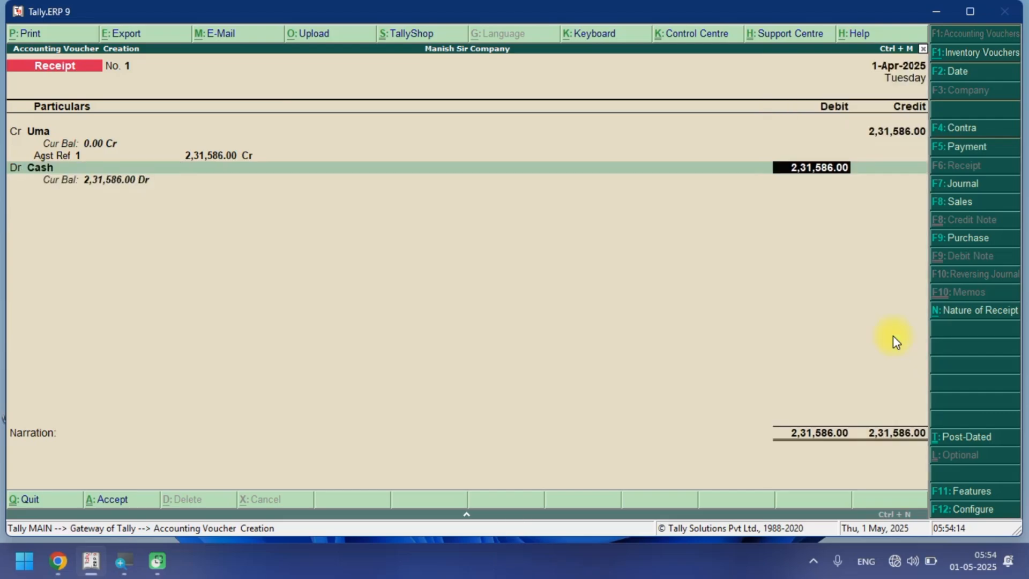
key(Return)
key(Return)
key(Return)
key(Return)
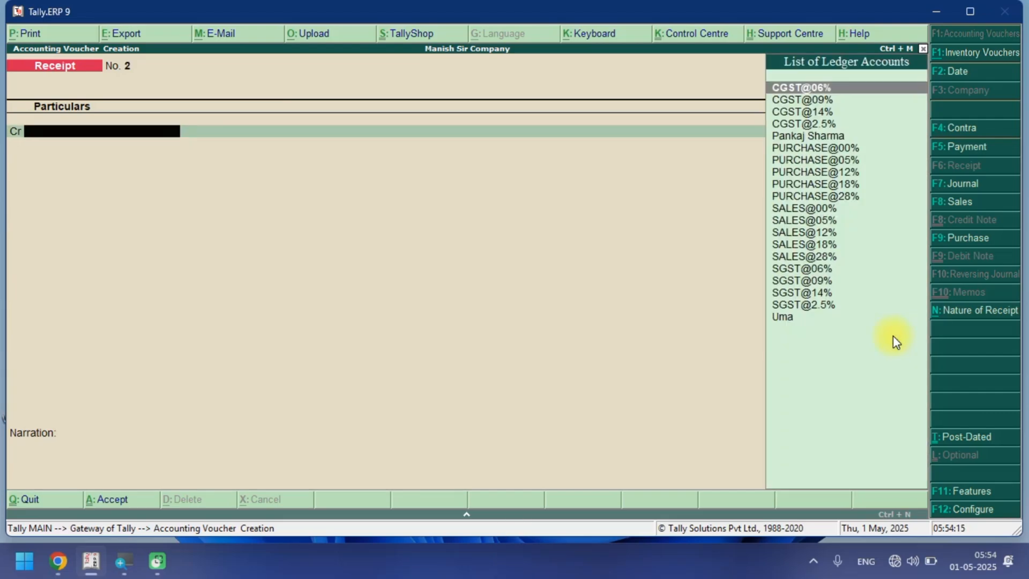
Open the Day Book and open the sales invoice from it for review.
key(Escape)
key(Escape)
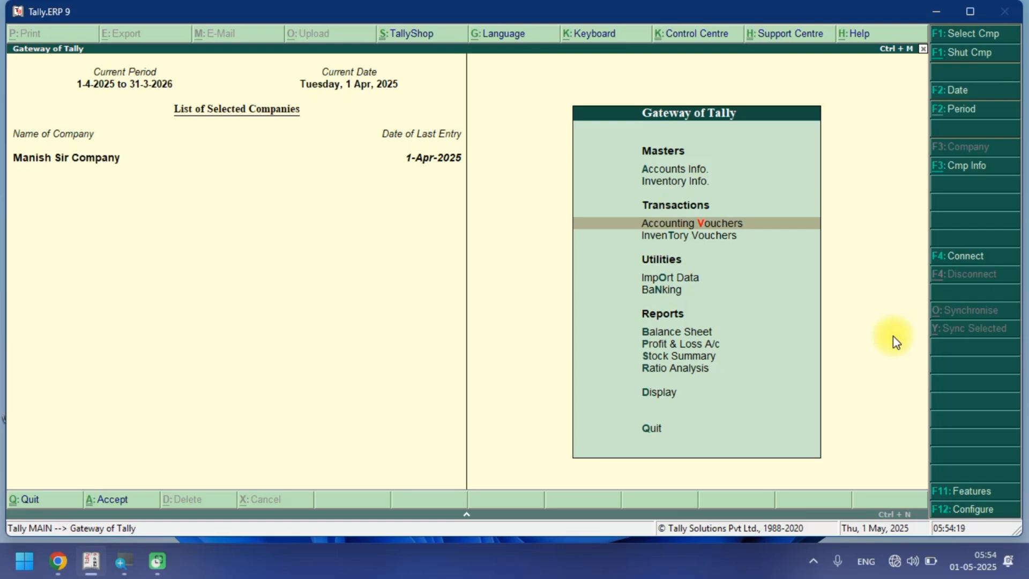
key(Down)
key(Down)
key(Down)
key(Down)
key(Down)
key(Down)
key(Down)
key(Down)
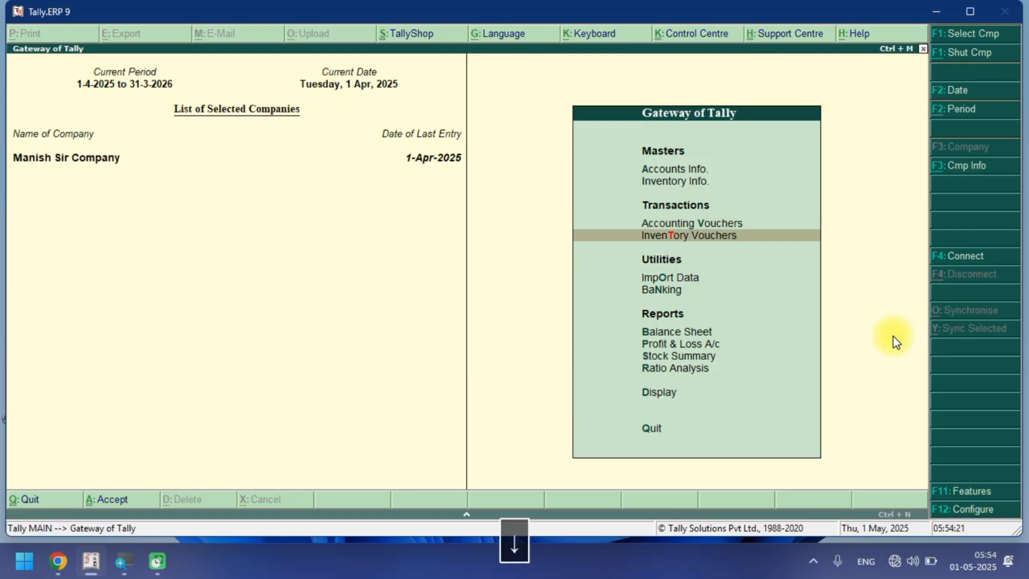
key(Return)
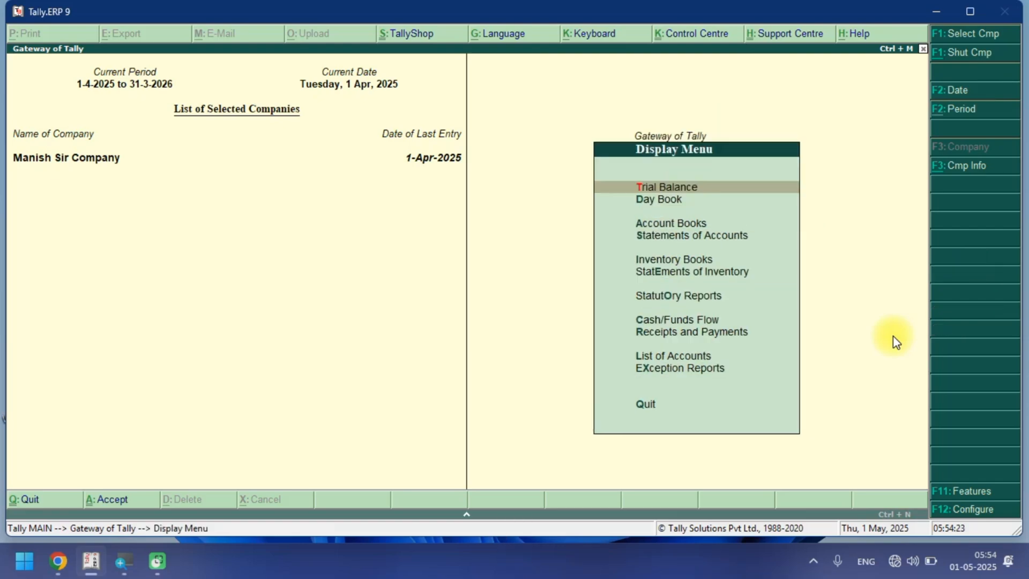
key(Down)
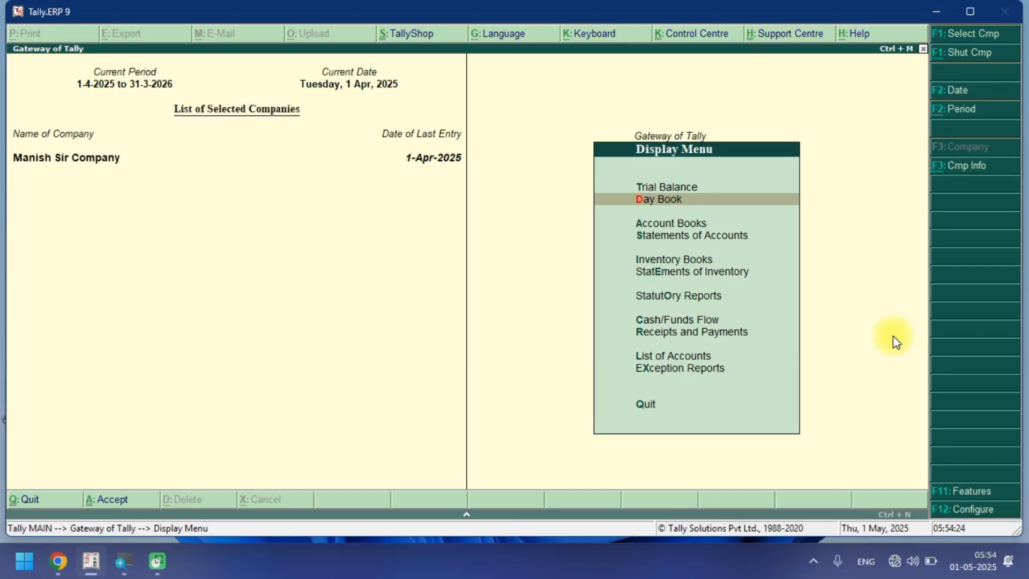
key(Return)
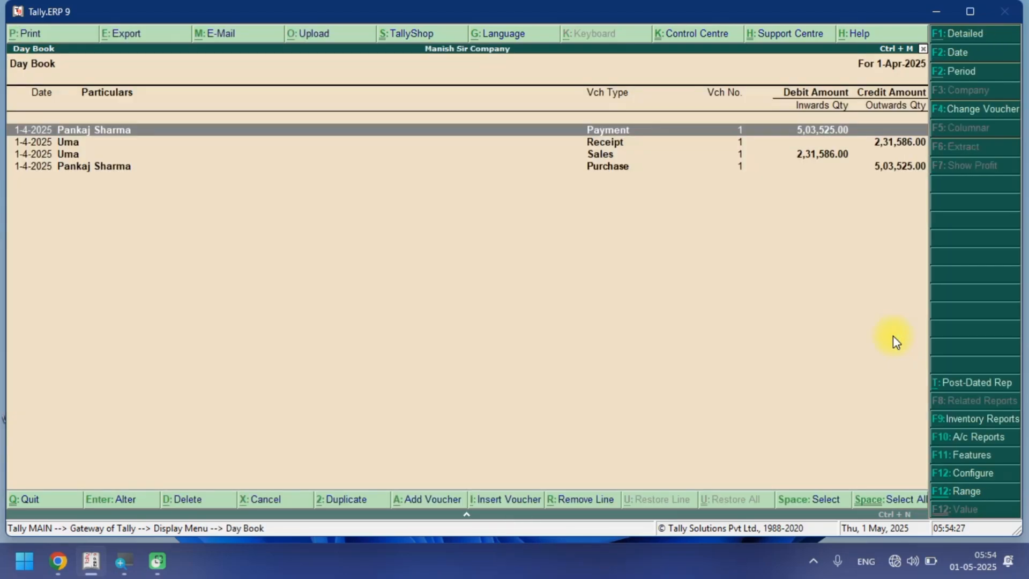
key(Down)
key(Down)
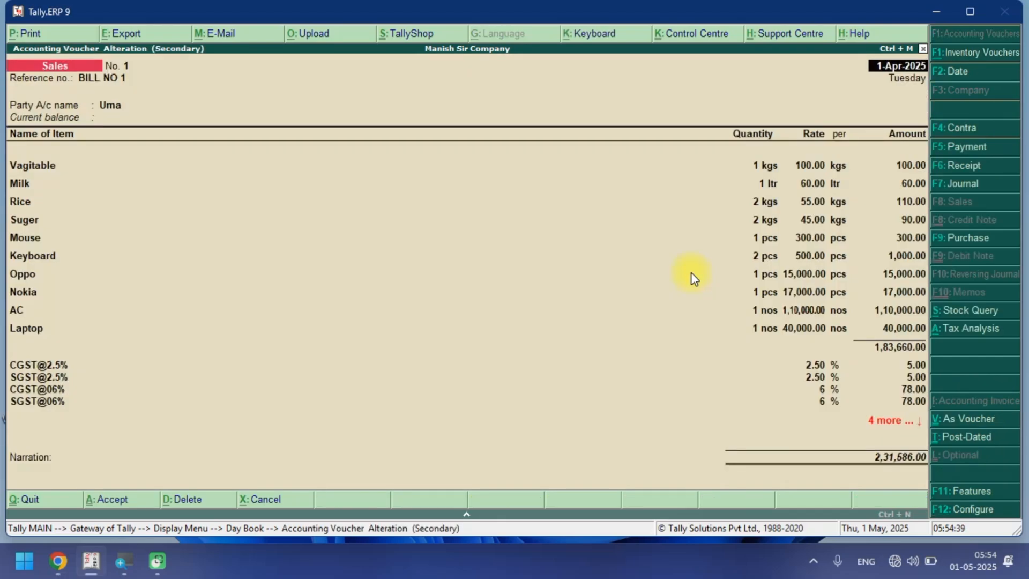
Preview the sales invoice for printing, zoom in and read through its item, tax and total sections.
key(alt+p)
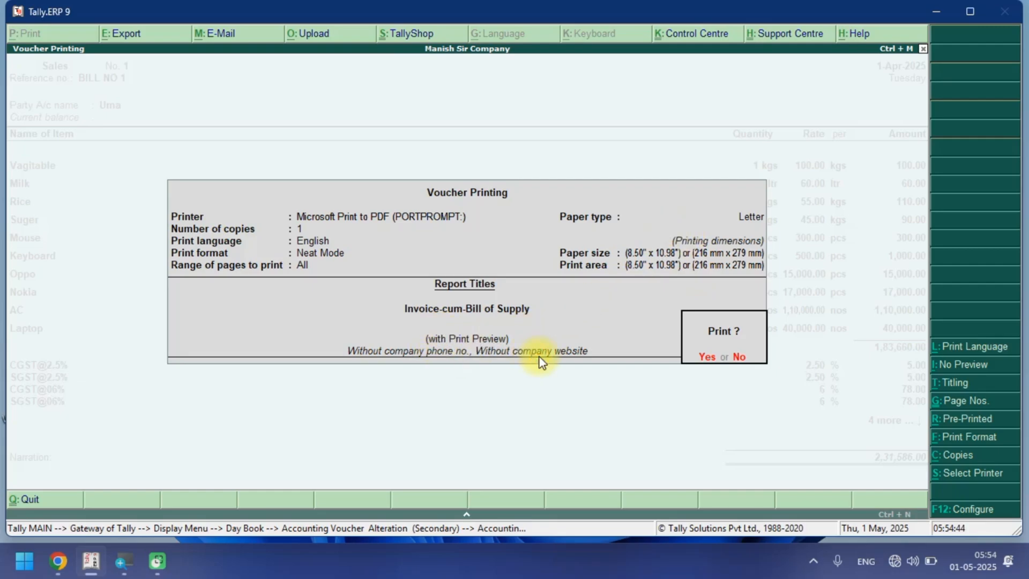
key(Return)
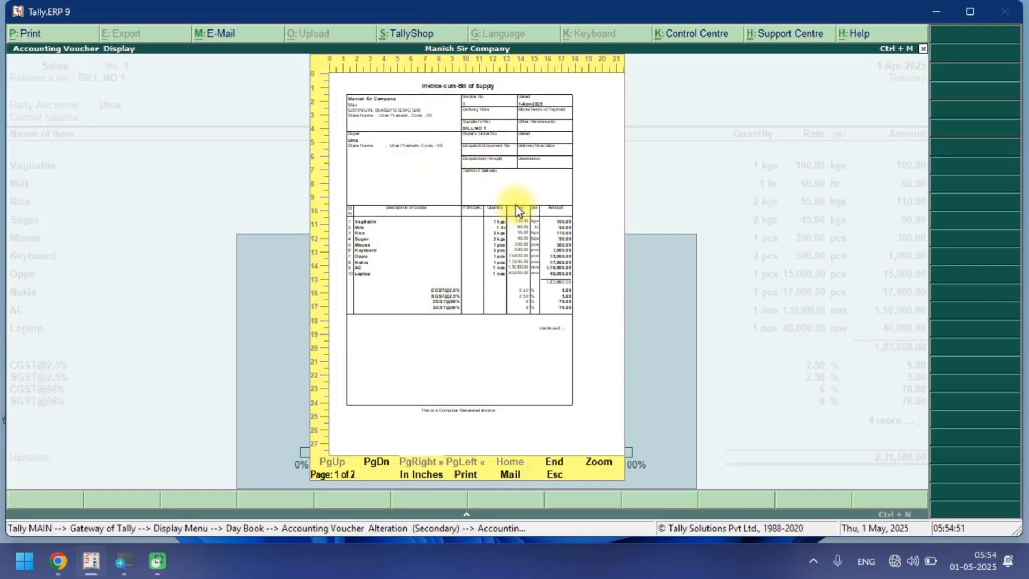
key(alt+z)
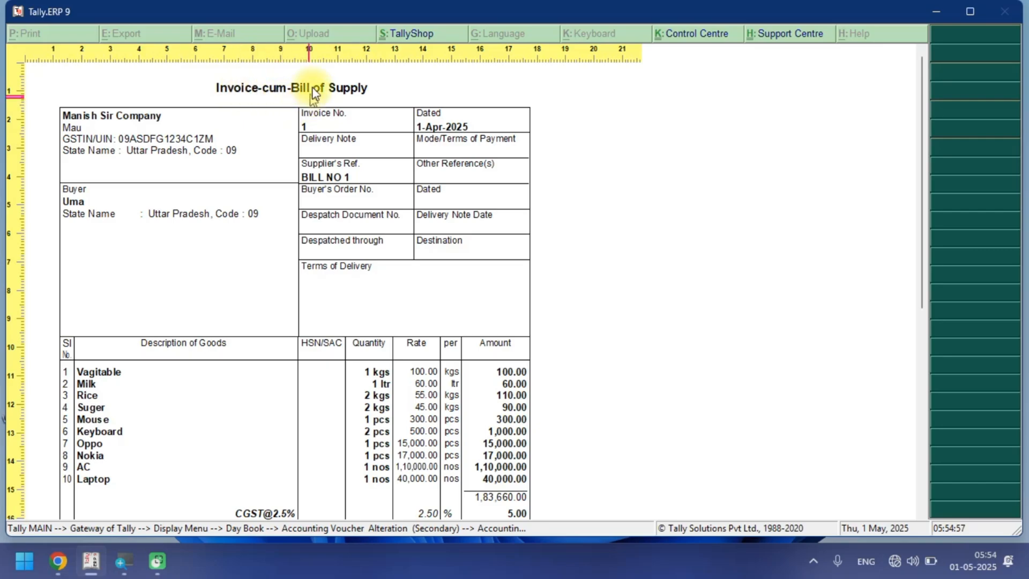
scroll(356, 177, down, 3)
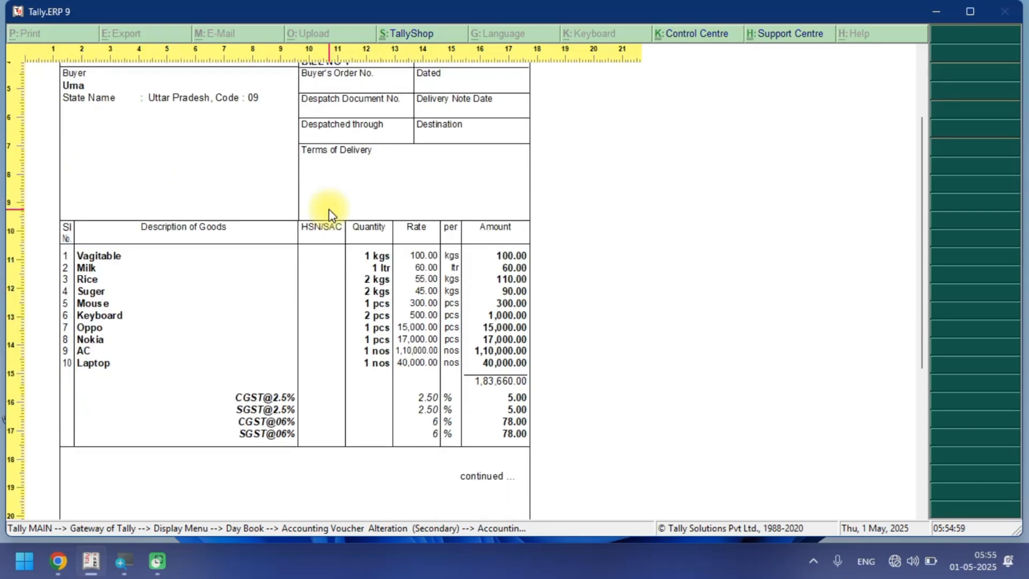
scroll(490, 423, down, 1)
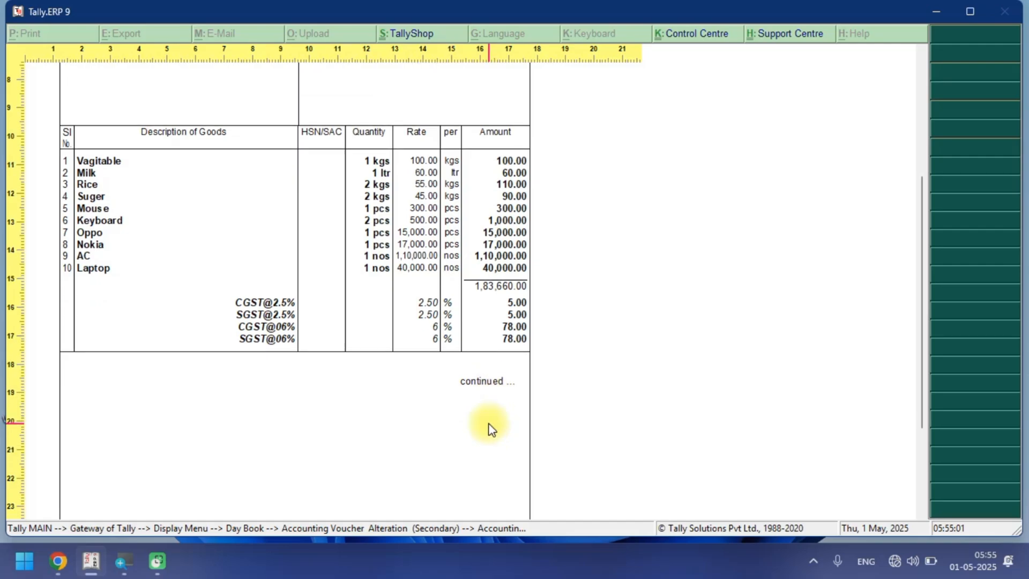
scroll(488, 429, down, 8)
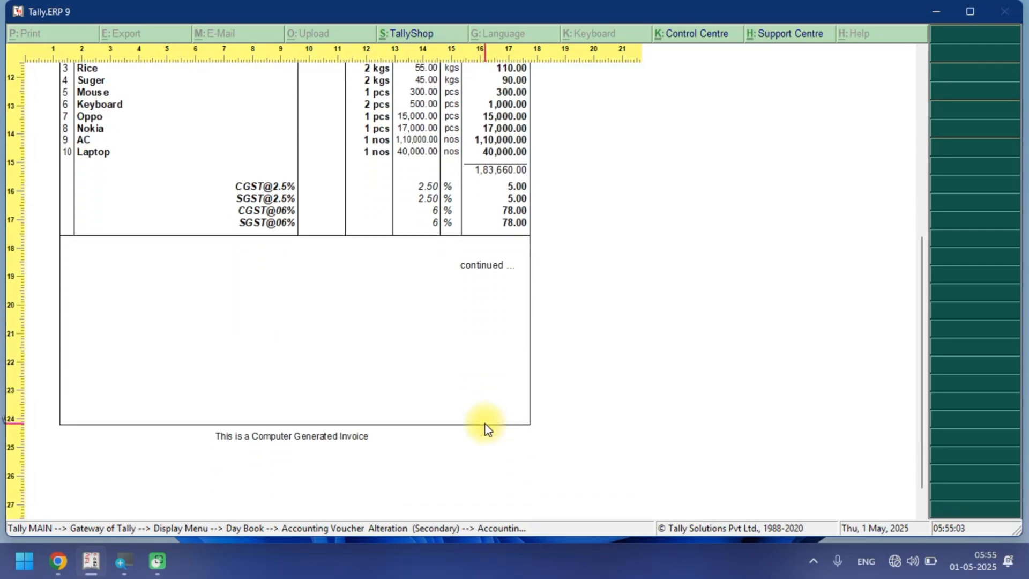
scroll(481, 432, down, 3)
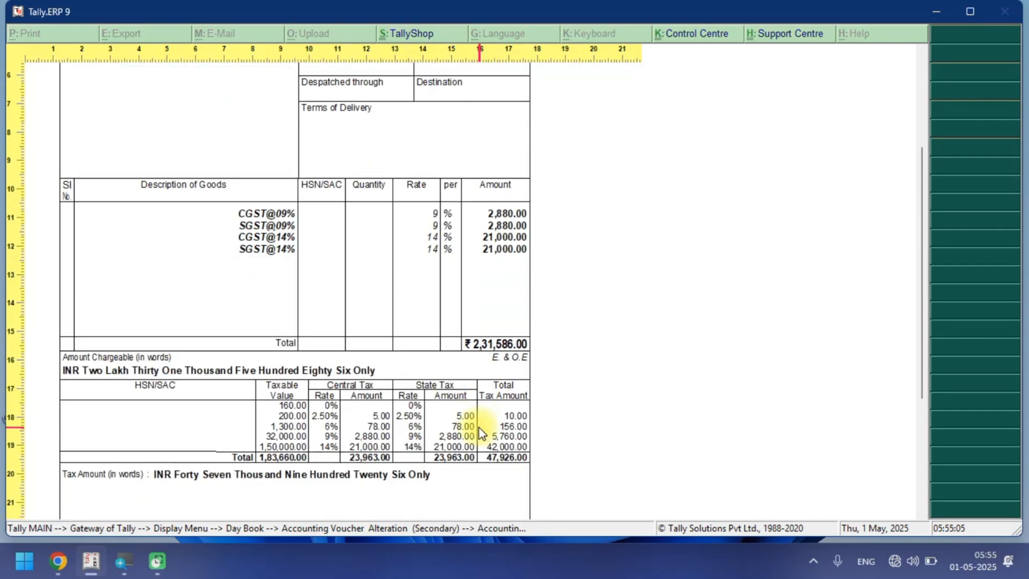
scroll(458, 337, up, 5)
scroll(458, 341, down, 5)
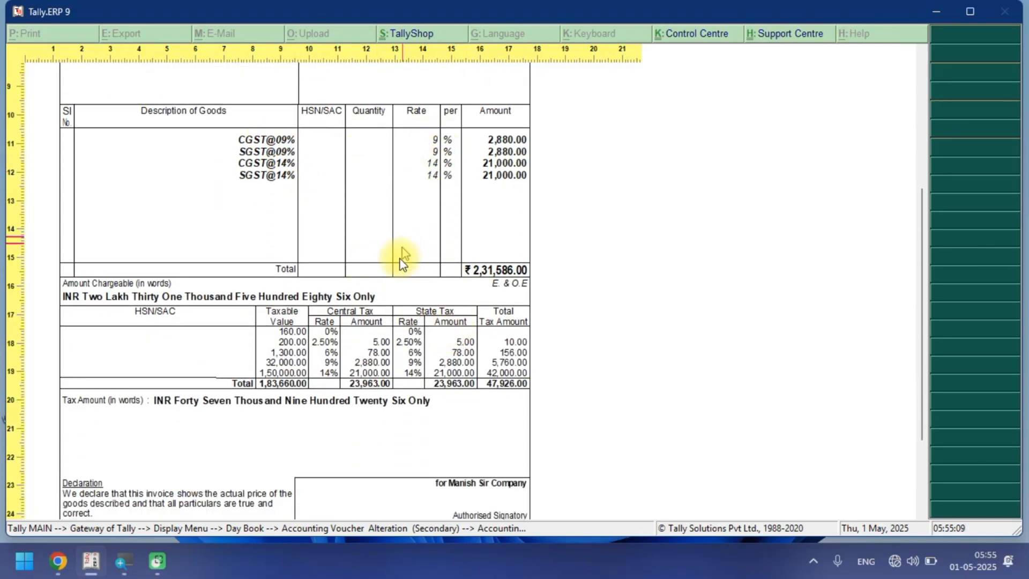
scroll(400, 244, down, 1)
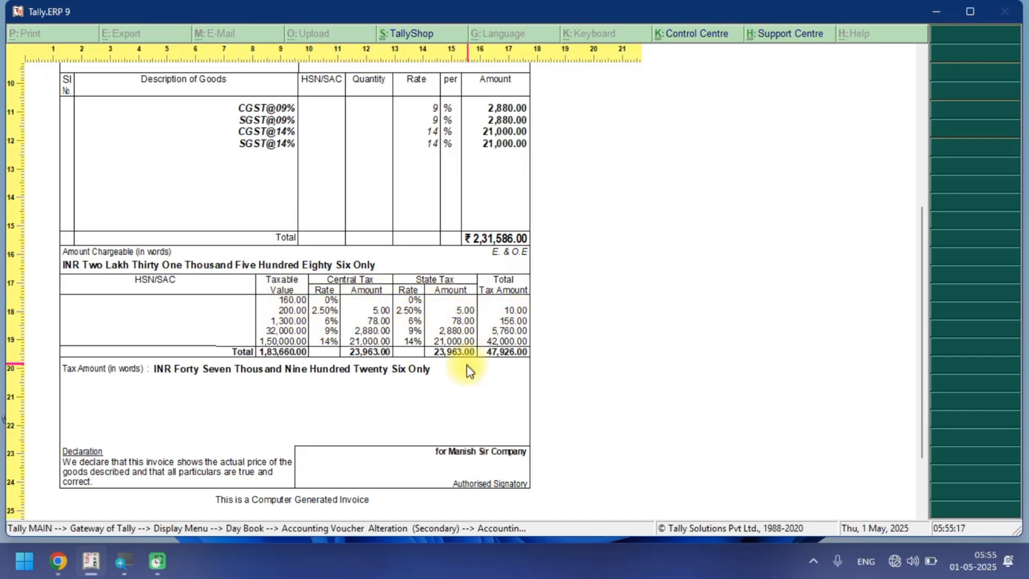
scroll(470, 371, down, 3)
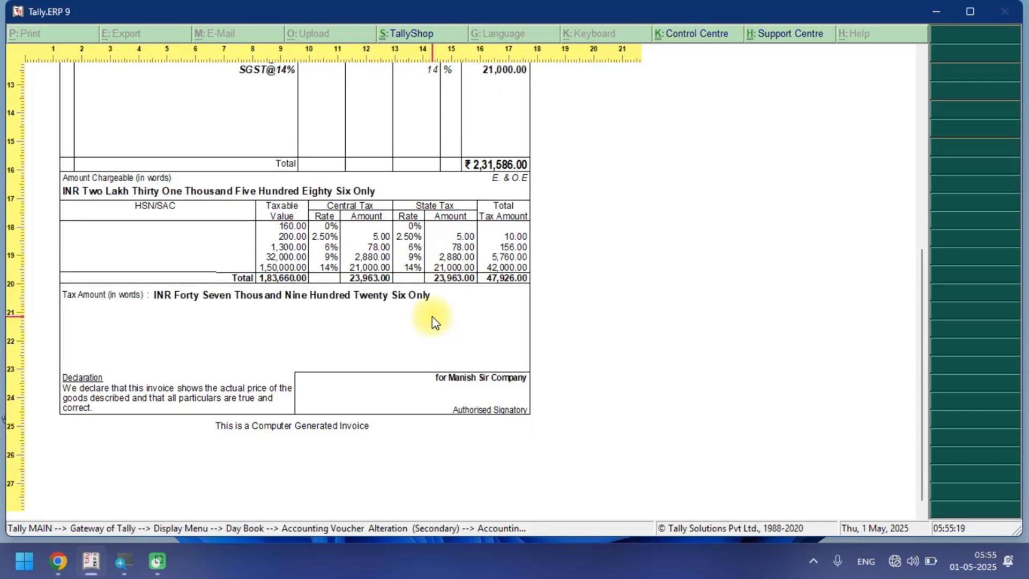
scroll(432, 315, up, 12)
scroll(432, 311, down, 8)
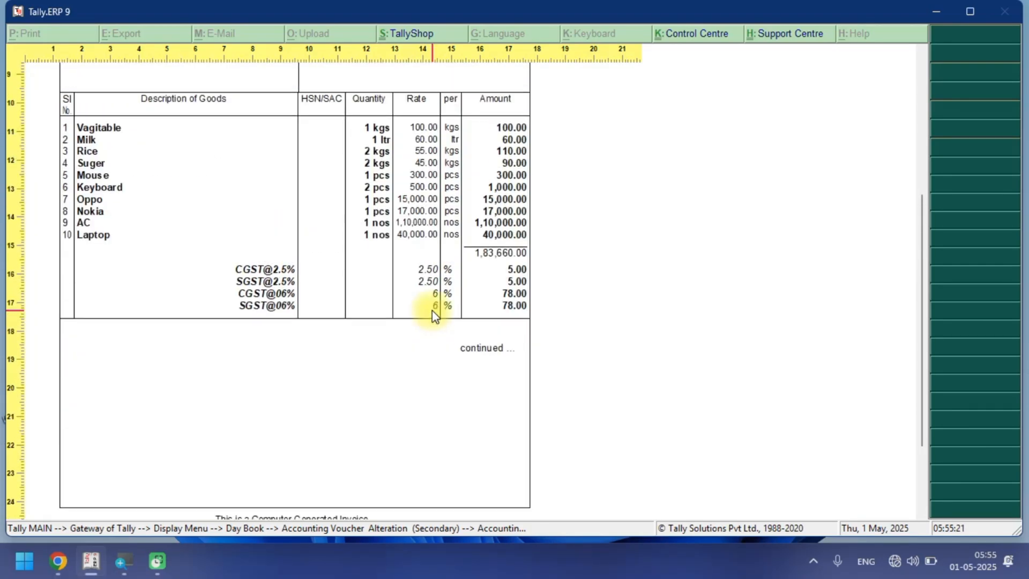
scroll(432, 311, up, 8)
key(Escape)
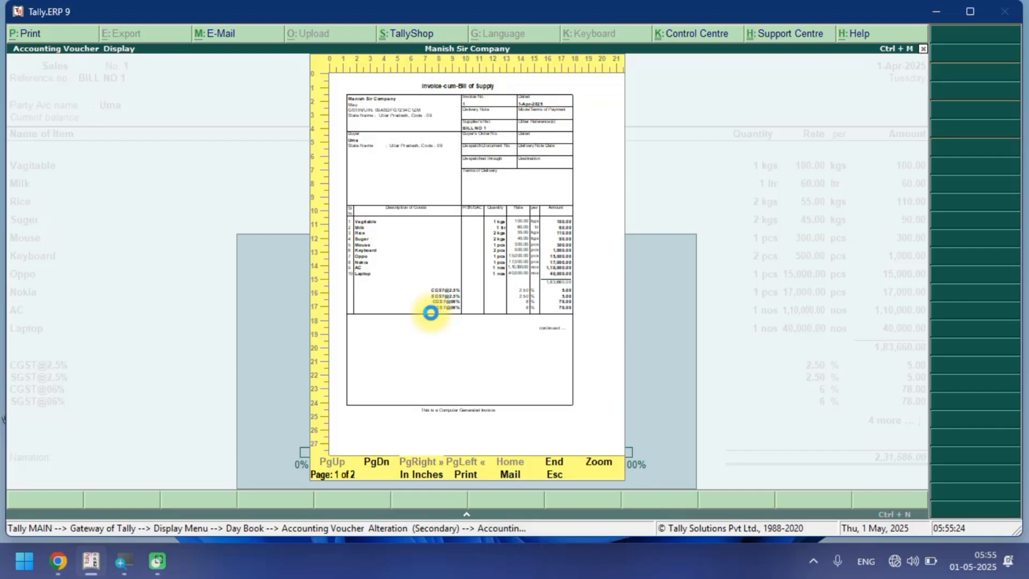
key(Escape)
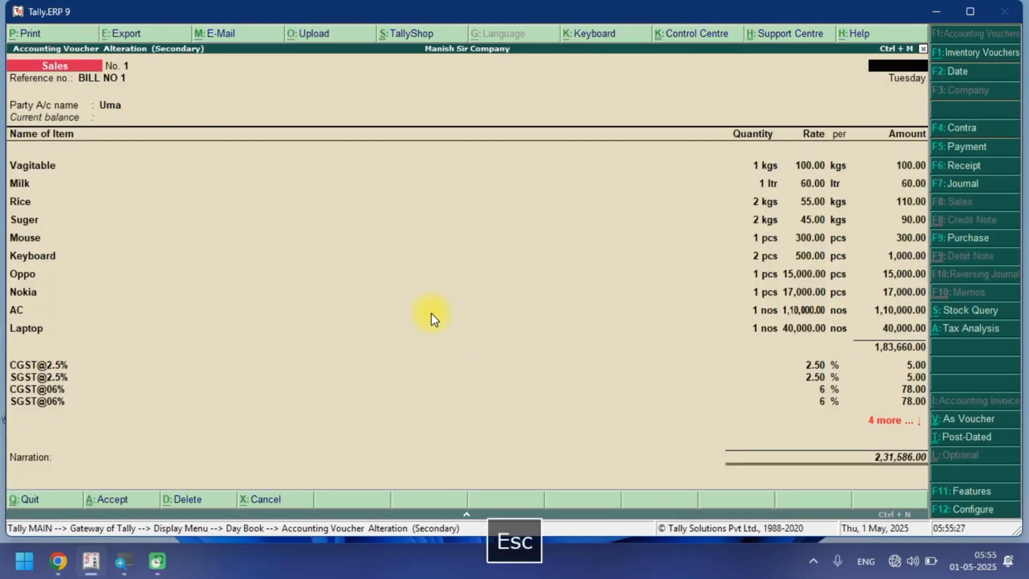
Open the purchase voucher from the Day Book and preview its printed invoice zoomed in.
key(Escape)
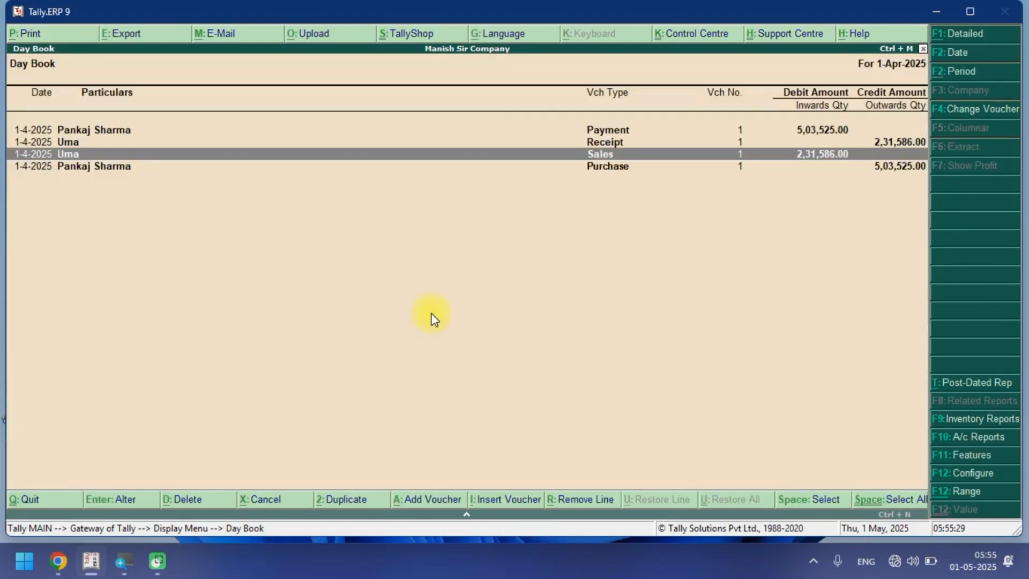
key(Down)
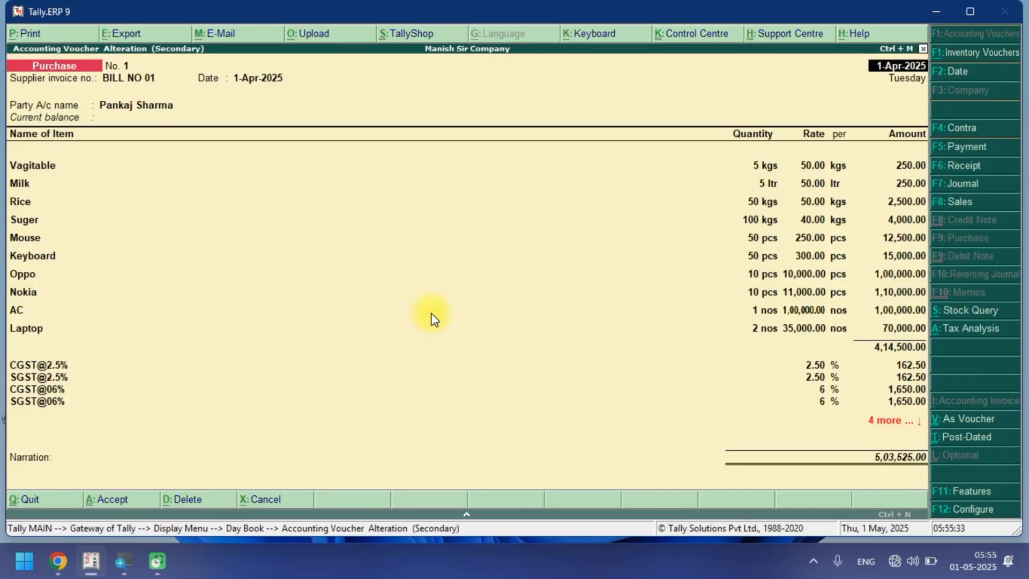
key(alt+p)
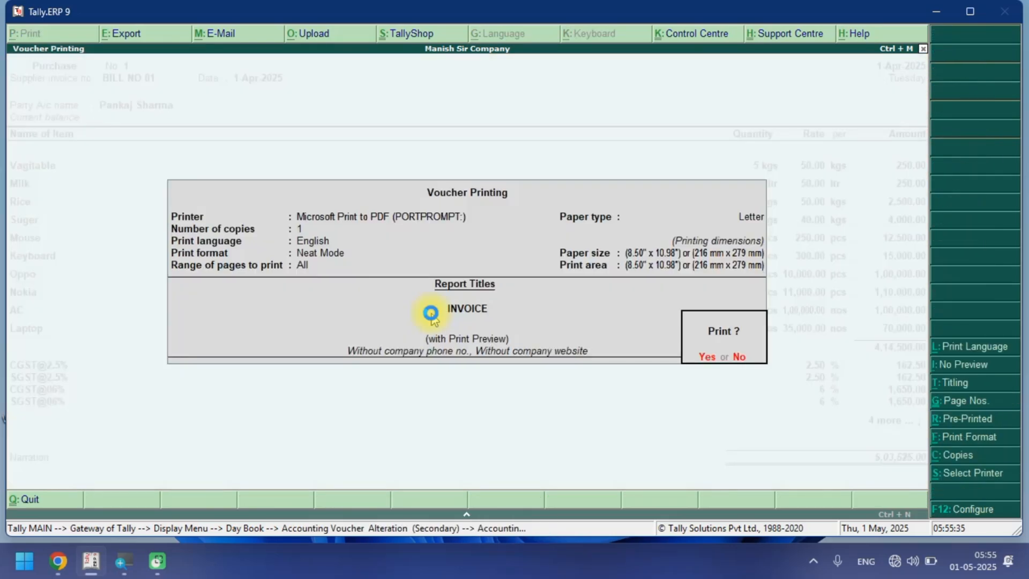
key(Return)
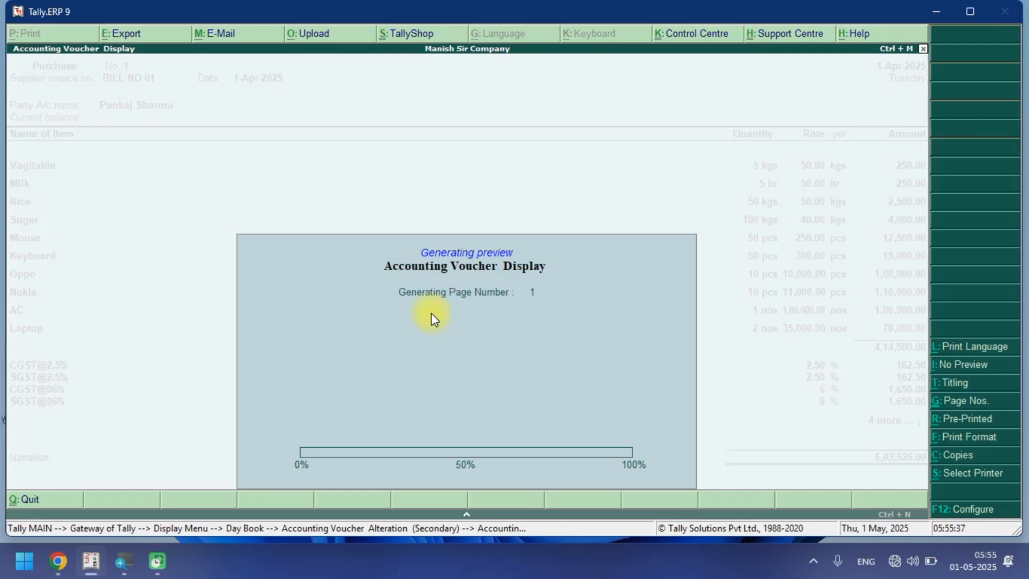
key(alt+z)
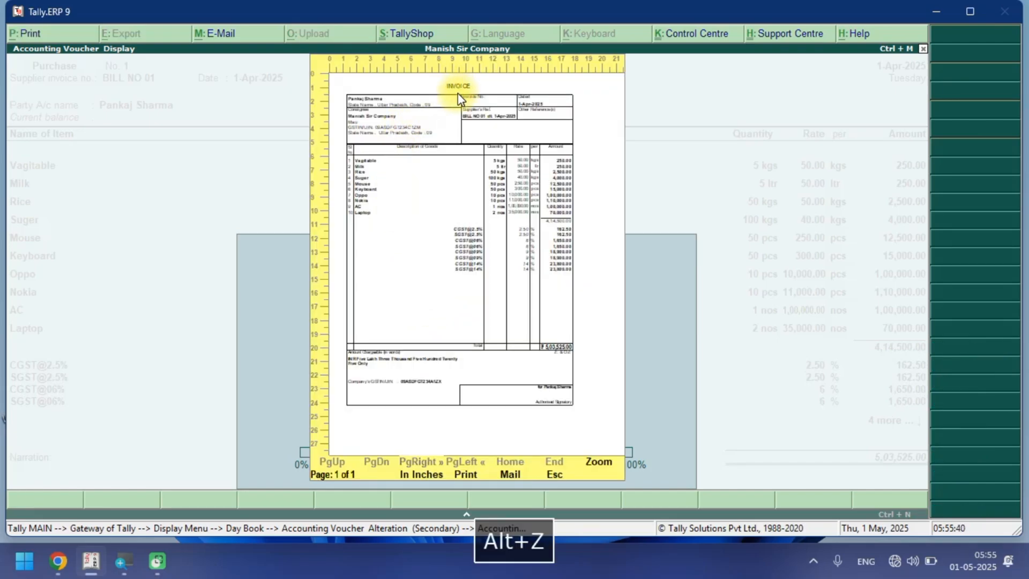
scroll(263, 309, down, 10)
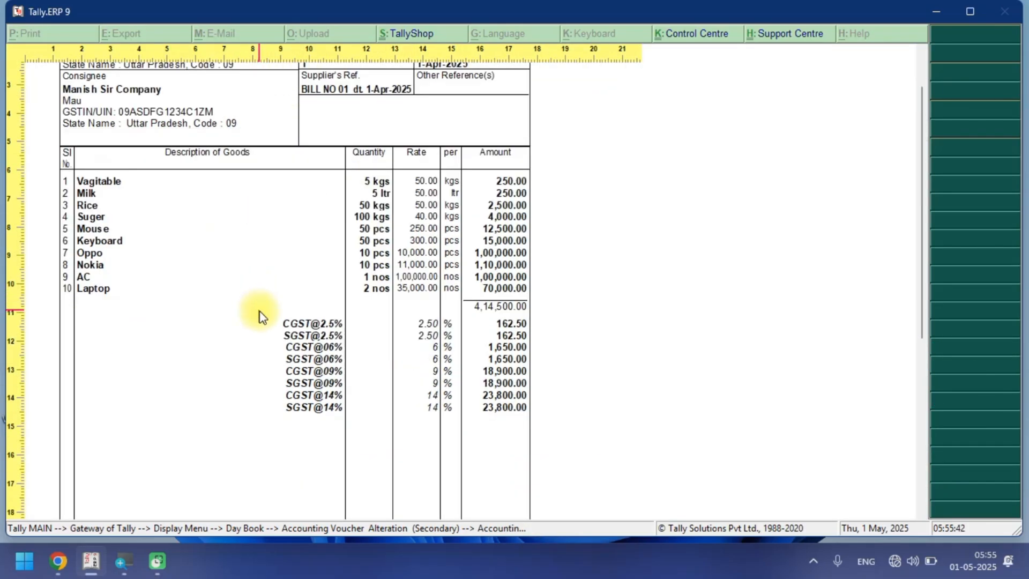
scroll(278, 304, down, 2)
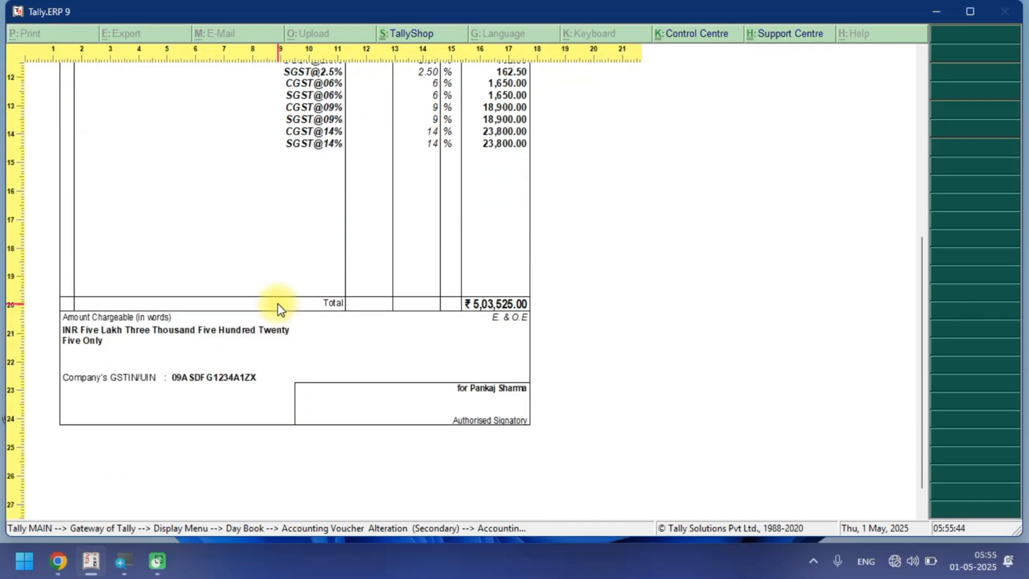
scroll(275, 303, up, 5)
scroll(276, 304, up, 2)
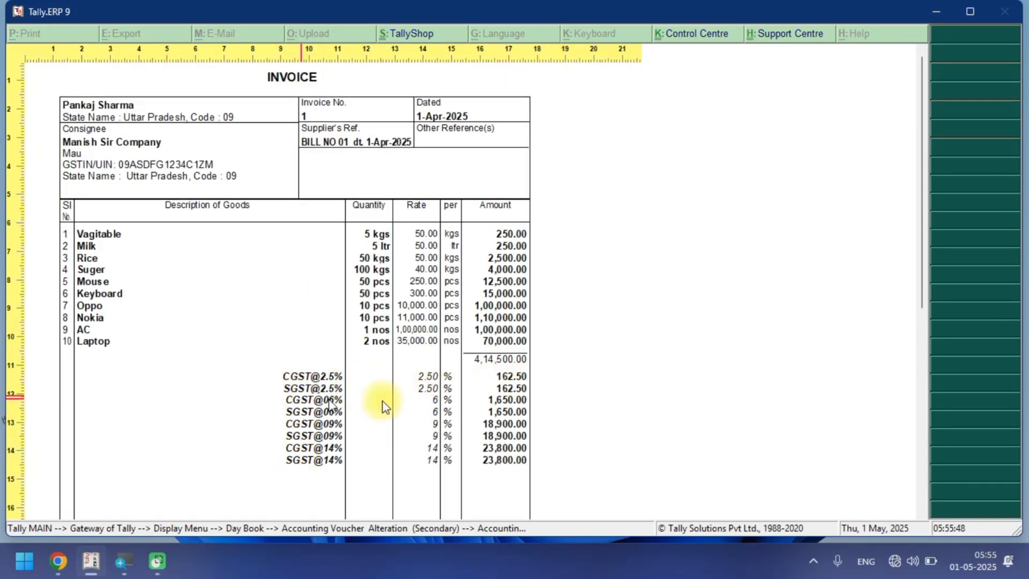
scroll(360, 415, down, 5)
key(Escape)
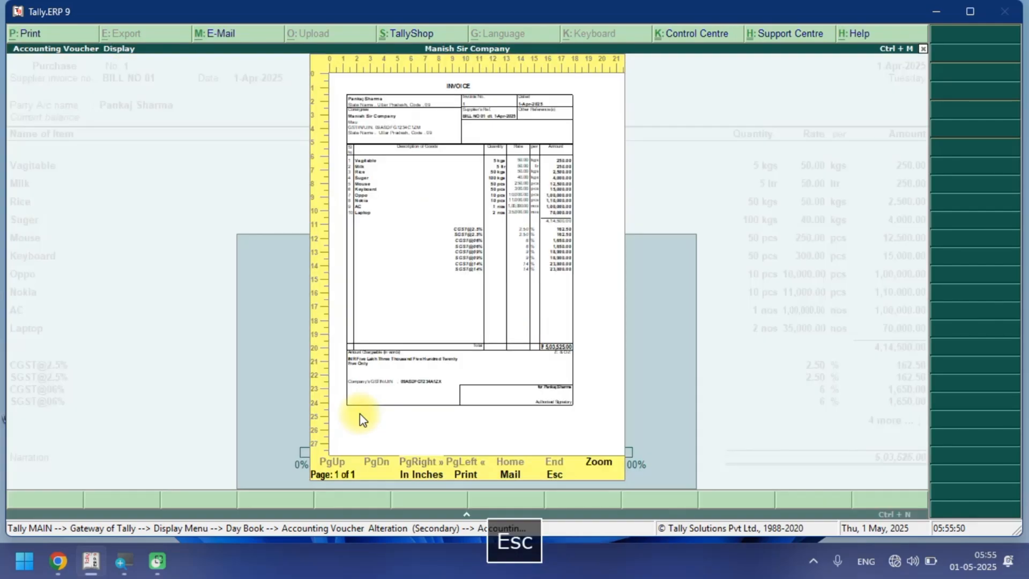
key(Escape)
Leave the purchase voucher and open the GSTR-1 return summary under GST statutory reports.
key(Escape)
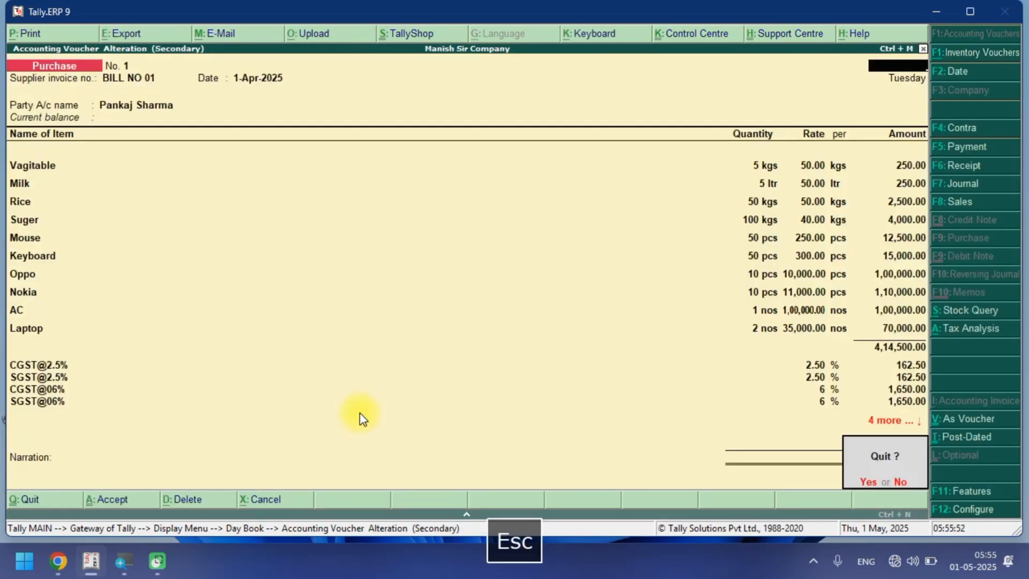
key(Escape)
key(Escape)
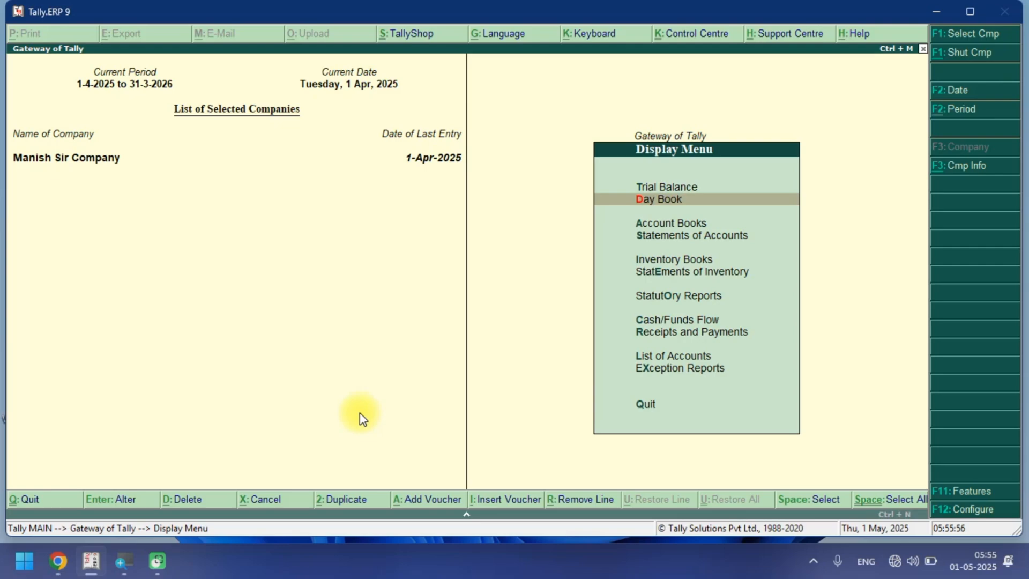
key(Down)
key(Down)
key(Down)
key(Down)
key(Down)
key(Return)
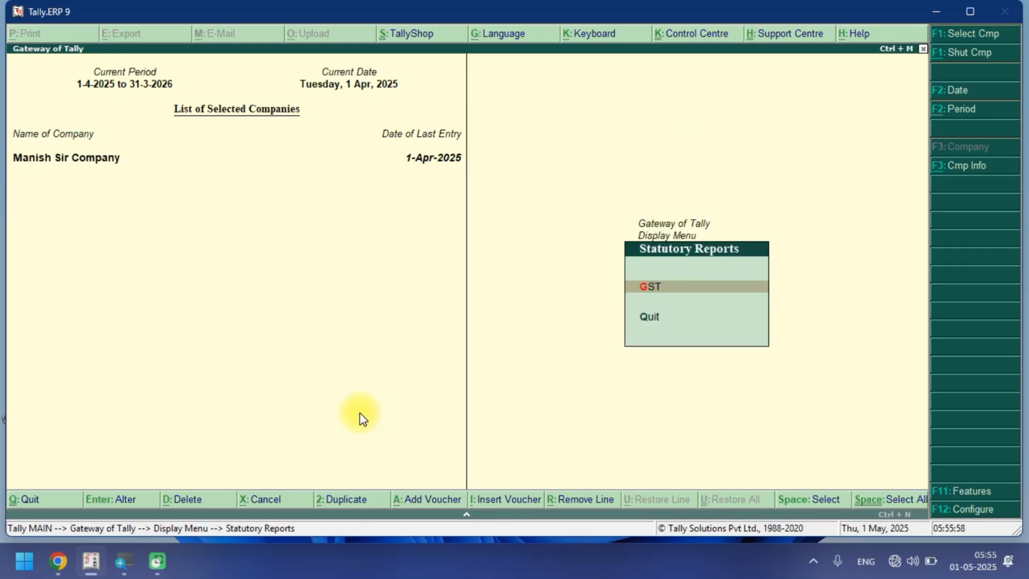
key(Return)
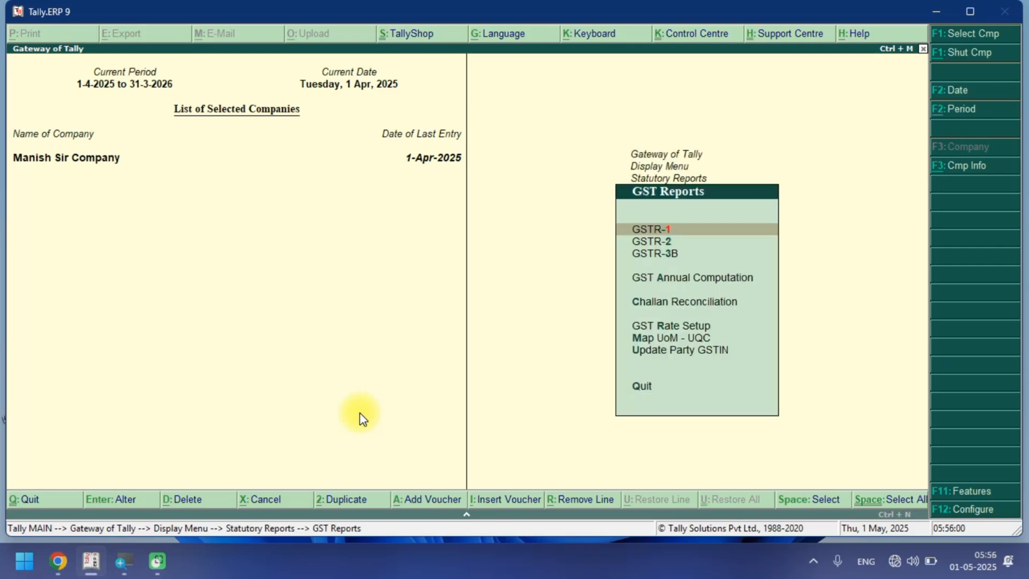
key(Return)
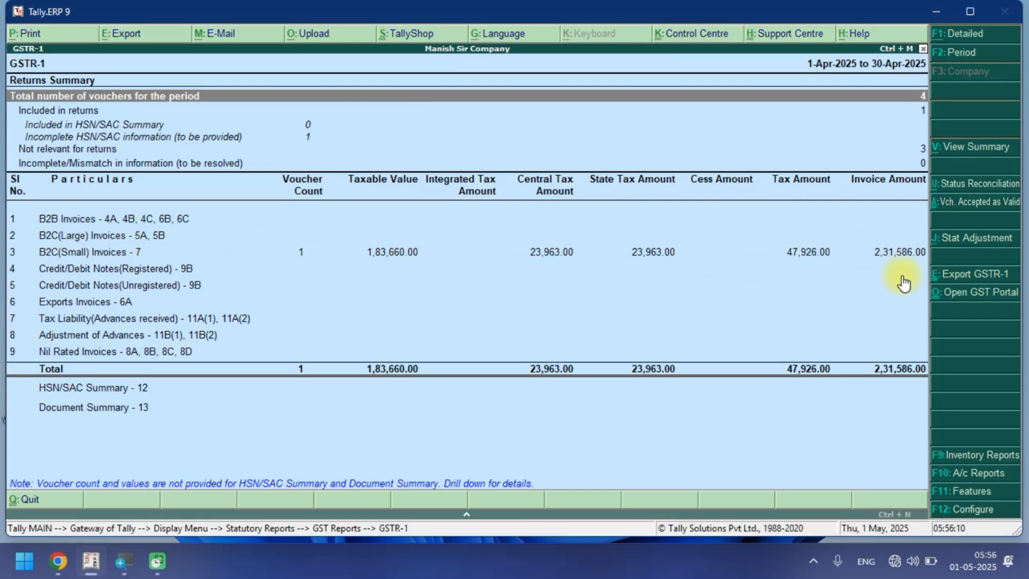
key(Escape)
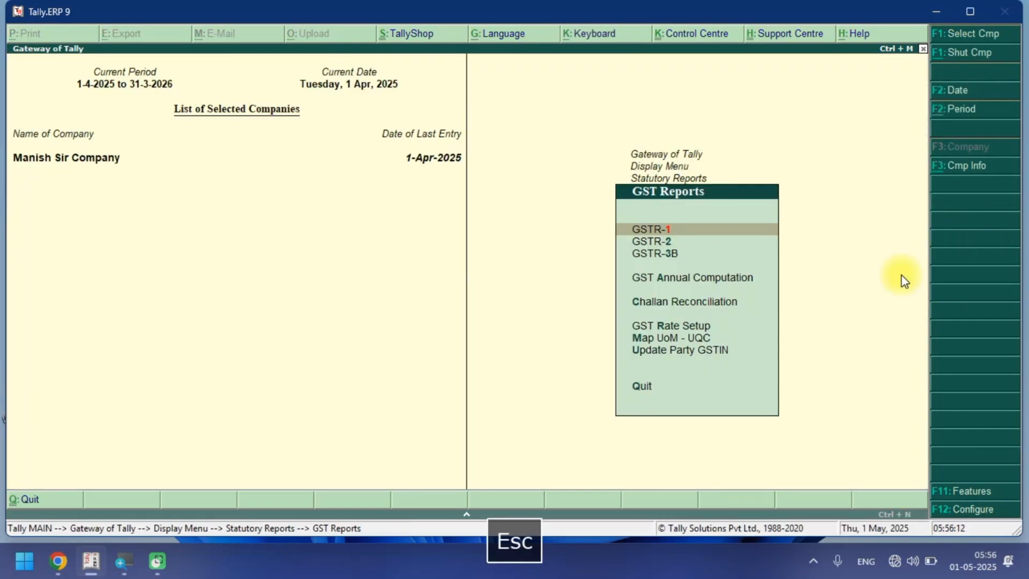
Open the GSTR-2 return summary from the GST reports.
key(Down)
key(Return)
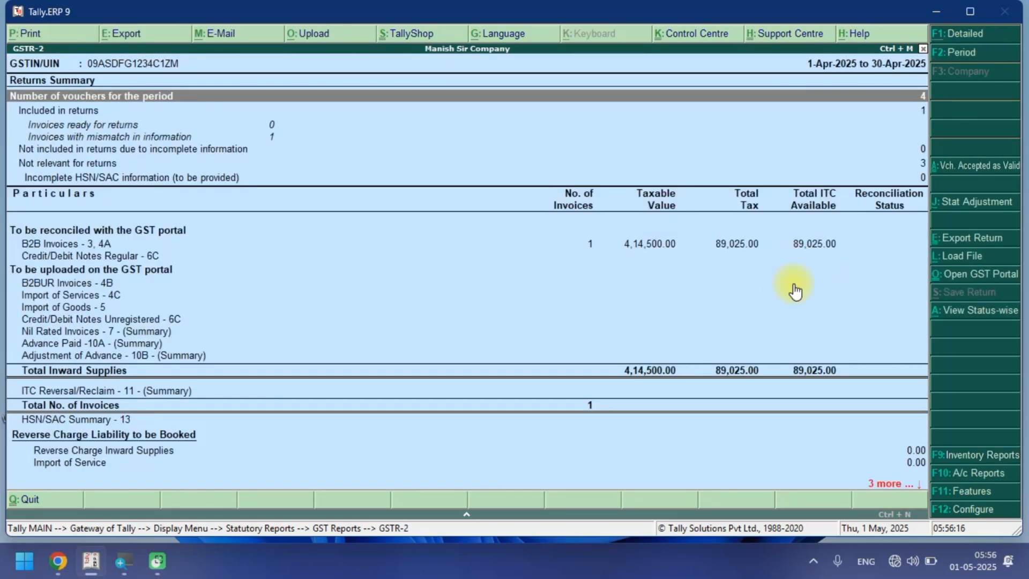
key(Escape)
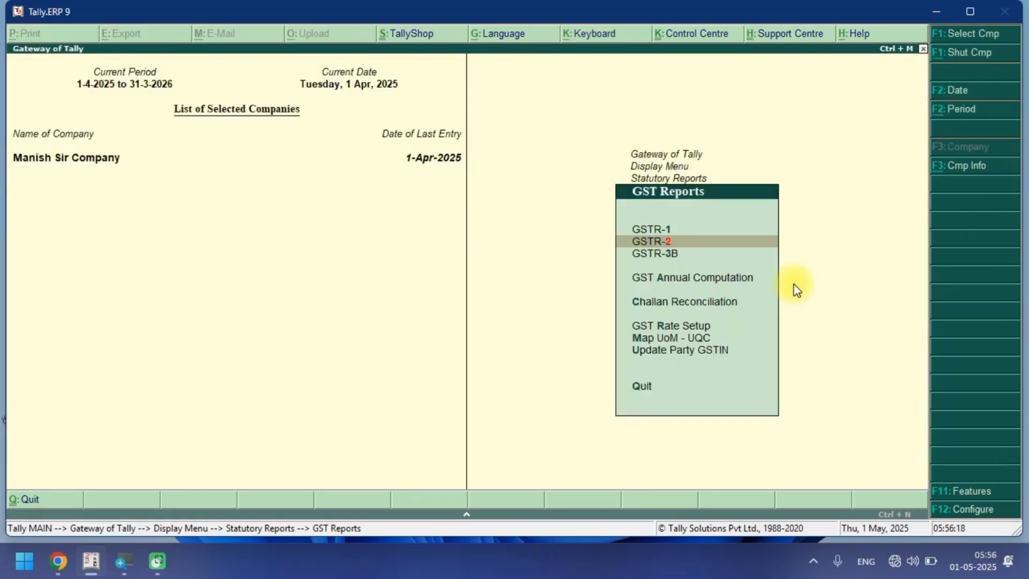
Return to the Gateway of Tally and open the Balance Sheet.
key(Escape)
key(Escape)
key(Escape)
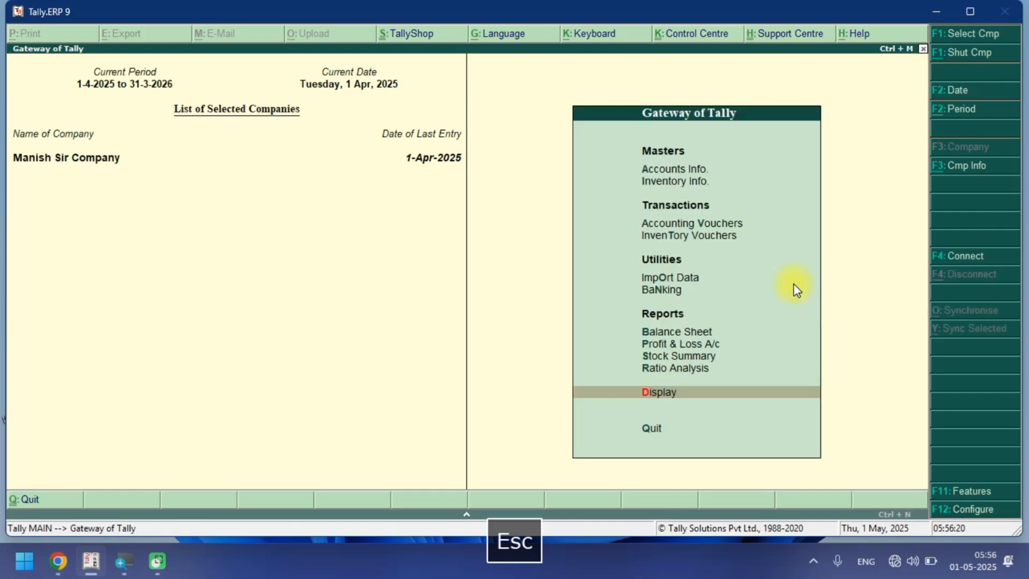
key(Up)
key(Up)
key(Up)
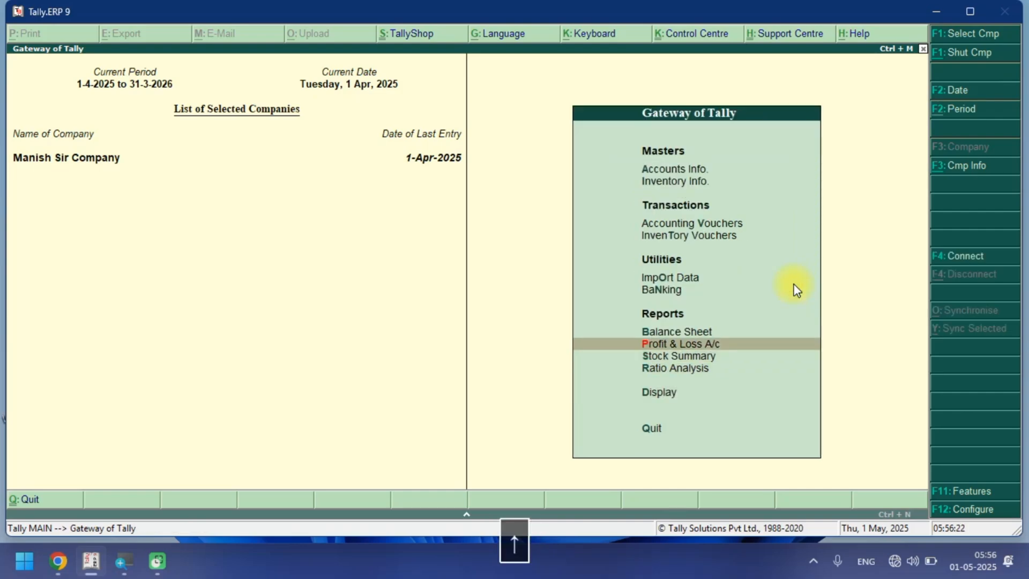
key(Down)
key(Down)
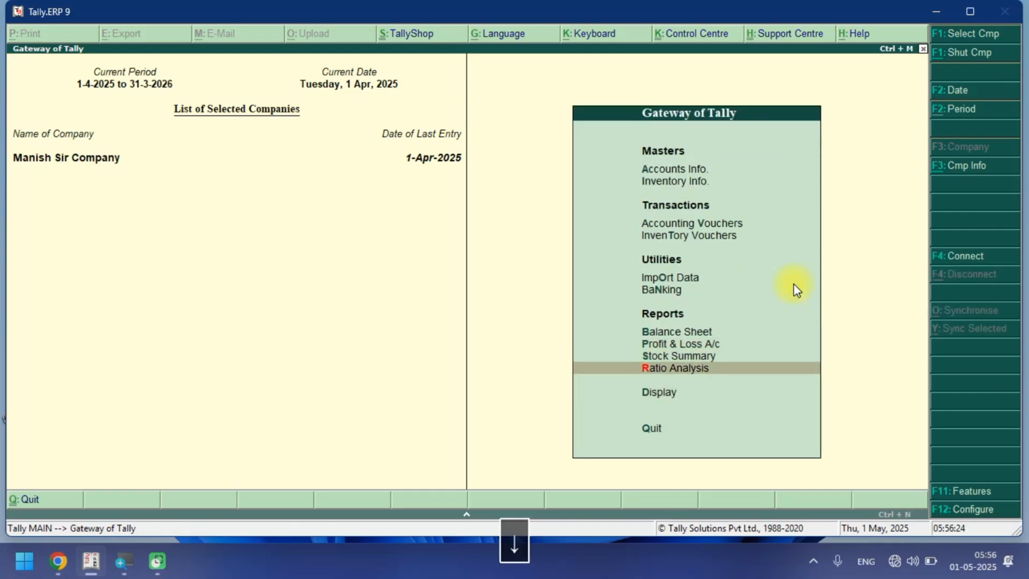
key(Up)
key(Up)
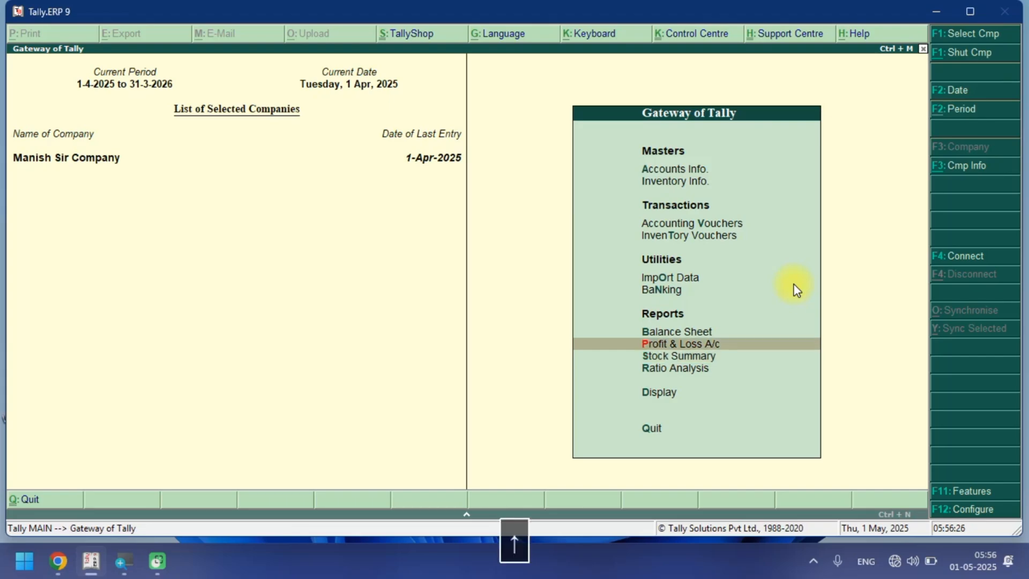
key(Up)
key(Return)
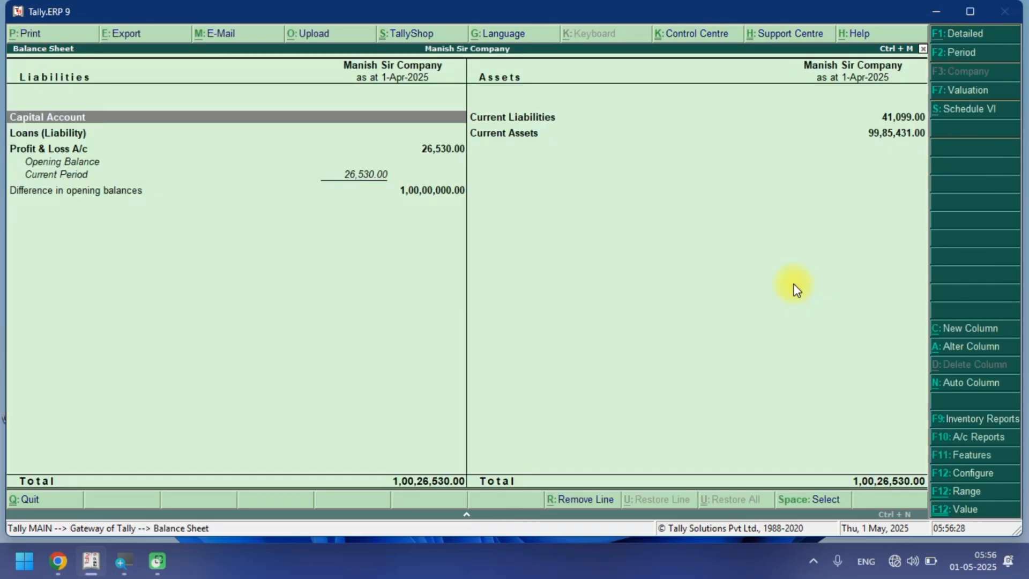
Open the Profit & Loss account from the Gateway of Tally.
key(Escape)
key(Down)
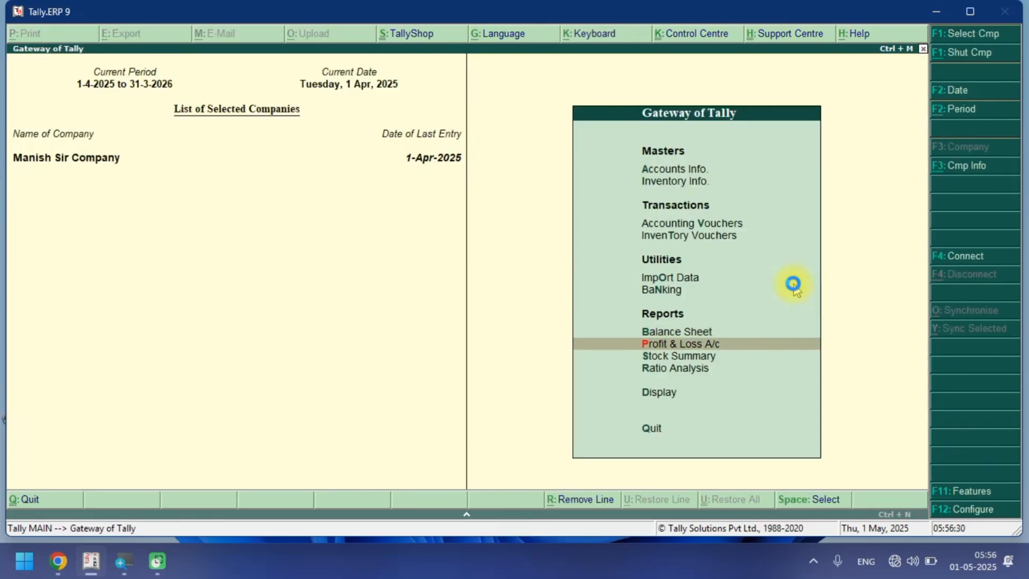
key(Return)
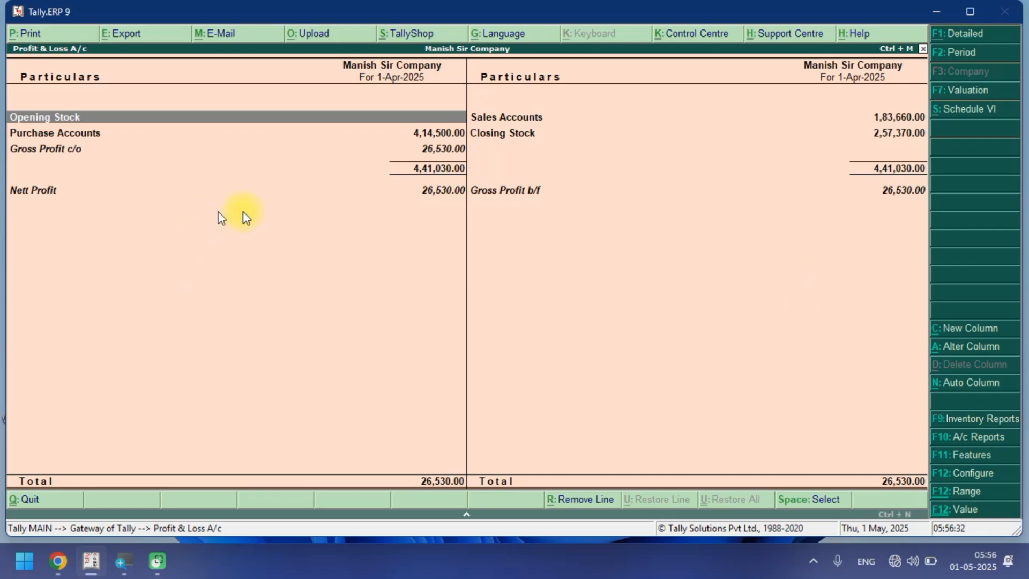